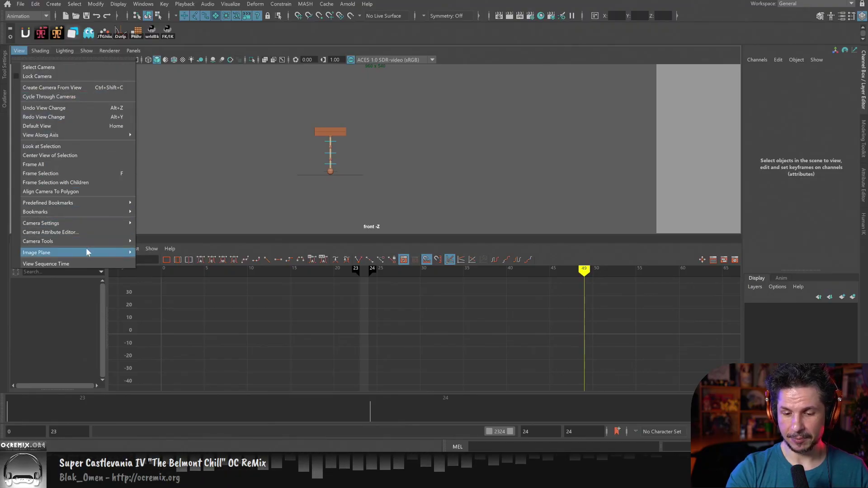
# Set the front camera's gate fit to Vertical, frame the pendulum near the gate's left edge, and select the pendulum's base control.
pyautogui.moveTo(102, 224)
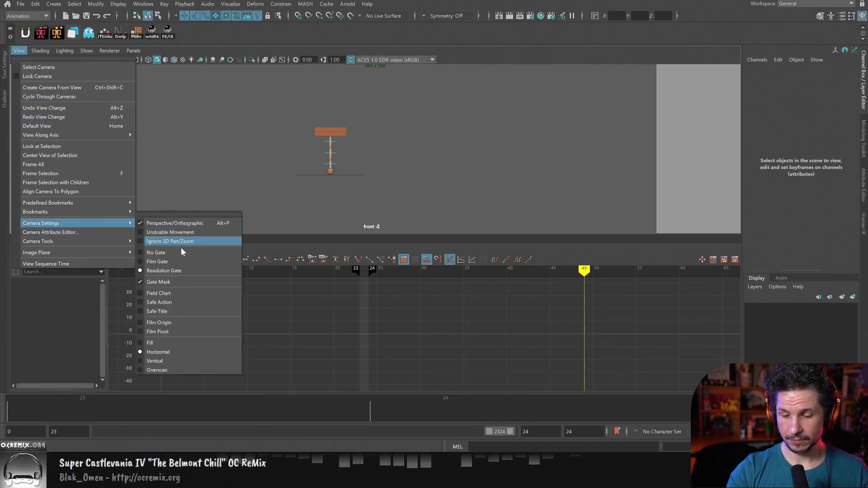
pyautogui.click(183, 362)
pyautogui.scroll(10, 410, 177)
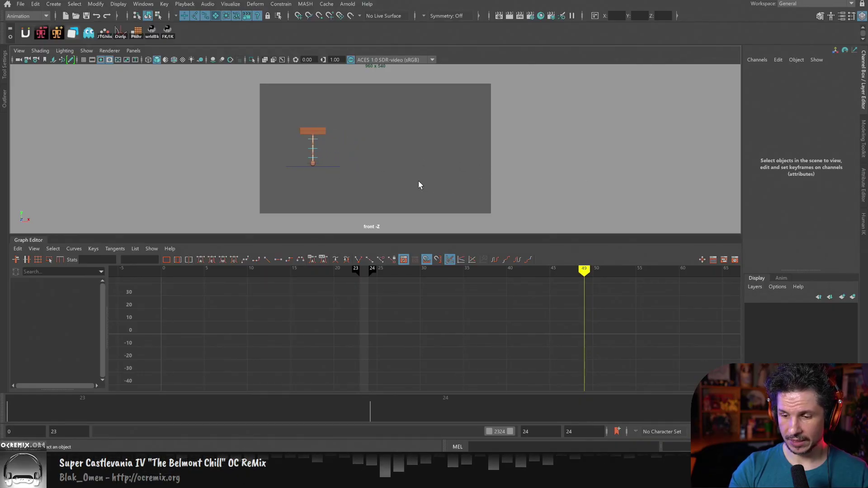
pyautogui.scroll(3, 429, 183)
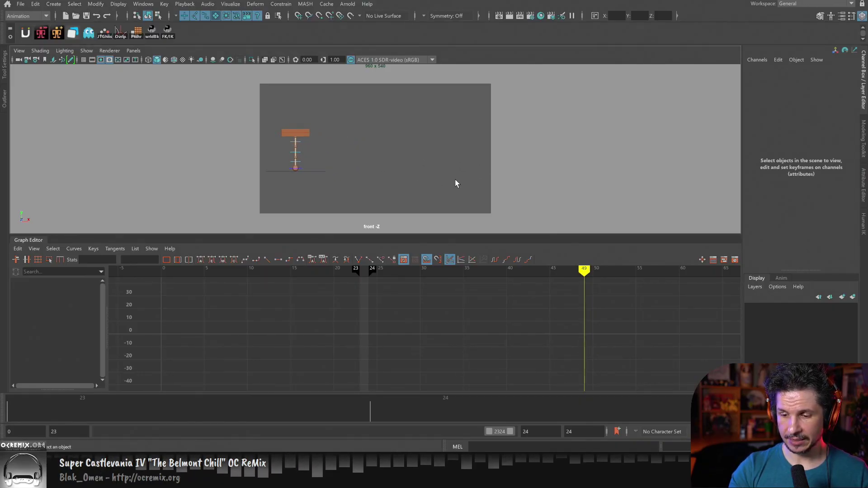
pyautogui.scroll(2, 457, 183)
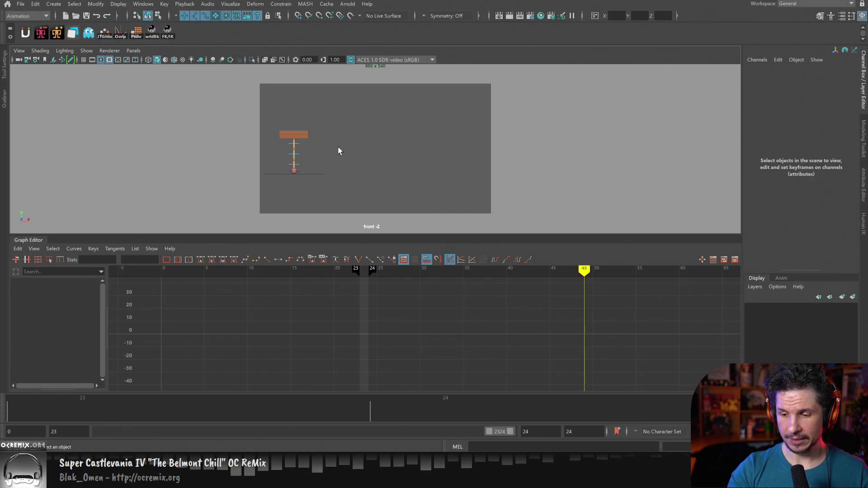
pyautogui.moveTo(314, 125); pyautogui.dragTo(318, 148)
# Set both the playback end and the animation end to frame 120.
pyautogui.doubleClick(55, 432)
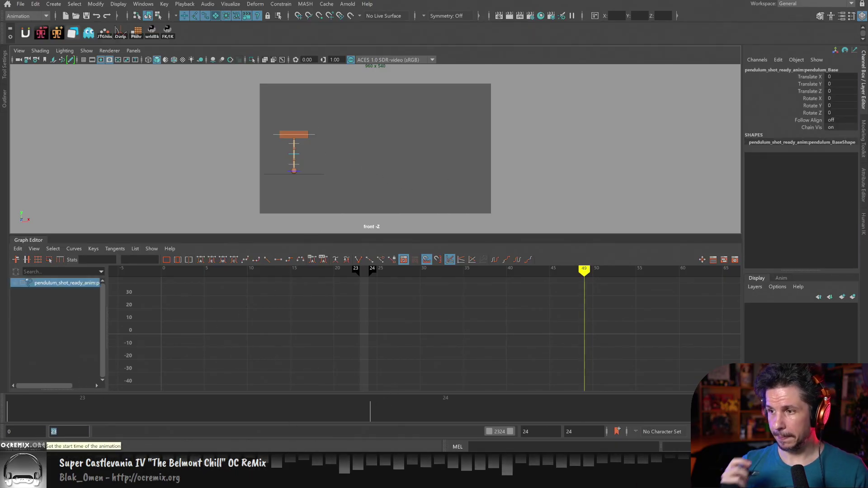
pyautogui.write('1')
pyautogui.press('Return')
pyautogui.doubleClick(579, 431)
pyautogui.write('1')
pyautogui.press('Return')
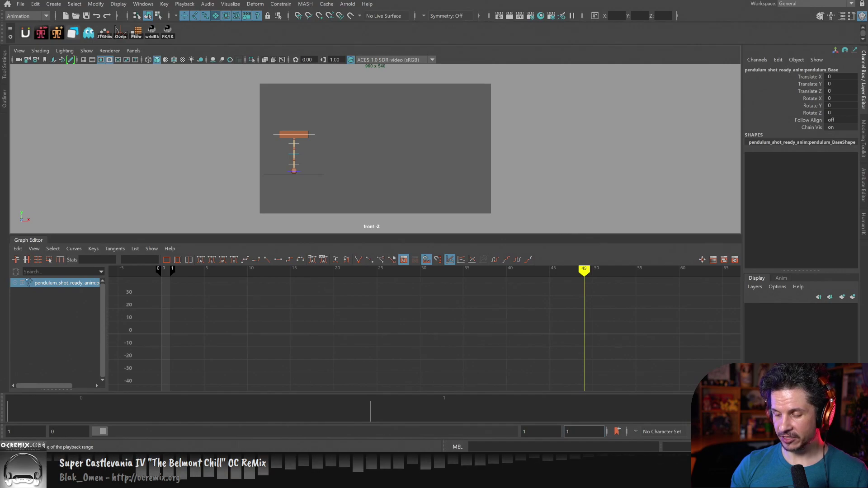
pyautogui.moveTo(534, 432); pyautogui.dragTo(509, 430)
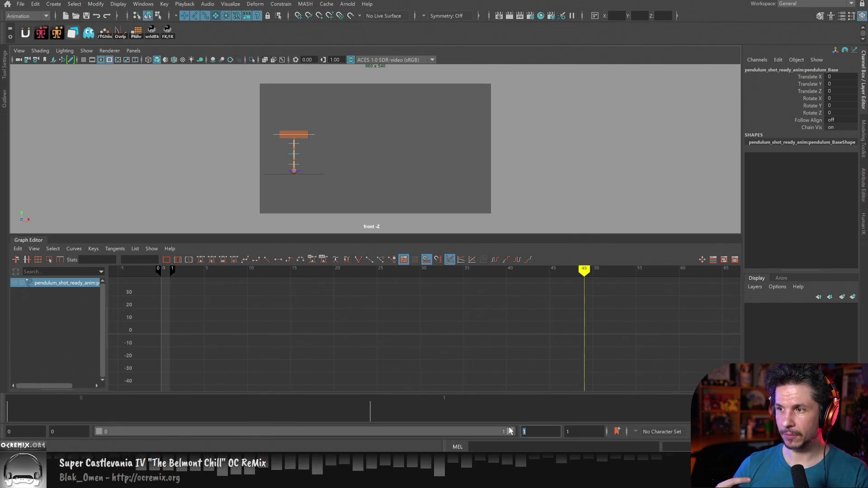
pyautogui.write('120')
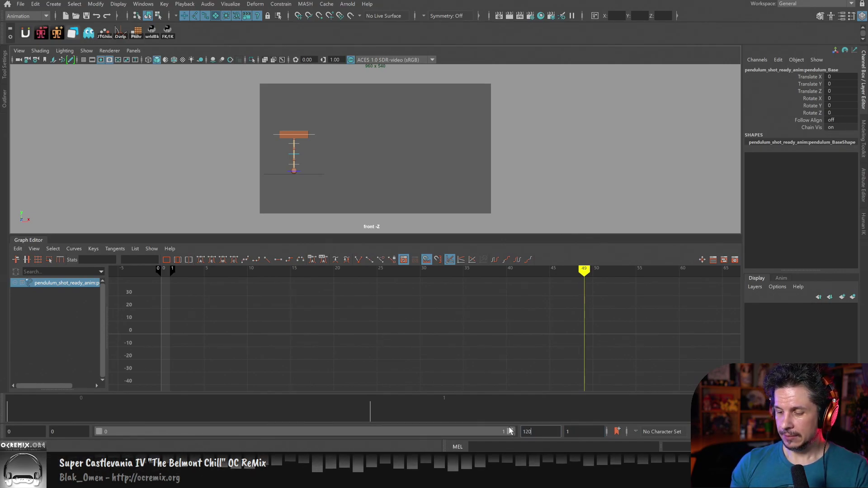
pyautogui.press('Tab')
pyautogui.write('120')
pyautogui.press('Return')
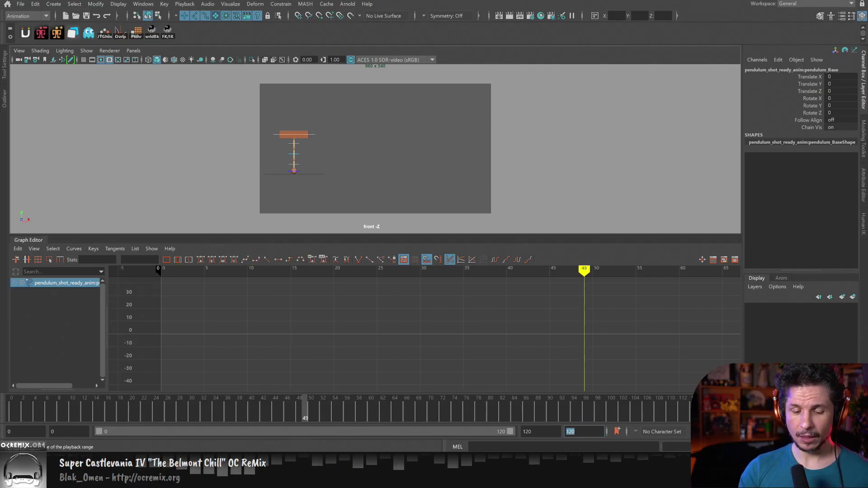
# Set the animation start to frame 1.
pyautogui.click(10, 413)
pyautogui.doubleClick(10, 431)
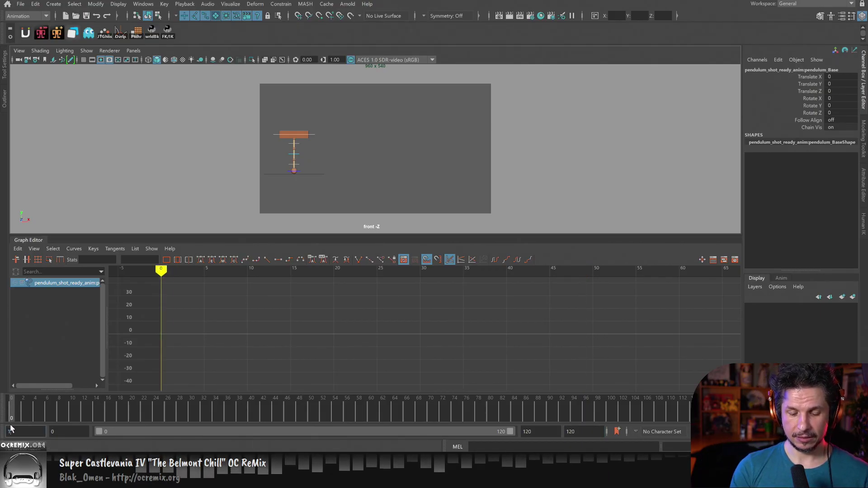
pyautogui.write('1')
pyautogui.press('Return')
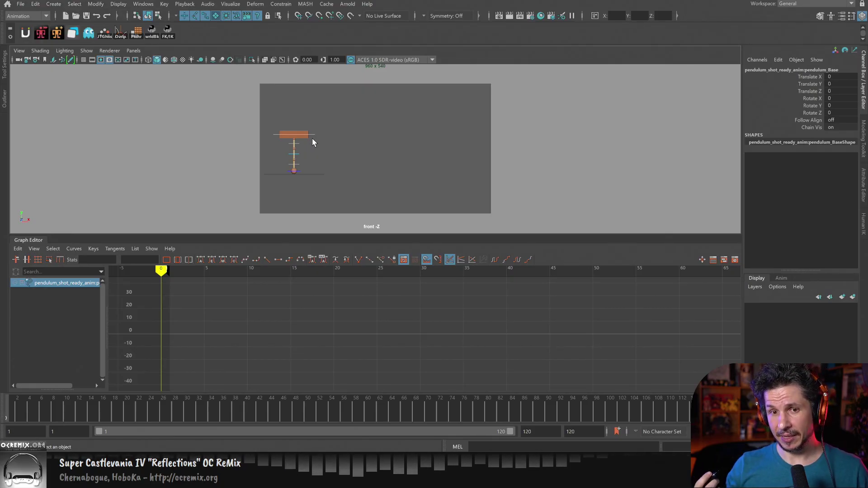
# Key the pendulum base at frames 1 and 31, and shorten the playback range to end at frame 37.
pyautogui.click(10, 409)
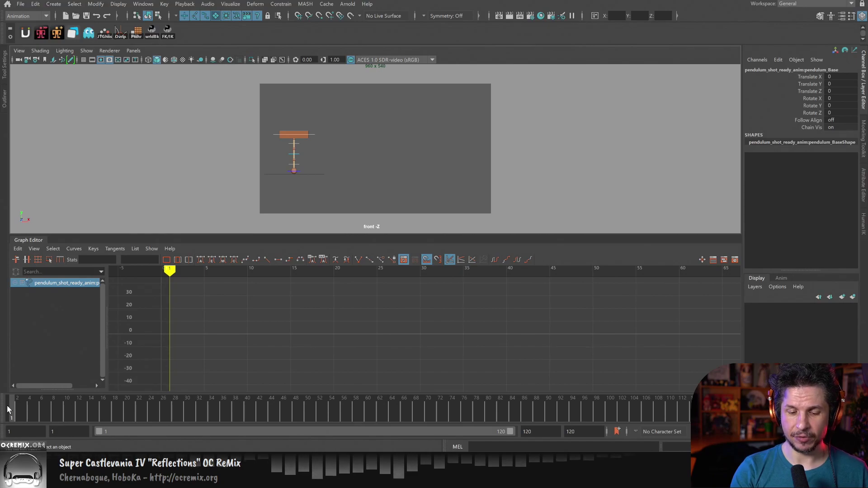
pyautogui.press('s')
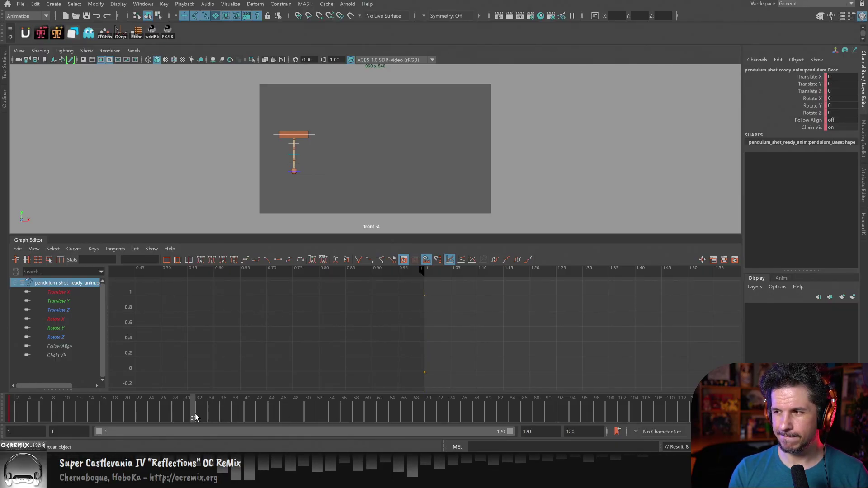
pyautogui.press('s')
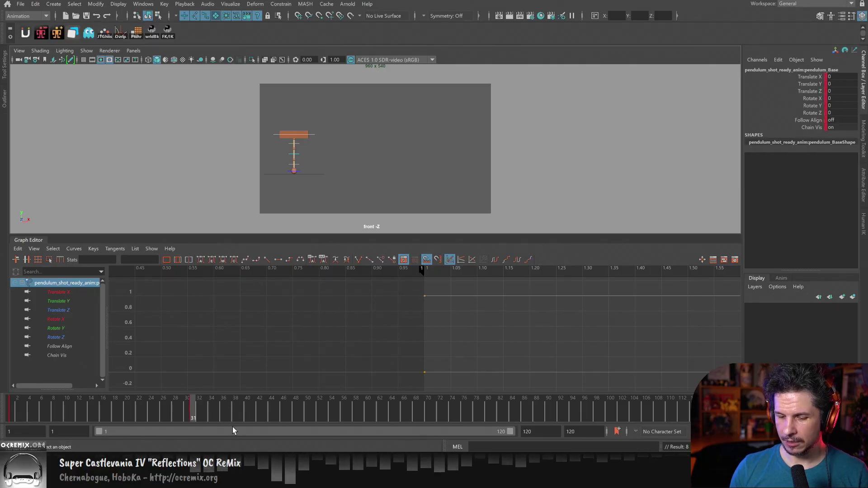
pyautogui.moveTo(509, 434); pyautogui.dragTo(198, 451)
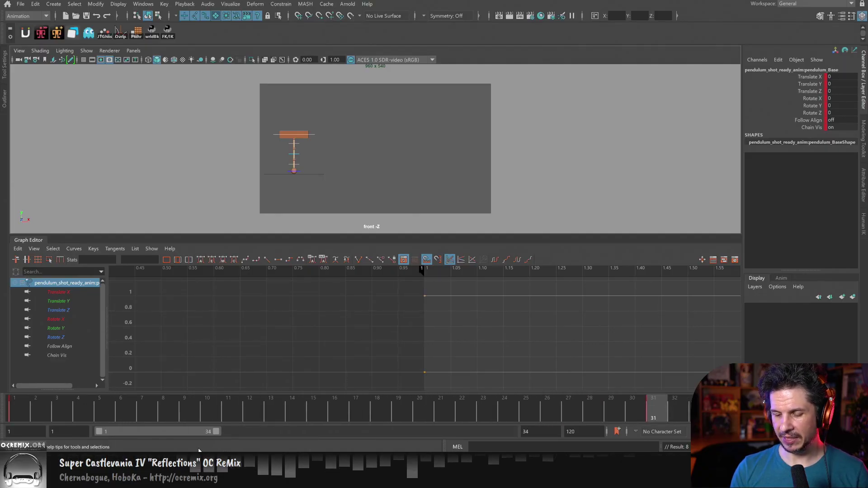
pyautogui.moveTo(216, 431); pyautogui.dragTo(226, 430)
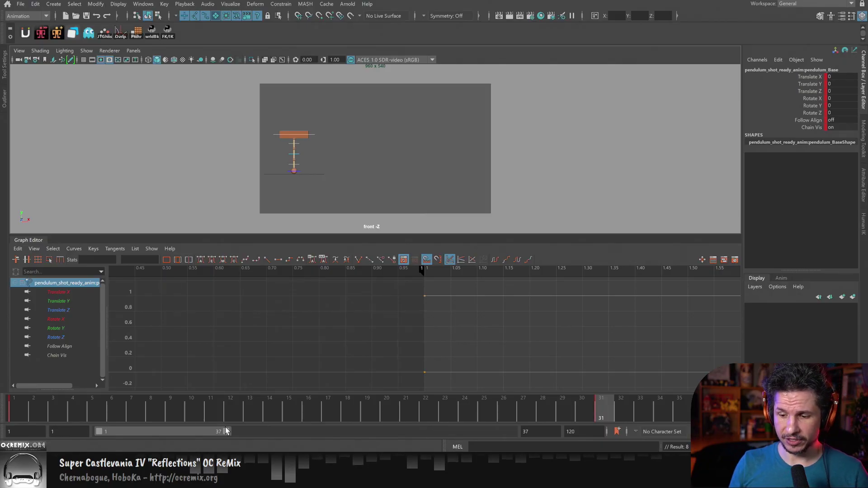
# Move the pendulum base about 61.5 units along X at frame 31 and key it.
pyautogui.click(18, 408)
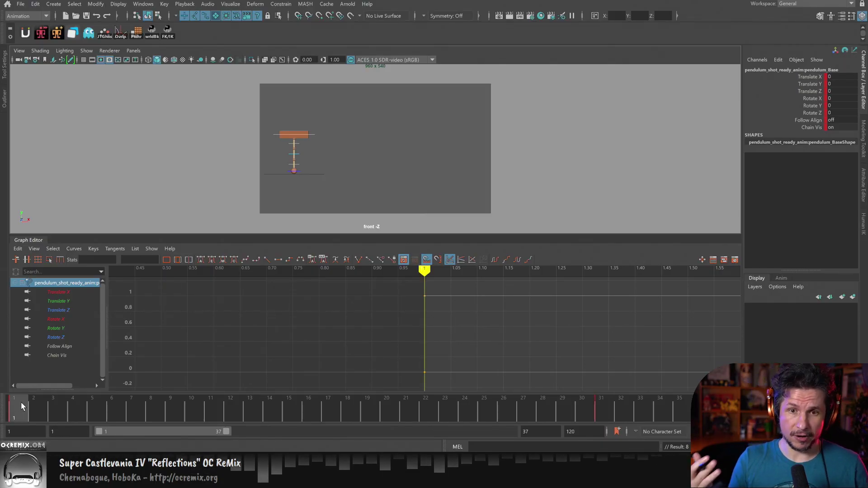
pyautogui.moveTo(21, 407)
pyautogui.mouseDown()
pyautogui.moveTo(41, 411)
pyautogui.moveTo(15, 411)
pyautogui.mouseUp()
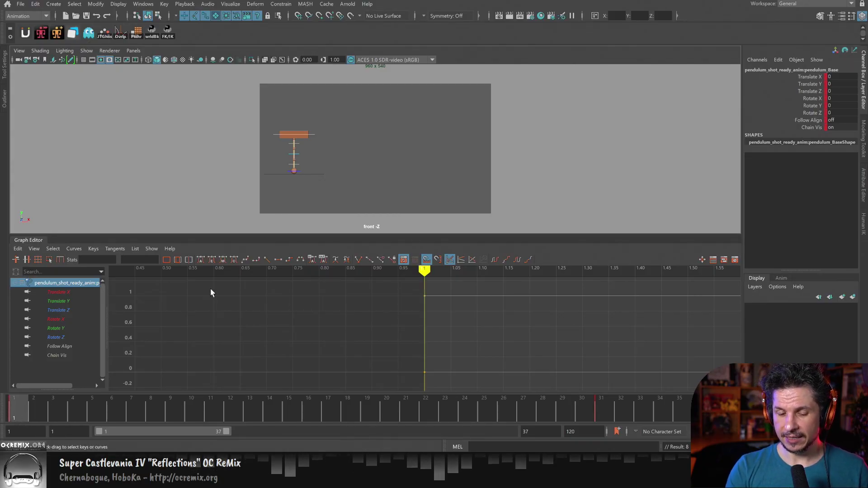
pyautogui.click(597, 418)
pyautogui.press('w')
pyautogui.moveTo(349, 145); pyautogui.dragTo(488, 155)
pyautogui.press('s')
# Set an additional key on the pendulum base at frame 29.
pyautogui.moveTo(581, 407); pyautogui.dragTo(544, 409)
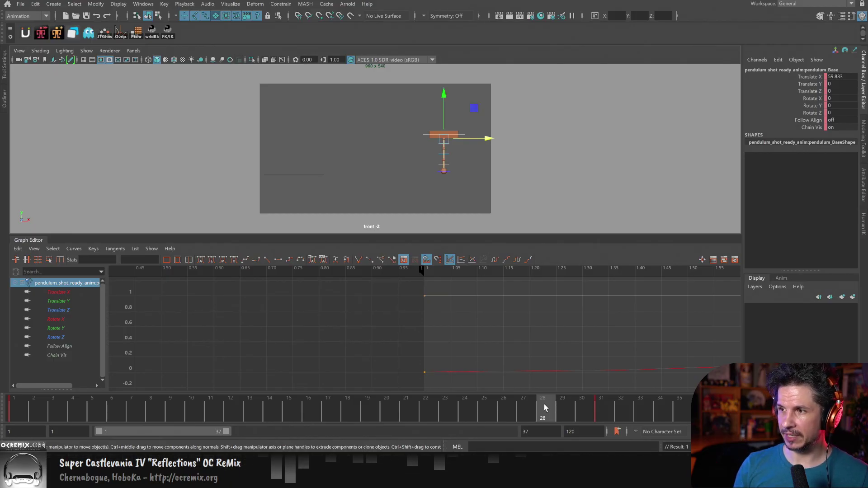
pyautogui.click(561, 401)
pyautogui.press('s')
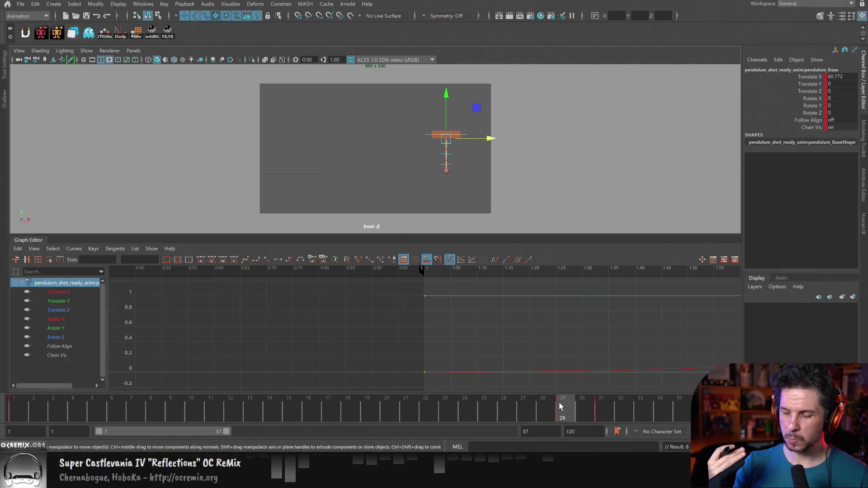
pyautogui.keyDown('alt'); pyautogui.moveTo(659, 328); pyautogui.dragTo(250, 338, button='middle'); pyautogui.keyUp('alt')
pyautogui.click(74, 309)
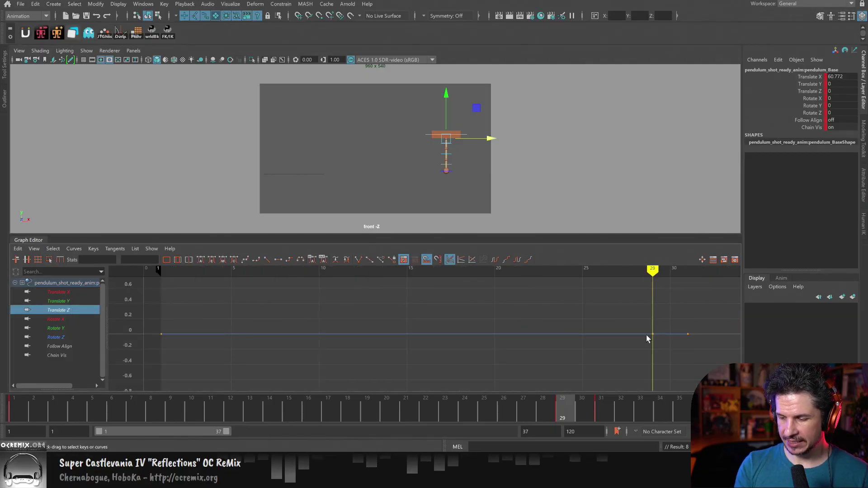
pyautogui.press('f')
pyautogui.keyDown('alt'); pyautogui.moveTo(477, 358); pyautogui.dragTo(485, 321, button='middle'); pyautogui.keyUp('alt')
pyautogui.keyDown('alt'); pyautogui.moveTo(484, 321); pyautogui.dragTo(439, 344, button='right'); pyautogui.keyUp('alt')
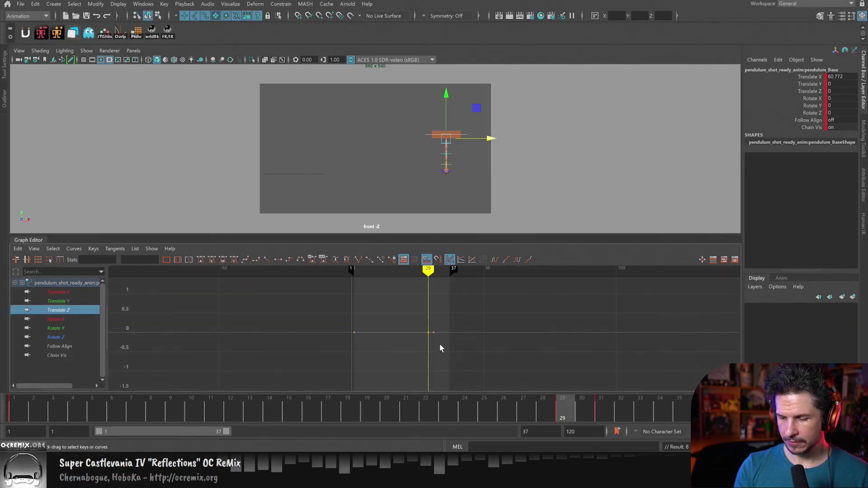
# Isolate the base's Translate X curve and raise its frame 29 key to 61.556.
pyautogui.moveTo(103, 408); pyautogui.dragTo(269, 384)
pyautogui.click(77, 292)
pyautogui.press('f')
pyautogui.keyDown('alt'); pyautogui.moveTo(544, 337); pyautogui.dragTo(373, 357, button='middle'); pyautogui.keyUp('alt')
pyautogui.keyDown('alt'); pyautogui.moveTo(513, 351); pyautogui.dragTo(452, 359, button='middle'); pyautogui.keyUp('alt')
pyautogui.keyDown('alt'); pyautogui.keyDown('shift'); pyautogui.moveTo(452, 359); pyautogui.dragTo(466, 355, button='right'); pyautogui.keyUp('shift'); pyautogui.keyUp('alt')
pyautogui.keyDown('alt'); pyautogui.moveTo(467, 355); pyautogui.dragTo(428, 373, button='middle'); pyautogui.keyUp('alt')
pyautogui.keyDown('alt'); pyautogui.moveTo(428, 373); pyautogui.dragTo(398, 327, button='right'); pyautogui.keyUp('alt')
pyautogui.keyDown('alt'); pyautogui.moveTo(397, 327); pyautogui.dragTo(406, 375, button='middle'); pyautogui.keyUp('alt')
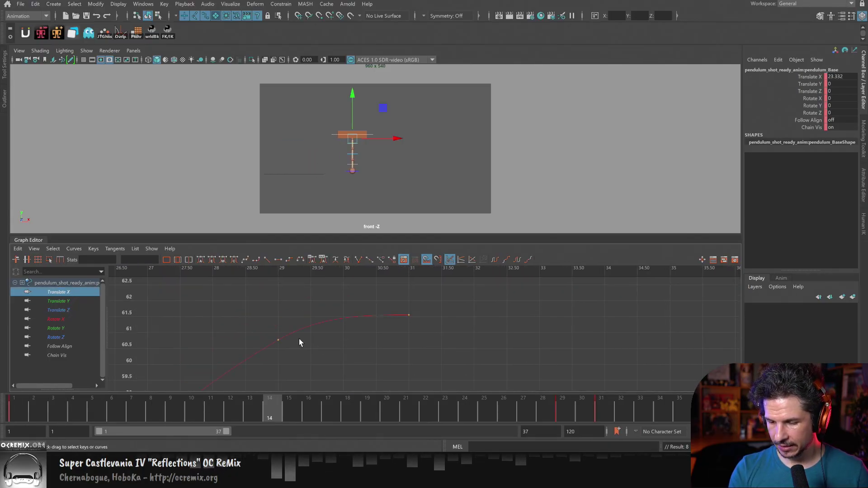
pyautogui.click(278, 340)
pyautogui.keyDown('shift'); pyautogui.moveTo(352, 376); pyautogui.dragTo(350, 347, button='middle'); pyautogui.keyUp('shift')
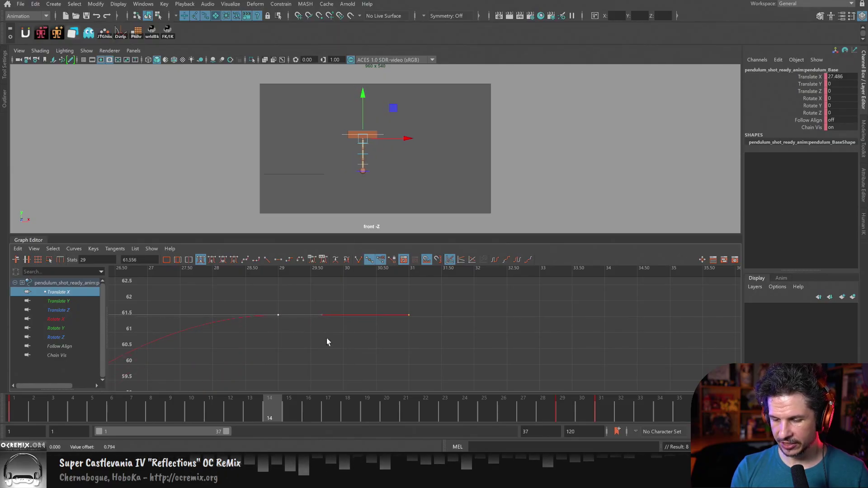
# Key the pendulum base at frame 30 and raise that Translate X key to 61.67 for a slight overshoot.
pyautogui.click(585, 406)
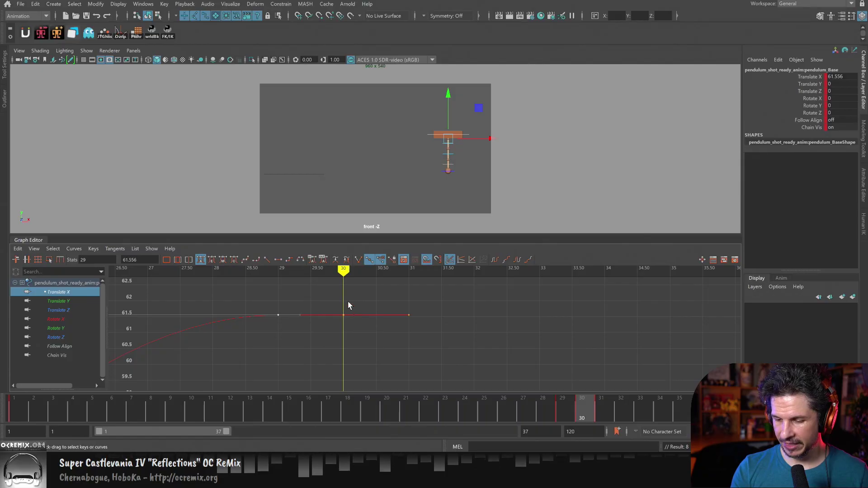
pyautogui.press('s')
pyautogui.keyDown('shift'); pyautogui.moveTo(357, 347); pyautogui.dragTo(358, 339, button='middle'); pyautogui.keyUp('shift')
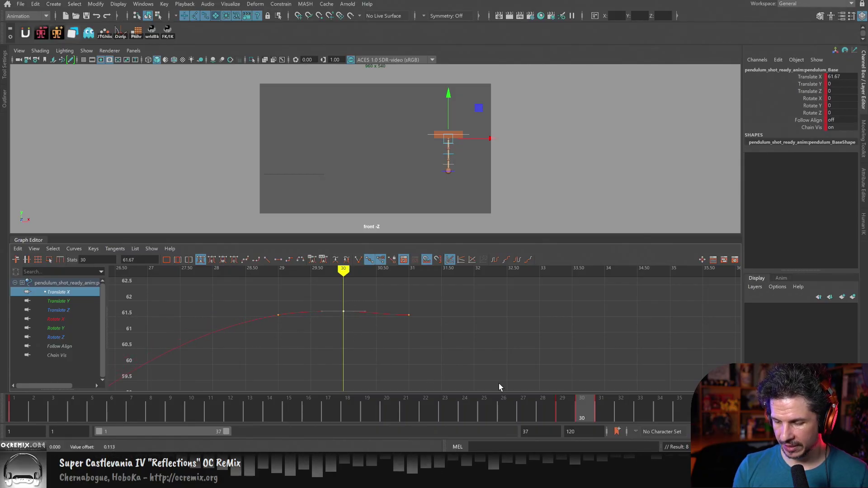
# Break the tangents of the Translate X key at frame 29 and pull its incoming handle downward for a faster stop.
pyautogui.moveTo(577, 409)
pyautogui.mouseDown()
pyautogui.moveTo(546, 413)
pyautogui.moveTo(606, 409)
pyautogui.moveTo(543, 412)
pyautogui.moveTo(564, 409)
pyautogui.mouseUp()
pyautogui.moveTo(266, 298); pyautogui.dragTo(292, 335)
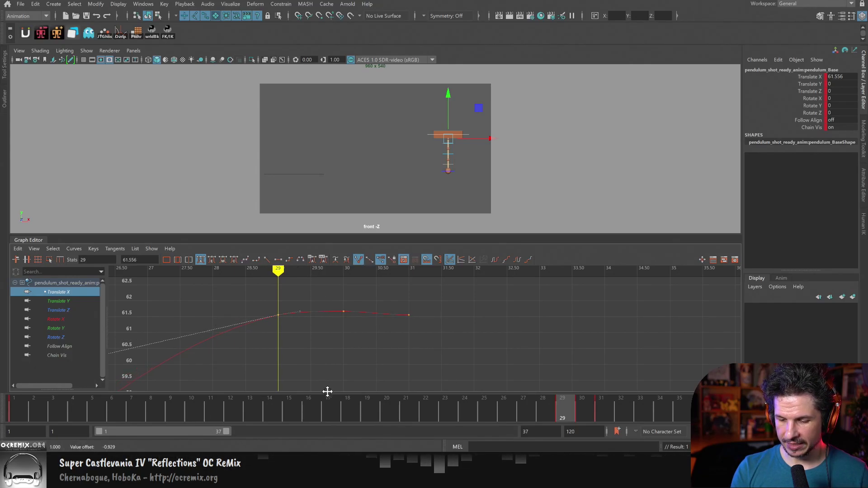
pyautogui.scroll(-5, 421, 344)
pyautogui.keyDown('alt'); pyautogui.moveTo(443, 360); pyautogui.dragTo(459, 340, button='middle'); pyautogui.keyUp('alt')
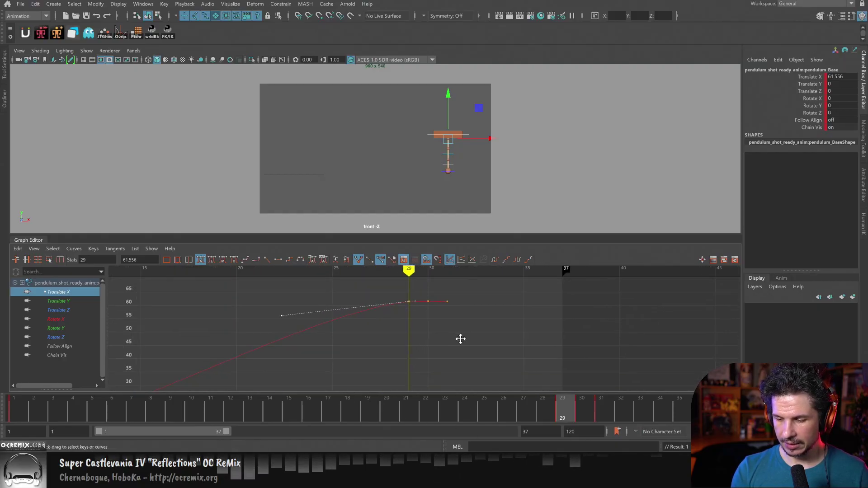
pyautogui.moveTo(349, 347); pyautogui.dragTo(359, 373, button='middle')
pyautogui.moveTo(523, 407)
pyautogui.mouseDown()
pyautogui.moveTo(607, 408)
pyautogui.moveTo(519, 403)
pyautogui.mouseUp()
pyautogui.moveTo(360, 364)
pyautogui.mouseDown(button='middle')
pyautogui.moveTo(364, 373)
pyautogui.moveTo(361, 358)
pyautogui.moveTo(372, 363)
pyautogui.mouseUp(button='middle')
# Lower the Translate X key at frame 30 to 61.459.
pyautogui.click(543, 415)
pyautogui.moveTo(542, 415)
pyautogui.mouseDown()
pyautogui.moveTo(576, 406)
pyautogui.moveTo(557, 411)
pyautogui.moveTo(528, 399)
pyautogui.moveTo(622, 407)
pyautogui.moveTo(534, 411)
pyautogui.moveTo(596, 403)
pyautogui.mouseUp()
pyautogui.keyDown('alt'); pyautogui.keyDown('shift'); pyautogui.moveTo(449, 355); pyautogui.dragTo(451, 320, button='right'); pyautogui.keyUp('shift'); pyautogui.keyUp('alt')
pyautogui.keyDown('alt'); pyautogui.moveTo(452, 320); pyautogui.dragTo(425, 376, button='middle'); pyautogui.keyUp('alt')
pyautogui.keyDown('alt'); pyautogui.keyDown('shift'); pyautogui.moveTo(424, 375); pyautogui.dragTo(433, 317, button='right'); pyautogui.keyUp('shift'); pyautogui.keyUp('alt')
pyautogui.keyDown('alt'); pyautogui.moveTo(434, 317); pyautogui.dragTo(429, 398, button='middle'); pyautogui.keyUp('alt')
pyautogui.moveTo(580, 408)
pyautogui.mouseDown()
pyautogui.moveTo(557, 411)
pyautogui.moveTo(612, 411)
pyautogui.moveTo(549, 416)
pyautogui.moveTo(583, 416)
pyautogui.mouseUp()
pyautogui.press('w')
pyautogui.click(409, 291)
pyautogui.moveTo(416, 325)
pyautogui.mouseDown(button='middle')
pyautogui.moveTo(418, 341)
pyautogui.moveTo(418, 329)
pyautogui.mouseUp(button='middle')
# Lengthen the flat outgoing tangent of the Translate X key at frame 1 for a slower start.
pyautogui.moveTo(579, 409); pyautogui.dragTo(508, 417)
pyautogui.scroll(-6, 490, 343)
pyautogui.keyDown('alt'); pyautogui.keyDown('shift'); pyautogui.moveTo(490, 343); pyautogui.dragTo(434, 354, button='right'); pyautogui.keyUp('shift'); pyautogui.keyUp('alt')
pyautogui.scroll(-8, 463, 329)
pyautogui.keyDown('alt'); pyautogui.moveTo(434, 354); pyautogui.dragTo(545, 327, button='middle'); pyautogui.keyUp('alt')
pyautogui.keyDown('alt'); pyautogui.moveTo(545, 327); pyautogui.dragTo(446, 308, button='right'); pyautogui.keyUp('alt')
pyautogui.keyDown('alt'); pyautogui.keyDown('shift'); pyautogui.moveTo(397, 331); pyautogui.dragTo(449, 334, button='right'); pyautogui.keyUp('shift'); pyautogui.keyUp('alt')
pyautogui.keyDown('alt'); pyautogui.keyDown('shift'); pyautogui.moveTo(437, 294); pyautogui.dragTo(435, 335, button='right'); pyautogui.keyUp('shift'); pyautogui.keyUp('alt')
pyautogui.click(286, 374)
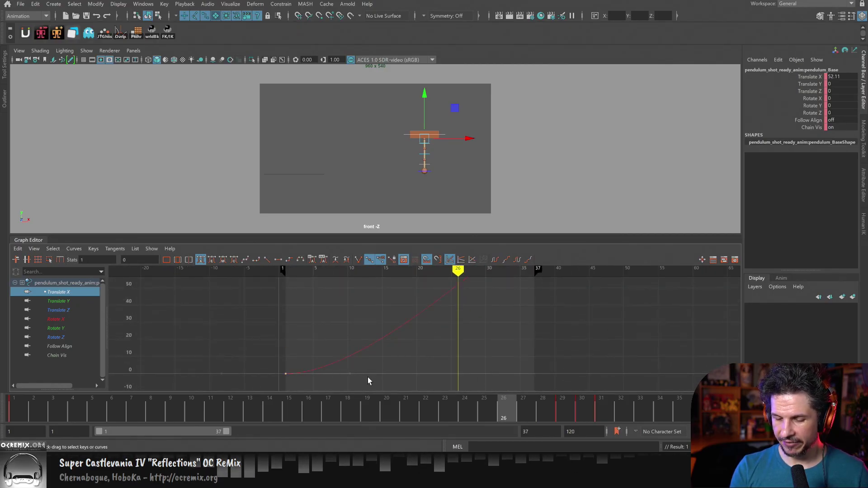
pyautogui.moveTo(51, 421); pyautogui.dragTo(18, 425)
pyautogui.press('w')
pyautogui.moveTo(334, 359); pyautogui.dragTo(409, 365, button='middle')
# Adjust the incoming tangent of the Translate X key at frame 29 and play back the animation.
pyautogui.keyDown('alt'); pyautogui.moveTo(453, 338); pyautogui.dragTo(394, 388, button='middle'); pyautogui.keyUp('alt')
pyautogui.moveTo(410, 311); pyautogui.dragTo(423, 324)
pyautogui.click(387, 348)
pyautogui.moveTo(411, 369); pyautogui.dragTo(421, 373, button='middle')
pyautogui.scroll(-3, 416, 365)
pyautogui.scroll(2, 418, 360)
pyautogui.moveTo(325, 345); pyautogui.dragTo(299, 375)
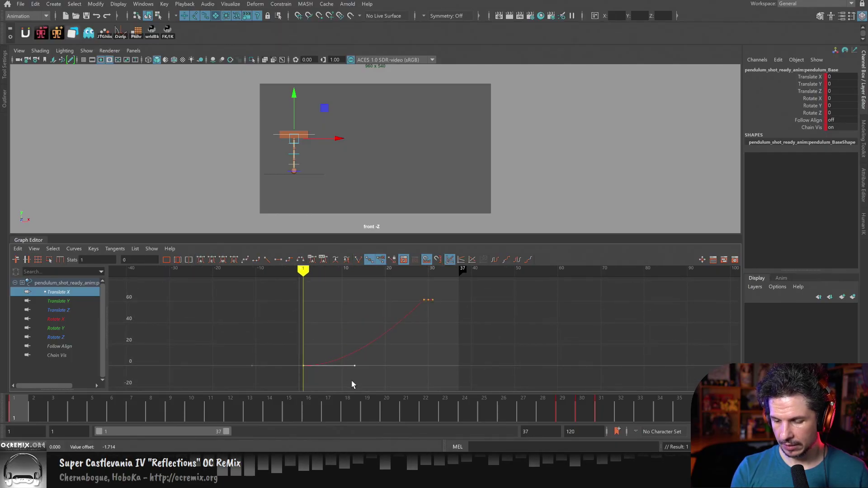
pyautogui.moveTo(32, 412); pyautogui.dragTo(7, 410)
pyautogui.hotkey('alt', 'v')
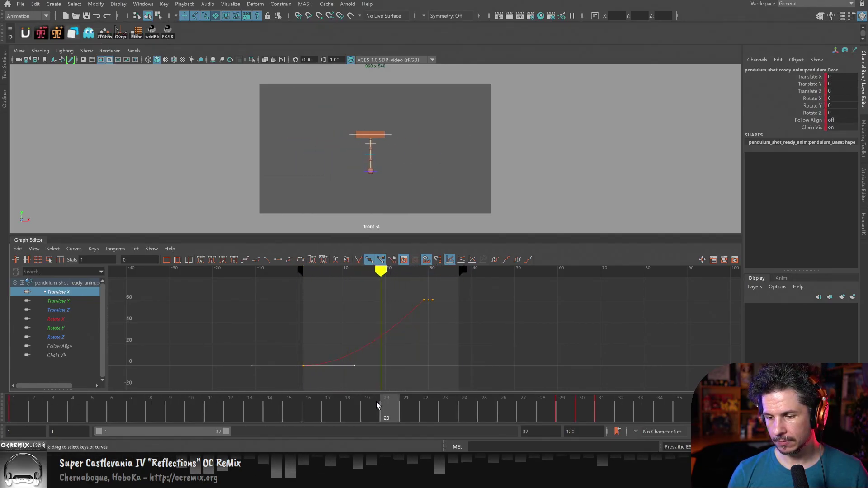
# Steepen the incoming tangent of the Translate X key at frame 29 further while the animation plays.
pyautogui.click(397, 324)
pyautogui.click(402, 319)
pyautogui.moveTo(412, 350); pyautogui.dragTo(410, 365, button='middle')
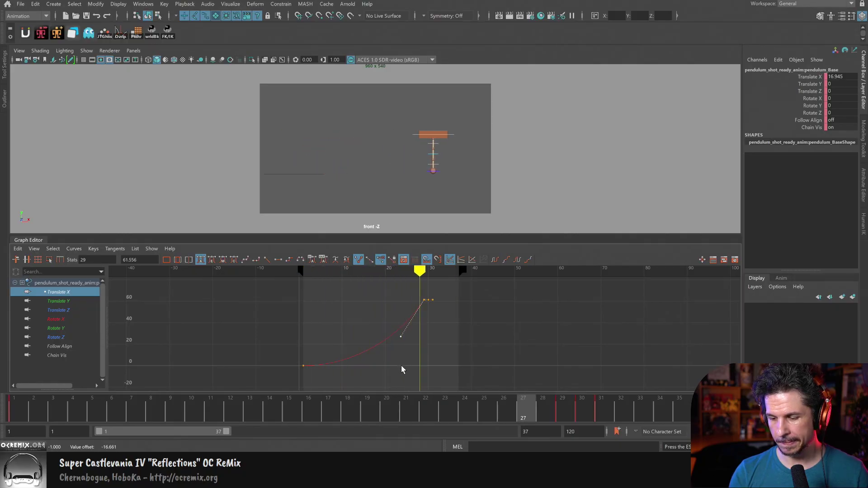
# Extend the outgoing tangent handle of the Translate X key at frame 1 by about 4 frames, keeping it flat.
pyautogui.click(303, 366)
pyautogui.moveTo(337, 360); pyautogui.dragTo(372, 374)
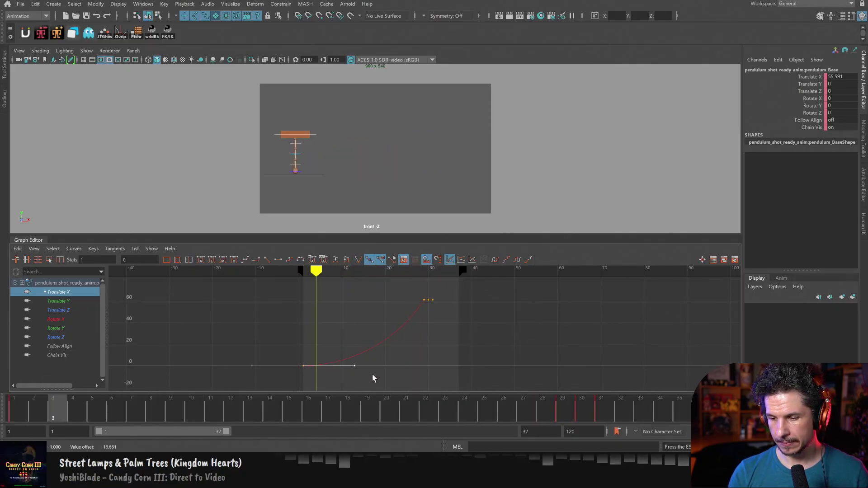
pyautogui.keyDown('shift'); pyautogui.moveTo(378, 375); pyautogui.dragTo(384, 376, button='middle'); pyautogui.keyUp('shift')
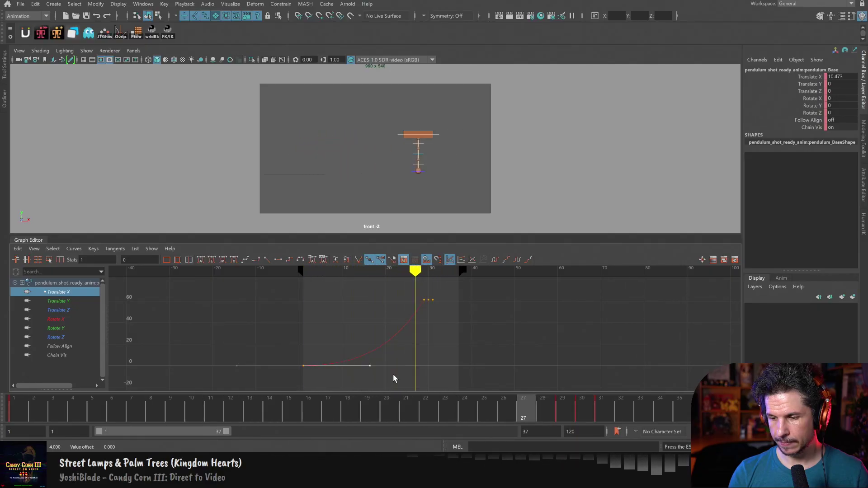
# Lower the Translate X key at frame 30 slightly to 61.146, stop the playback and return to frame 1.
pyautogui.keyDown('alt'); pyautogui.keyDown('shift'); pyautogui.moveTo(412, 336); pyautogui.dragTo(386, 346, button='middle'); pyautogui.keyUp('shift'); pyautogui.keyUp('alt')
pyautogui.keyDown('alt'); pyautogui.keyDown('shift'); pyautogui.moveTo(387, 347); pyautogui.dragTo(405, 308, button='right'); pyautogui.keyUp('shift'); pyautogui.keyUp('alt')
pyautogui.keyDown('alt'); pyautogui.keyDown('shift'); pyautogui.moveTo(405, 300); pyautogui.dragTo(374, 354, button='middle'); pyautogui.keyUp('shift'); pyautogui.keyUp('alt')
pyautogui.keyDown('alt'); pyautogui.keyDown('shift'); pyautogui.moveTo(374, 354); pyautogui.dragTo(406, 323, button='right'); pyautogui.keyUp('shift'); pyautogui.keyUp('alt')
pyautogui.click(381, 324)
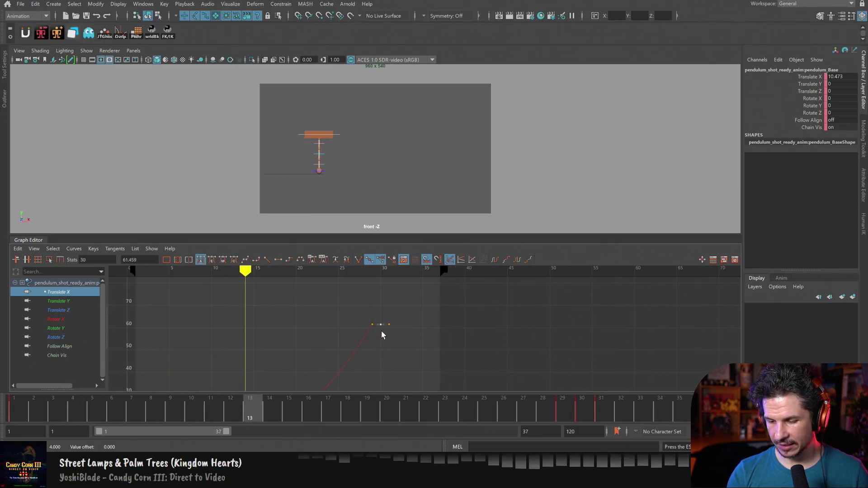
pyautogui.keyDown('shift'); pyautogui.moveTo(386, 340); pyautogui.dragTo(387, 346, button='middle'); pyautogui.keyUp('shift')
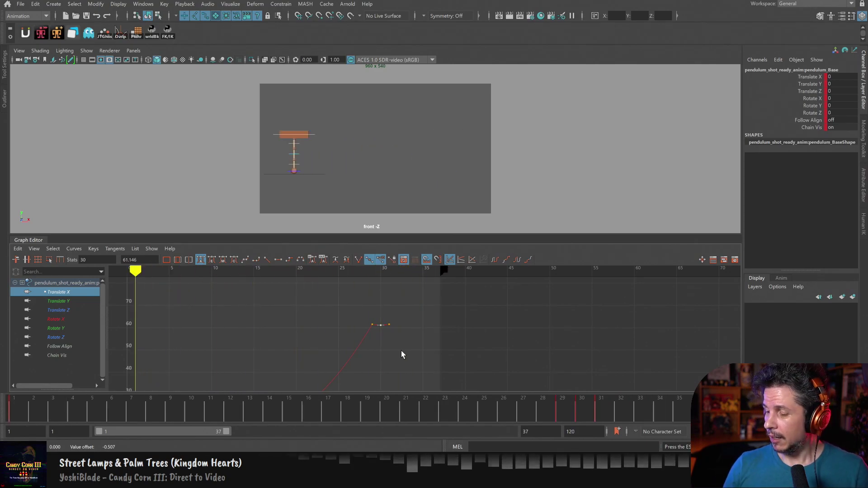
pyautogui.press('Escape')
pyautogui.moveTo(270, 410); pyautogui.dragTo(16, 395)
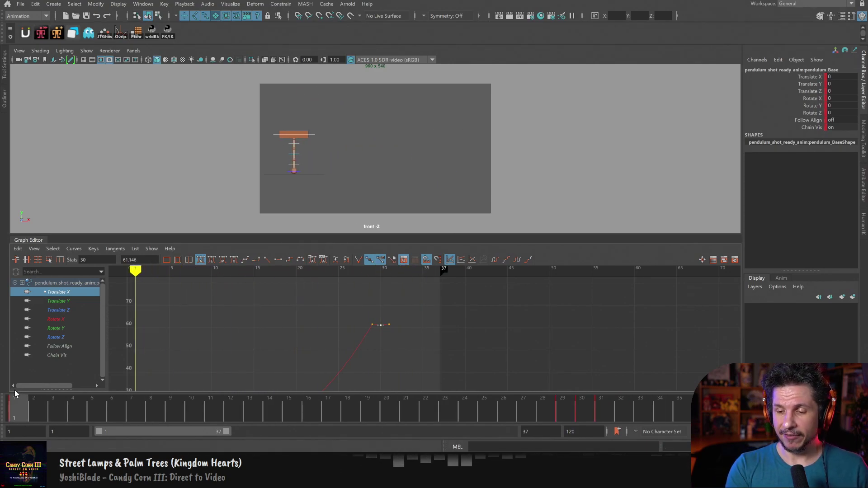
# Deselect the pendulum base, leave the Move tool and reselect the base with all its animation curves.
pyautogui.click(374, 173)
pyautogui.press('q')
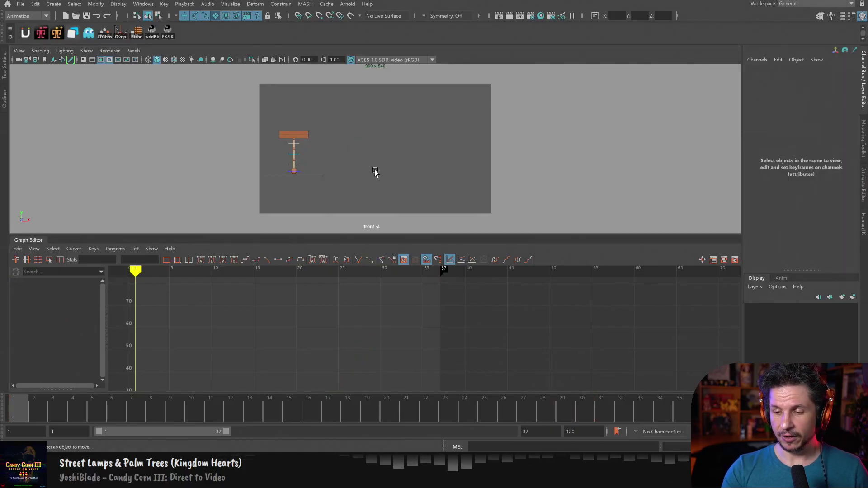
pyautogui.click(313, 133)
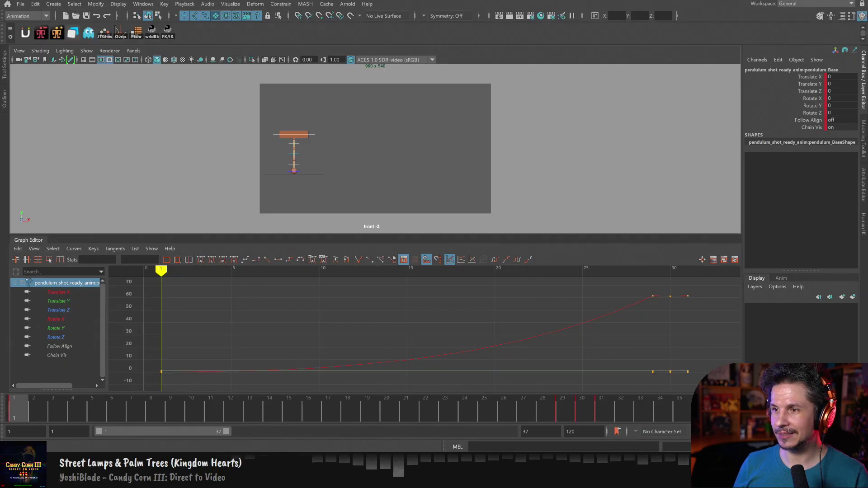
# Switch to IrfanView to view the planning sketches Tailor-Planning.jpg and Pendulum-Planning.jpg, closing each one.
pyautogui.hotkey('alt', 'Tab')
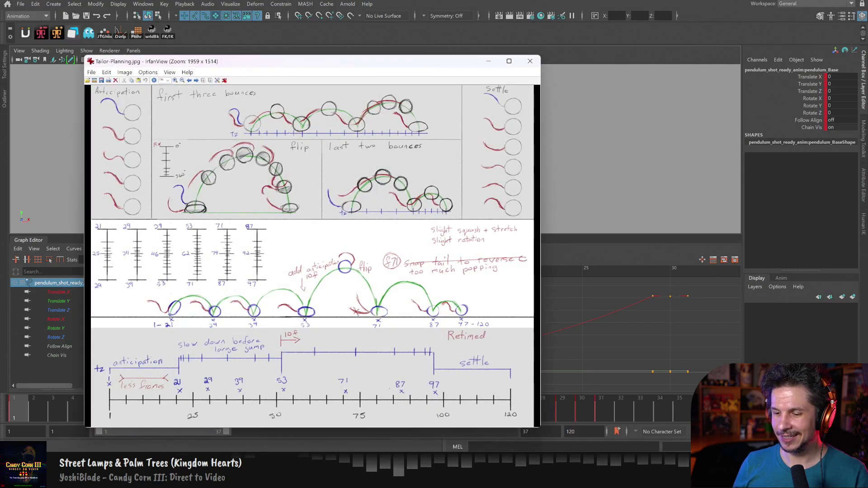
pyautogui.click(530, 61)
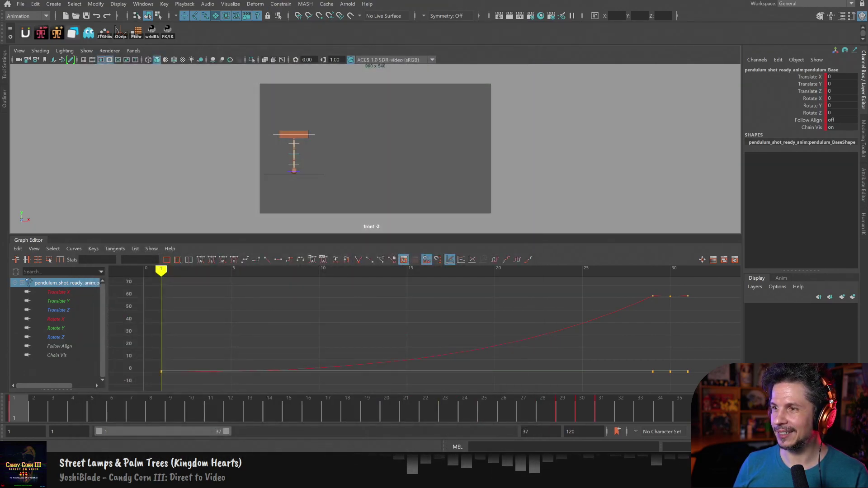
pyautogui.hotkey('alt', 'Tab')
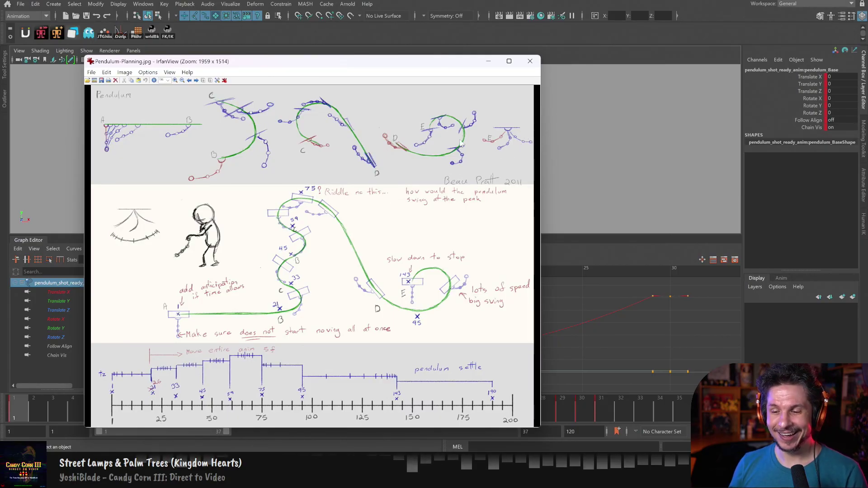
pyautogui.click(531, 63)
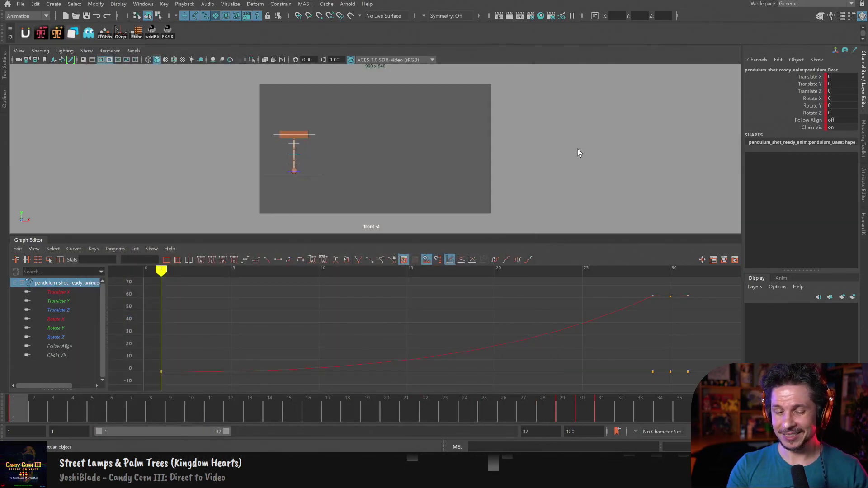
pyautogui.moveTo(199, 411); pyautogui.dragTo(50, 403)
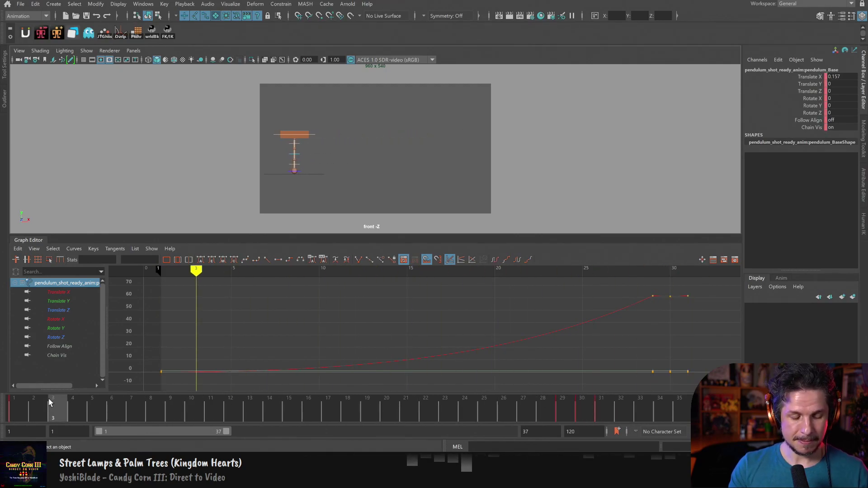
pyautogui.hotkey('ctrl', 'space')
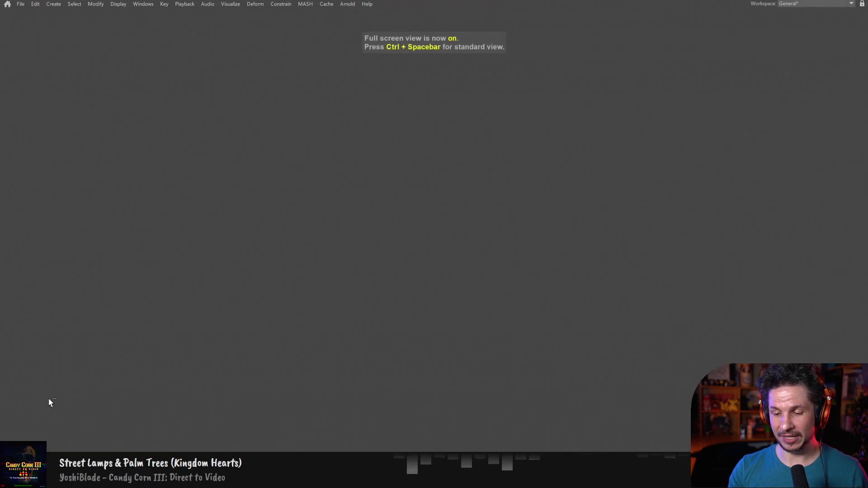
pyautogui.hotkey('ctrl', 'space')
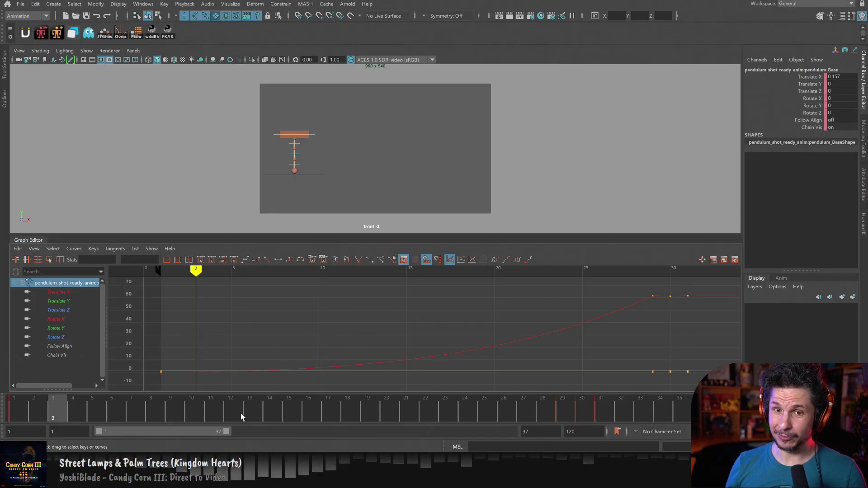
pyautogui.moveTo(76, 399); pyautogui.dragTo(25, 398)
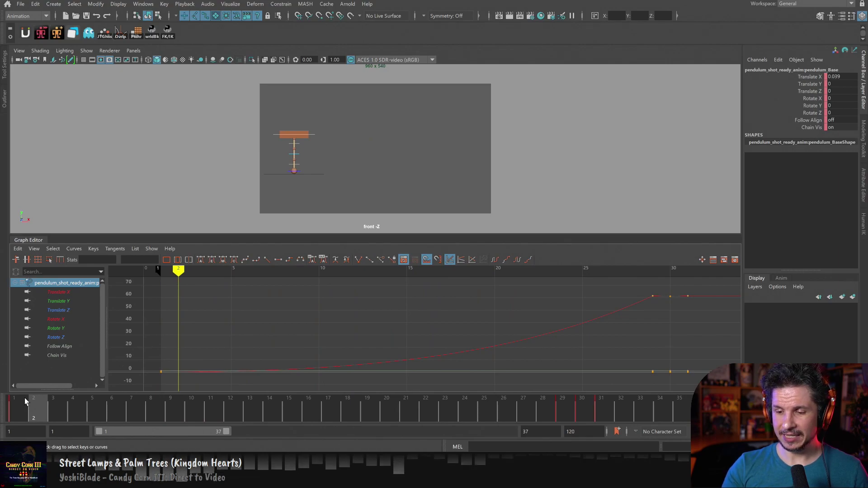
# Go to frame 1, select the four controls below the pendulum base and key their rotations.
pyautogui.click(23, 399)
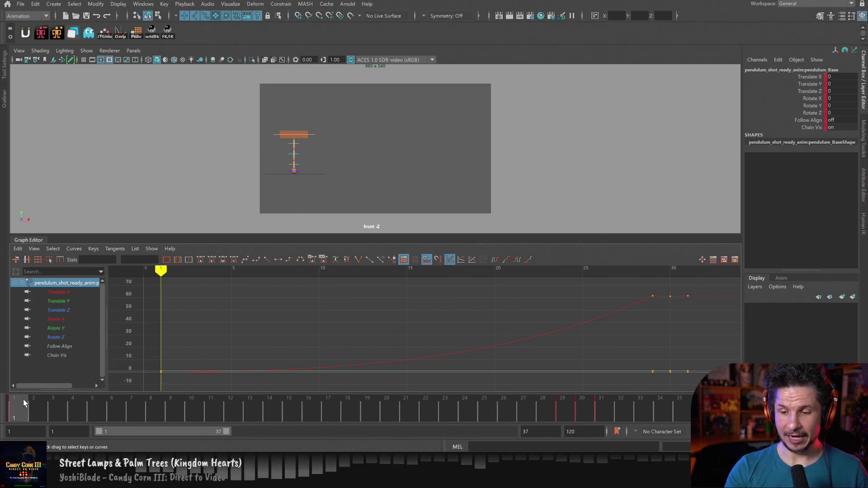
pyautogui.click(319, 156)
pyautogui.moveTo(300, 142); pyautogui.dragTo(295, 171)
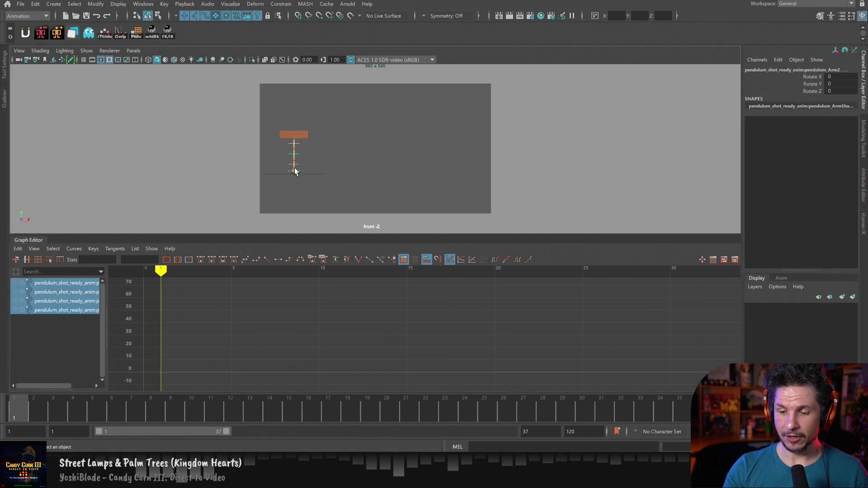
pyautogui.press('s')
# Frame the pendulum closely in the front camera using 2D pan and zoom, staying on frame 1.
pyautogui.moveTo(323, 166); pyautogui.dragTo(581, 183, button='right')
pyautogui.moveTo(454, 192); pyautogui.dragTo(433, 180, button='middle')
pyautogui.moveTo(432, 180); pyautogui.dragTo(459, 190, button='right')
pyautogui.moveTo(459, 190); pyautogui.dragTo(450, 193, button='middle')
pyautogui.moveTo(424, 204); pyautogui.dragTo(520, 202, button='right')
pyautogui.moveTo(464, 193); pyautogui.dragTo(447, 205, button='middle')
pyautogui.moveTo(446, 204); pyautogui.dragTo(550, 201, button='right')
pyautogui.moveTo(451, 196); pyautogui.dragTo(456, 198, button='middle')
pyautogui.moveTo(456, 198); pyautogui.dragTo(480, 203, button='right')
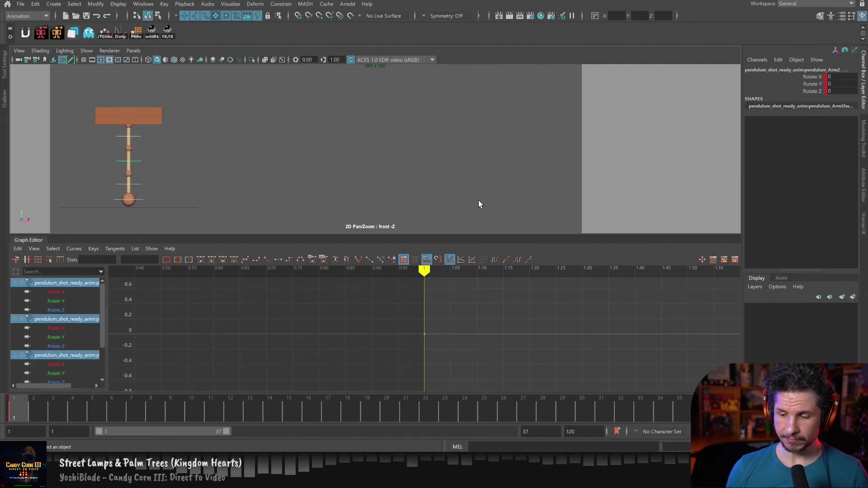
pyautogui.moveTo(23, 405)
pyautogui.mouseDown()
pyautogui.moveTo(330, 406)
pyautogui.moveTo(13, 404)
pyautogui.mouseUp()
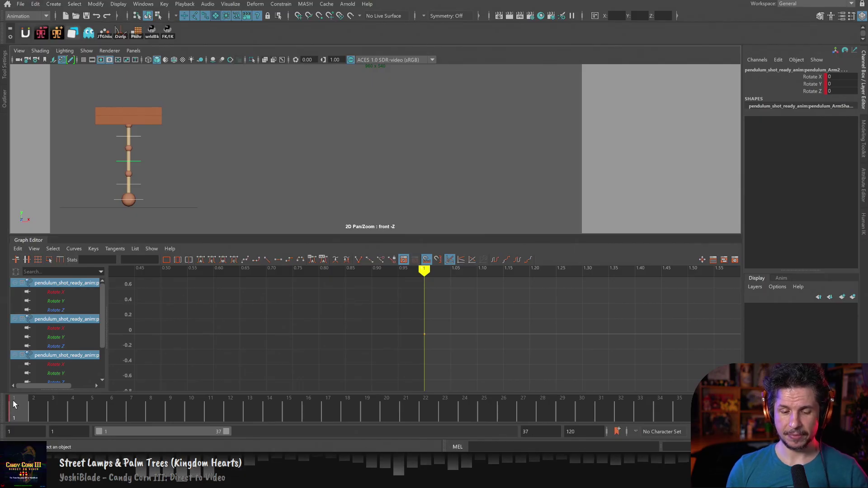
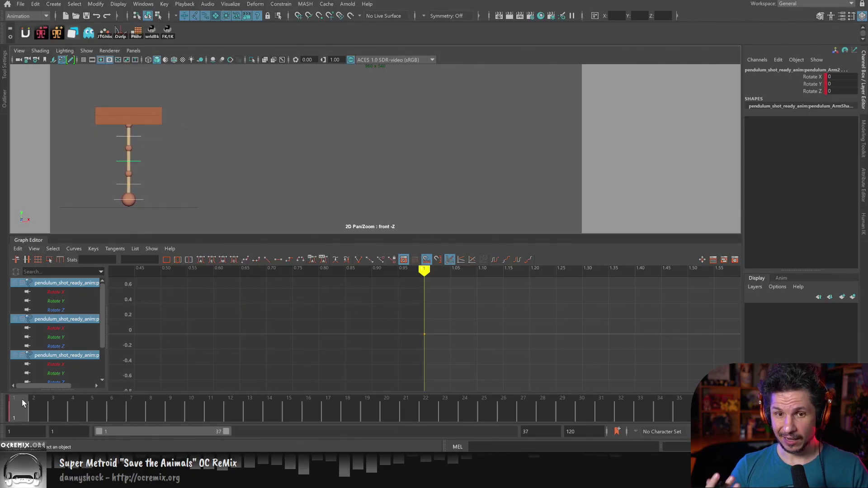
# Try rotating the pendulum arms together to about -27.6 degrees in Z at frame 11 and key the pose.
pyautogui.click(172, 116)
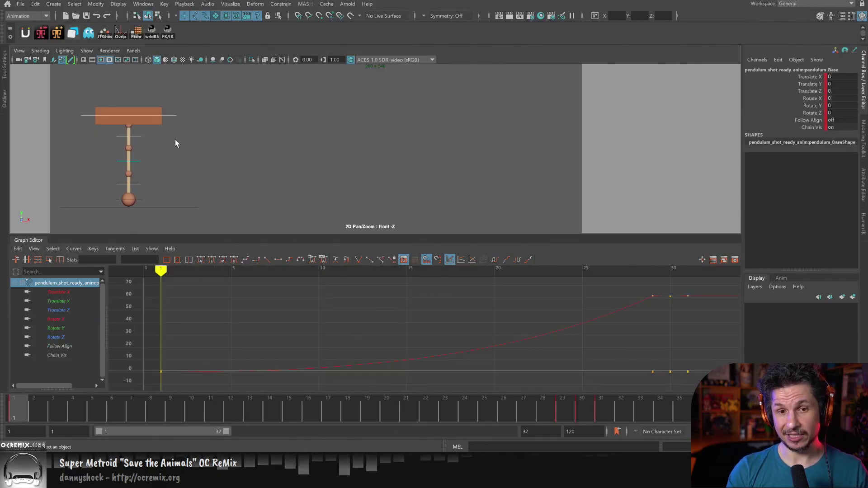
pyautogui.click(36, 411)
pyautogui.moveTo(37, 411)
pyautogui.mouseDown()
pyautogui.moveTo(241, 406)
pyautogui.moveTo(35, 407)
pyautogui.moveTo(23, 398)
pyautogui.moveTo(257, 426)
pyautogui.moveTo(213, 421)
pyautogui.mouseUp()
pyautogui.moveTo(168, 150); pyautogui.dragTo(162, 192)
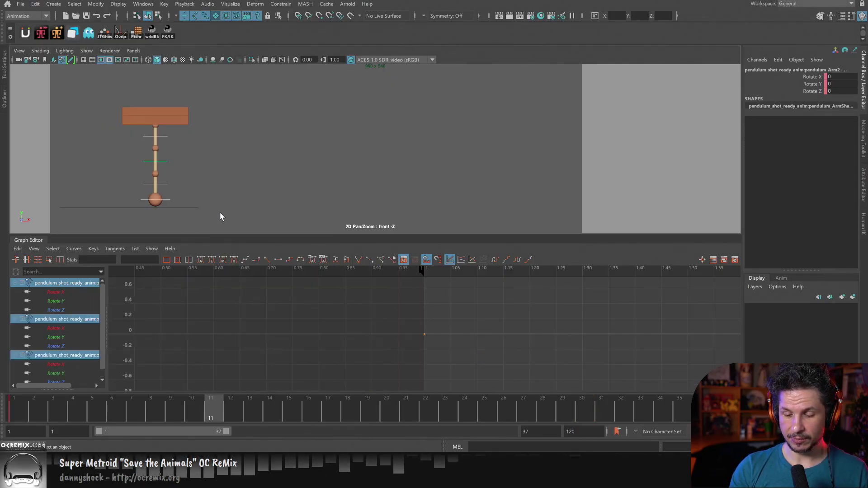
pyautogui.press('e')
pyautogui.moveTo(194, 169); pyautogui.dragTo(183, 179)
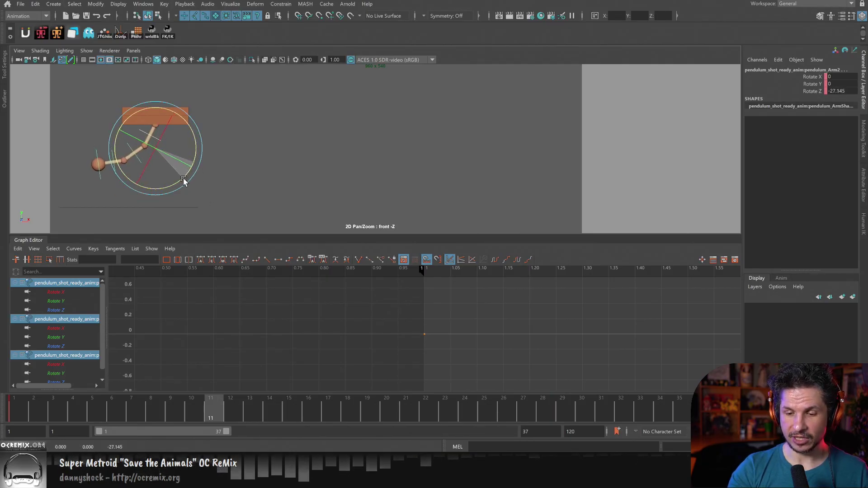
pyautogui.press('s')
# Scrub the first frames to examine how the arms drag behind the base, and undo the frame 11 arm rotation.
pyautogui.click(17, 412)
pyautogui.moveTo(17, 412); pyautogui.dragTo(88, 400)
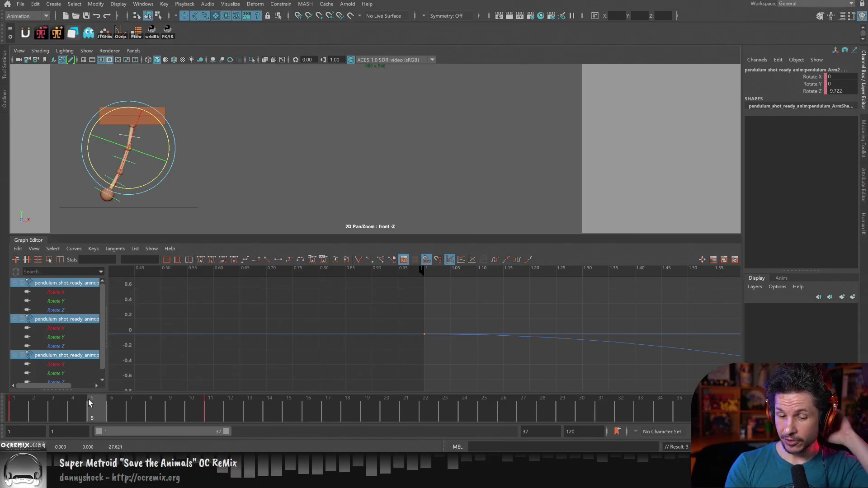
pyautogui.click(11, 402)
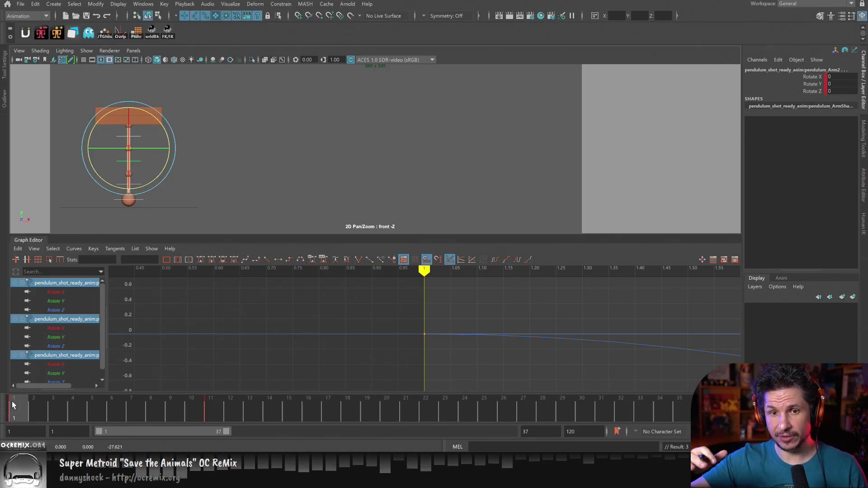
pyautogui.moveTo(12, 400); pyautogui.dragTo(47, 405)
pyautogui.press('e')
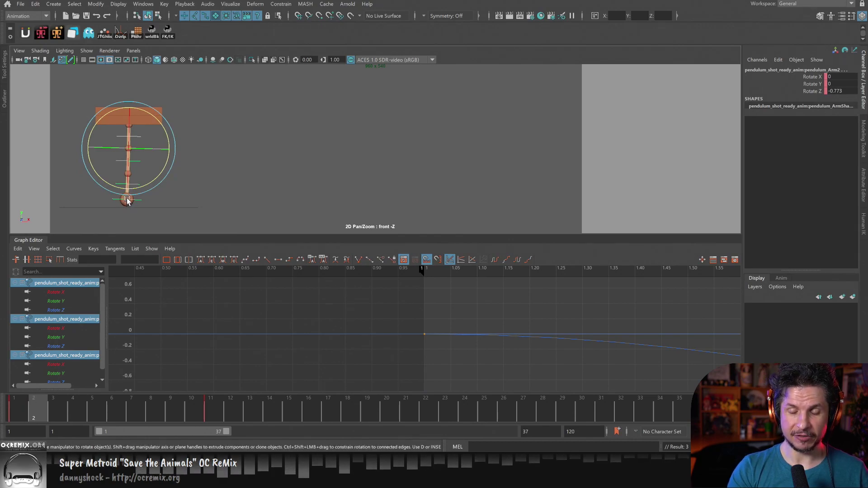
pyautogui.moveTo(22, 401); pyautogui.dragTo(73, 401)
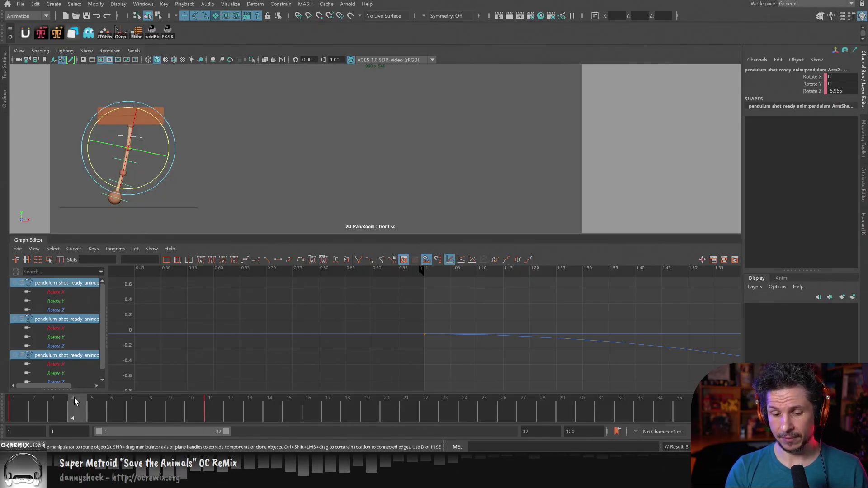
pyautogui.click(12, 408)
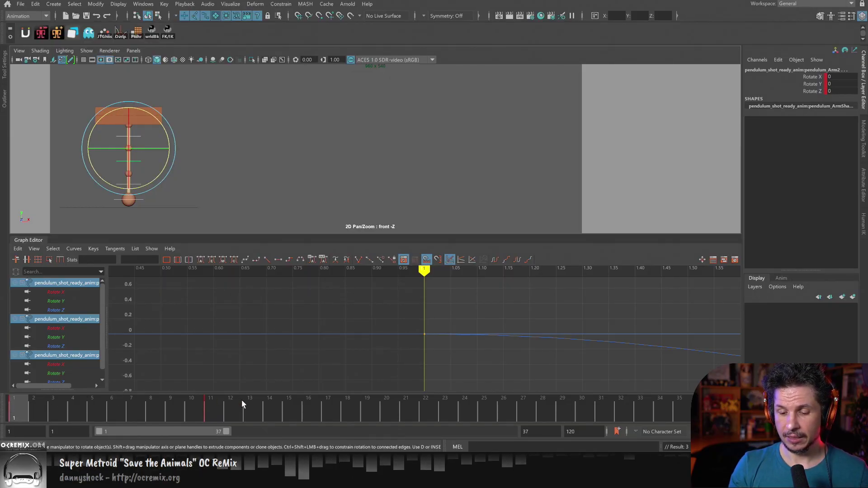
pyautogui.hotkey('ctrl', 'z')
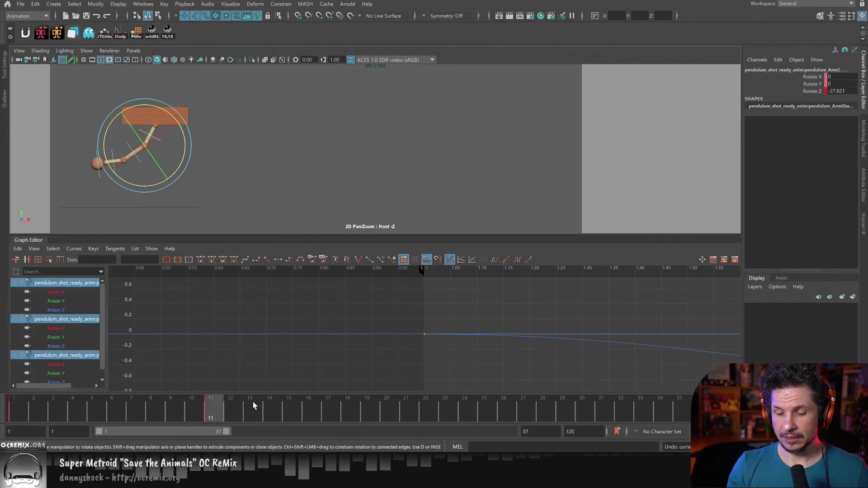
pyautogui.hotkey('ctrl', 'z')
# At frame 11, rotate the pendulum arms individually to about -3.4 to -4 degrees in Z and key them.
pyautogui.click(13, 407)
pyautogui.moveTo(13, 408); pyautogui.dragTo(209, 397)
pyautogui.press('s')
pyautogui.click(214, 180)
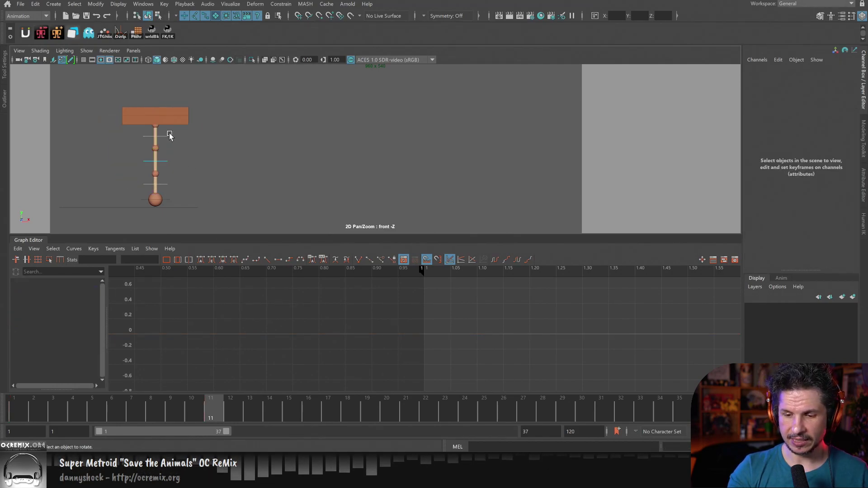
pyautogui.click(166, 136)
pyautogui.moveTo(184, 154); pyautogui.dragTo(179, 201)
pyautogui.click(181, 164)
pyautogui.click(181, 174)
pyautogui.click(196, 183)
pyautogui.click(160, 185)
# Select the pendulum arms together and key their Rotate Z at about -0.11 degrees on frame 5.
pyautogui.moveTo(23, 406)
pyautogui.mouseDown()
pyautogui.moveTo(91, 410)
pyautogui.moveTo(22, 408)
pyautogui.moveTo(34, 400)
pyautogui.mouseUp()
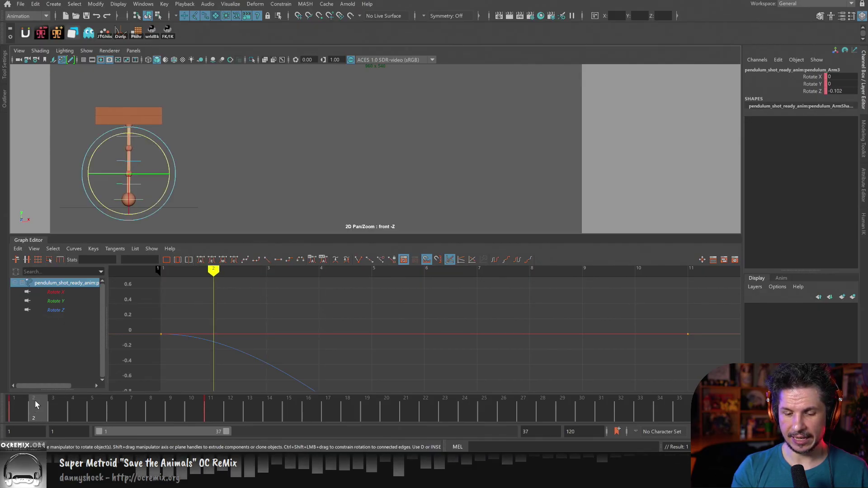
pyautogui.click(159, 138)
pyautogui.moveTo(151, 128); pyautogui.dragTo(136, 190)
pyautogui.moveTo(50, 404); pyautogui.dragTo(93, 407)
pyautogui.moveTo(15, 413); pyautogui.dragTo(90, 407)
# Lower the arms' Rotate Z keys at frame 5 to about -0.19 degrees and scrub through the motion to frame 9.
pyautogui.moveTo(693, 343); pyautogui.dragTo(676, 379)
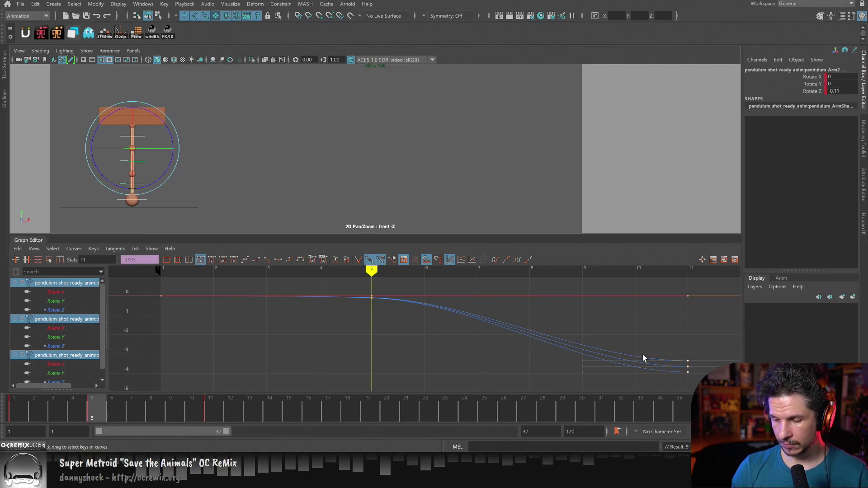
pyautogui.press('Left')
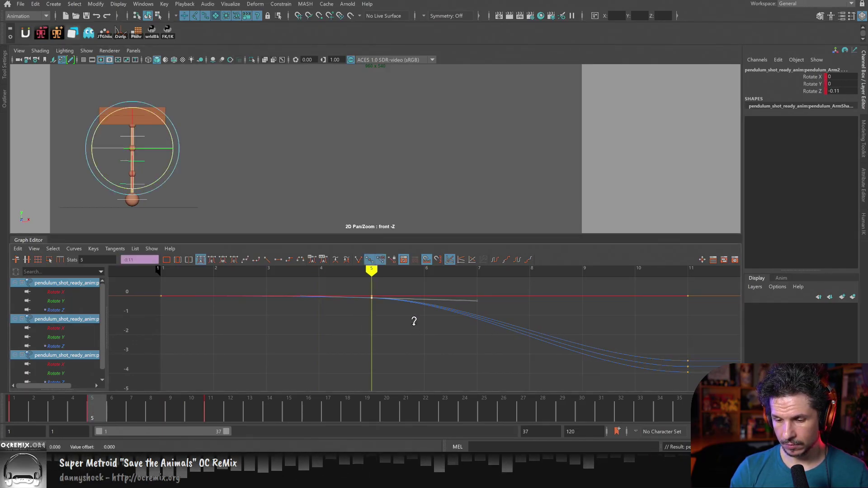
pyautogui.keyDown('shift'); pyautogui.moveTo(413, 320); pyautogui.dragTo(413, 328, button='middle'); pyautogui.keyUp('shift')
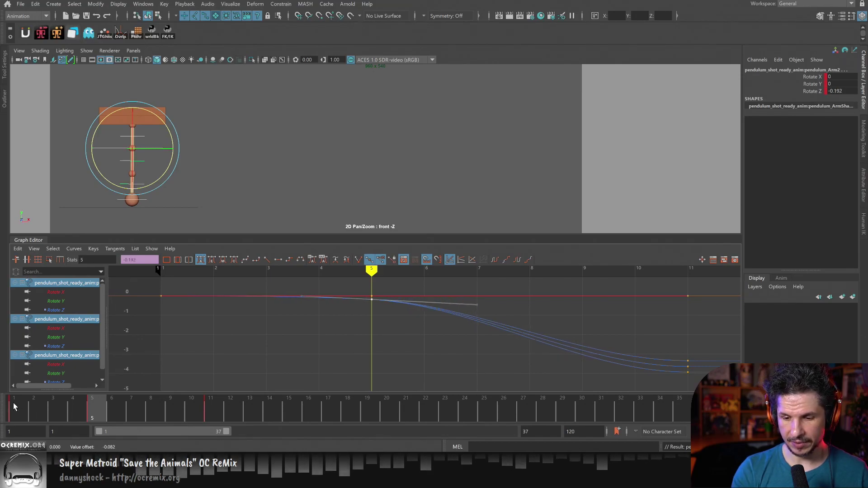
pyautogui.moveTo(13, 403)
pyautogui.mouseDown()
pyautogui.moveTo(159, 412)
pyautogui.moveTo(169, 398)
pyautogui.mouseUp()
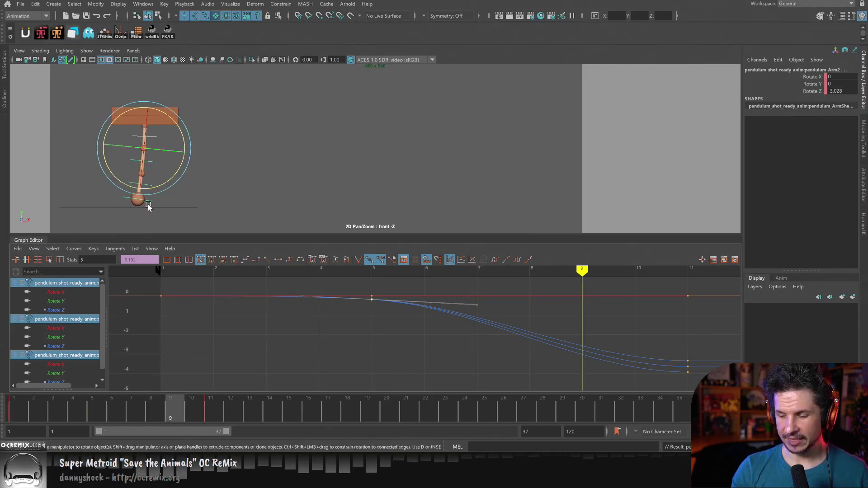
# Tilt the incoming tangents of the arms' Rotate Z keys at frame 11 so the curves keep descending, and scrub to frame 21.
pyautogui.keyDown('alt'); pyautogui.moveTo(561, 346); pyautogui.dragTo(440, 330, button='middle'); pyautogui.keyUp('alt')
pyautogui.moveTo(587, 331); pyautogui.dragTo(543, 360)
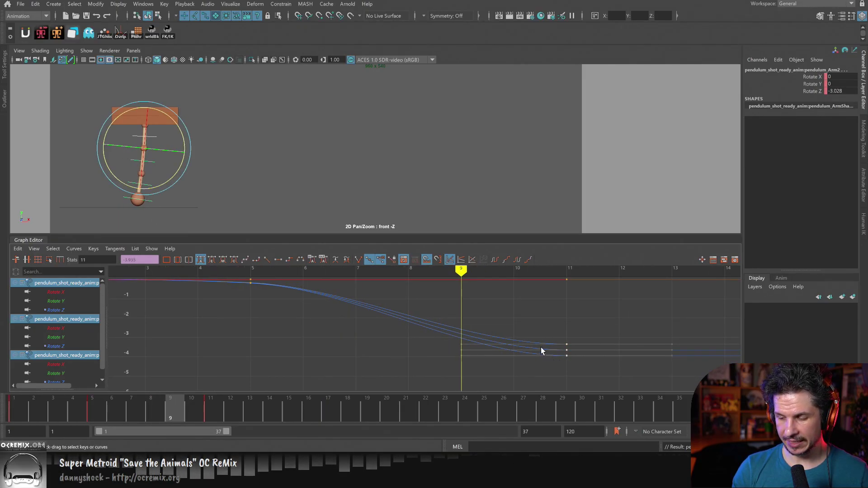
pyautogui.moveTo(184, 411); pyautogui.dragTo(161, 413)
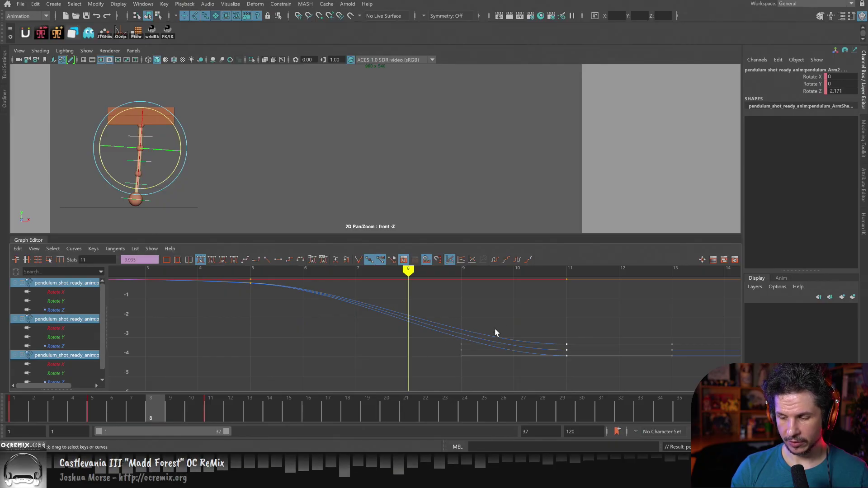
pyautogui.moveTo(495, 327); pyautogui.dragTo(445, 367)
pyautogui.moveTo(477, 375); pyautogui.dragTo(468, 343, button='middle')
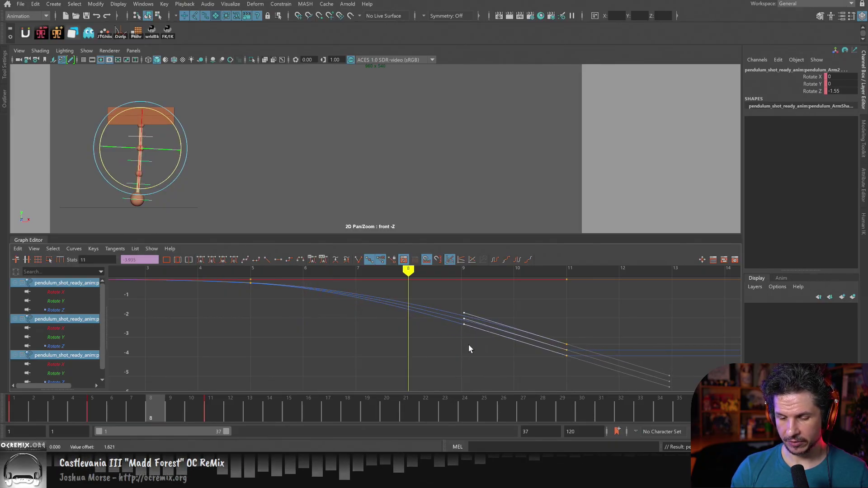
pyautogui.moveTo(104, 406); pyautogui.dragTo(409, 403)
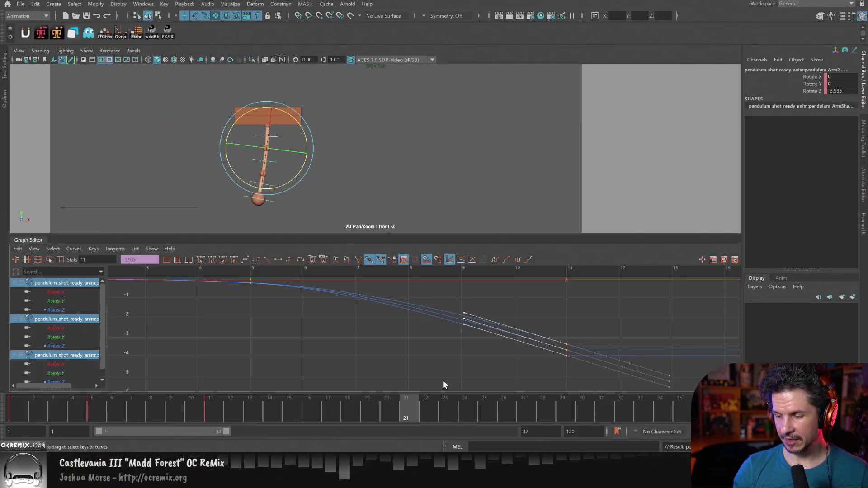
# At frame 28, select the pendulum arms together and rotate them back to about -42.3 degrees in Z.
pyautogui.scroll(-6, 552, 330)
pyautogui.keyDown('alt'); pyautogui.moveTo(552, 330); pyautogui.dragTo(493, 329, button='middle'); pyautogui.keyUp('alt')
pyautogui.moveTo(453, 409); pyautogui.dragTo(554, 400)
pyautogui.press('e')
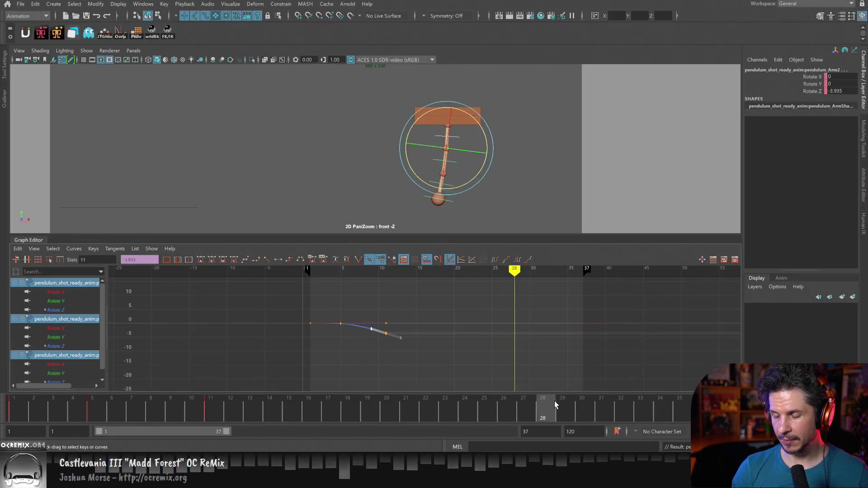
pyautogui.click(481, 138)
pyautogui.click(455, 136)
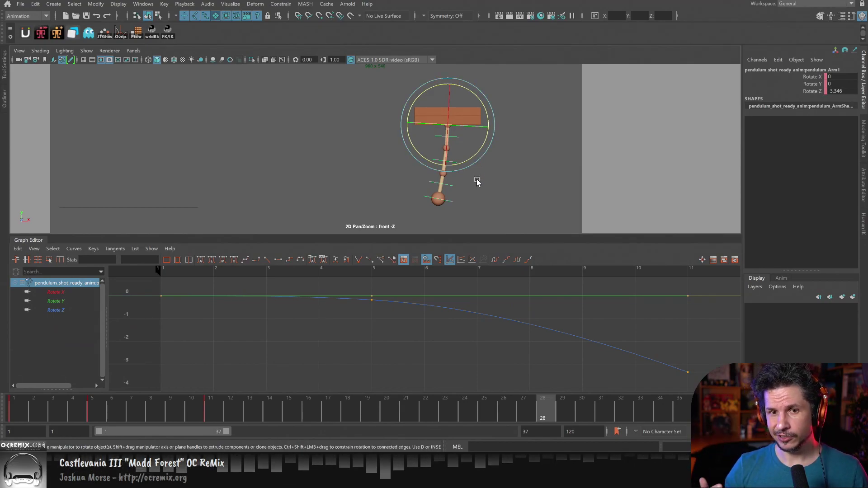
pyautogui.press('q')
pyautogui.click(471, 156)
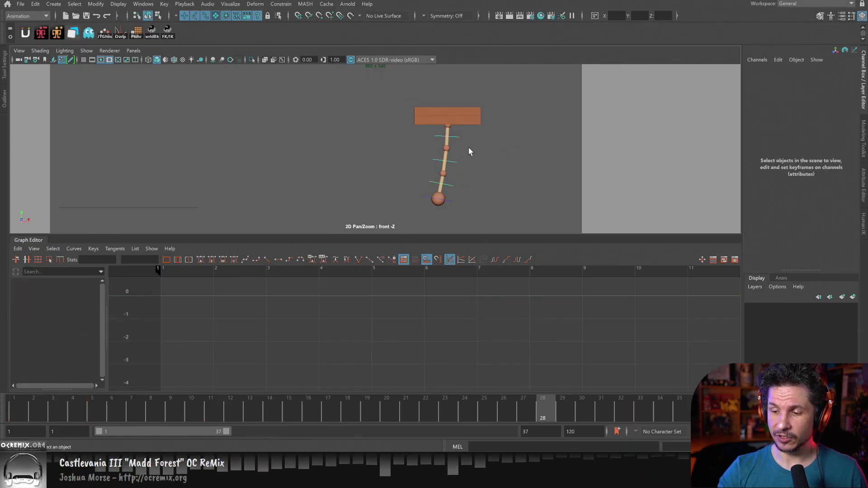
pyautogui.moveTo(461, 130); pyautogui.dragTo(448, 198)
pyautogui.press('e')
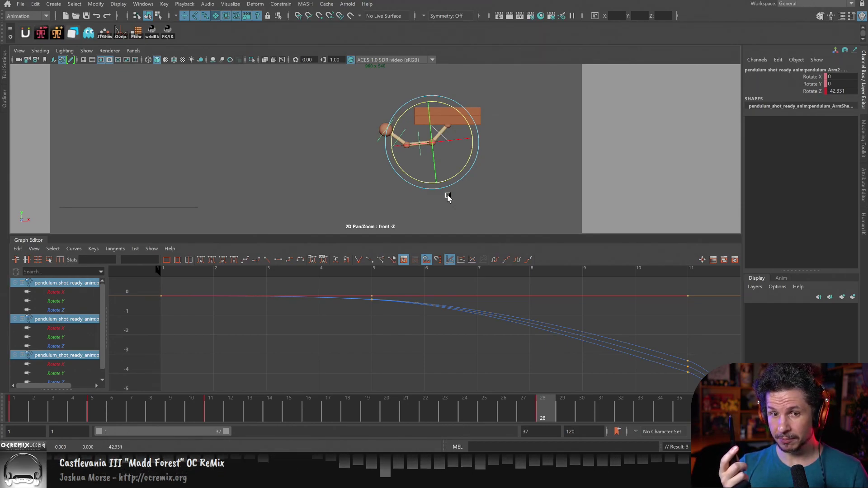
pyautogui.click(447, 197)
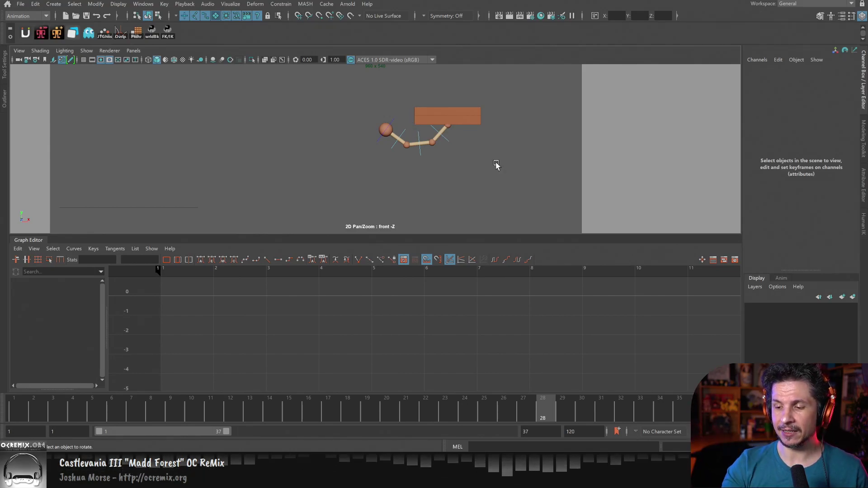
# At frame 28, refine the arms' Z rotations individually, with Arm3 at about -19 degrees, and check the pose on frame 29.
pyautogui.click(442, 132)
pyautogui.moveTo(463, 155)
pyautogui.mouseDown()
pyautogui.moveTo(471, 160)
pyautogui.moveTo(452, 167)
pyautogui.mouseUp()
pyautogui.click(423, 146)
pyautogui.click(397, 156)
pyautogui.click(398, 151)
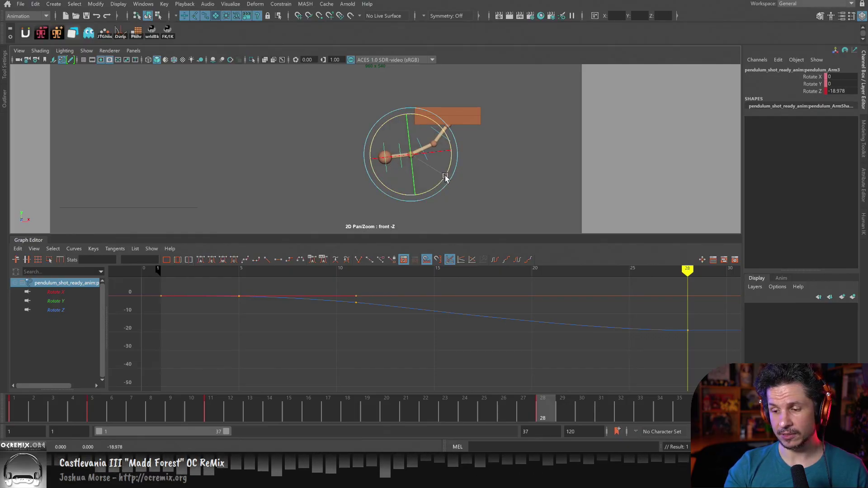
pyautogui.click(456, 155)
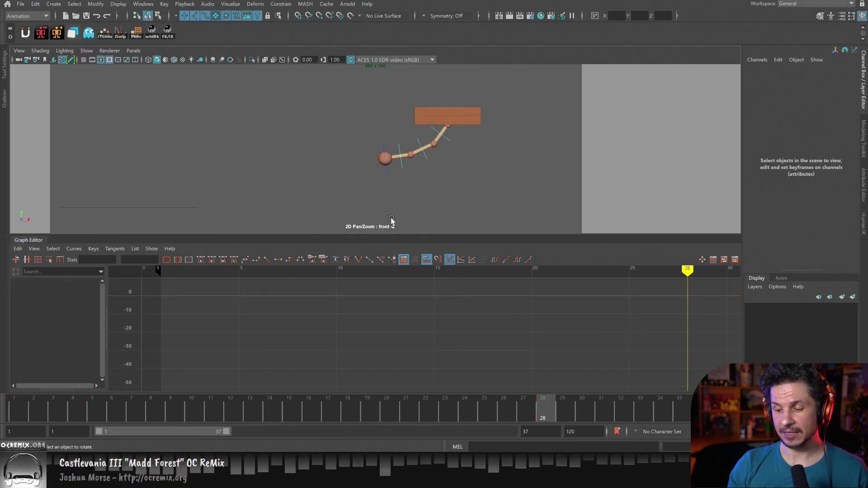
pyautogui.moveTo(543, 409)
pyautogui.mouseDown()
pyautogui.moveTo(515, 408)
pyautogui.moveTo(579, 400)
pyautogui.moveTo(530, 403)
pyautogui.moveTo(558, 400)
pyautogui.mouseUp()
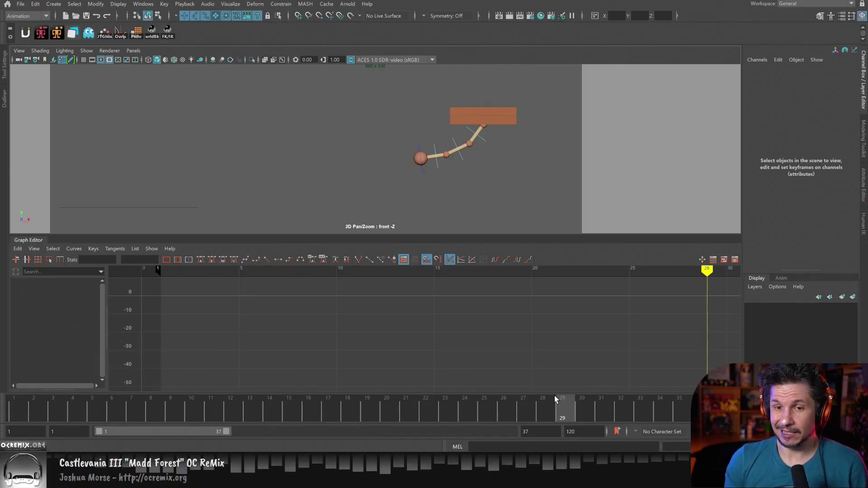
pyautogui.moveTo(568, 404)
pyautogui.mouseDown()
pyautogui.moveTo(367, 410)
pyautogui.moveTo(560, 402)
pyautogui.mouseUp()
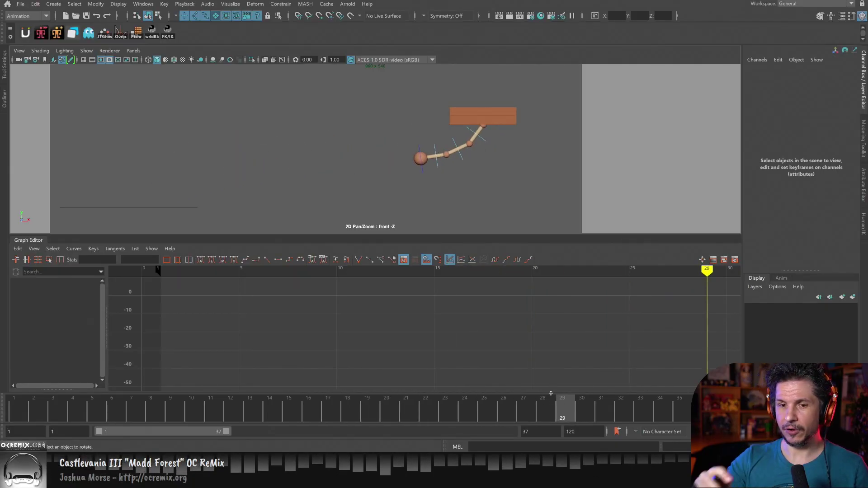
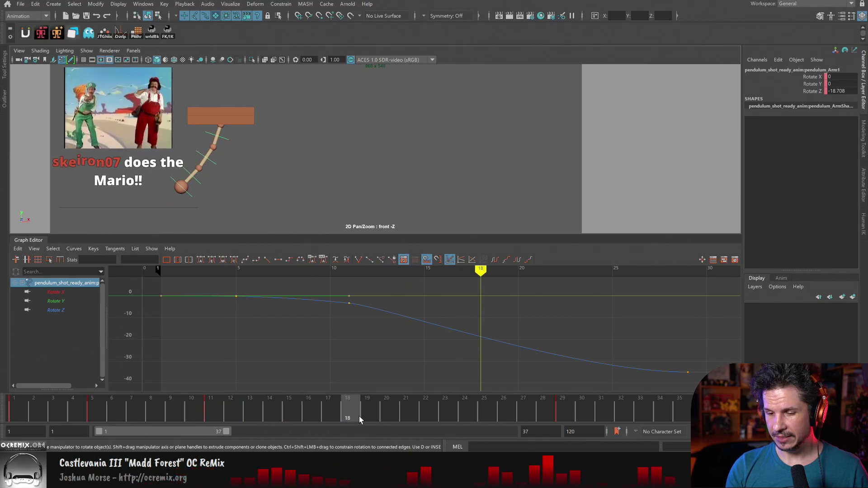
# Tilt the incoming tangents of the arms' Rotate Z keys at frame 29, making the two steepest curves run nearly straight into their keys.
pyautogui.click(335, 416)
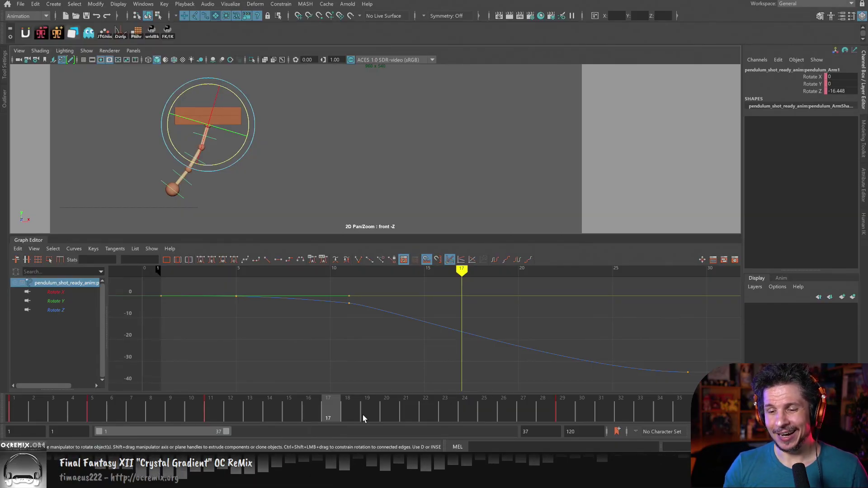
pyautogui.click(249, 191)
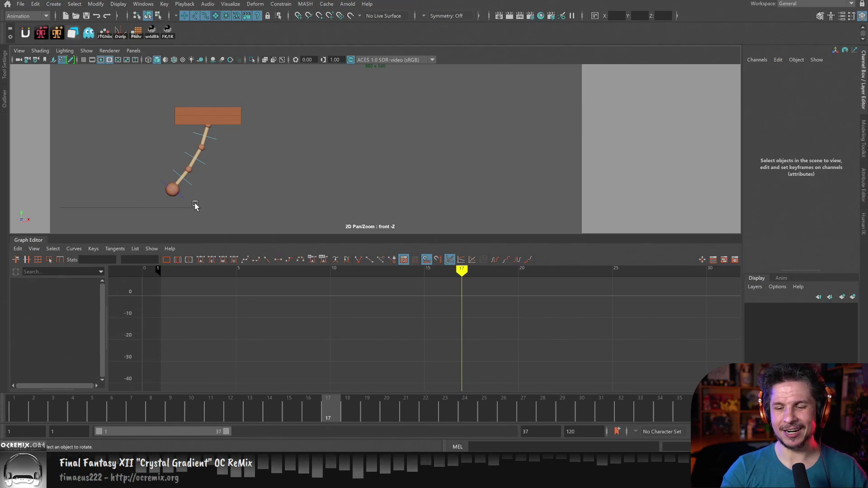
pyautogui.moveTo(171, 193); pyautogui.dragTo(213, 141)
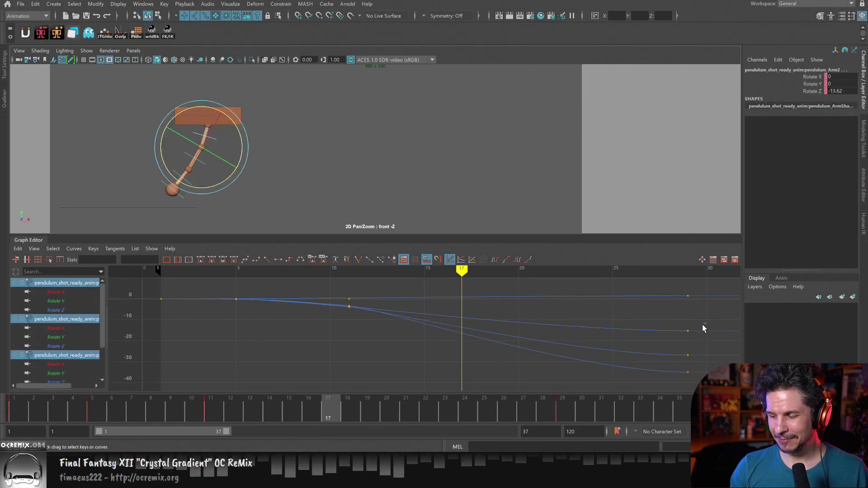
pyautogui.moveTo(703, 325); pyautogui.dragTo(676, 379)
pyautogui.keyDown('alt'); pyautogui.moveTo(680, 361); pyautogui.dragTo(518, 352, button='right'); pyautogui.keyUp('alt')
pyautogui.click(564, 412)
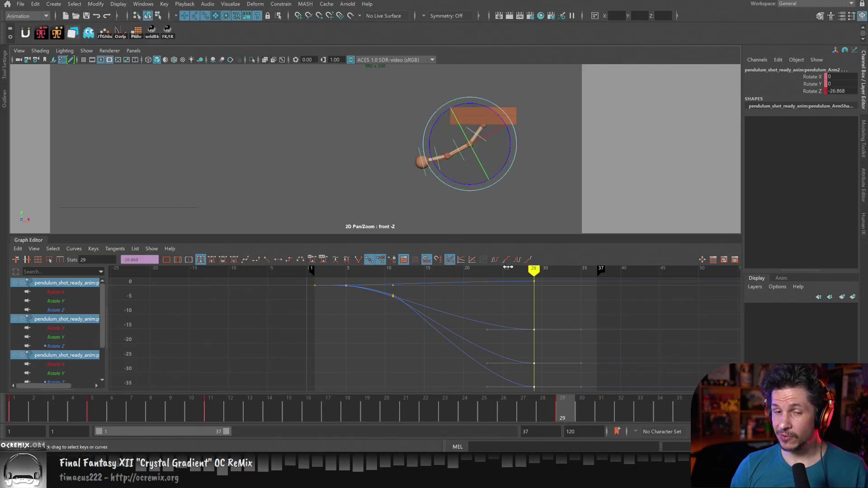
pyautogui.moveTo(517, 320); pyautogui.dragTo(479, 391)
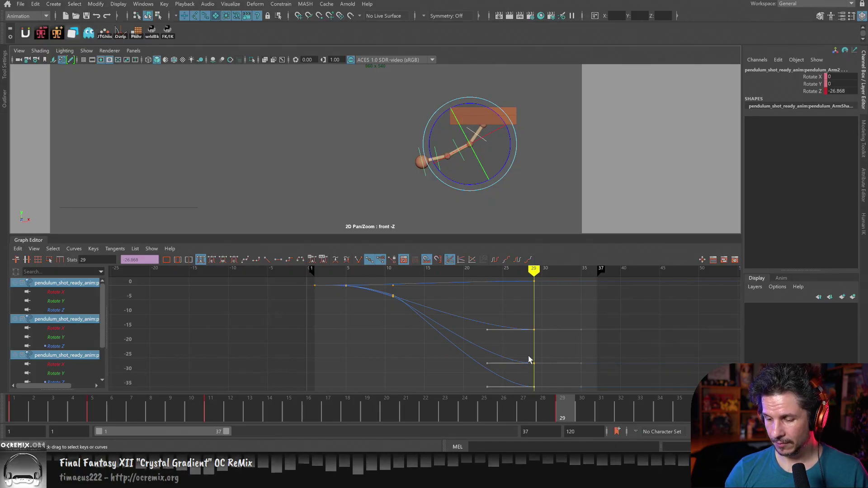
pyautogui.moveTo(524, 353); pyautogui.dragTo(525, 345, button='middle')
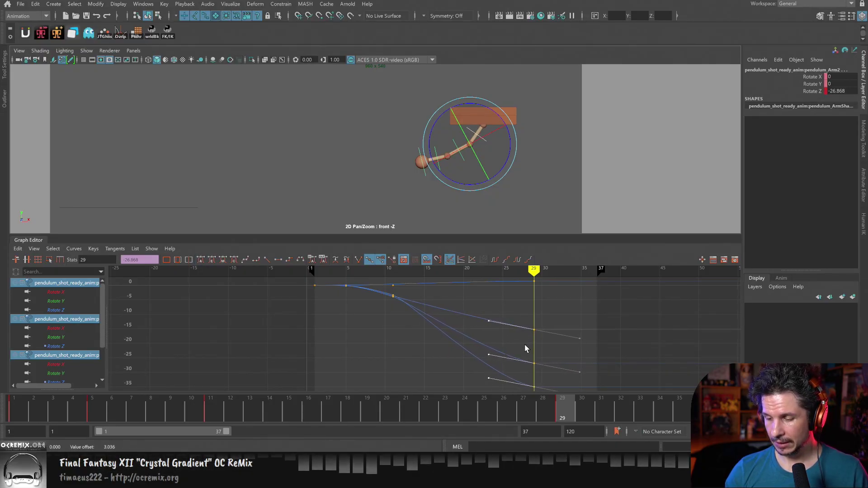
pyautogui.moveTo(516, 347); pyautogui.dragTo(503, 386)
pyautogui.moveTo(550, 347); pyautogui.dragTo(523, 398)
pyautogui.moveTo(501, 389); pyautogui.dragTo(482, 346)
pyautogui.moveTo(517, 371); pyautogui.dragTo(523, 355, button='middle')
# At frame 29, lower Arm3's Rotate Z key, raise Arm2's to about -23.1 degrees, and adjust Arm2's incoming tangent.
pyautogui.moveTo(544, 340); pyautogui.dragTo(525, 324)
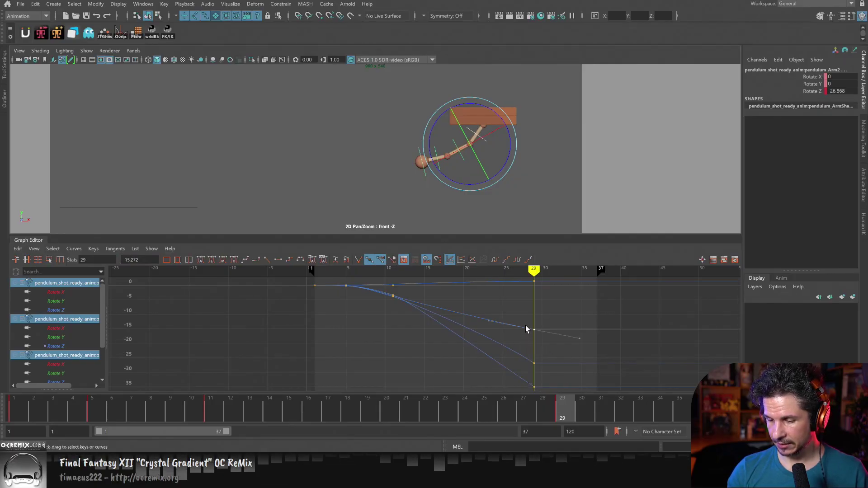
pyautogui.moveTo(549, 319); pyautogui.dragTo(550, 322, button='middle')
pyautogui.moveTo(541, 356); pyautogui.dragTo(527, 372)
pyautogui.moveTo(546, 370); pyautogui.dragTo(546, 360, button='middle')
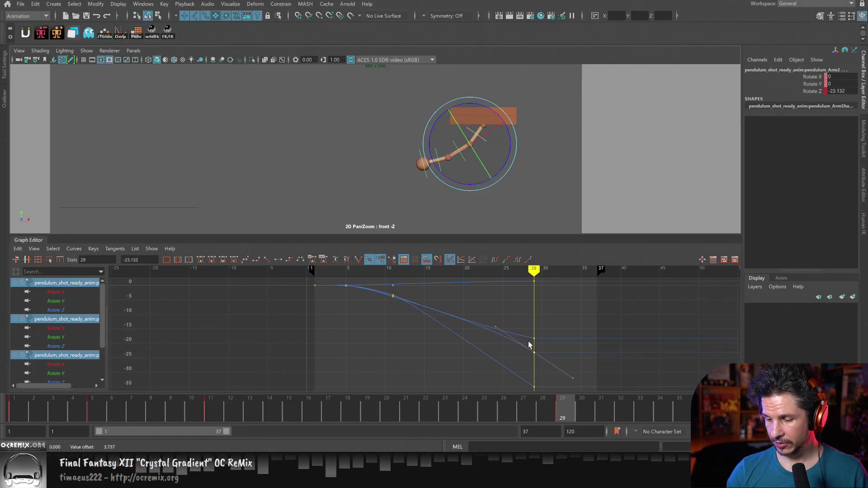
pyautogui.moveTo(528, 342); pyautogui.dragTo(518, 350)
pyautogui.moveTo(517, 350); pyautogui.dragTo(518, 355, button='middle')
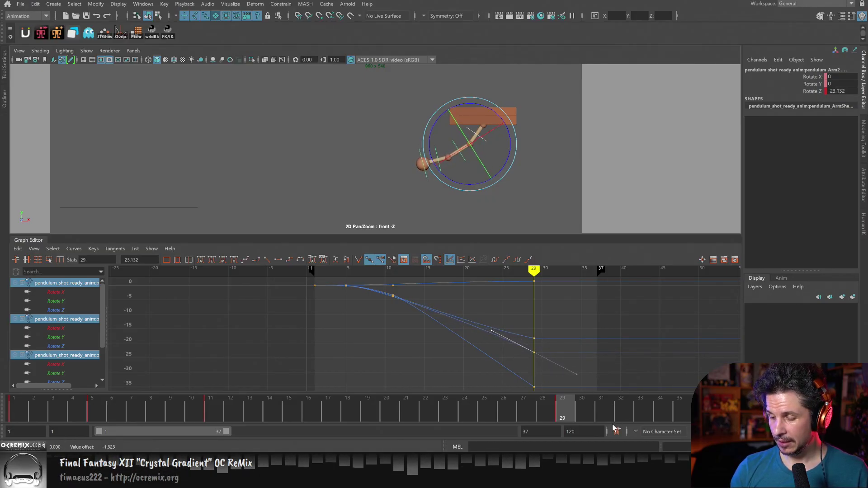
# Scrub back to frame 16 and raise the arms' Rotate Z keys at frame 11 by about 0.86 degrees.
pyautogui.moveTo(566, 411); pyautogui.dragTo(313, 416)
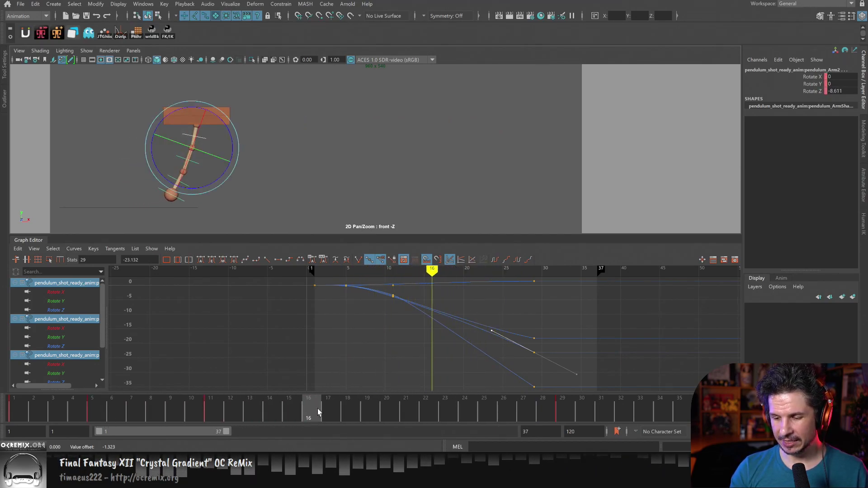
pyautogui.moveTo(399, 292); pyautogui.dragTo(388, 304)
pyautogui.keyDown('shift'); pyautogui.moveTo(394, 327); pyautogui.dragTo(395, 325, button='middle'); pyautogui.keyUp('shift')
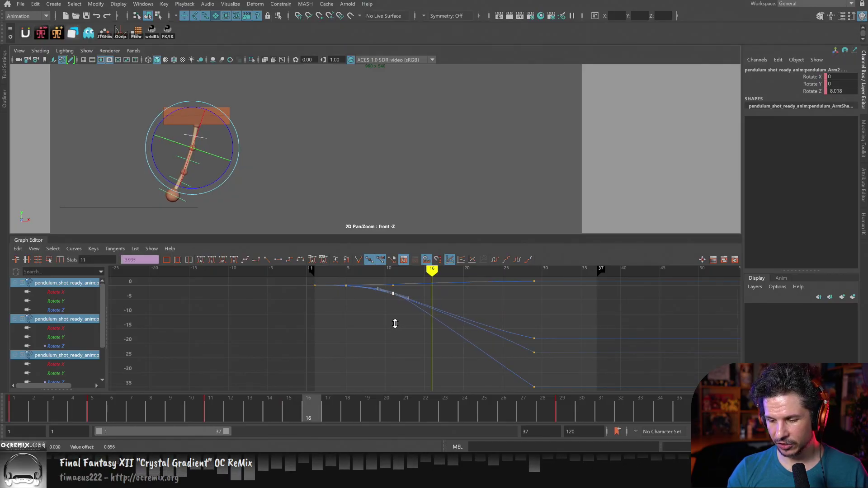
# At frame 17, rotate and key the arms individually in Z, with Arm2 at about -6.6 and Arm3 at about -8.25 degrees.
pyautogui.moveTo(318, 415); pyautogui.dragTo(330, 414)
pyautogui.click(267, 154)
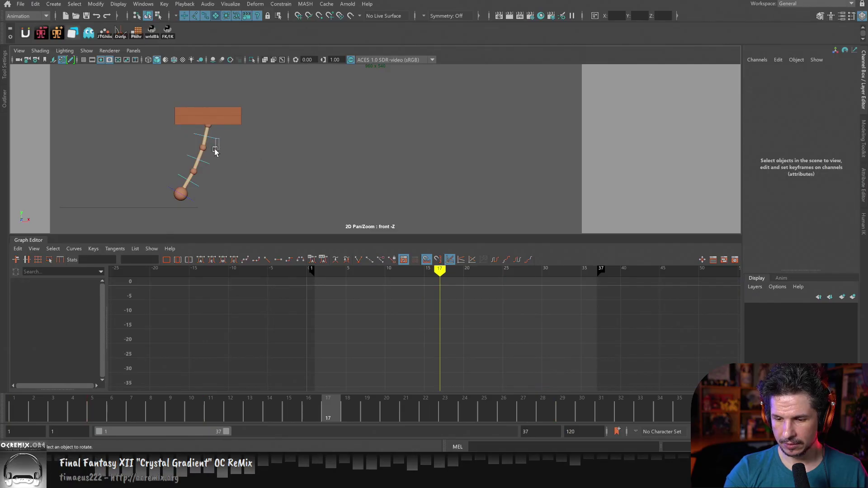
pyautogui.click(214, 139)
pyautogui.moveTo(233, 155); pyautogui.dragTo(222, 201)
pyautogui.click(234, 180)
pyautogui.click(210, 163)
pyautogui.click(224, 191)
pyautogui.click(203, 186)
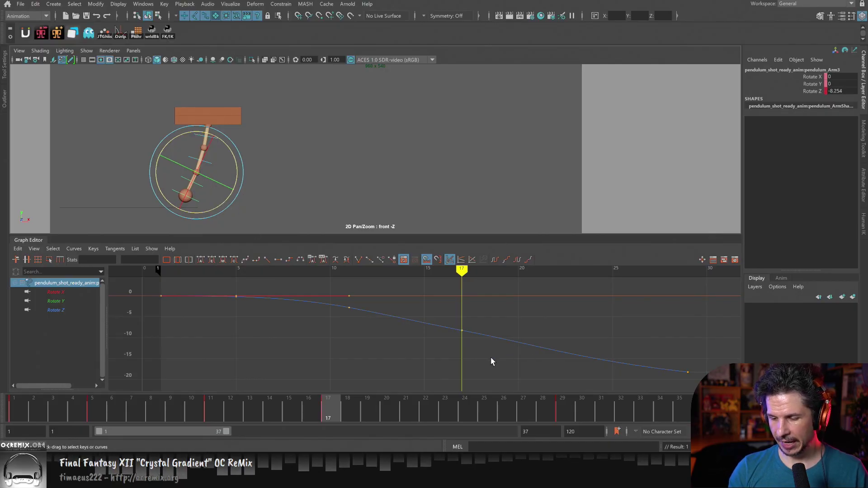
pyautogui.press('s')
# Smooth Arm3's Rotate Z curve by lowering its frame 29 key, adjusting that key's incoming tangent, and raising frame 17 to about -7.7 degrees.
pyautogui.moveTo(476, 352)
pyautogui.keyDown('alt'); pyautogui.keyDown('shift'); pyautogui.mouseDown(button='right')
pyautogui.moveTo(454, 369)
pyautogui.moveTo(479, 348)
pyautogui.moveTo(471, 341)
pyautogui.mouseUp(button='right'); pyautogui.keyUp('shift'); pyautogui.keyUp('alt')
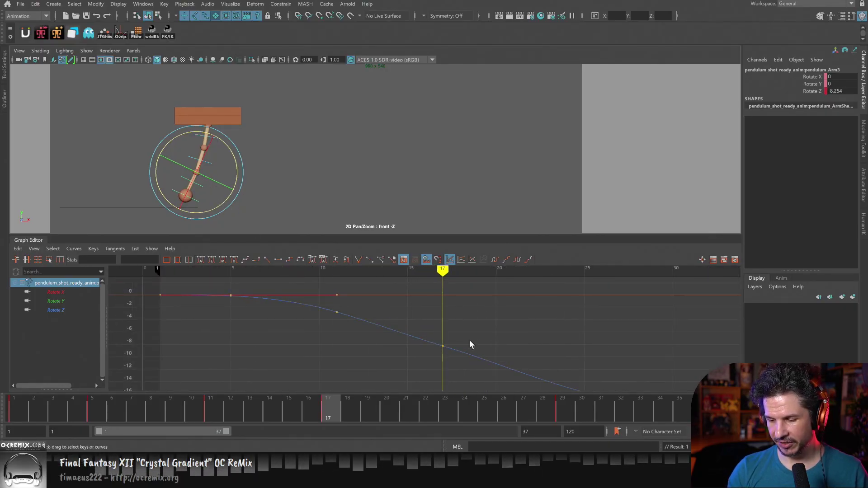
pyautogui.moveTo(468, 338); pyautogui.dragTo(433, 357)
pyautogui.keyDown('alt'); pyautogui.moveTo(536, 365); pyautogui.dragTo(452, 313, button='middle'); pyautogui.keyUp('alt')
pyautogui.moveTo(598, 342); pyautogui.dragTo(542, 372)
pyautogui.keyDown('shift'); pyautogui.moveTo(575, 346); pyautogui.dragTo(564, 357, button='middle'); pyautogui.keyUp('shift')
pyautogui.moveTo(491, 319); pyautogui.dragTo(456, 346)
pyautogui.keyDown('shift'); pyautogui.moveTo(498, 366); pyautogui.dragTo(498, 362, button='middle'); pyautogui.keyUp('shift')
pyautogui.keyDown('alt'); pyautogui.moveTo(467, 336); pyautogui.dragTo(498, 371, button='middle'); pyautogui.keyUp('alt')
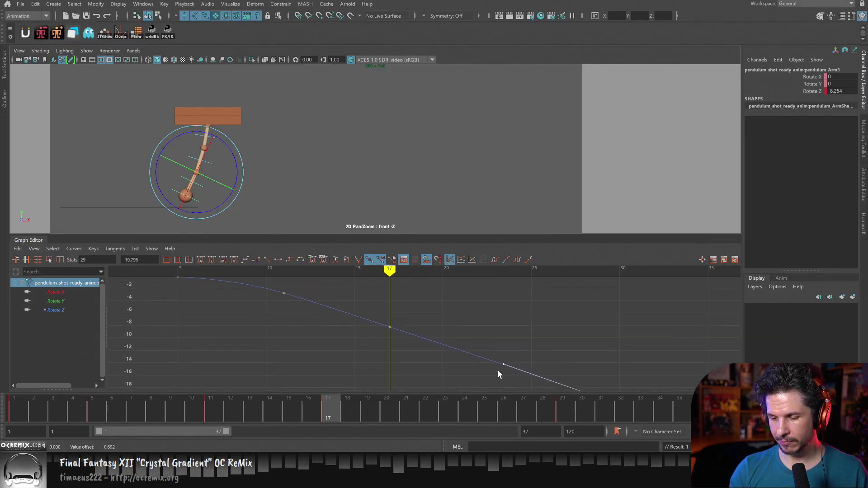
pyautogui.moveTo(410, 312); pyautogui.dragTo(383, 350)
pyautogui.keyDown('shift'); pyautogui.moveTo(382, 351); pyautogui.dragTo(391, 352, button='middle'); pyautogui.keyUp('shift')
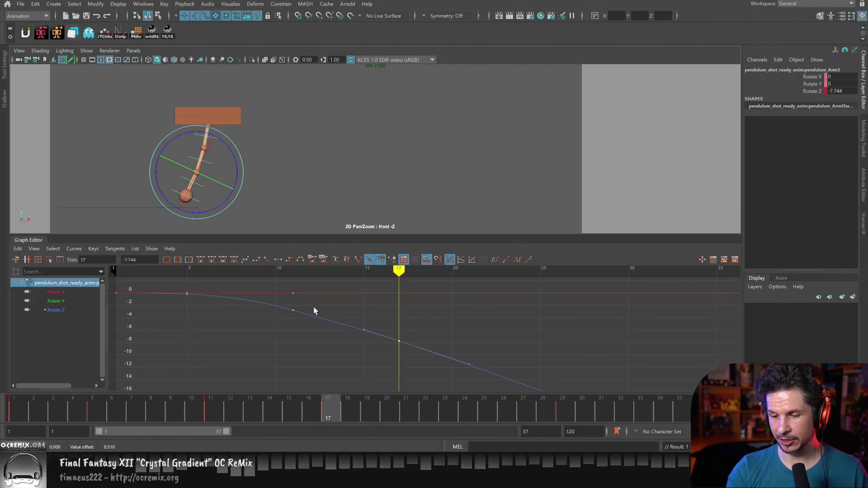
# Delete Arm2's Rotate Z key at frame 11 and insert a new one on the smoothed curve at about -2.2 degrees.
pyautogui.click(246, 188)
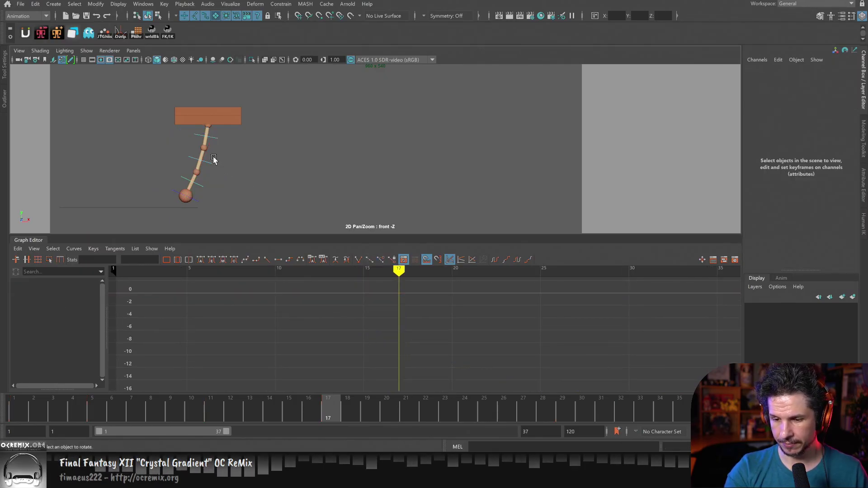
pyautogui.click(210, 159)
pyautogui.moveTo(365, 301); pyautogui.dragTo(338, 330)
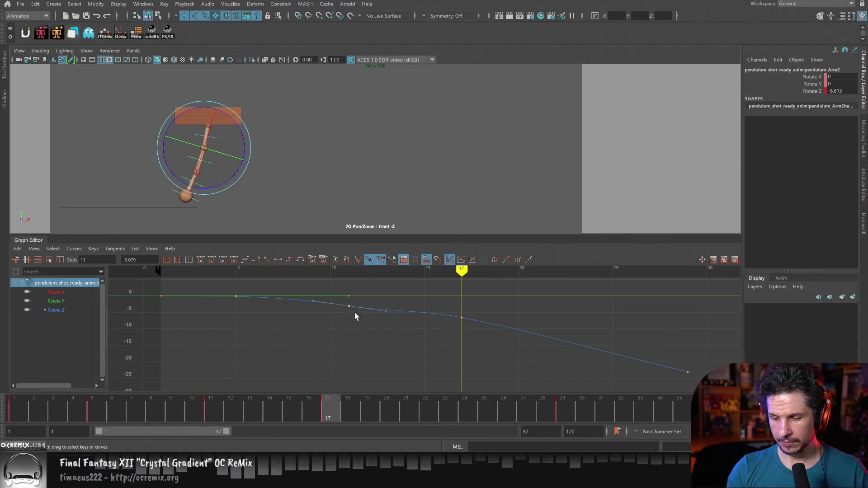
pyautogui.press('Delete')
pyautogui.press('i')
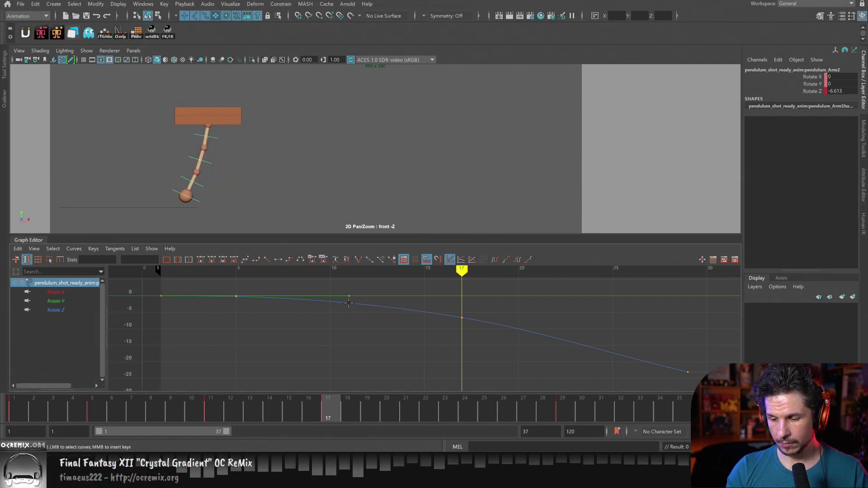
pyautogui.middleClick(357, 312)
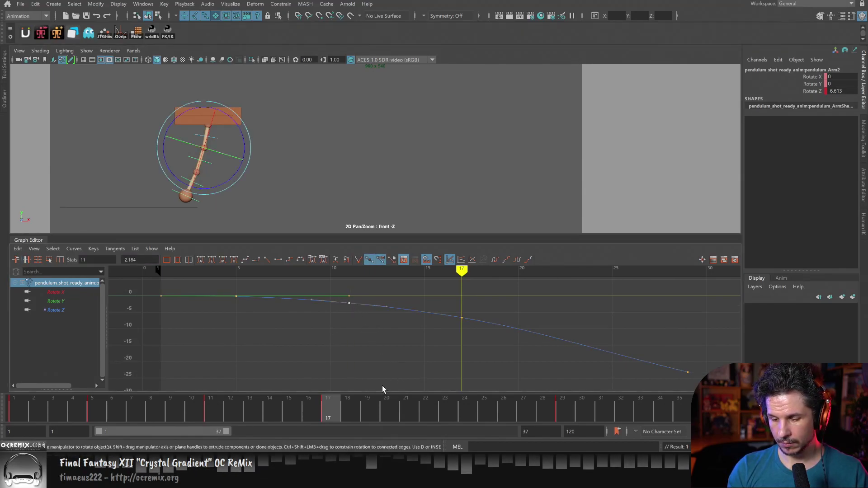
# Review the Rotate Z curves of Arm3 and Arm1, play back the swing, and scrub through the early frames up to frame 11.
pyautogui.moveTo(115, 409); pyautogui.dragTo(292, 405)
pyautogui.click(210, 193)
pyautogui.click(178, 196)
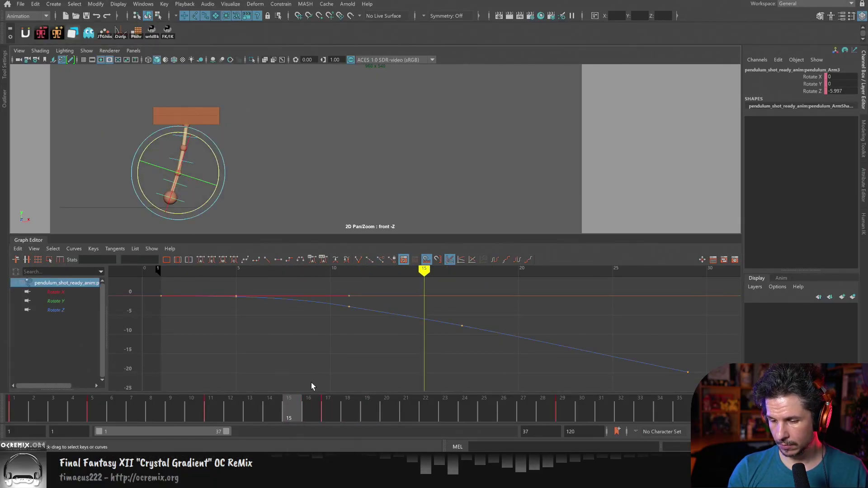
pyautogui.click(234, 180)
pyautogui.click(190, 138)
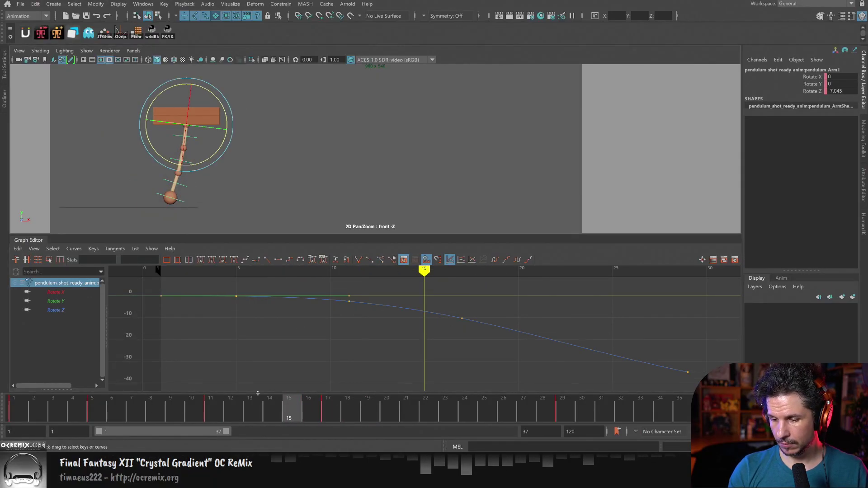
pyautogui.moveTo(188, 406); pyautogui.dragTo(31, 403)
pyautogui.hotkey('alt', 'v')
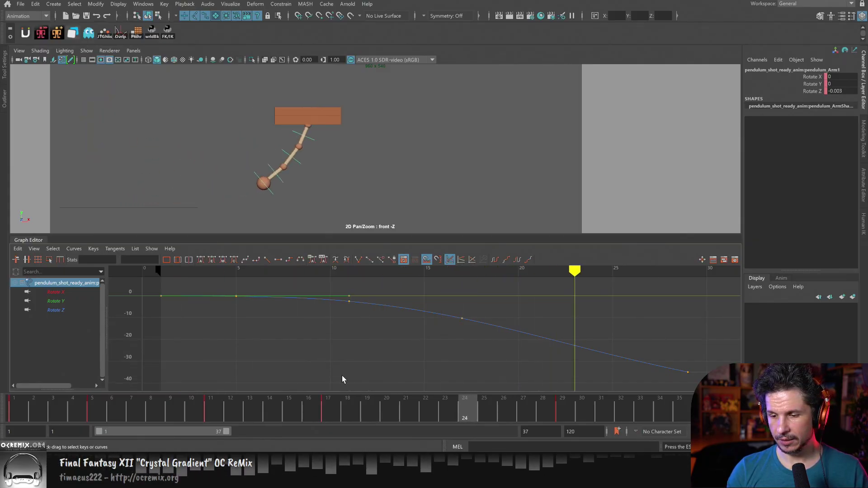
pyautogui.click(226, 407)
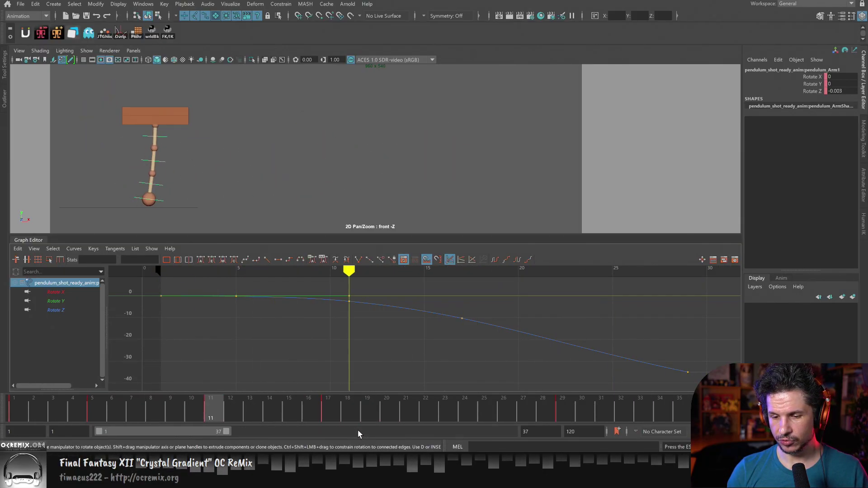
pyautogui.press('Escape')
pyautogui.moveTo(82, 407); pyautogui.dragTo(216, 408)
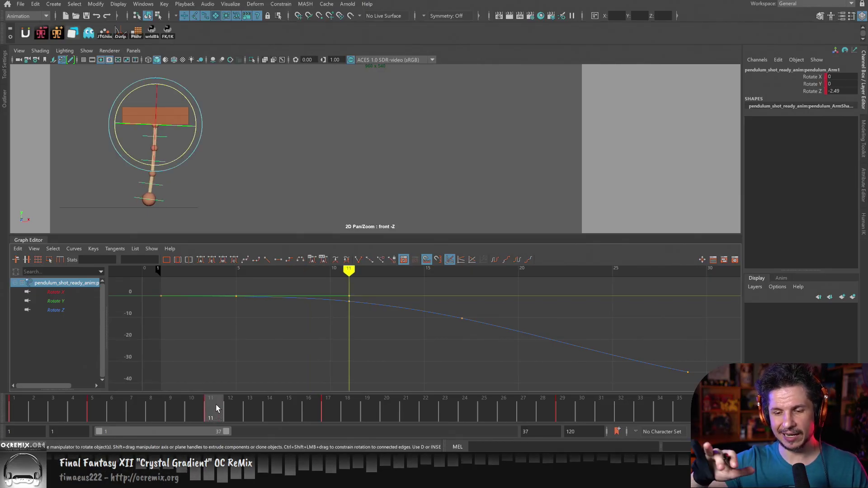
# Select Arm2 and step back and forth through the frames leading up to frame 11 to examine where the drag begins.
pyautogui.click(208, 194)
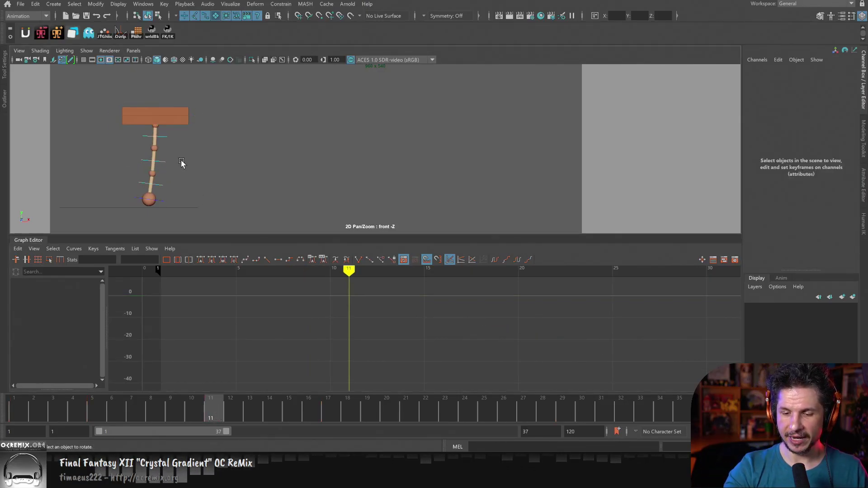
pyautogui.click(164, 178)
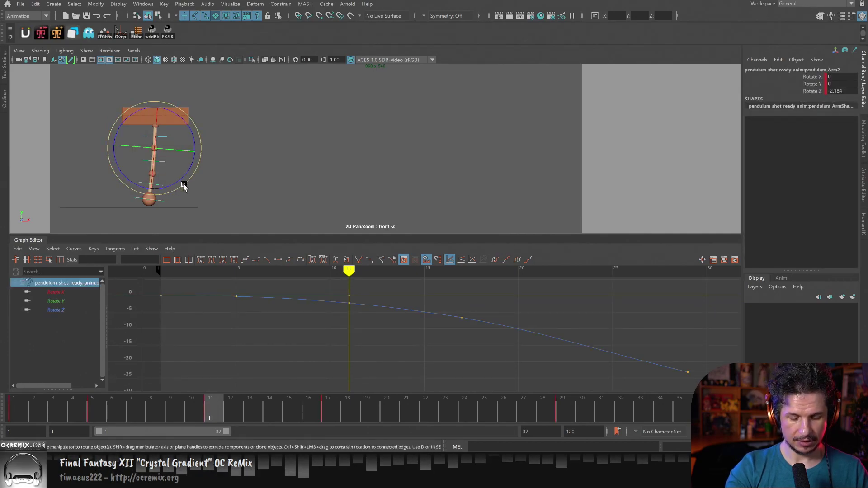
pyautogui.hotkey('alt', ',')
pyautogui.hotkey('alt', ',')
pyautogui.hotkey('alt', ',')
pyautogui.hotkey('alt', ',')
pyautogui.hotkey('alt', ',')
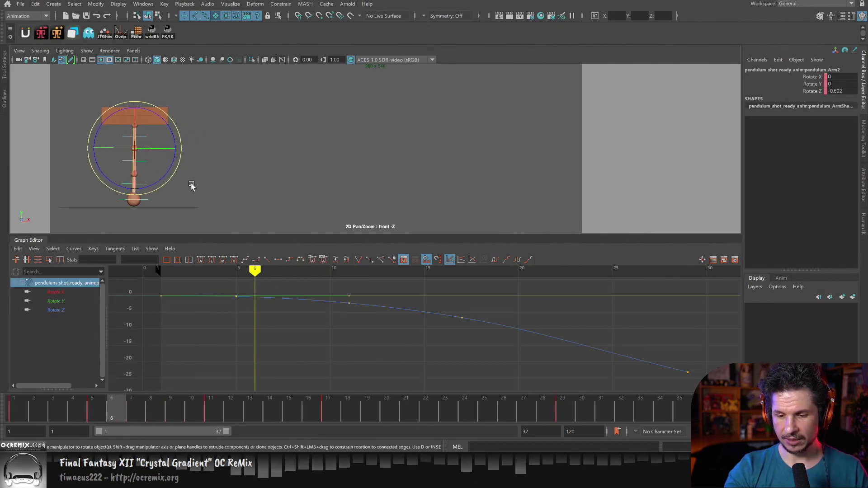
pyautogui.hotkey('alt', '.')
pyautogui.hotkey('alt', '.')
pyautogui.hotkey('alt', ',')
pyautogui.hotkey('alt', ',')
pyautogui.hotkey('alt', ',')
pyautogui.hotkey('alt', '.')
pyautogui.hotkey('alt', '.')
pyautogui.hotkey('alt', '.')
pyautogui.hotkey('alt', '.')
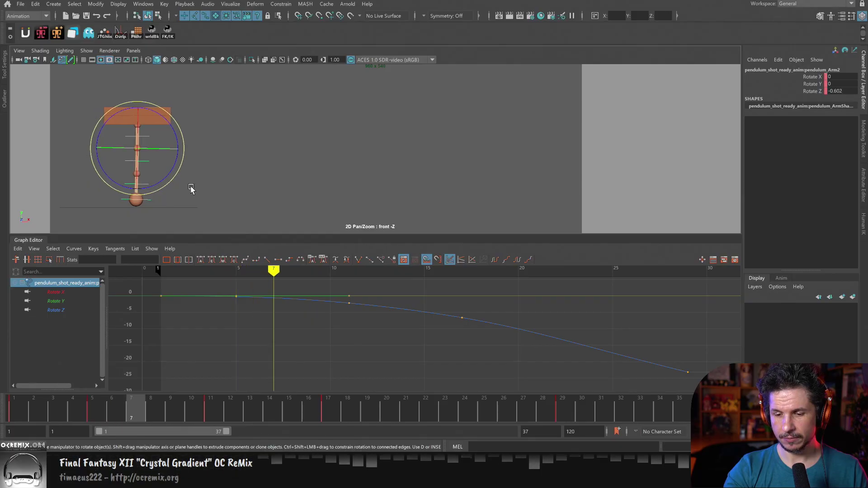
pyautogui.hotkey('alt', '.')
pyautogui.hotkey('alt', '.')
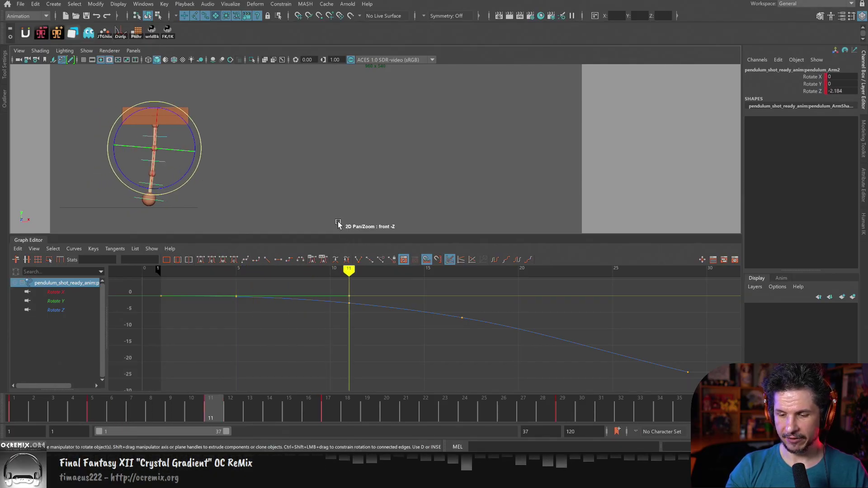
# At frame 11, adjust the upper arms' Z rotation to about -1.6 for Arm1 and -1.8 for Arm2.
pyautogui.click(188, 172)
pyautogui.click(175, 149)
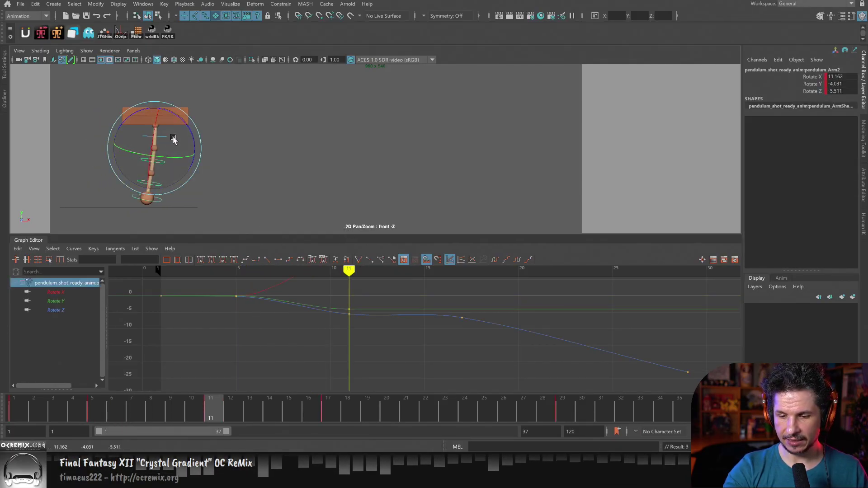
pyautogui.moveTo(183, 151)
pyautogui.mouseDown()
pyautogui.moveTo(210, 141)
pyautogui.moveTo(194, 143)
pyautogui.mouseUp()
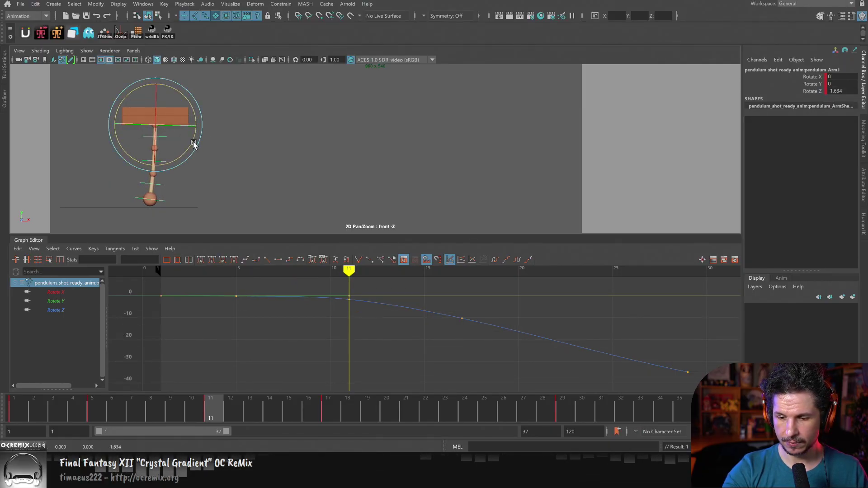
pyautogui.click(177, 156)
pyautogui.click(166, 162)
pyautogui.moveTo(184, 174); pyautogui.dragTo(184, 199)
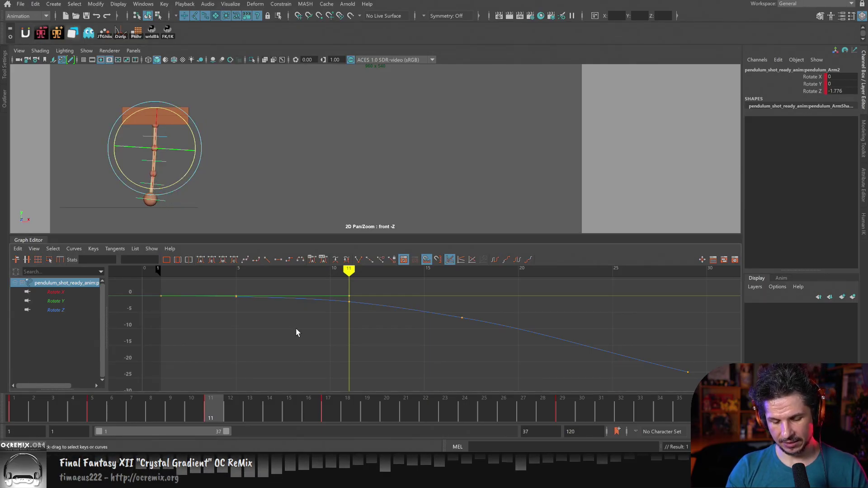
# Step and scrub through the frames between about 8 and 17 to check the revised frame 11 pose in motion.
pyautogui.hotkey('alt', ',')
pyautogui.hotkey('alt', ',')
pyautogui.hotkey('alt', ',')
pyautogui.hotkey('alt', '.')
pyautogui.hotkey('alt', '.')
pyautogui.hotkey('alt', '.')
pyautogui.hotkey('alt', '.')
pyautogui.hotkey('alt', '.')
pyautogui.hotkey('alt', '.')
pyautogui.hotkey('alt', '.')
pyautogui.hotkey('alt', '.')
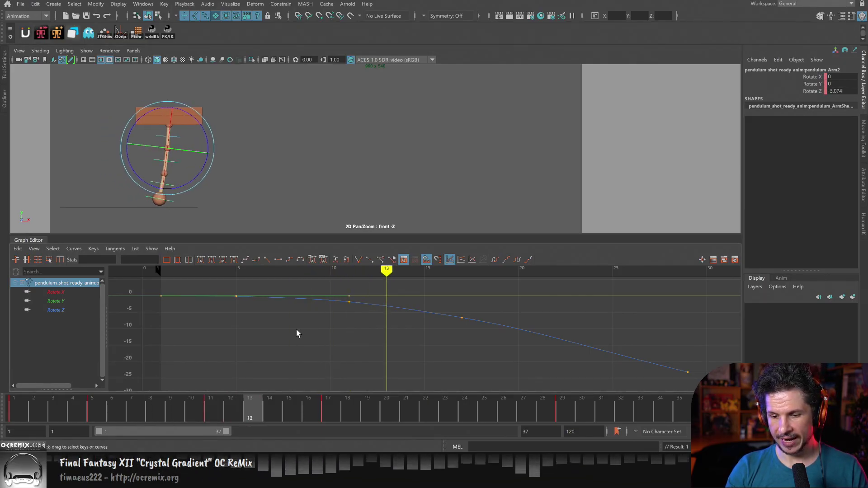
pyautogui.hotkey('alt', '.')
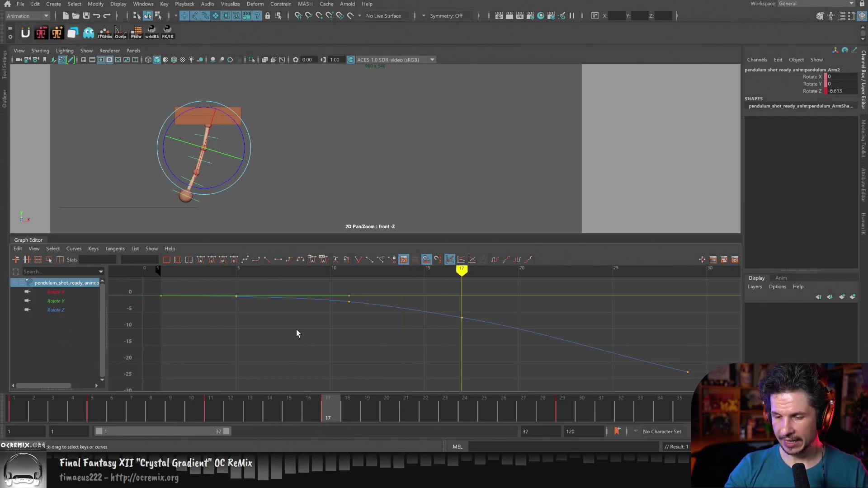
pyautogui.moveTo(100, 413); pyautogui.dragTo(316, 405)
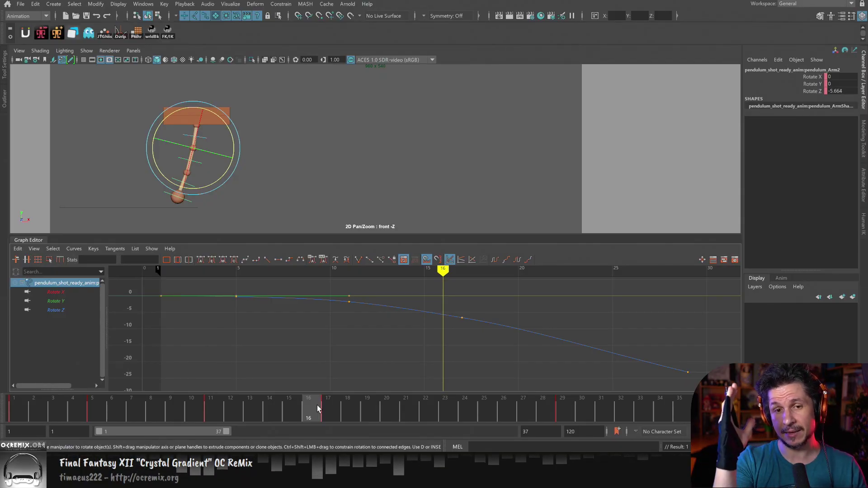
# Hide the rotate manipulator and step around frames 10 to 15 to examine the spacing of the pendulum's ball.
pyautogui.hotkey('alt', ',')
pyautogui.hotkey('alt', ',')
pyautogui.hotkey('alt', ',')
pyautogui.hotkey('alt', ',')
pyautogui.hotkey('alt', ',')
pyautogui.hotkey('alt', ',')
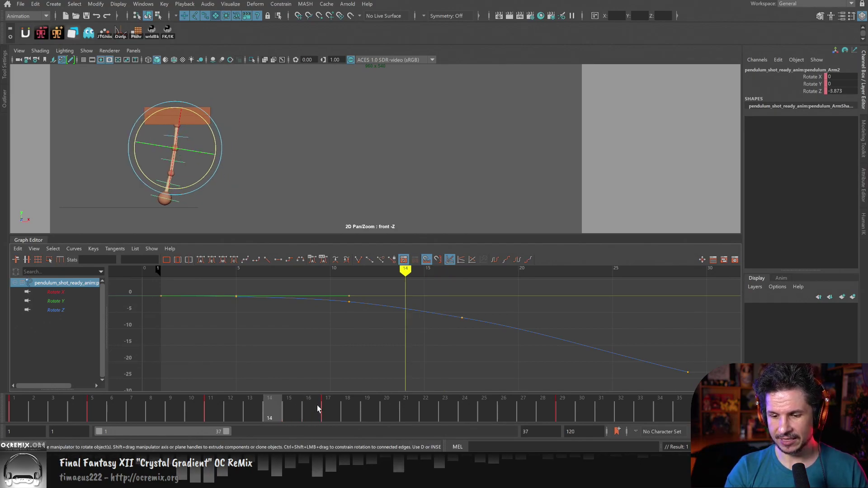
pyautogui.press('q')
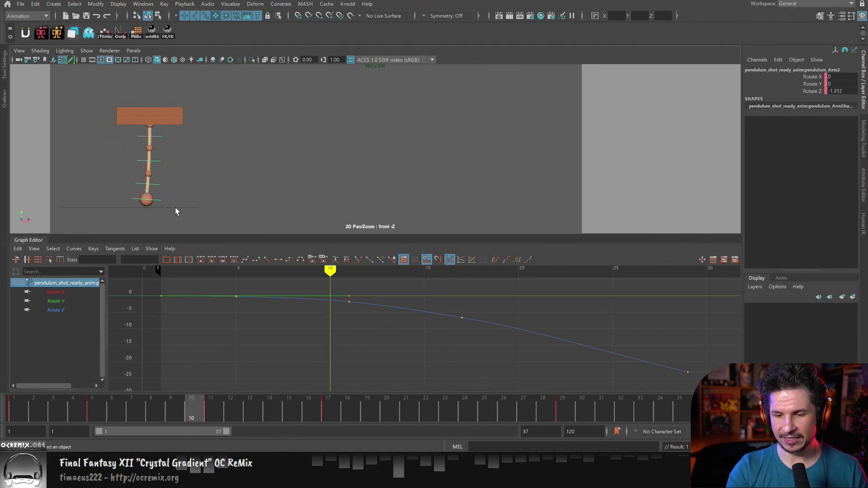
pyautogui.hotkey('alt', '.')
pyautogui.hotkey('alt', '.')
pyautogui.hotkey('alt', ',')
pyautogui.hotkey('alt', ',')
pyautogui.hotkey('alt', ',')
pyautogui.hotkey('alt', ',')
pyautogui.hotkey('alt', '.')
pyautogui.hotkey('alt', '.')
pyautogui.hotkey('alt', '.')
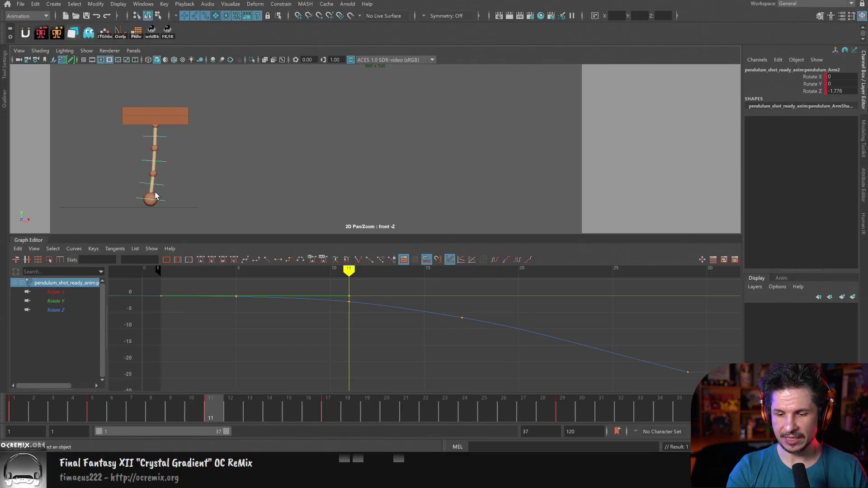
pyautogui.hotkey('alt', ',')
pyautogui.hotkey('alt', ',')
pyautogui.hotkey('alt', ',')
pyautogui.hotkey('alt', '.')
pyautogui.hotkey('alt', '.')
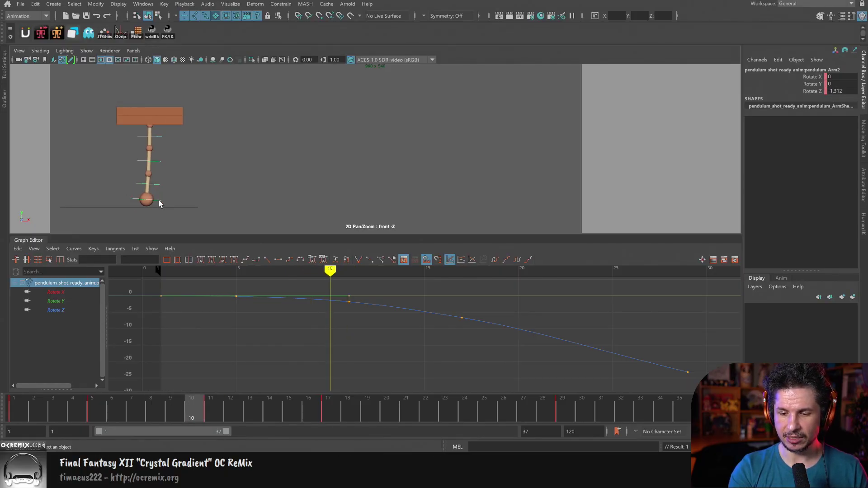
pyautogui.hotkey('alt', '.')
pyautogui.hotkey('alt', '.')
pyautogui.hotkey('alt', '.')
pyautogui.hotkey('alt', '.')
pyautogui.hotkey('alt', '.')
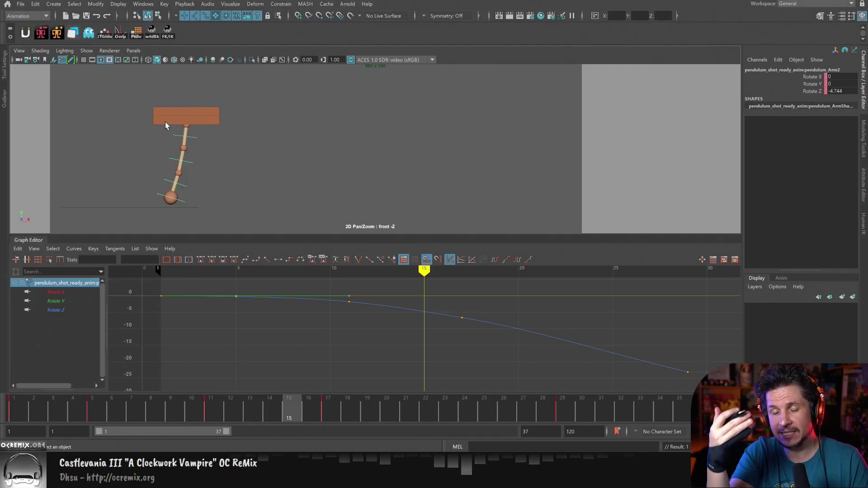
# Step forward past frame 18 and back toward frame 9 to compare how the arms trail the moving base.
pyautogui.hotkey('alt', '.')
pyautogui.hotkey('alt', '.')
pyautogui.hotkey('alt', '.')
pyautogui.hotkey('alt', '.')
pyautogui.hotkey('alt', '.')
pyautogui.hotkey('alt', '.')
pyautogui.hotkey('alt', ',')
pyautogui.hotkey('alt', ',')
pyautogui.hotkey('alt', ',')
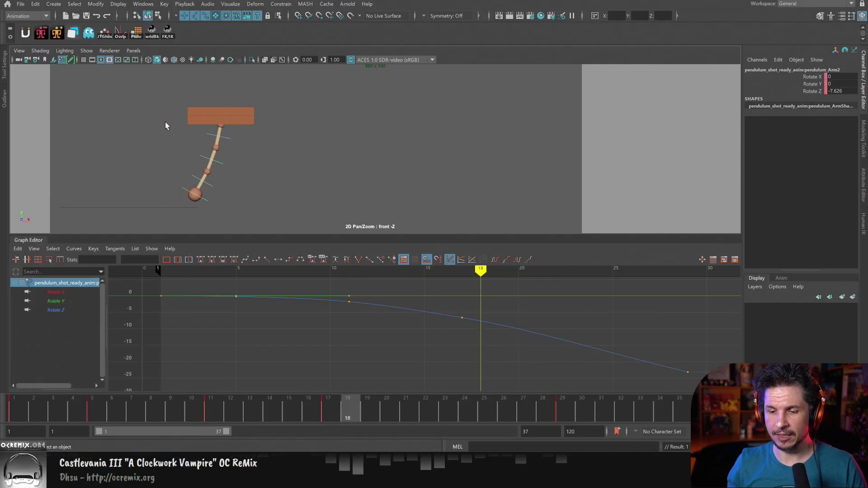
pyautogui.hotkey('alt', ',')
pyautogui.hotkey('alt', ',')
pyautogui.hotkey('alt', ',')
pyautogui.hotkey('alt', ',')
pyautogui.hotkey('alt', ',')
pyautogui.hotkey('alt', ',')
pyautogui.hotkey('alt', ',')
pyautogui.hotkey('alt', ',')
pyautogui.hotkey('alt', ',')
pyautogui.hotkey('alt', '.')
pyautogui.hotkey('alt', '.')
pyautogui.hotkey('alt', '.')
pyautogui.hotkey('alt', '.')
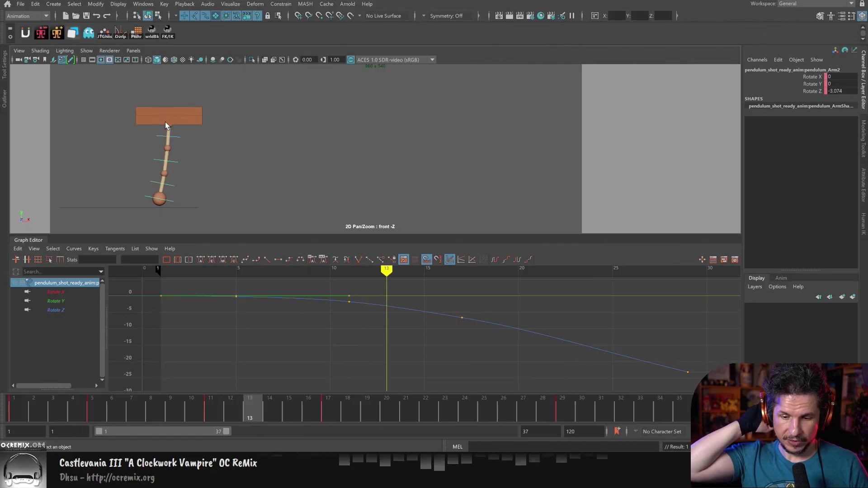
# Step through the arms' drag from frame 13 to frame 28, then scrub and play back the whole move.
pyautogui.hotkey('alt', '.')
pyautogui.hotkey('alt', '.')
pyautogui.hotkey('alt', '.')
pyautogui.hotkey('alt', '.')
pyautogui.hotkey('alt', '.')
pyautogui.hotkey('alt', '.')
pyautogui.hotkey('alt', '.')
pyautogui.hotkey('alt', '.')
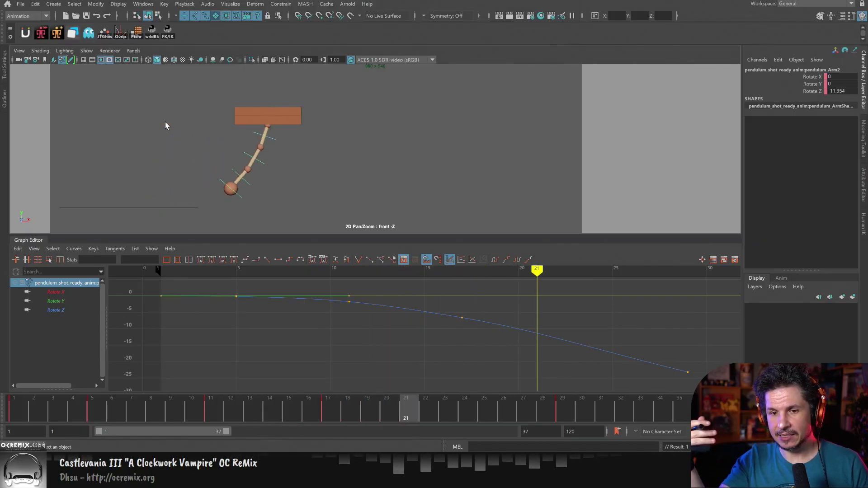
pyautogui.hotkey('alt', '.')
pyautogui.hotkey('alt', '.')
pyautogui.hotkey('alt', '.')
pyautogui.hotkey('alt', ',')
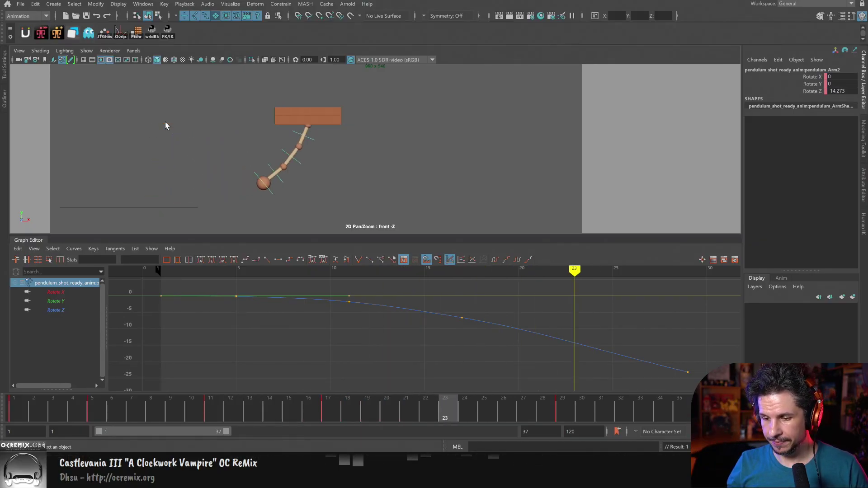
pyautogui.hotkey('alt', ',')
pyautogui.hotkey('alt', '.')
pyautogui.hotkey('alt', '.')
pyautogui.hotkey('alt', '.')
pyautogui.hotkey('alt', '.')
pyautogui.hotkey('alt', '.')
pyautogui.hotkey('alt', '.')
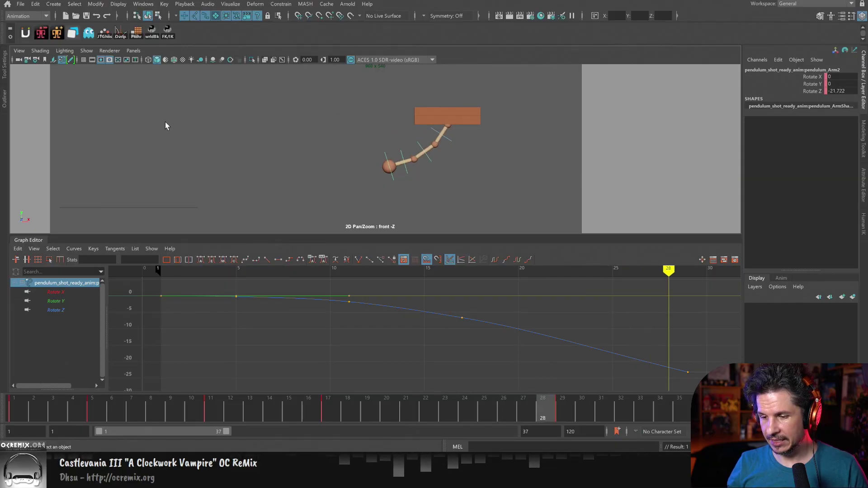
pyautogui.hotkey('alt', ',')
pyautogui.hotkey('alt', ',')
pyautogui.hotkey('alt', ',')
pyautogui.hotkey('alt', ',')
pyautogui.hotkey('alt', ',')
pyautogui.hotkey('alt', ',')
pyautogui.hotkey('alt', '.')
pyautogui.hotkey('alt', '.')
pyautogui.hotkey('alt', '.')
pyautogui.hotkey('alt', '.')
pyautogui.hotkey('alt', '.')
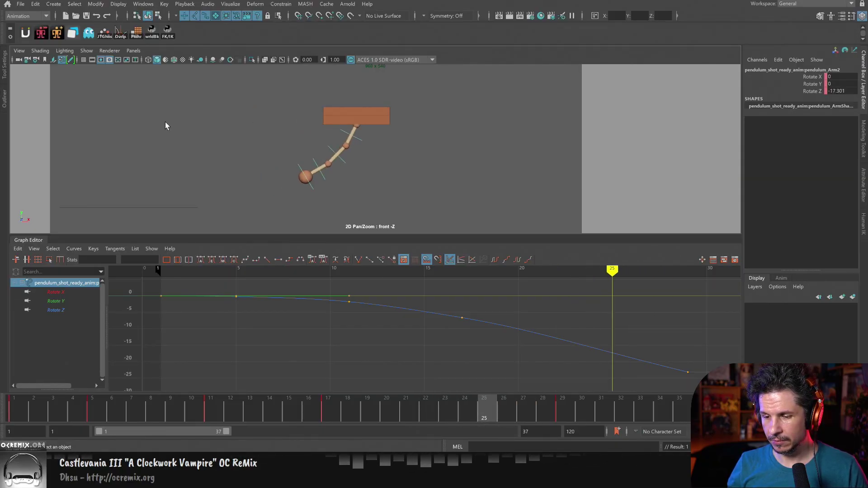
pyautogui.click(379, 418)
pyautogui.moveTo(379, 418); pyautogui.dragTo(192, 408)
pyautogui.hotkey('alt', 'v')
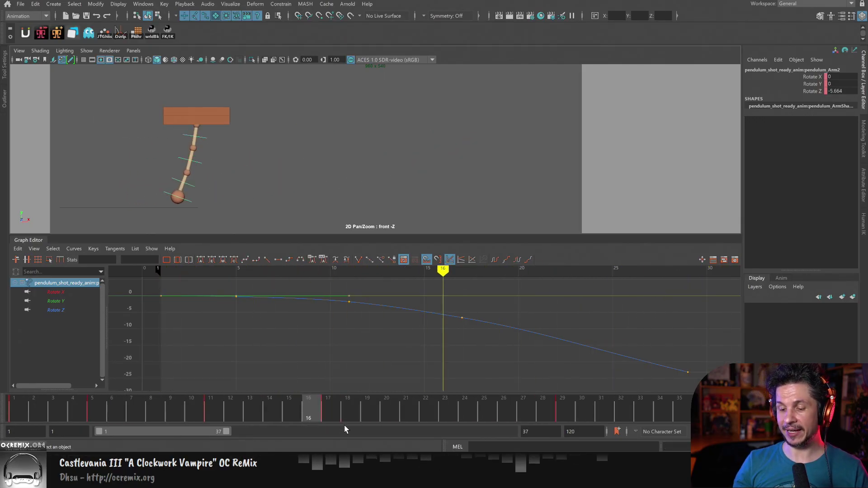
# Extend the playback range to frame 73 and go to frame 29, with room in the graph for new keys.
pyautogui.moveTo(226, 431); pyautogui.dragTo(350, 445)
pyautogui.click(295, 411)
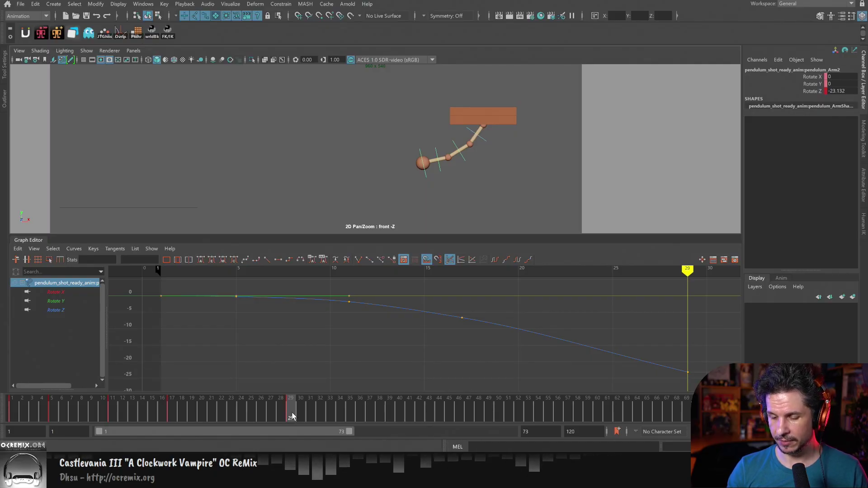
pyautogui.keyDown('alt'); pyautogui.moveTo(618, 345); pyautogui.dragTo(421, 331, button='middle'); pyautogui.keyUp('alt')
pyautogui.keyDown('alt'); pyautogui.moveTo(519, 344); pyautogui.dragTo(451, 353, button='middle'); pyautogui.keyUp('alt')
pyautogui.scroll(-8, 438, 342)
pyautogui.scroll(6, 409, 351)
# Select all three arms and key them at frame 33, rotated in Z to the opposite side with Arm2 at about 31.6.
pyautogui.moveTo(492, 136); pyautogui.dragTo(433, 169)
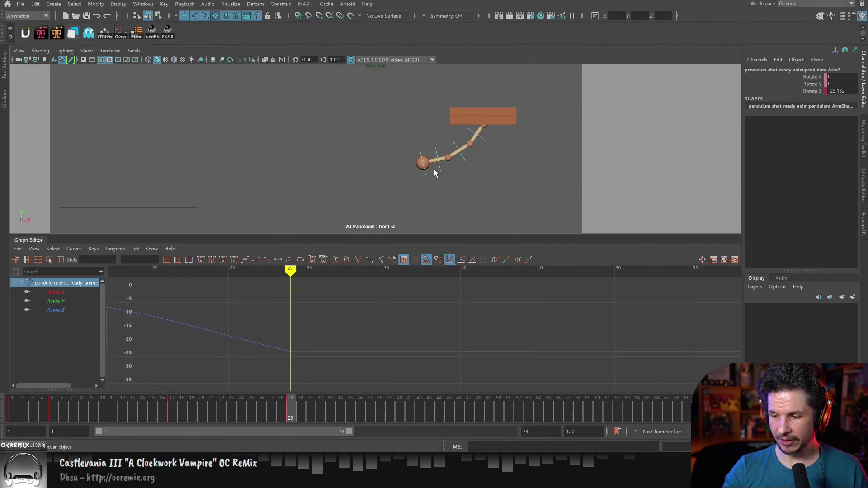
pyautogui.press('f')
pyautogui.moveTo(292, 412)
pyautogui.mouseDown()
pyautogui.moveTo(278, 413)
pyautogui.moveTo(325, 419)
pyautogui.moveTo(333, 408)
pyautogui.mouseUp()
pyautogui.press('e')
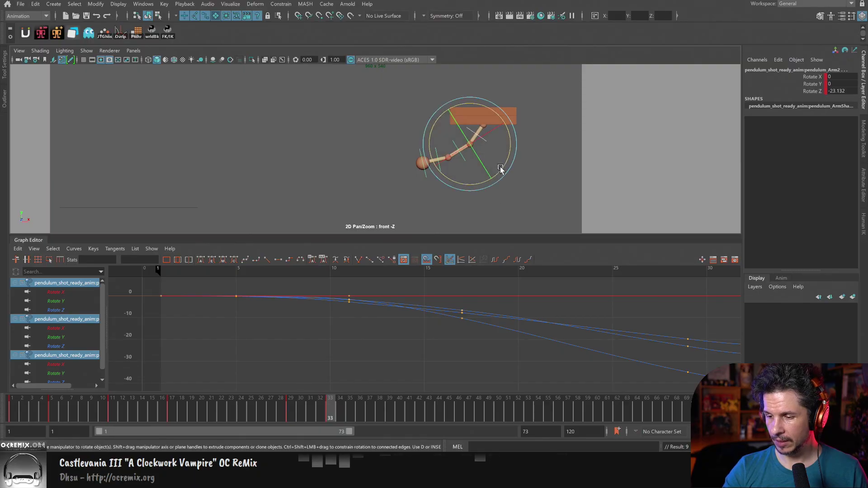
pyautogui.moveTo(497, 184)
pyautogui.mouseDown()
pyautogui.moveTo(511, 162)
pyautogui.moveTo(505, 131)
pyautogui.mouseUp()
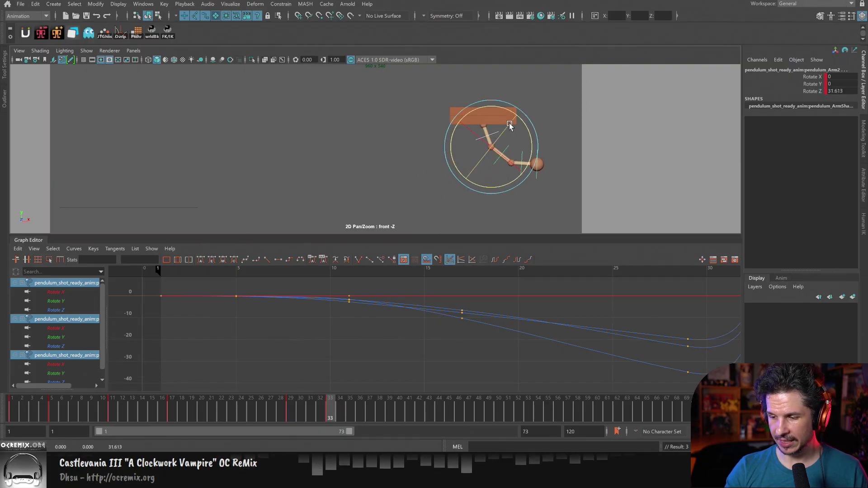
# Examine the transition at frame 32 and apply auto tangents to the three arms' Rotate Z keys at frame 29.
pyautogui.keyDown('alt'); pyautogui.moveTo(631, 325); pyautogui.dragTo(480, 318, button='middle'); pyautogui.keyUp('alt')
pyautogui.keyDown('alt'); pyautogui.moveTo(480, 322); pyautogui.dragTo(400, 384, button='right'); pyautogui.keyUp('alt')
pyautogui.moveTo(271, 411); pyautogui.dragTo(320, 424)
pyautogui.press('e')
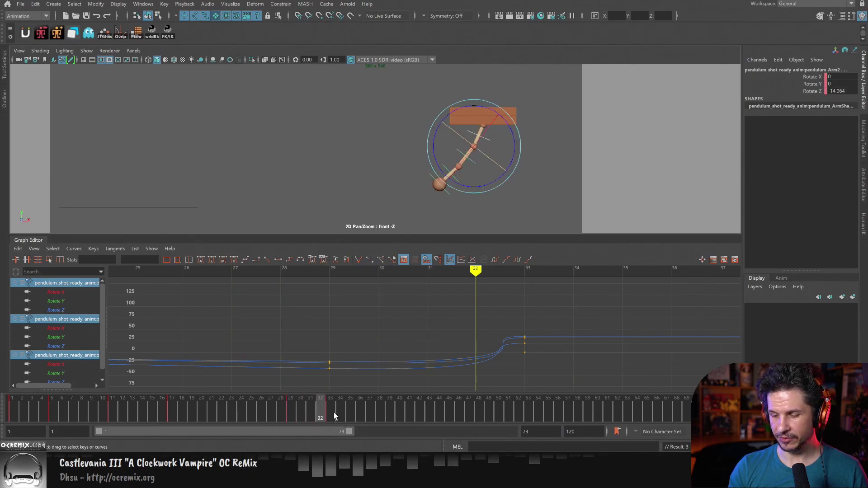
pyautogui.moveTo(352, 354); pyautogui.dragTo(316, 378)
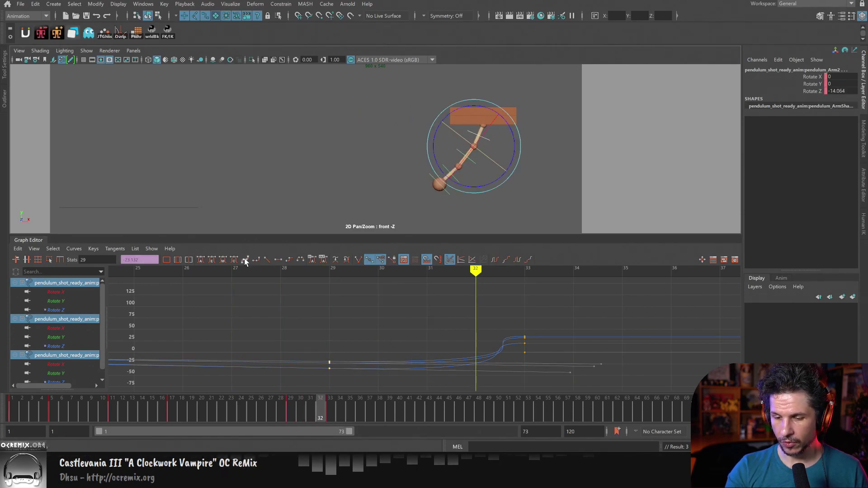
pyautogui.click(202, 260)
pyautogui.scroll(-5, 401, 360)
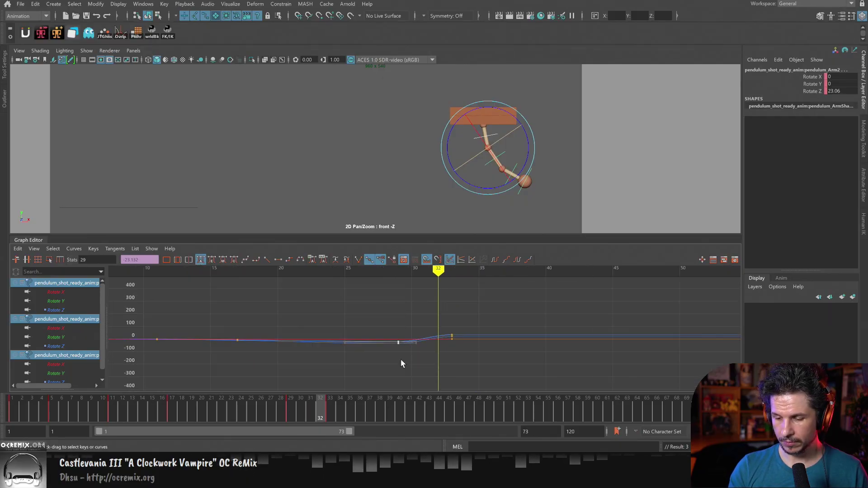
# Break the three arms' Rotate Z tangents at frame 29, apply auto tangents to the outgoing handles, and scrub to frame 32.
pyautogui.keyDown('alt'); pyautogui.keyDown('shift'); pyautogui.moveTo(378, 360); pyautogui.dragTo(385, 371, button='right'); pyautogui.keyUp('shift'); pyautogui.keyUp('alt')
pyautogui.keyDown('alt'); pyautogui.moveTo(385, 372); pyautogui.dragTo(381, 317, button='middle'); pyautogui.keyUp('alt')
pyautogui.hotkey('ctrl', 'z')
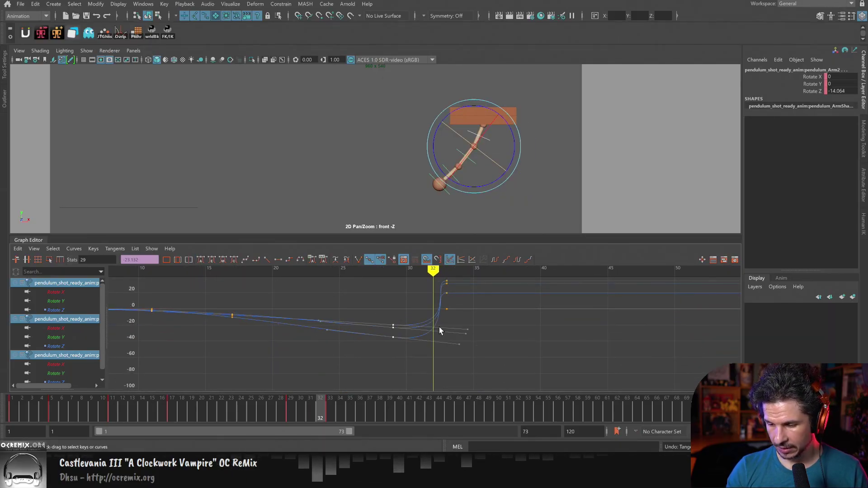
pyautogui.moveTo(439, 327); pyautogui.dragTo(426, 343)
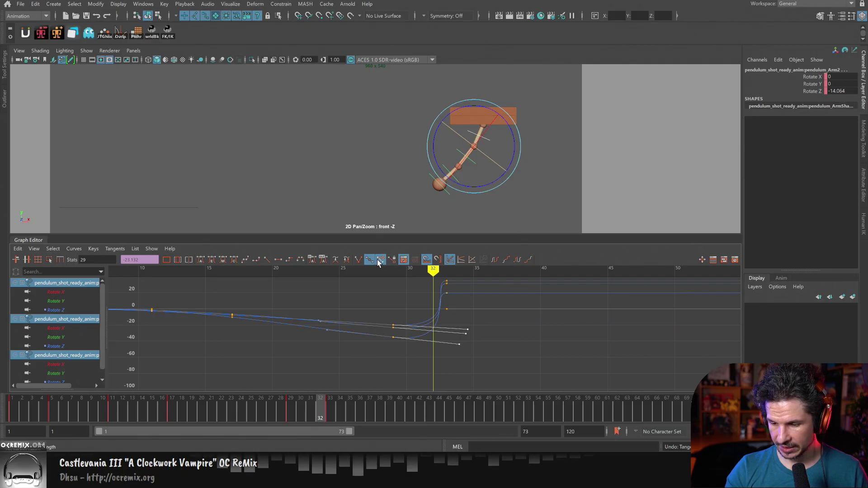
pyautogui.click(359, 259)
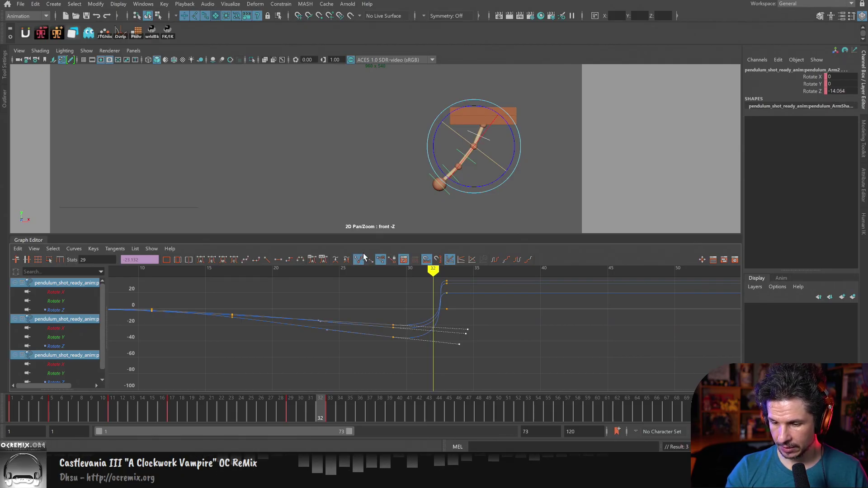
pyautogui.click(201, 261)
pyautogui.moveTo(292, 408); pyautogui.dragTo(312, 407)
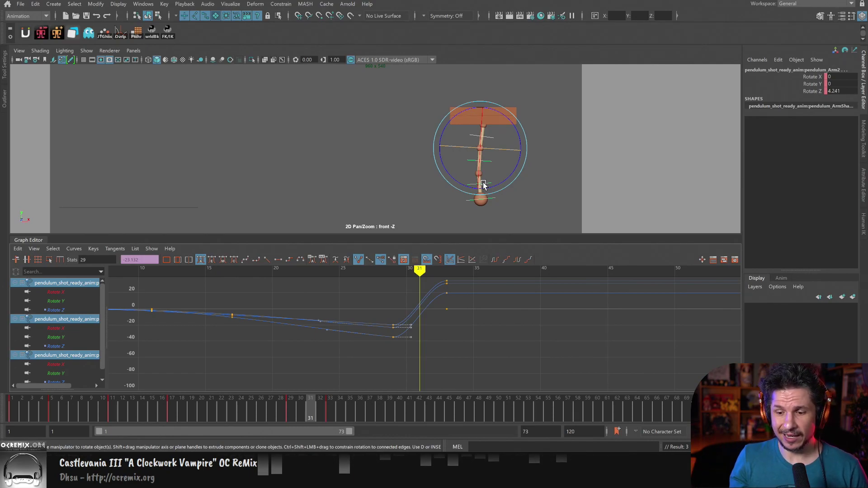
pyautogui.moveTo(291, 407); pyautogui.dragTo(311, 406)
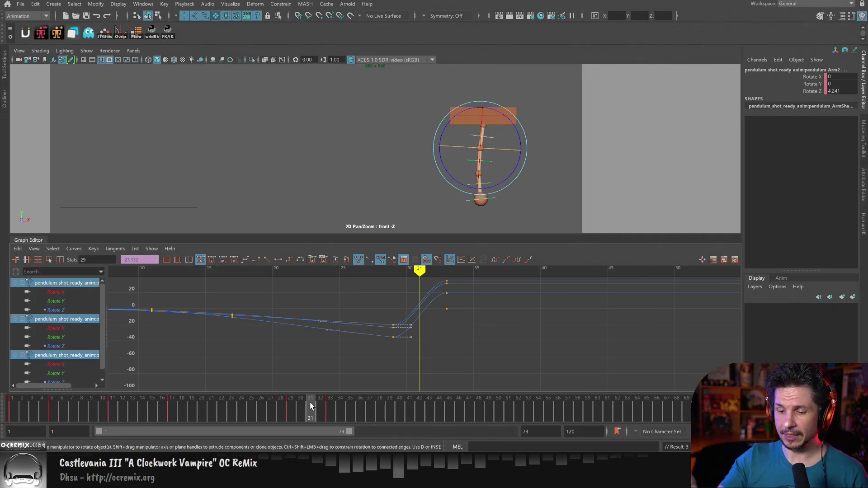
pyautogui.moveTo(310, 406)
pyautogui.mouseDown()
pyautogui.moveTo(291, 407)
pyautogui.moveTo(320, 407)
pyautogui.moveTo(305, 413)
pyautogui.moveTo(316, 401)
pyautogui.mouseUp()
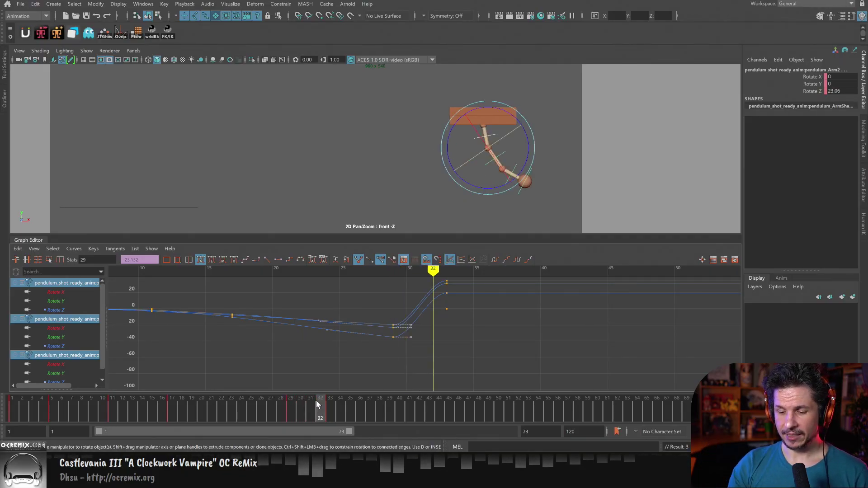
# Try moving the three arms' Rotate Z keys from frame 33 to frame 38 and scrub through the slower swing.
pyautogui.moveTo(452, 277); pyautogui.dragTo(441, 297)
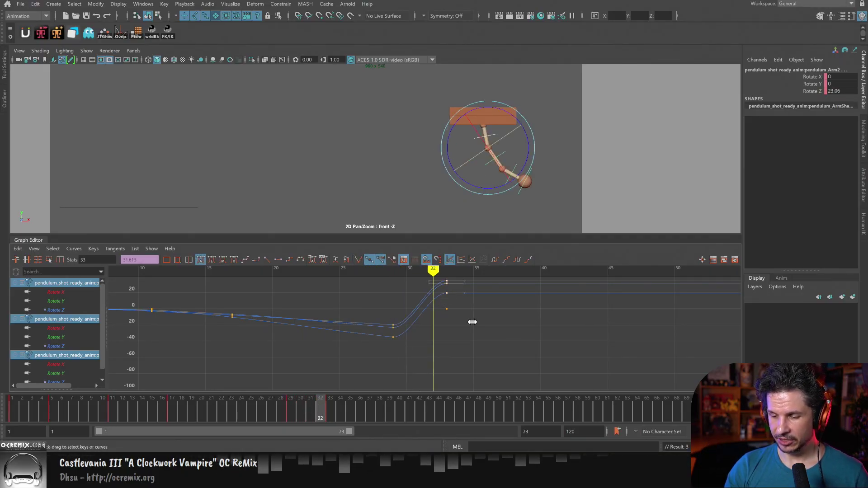
pyautogui.keyDown('shift'); pyautogui.moveTo(471, 321); pyautogui.dragTo(545, 322, button='middle'); pyautogui.keyUp('shift')
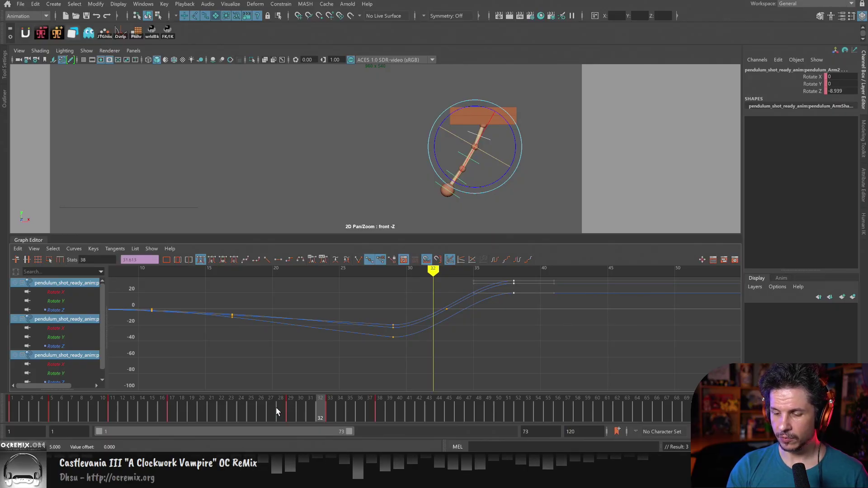
pyautogui.moveTo(276, 406); pyautogui.dragTo(283, 400)
pyautogui.hotkey('ctrl', 'z')
pyautogui.hotkey('ctrl', 'z')
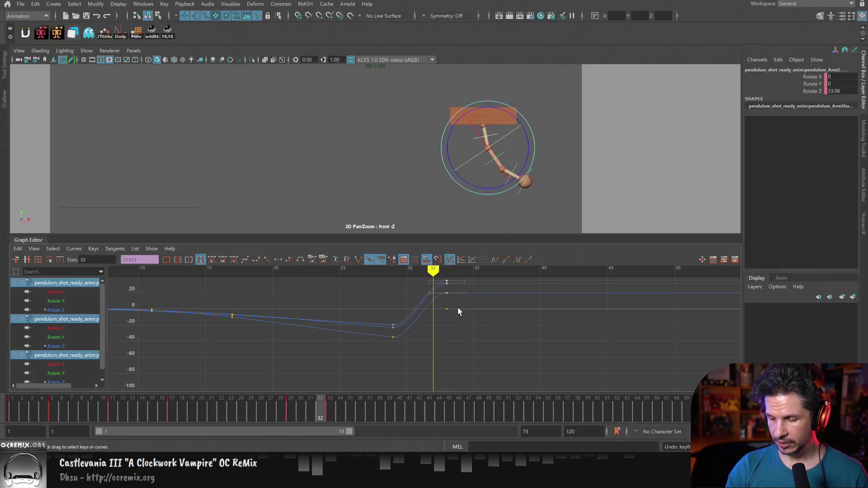
pyautogui.keyDown('shift'); pyautogui.moveTo(447, 346); pyautogui.dragTo(511, 348, button='middle'); pyautogui.keyUp('shift')
pyautogui.moveTo(284, 408)
pyautogui.mouseDown()
pyautogui.moveTo(297, 408)
pyautogui.moveTo(238, 403)
pyautogui.moveTo(343, 411)
pyautogui.moveTo(345, 401)
pyautogui.mouseUp()
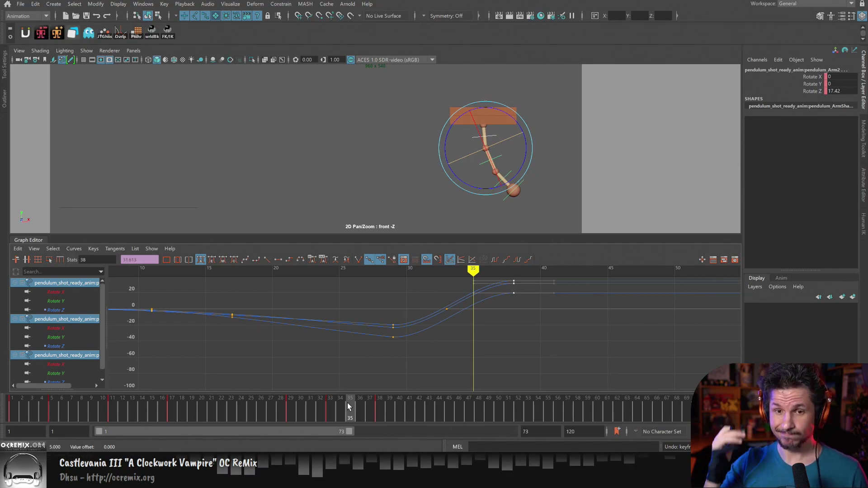
# Undo the key retiming, the tangent edits and the three arms' rotation keys at frame 33.
pyautogui.hotkey('ctrl', 'z')
pyautogui.hotkey('ctrl', 'z')
pyautogui.hotkey('ctrl', 'z')
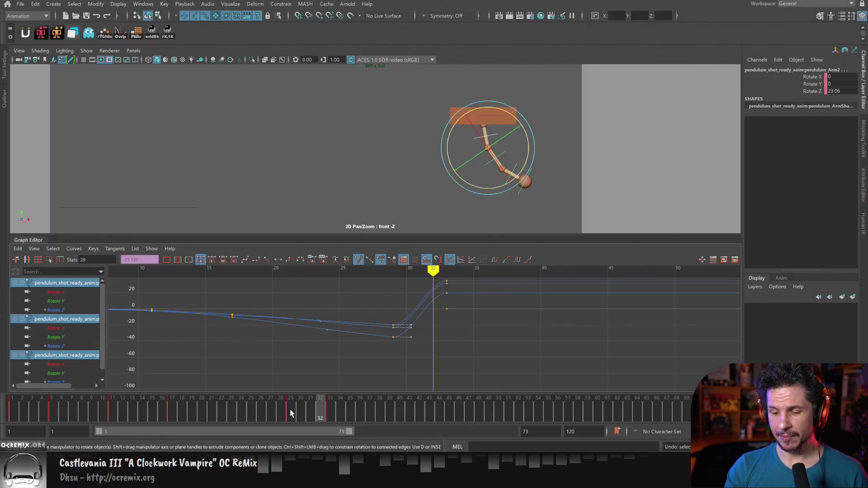
pyautogui.hotkey('ctrl', 'z')
pyautogui.hotkey('ctrl', 'z')
pyautogui.hotkey('ctrl', 'z')
pyautogui.hotkey('ctrl', 'z')
pyautogui.hotkey('ctrl', 'z')
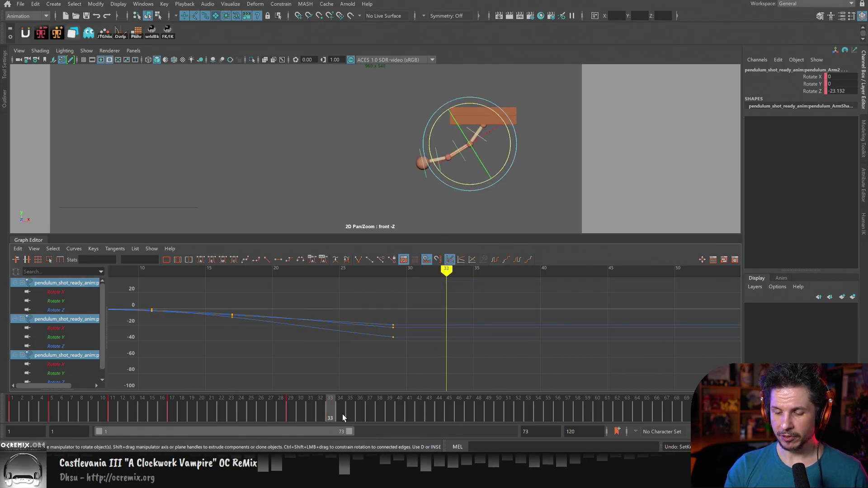
# Return to frame 29, select Arm1 and compare the arm poses across frames 26 to 29.
pyautogui.click(286, 414)
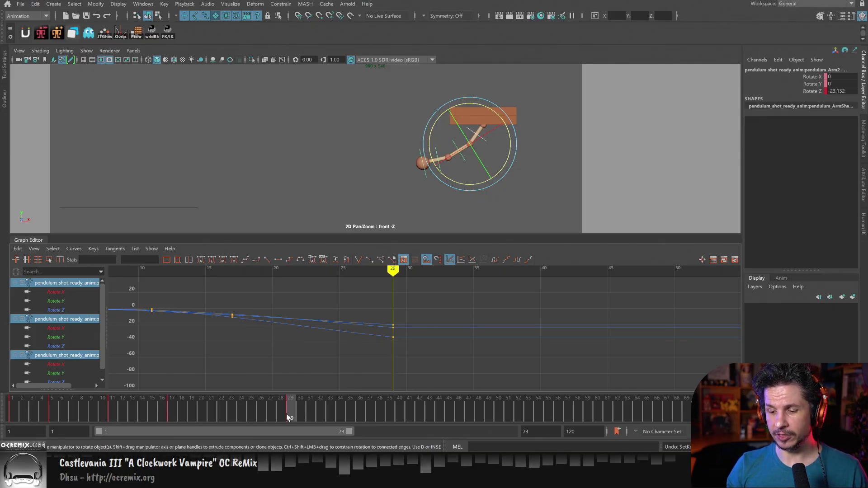
pyautogui.hotkey('alt', ',')
pyautogui.hotkey('alt', '.')
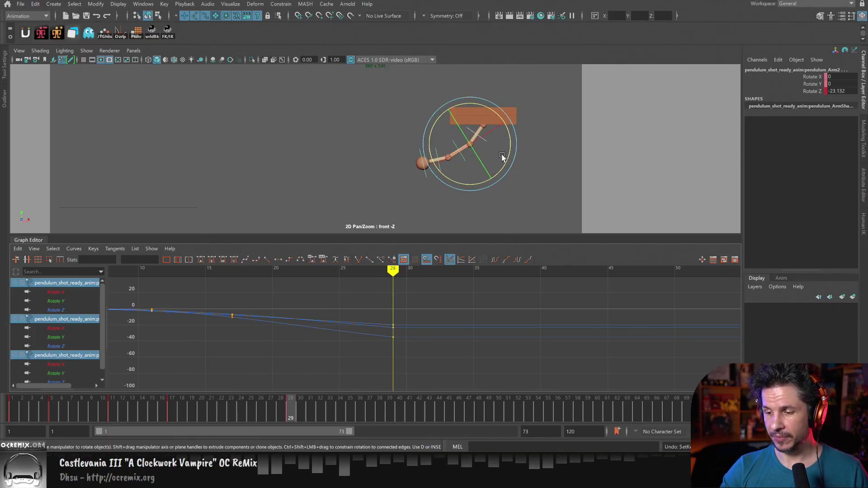
pyautogui.click(501, 159)
pyautogui.click(485, 139)
pyautogui.hotkey('alt', ',')
pyautogui.hotkey('alt', '.')
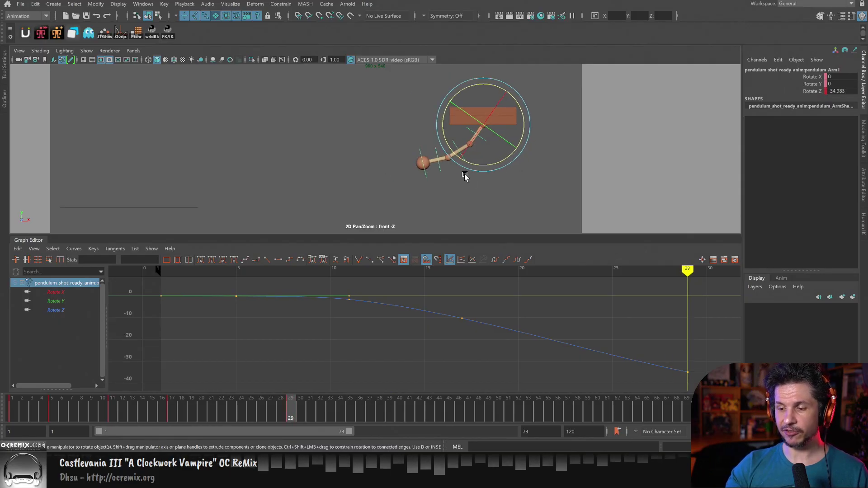
pyautogui.hotkey('alt', ',')
pyautogui.hotkey('alt', ',')
pyautogui.hotkey('alt', ',')
pyautogui.hotkey('alt', '.')
pyautogui.hotkey('alt', '.')
# Create a motion trail for Arm2 and set its Trail Draw Mode to Alternating Frames.
pyautogui.click(436, 175)
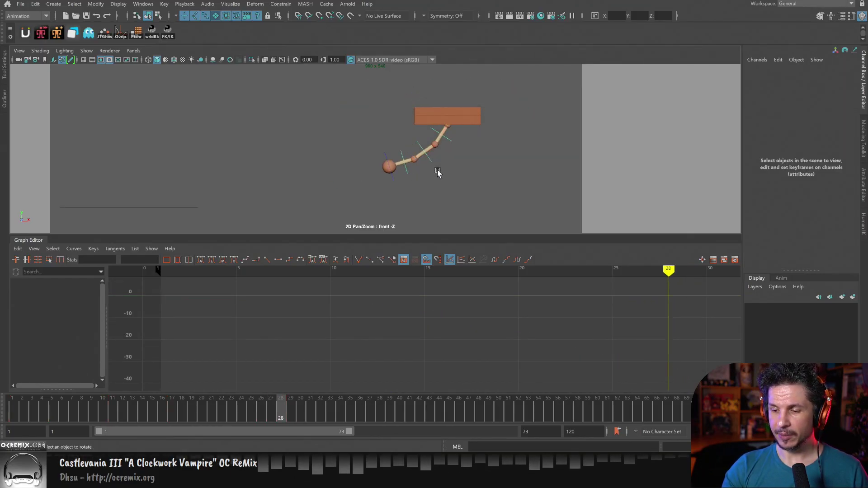
pyautogui.click(423, 172)
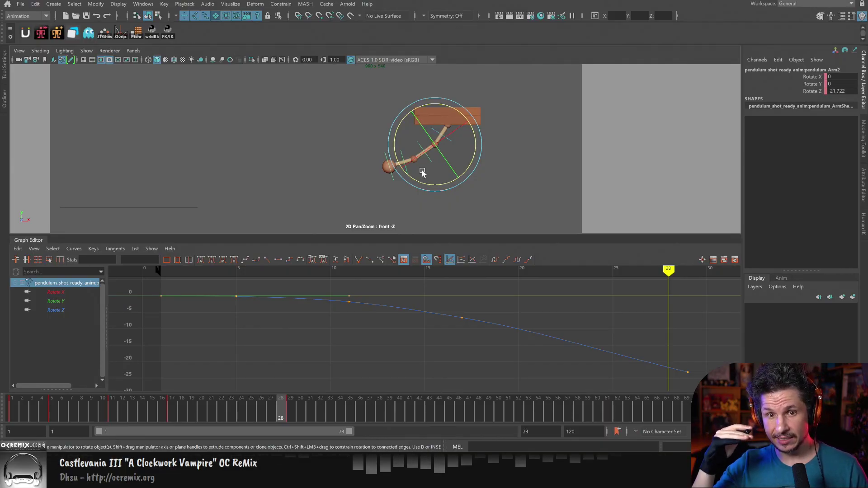
pyautogui.hotkey('alt', ',')
pyautogui.hotkey('alt', '.')
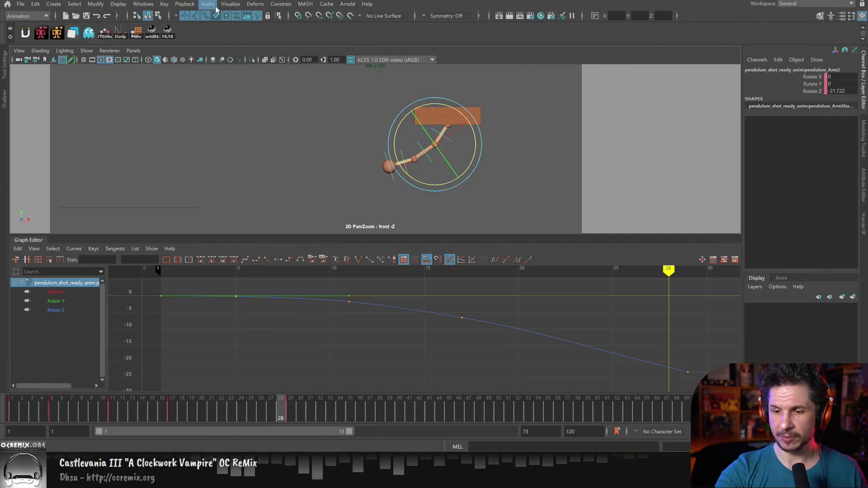
pyautogui.click(230, 3)
pyautogui.click(285, 27)
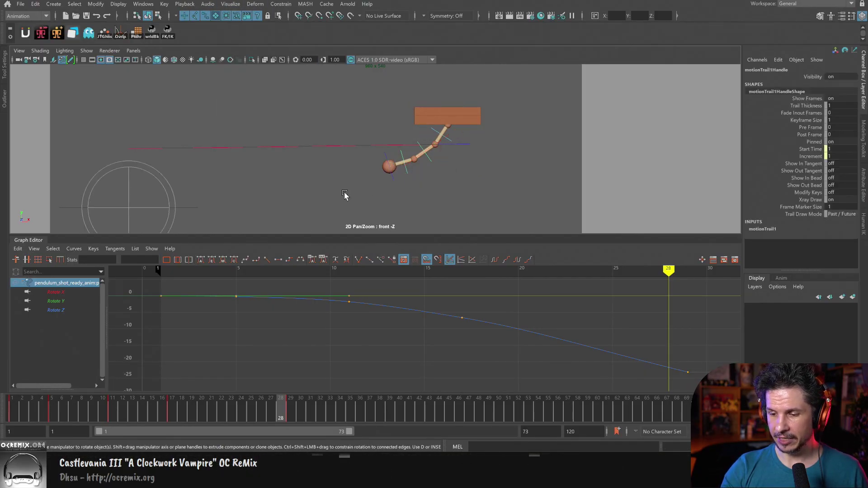
pyautogui.click(841, 214)
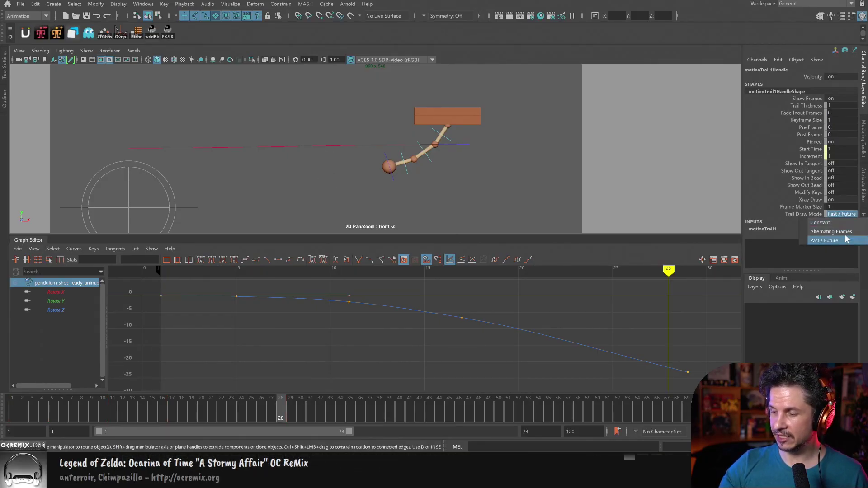
pyautogui.click(844, 232)
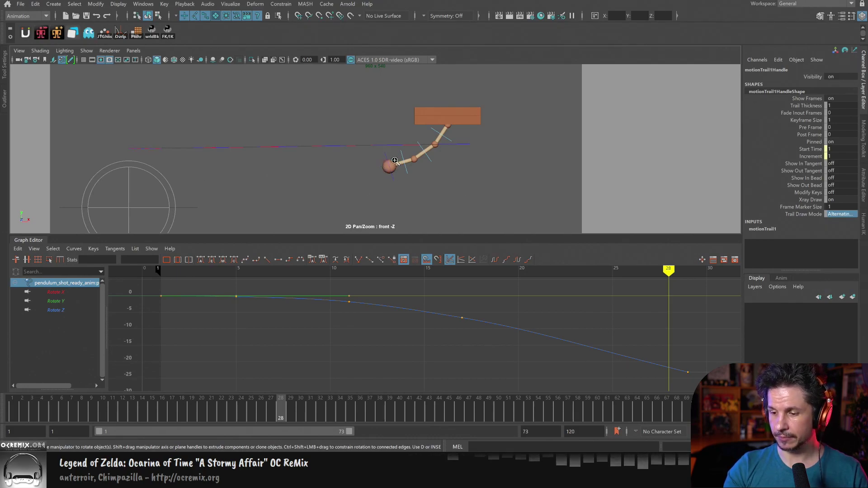
# Examine the spacing along Arm2's motion trail in close-up across frames 26 to 30.
pyautogui.moveTo(394, 160); pyautogui.dragTo(647, 181, button='right')
pyautogui.moveTo(502, 172); pyautogui.dragTo(461, 192, button='middle')
pyautogui.moveTo(461, 192); pyautogui.dragTo(493, 198, button='right')
pyautogui.moveTo(492, 198); pyautogui.dragTo(522, 198, button='middle')
pyautogui.moveTo(529, 198); pyautogui.dragTo(577, 198, button='right')
pyautogui.moveTo(577, 198); pyautogui.dragTo(529, 203, button='middle')
pyautogui.moveTo(529, 204); pyautogui.dragTo(550, 206, button='right')
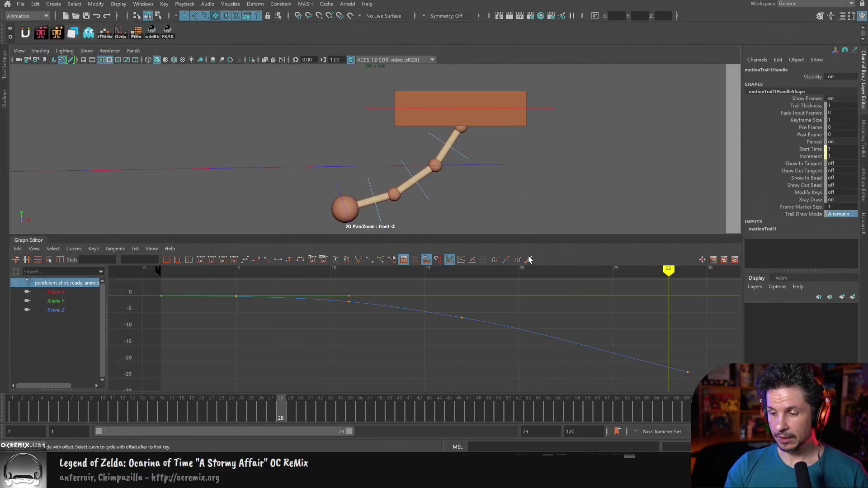
pyautogui.hotkey('alt', ',')
pyautogui.hotkey('alt', ',')
pyautogui.hotkey('alt', '.')
pyautogui.hotkey('alt', '.')
pyautogui.hotkey('alt', '.')
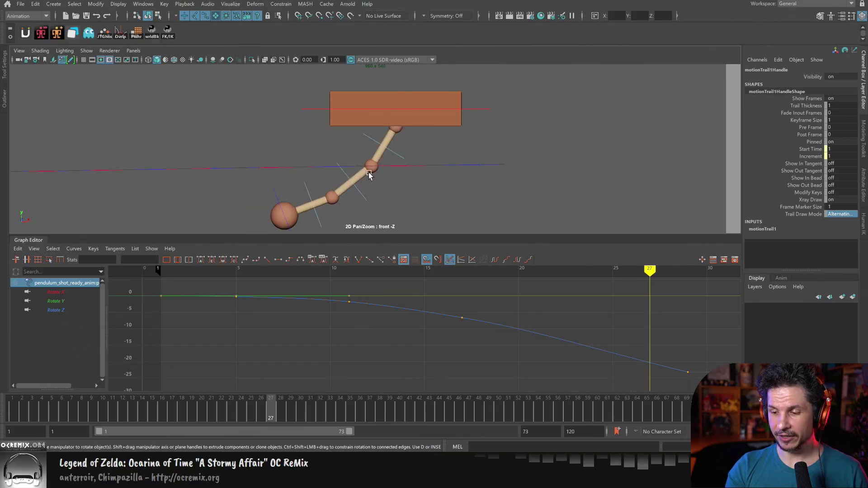
pyautogui.hotkey('alt', '.')
# Try rotating Arm1 in Z to about -19 at frame 30.
pyautogui.moveTo(533, 149); pyautogui.dragTo(554, 161)
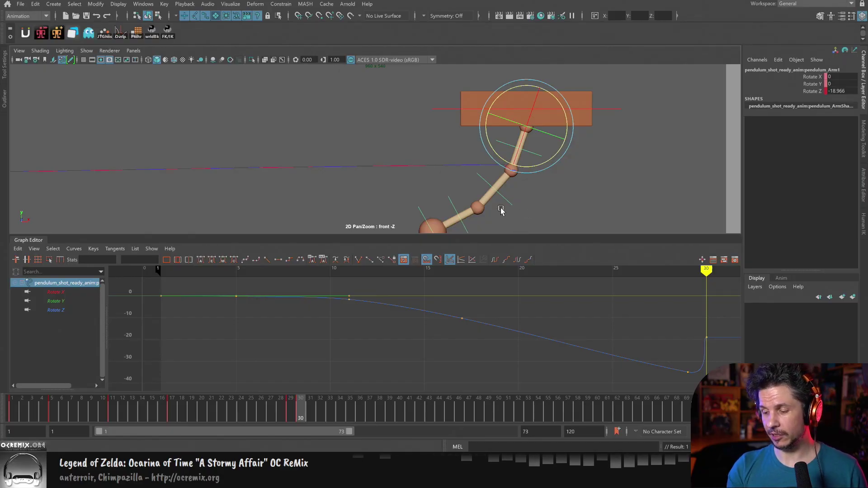
pyautogui.hotkey('ctrl', 'z')
pyautogui.hotkey('alt', ',')
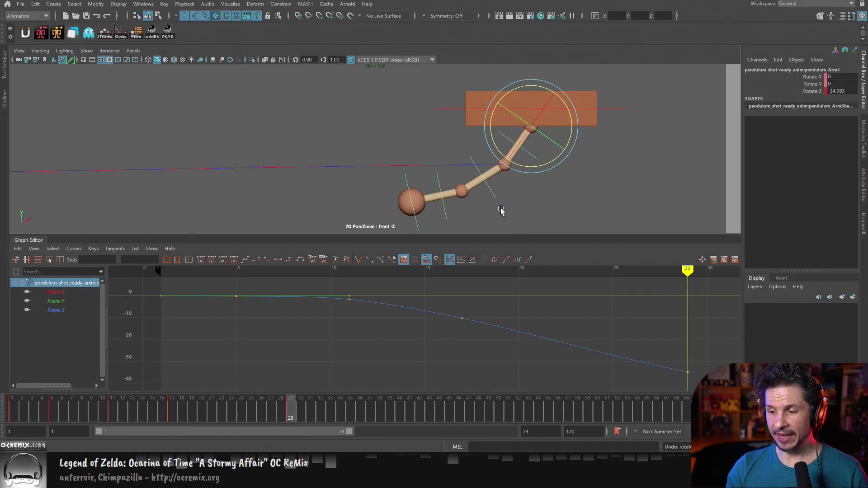
# Compare Arm1's pose and the travel of its lower joint across frames 27 to 29.
pyautogui.hotkey('alt', ',')
pyautogui.hotkey('alt', '.')
pyautogui.hotkey('alt', ',')
pyautogui.hotkey('alt', ',')
pyautogui.hotkey('alt', '.')
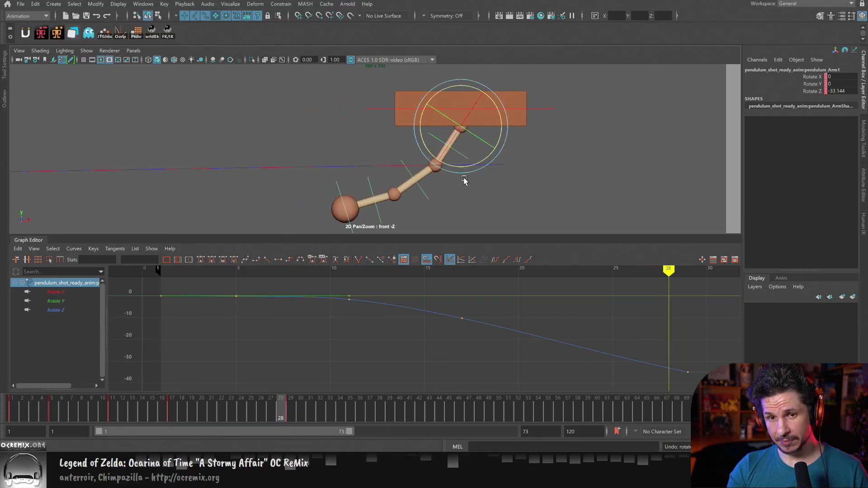
pyautogui.hotkey('alt', '.')
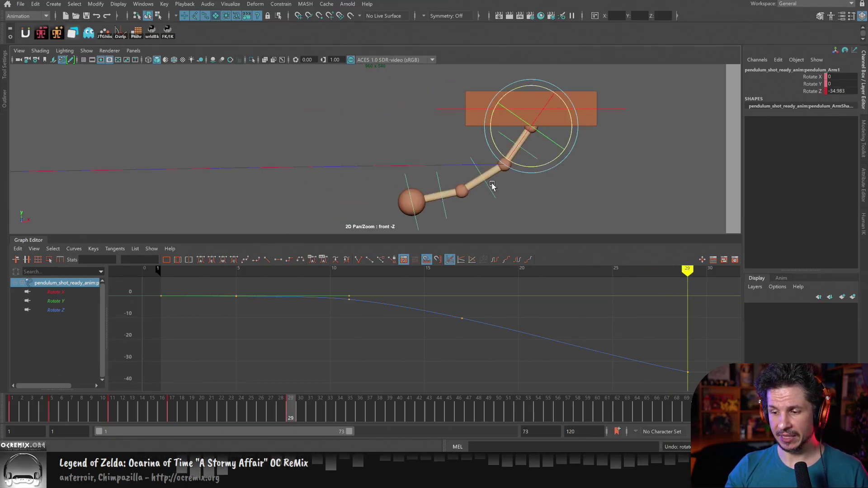
pyautogui.hotkey('alt', ',')
pyautogui.hotkey('alt', ',')
pyautogui.hotkey('alt', '.')
pyautogui.hotkey('alt', '.')
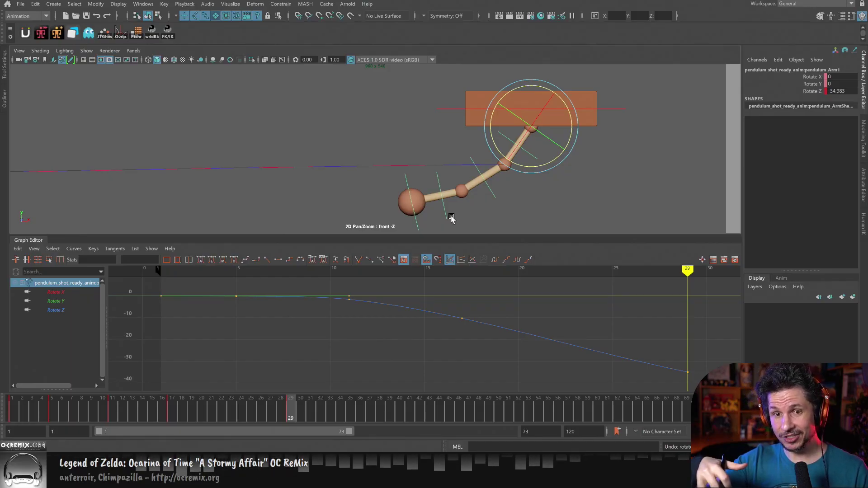
pyautogui.hotkey('alt', ',')
pyautogui.hotkey('alt', '.')
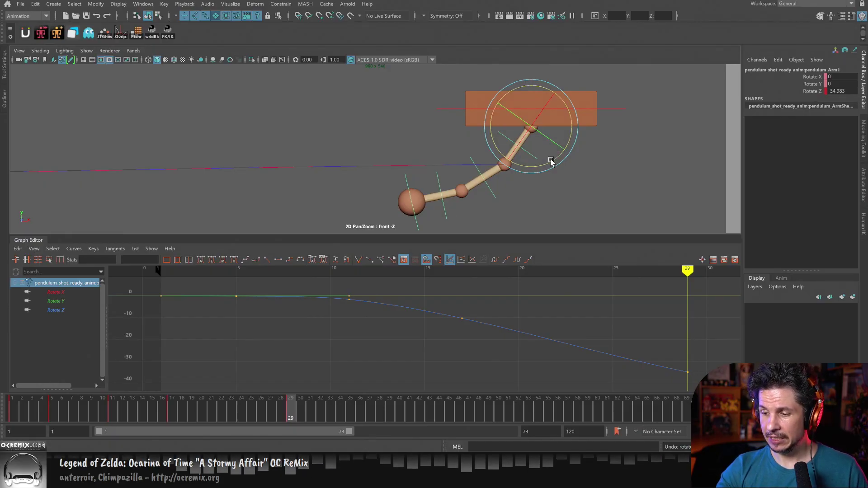
# Rotate Arm1 in Z to about -25.65 at frame 29 and check the pose against frames 28 and 30.
pyautogui.moveTo(552, 161)
pyautogui.mouseDown()
pyautogui.moveTo(571, 148)
pyautogui.moveTo(556, 169)
pyautogui.mouseUp()
pyautogui.hotkey('alt', ',')
pyautogui.hotkey('alt', ',')
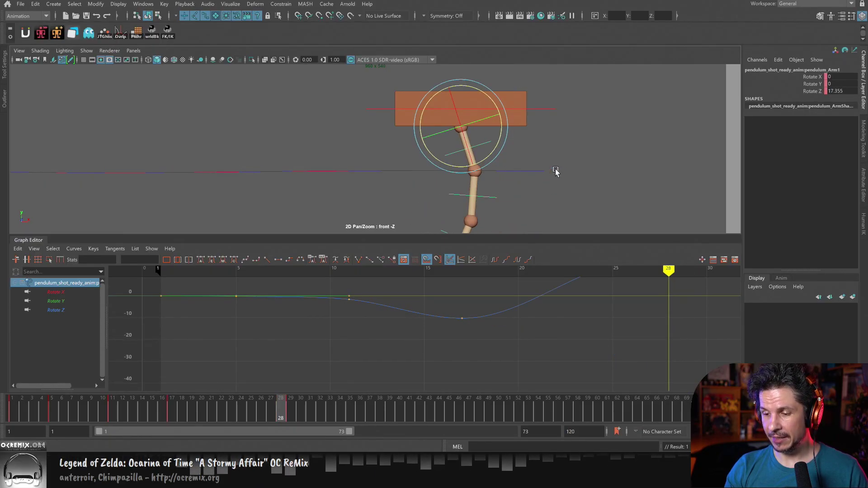
pyautogui.click(482, 406)
pyautogui.hotkey('ctrl', 'z')
pyautogui.hotkey('ctrl', 'z')
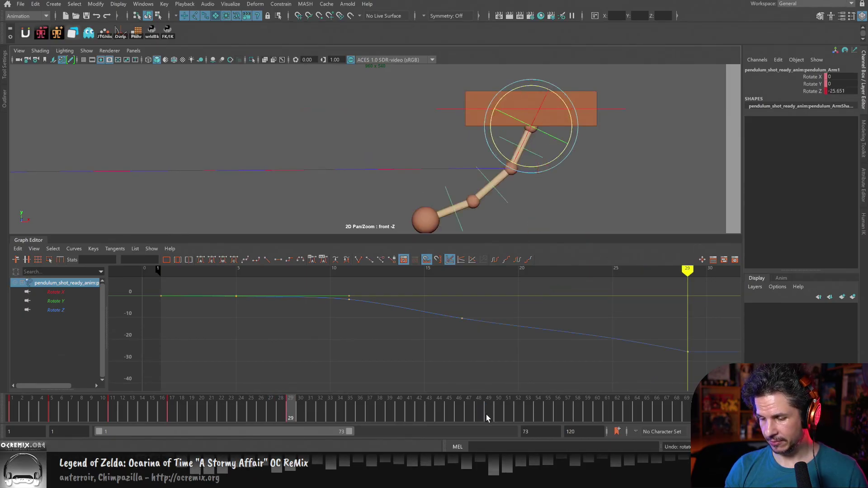
pyautogui.keyDown('alt'); pyautogui.moveTo(611, 336); pyautogui.dragTo(475, 349, button='middle'); pyautogui.keyUp('alt')
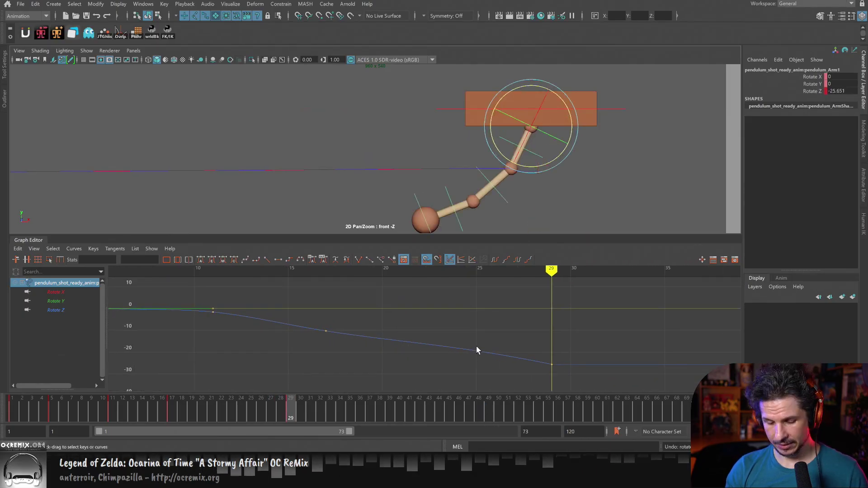
pyautogui.hotkey('alt', '.')
pyautogui.hotkey('alt', ',')
pyautogui.hotkey('alt', ',')
pyautogui.hotkey('alt', '.')
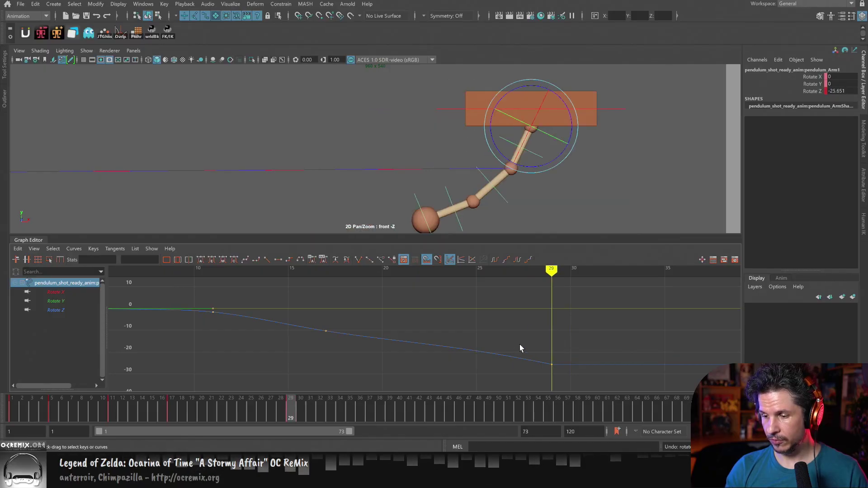
# Key Arm1 at frame 30 with Rotate Z at about 27.96 and check the swing across frames 27 to 31.
pyautogui.hotkey('alt', '.')
pyautogui.moveTo(540, 166); pyautogui.dragTo(572, 155)
pyautogui.hotkey('alt', ',')
pyautogui.hotkey('alt', ',')
pyautogui.hotkey('alt', '.')
pyautogui.hotkey('alt', '.')
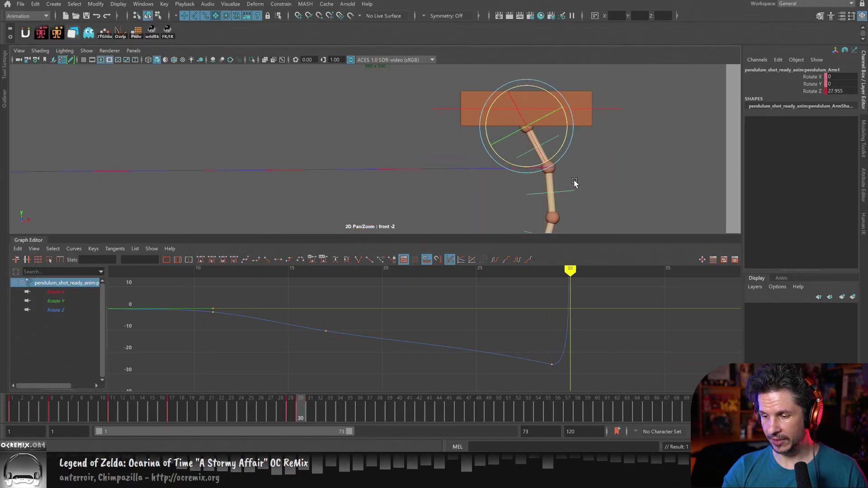
pyautogui.hotkey('alt', '.')
pyautogui.hotkey('alt', ',')
pyautogui.hotkey('alt', ',')
pyautogui.hotkey('alt', ',')
pyautogui.hotkey('alt', ',')
pyautogui.hotkey('alt', '.')
pyautogui.hotkey('alt', '.')
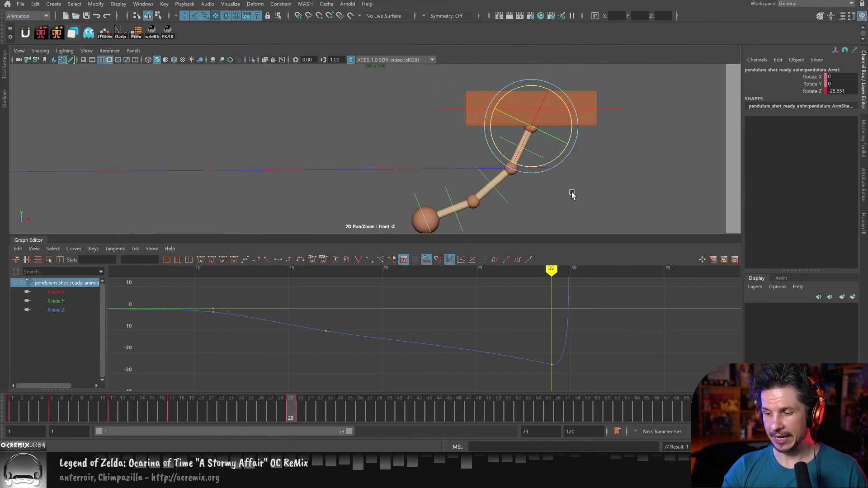
# Compare Arm1's pose and the travel of its lower joint across frames 28 to 30.
pyautogui.hotkey('alt', ',')
pyautogui.hotkey('alt', '.')
pyautogui.hotkey('alt', '.')
pyautogui.hotkey('alt', ',')
pyautogui.hotkey('alt', ',')
pyautogui.hotkey('alt', '.')
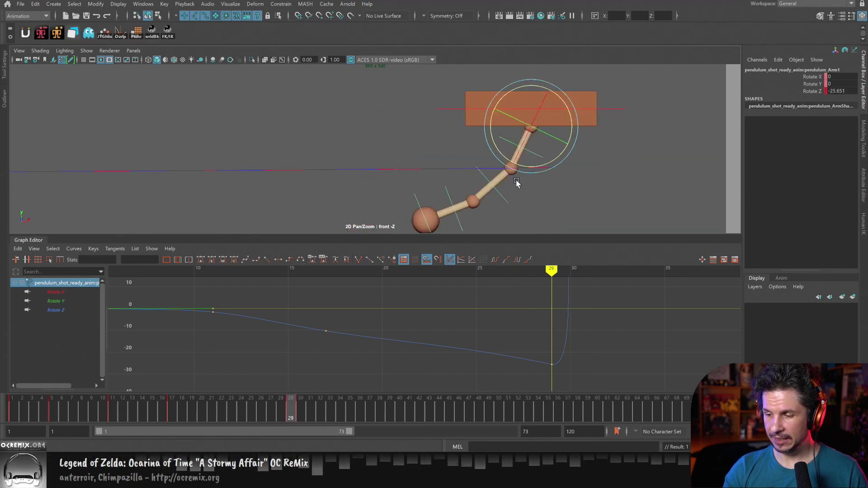
pyautogui.hotkey('alt', '.')
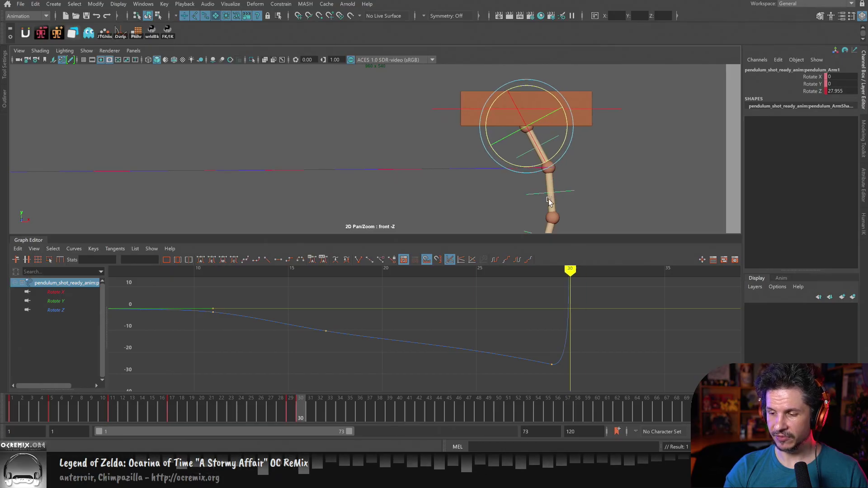
# Rotate Arm1 in Z to about 32.24 at frame 30 and check the pose against frames 28 and 29.
pyautogui.moveTo(552, 149); pyautogui.dragTo(556, 176)
pyautogui.hotkey('ctrl', 'z')
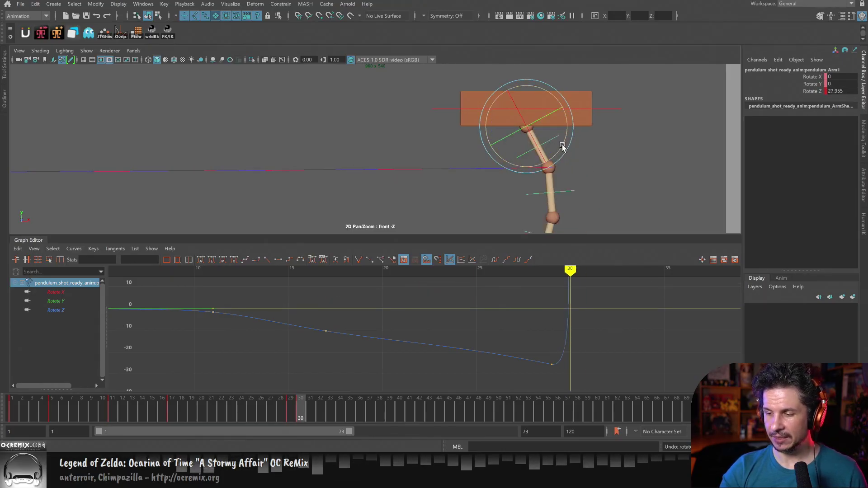
pyautogui.moveTo(561, 147); pyautogui.dragTo(568, 128)
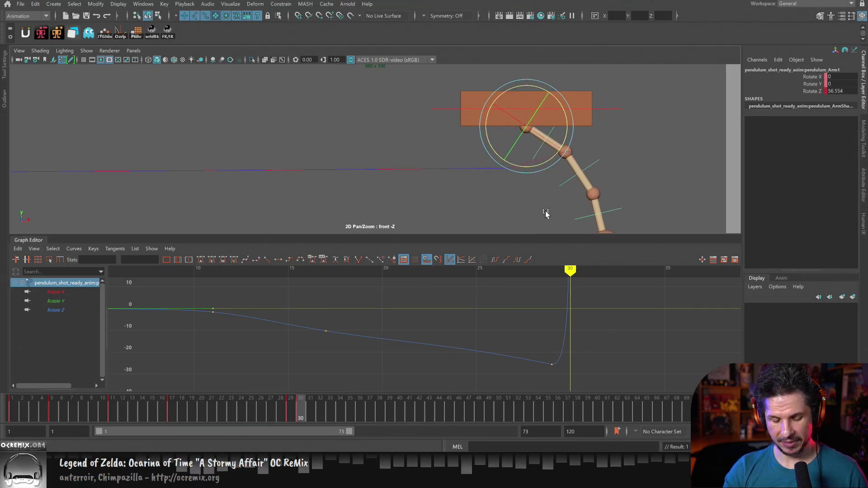
pyautogui.hotkey('ctrl', 'z')
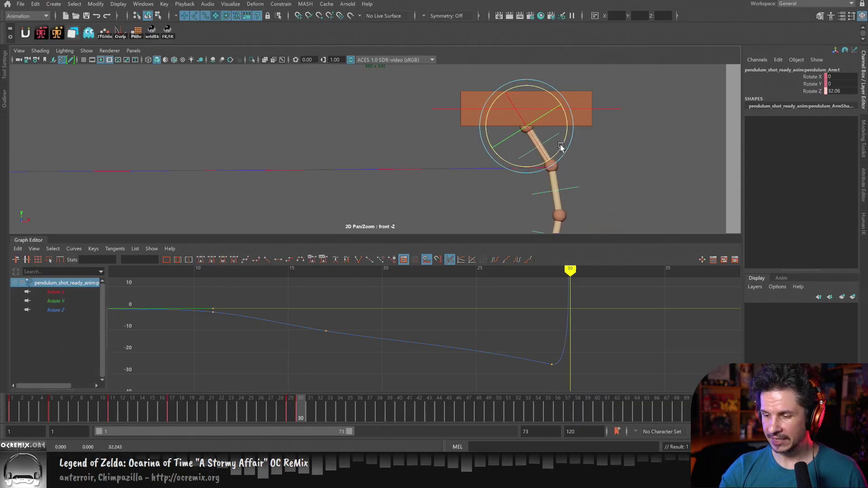
pyautogui.hotkey('alt', ',')
pyautogui.hotkey('alt', ',')
pyautogui.hotkey('alt', '.')
pyautogui.hotkey('alt', '.')
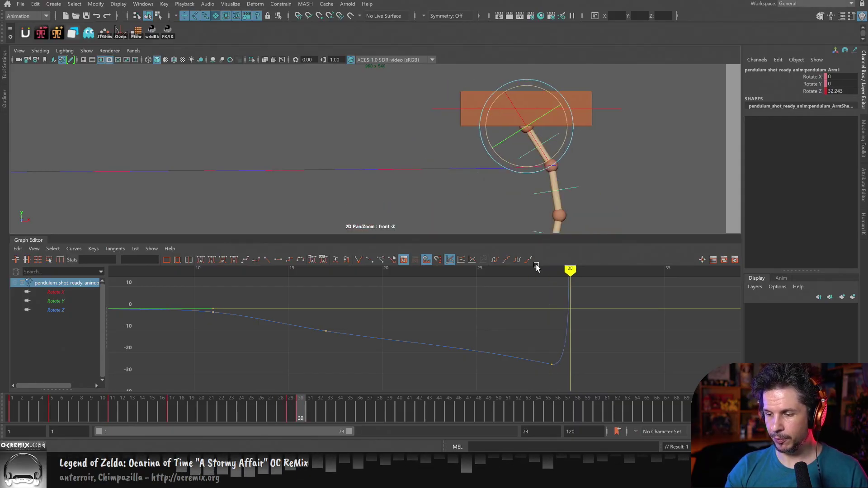
# Review Arm1's swing along its motion trail from the earlier keys up to the stop at frame 29.
pyautogui.press(',')
pyautogui.press(',')
pyautogui.hotkey('alt', '.')
pyautogui.hotkey('alt', '.')
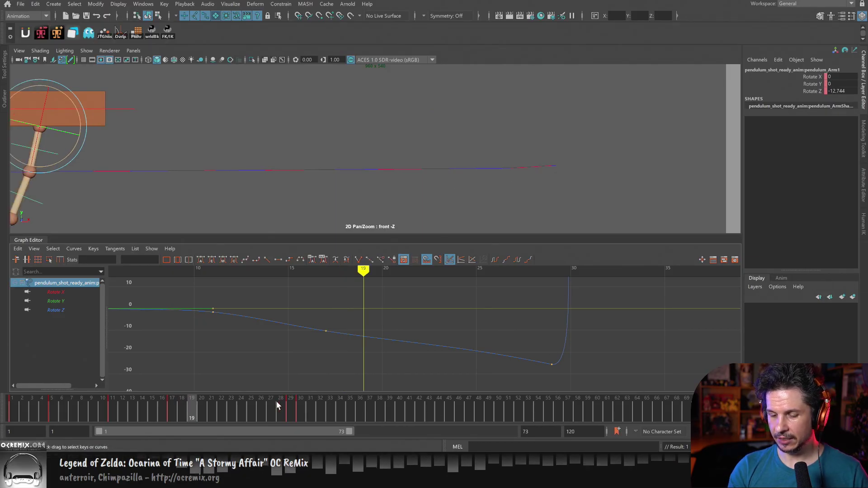
pyautogui.moveTo(277, 408)
pyautogui.mouseDown()
pyautogui.moveTo(301, 410)
pyautogui.moveTo(291, 411)
pyautogui.mouseUp()
pyautogui.hotkey('alt', ',')
pyautogui.hotkey('alt', '.')
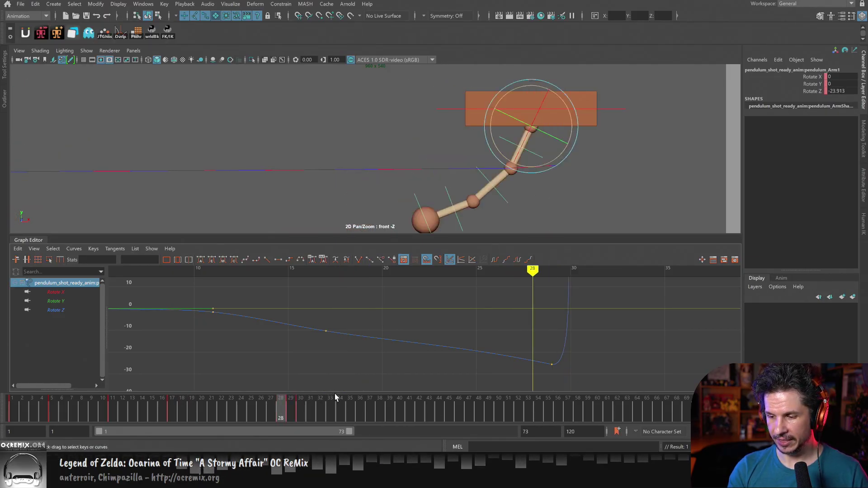
pyautogui.hotkey('alt', ',')
pyautogui.hotkey('alt', '.')
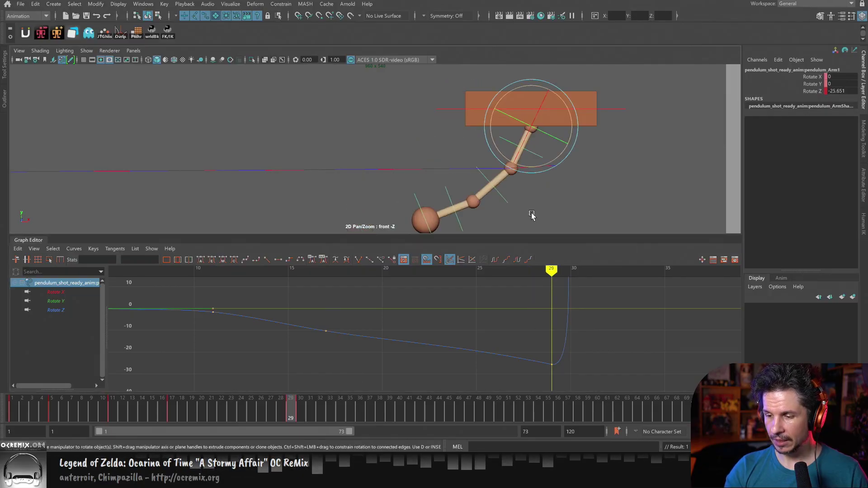
# Try raising the incoming tangent of the Base's Translate X key at frame 29 and check the motion across frames 27 to 30.
pyautogui.click(578, 139)
pyautogui.click(640, 302)
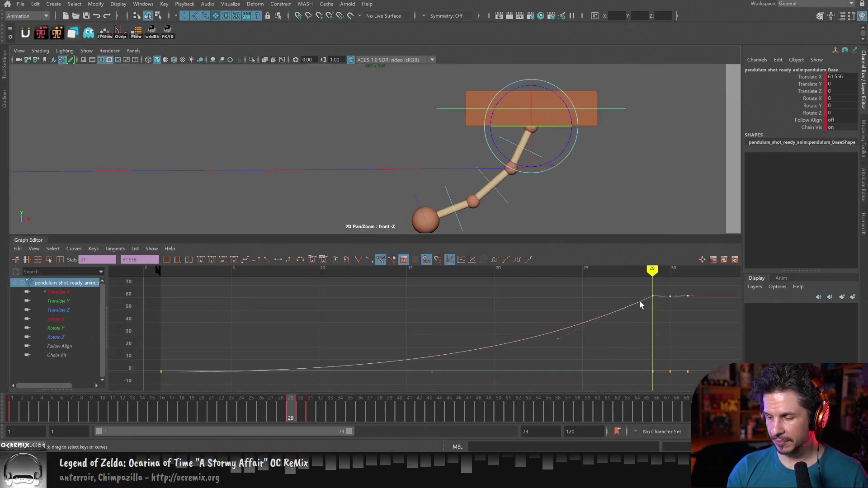
pyautogui.click(558, 339)
pyautogui.moveTo(594, 350)
pyautogui.mouseDown(button='middle')
pyautogui.moveTo(592, 341)
pyautogui.moveTo(579, 344)
pyautogui.mouseUp(button='middle')
pyautogui.hotkey('alt', ',')
pyautogui.hotkey('alt', ',')
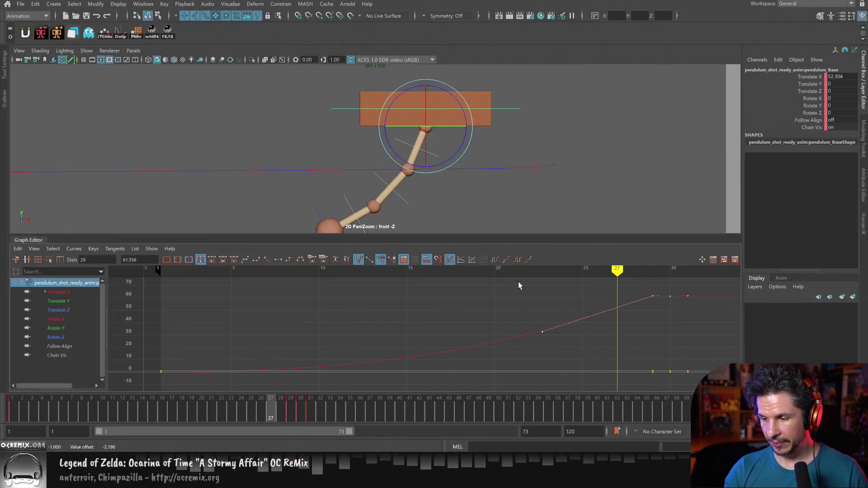
pyautogui.hotkey('alt', '.')
pyautogui.hotkey('alt', '.')
pyautogui.hotkey('alt', '.')
pyautogui.hotkey('alt', ',')
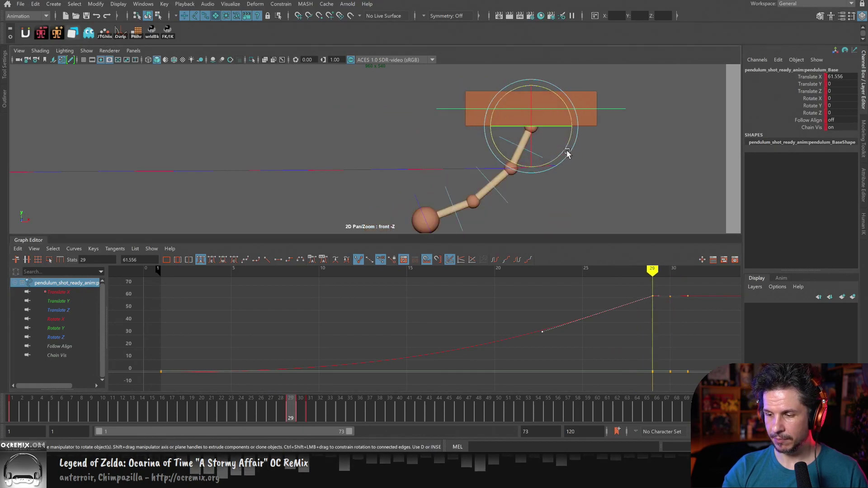
# Select Arm1 and examine its spacing along the motion trail over the frames leading into the stop at frame 29.
pyautogui.click(552, 150)
pyautogui.click(537, 154)
pyautogui.hotkey('alt', ',')
pyautogui.hotkey('alt', ',')
pyautogui.hotkey('alt', ',')
pyautogui.hotkey('alt', '.')
pyautogui.hotkey('alt', '.')
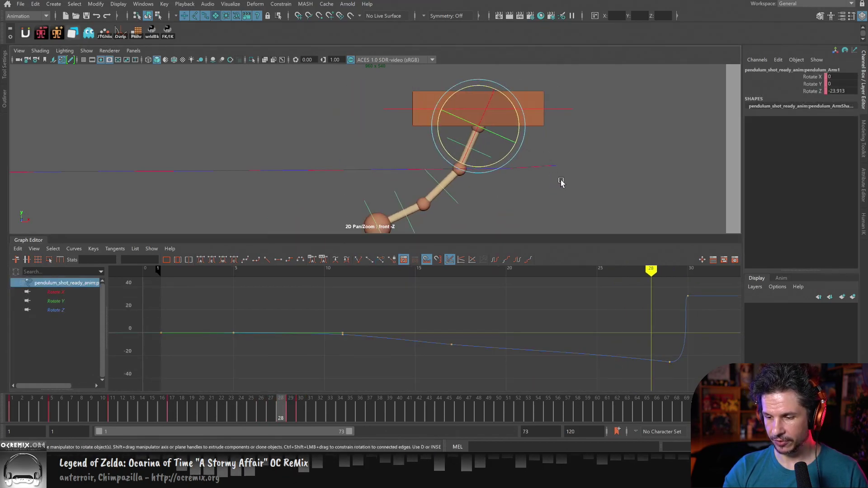
pyautogui.hotkey('alt', ',')
pyautogui.hotkey('alt', ',')
pyautogui.hotkey('alt', ',')
pyautogui.hotkey('alt', ',')
pyautogui.hotkey('alt', ',')
pyautogui.hotkey('alt', '.')
pyautogui.hotkey('alt', '.')
pyautogui.hotkey('alt', '.')
pyautogui.hotkey('alt', '.')
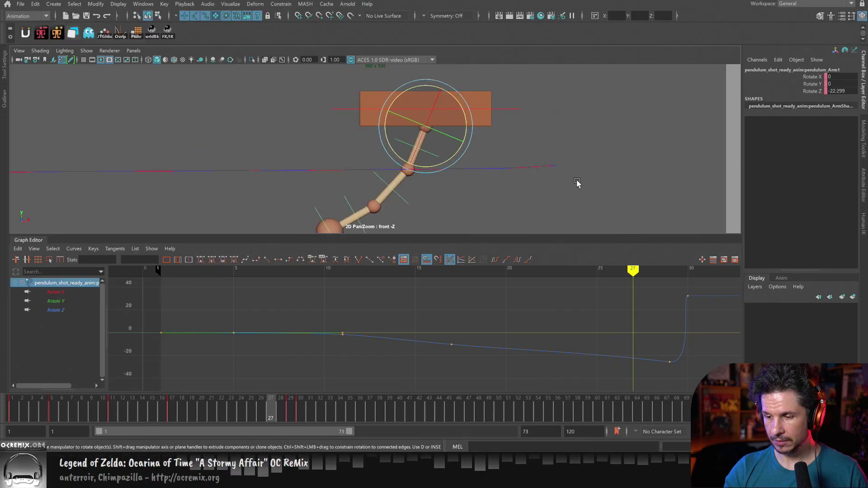
pyautogui.hotkey('alt', '.')
pyautogui.hotkey('alt', '.')
pyautogui.hotkey('alt', ',')
# Undo the Base's Translate X tangent change at frame 29 and give the handle only a slight nudge.
pyautogui.hotkey('ctrl', 'z')
pyautogui.hotkey('ctrl', 'z')
pyautogui.hotkey('ctrl', 'z')
pyautogui.hotkey('ctrl', 'z')
pyautogui.hotkey('ctrl', 'z')
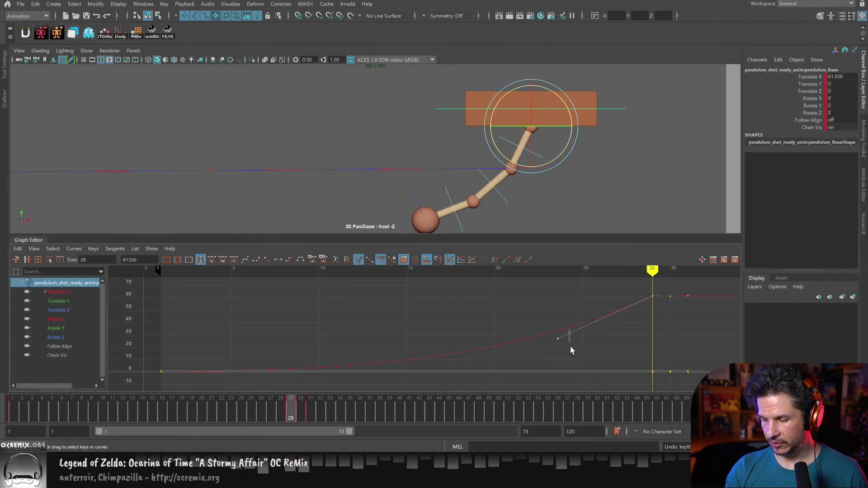
pyautogui.moveTo(571, 349); pyautogui.dragTo(572, 346, button='middle')
pyautogui.click(521, 193)
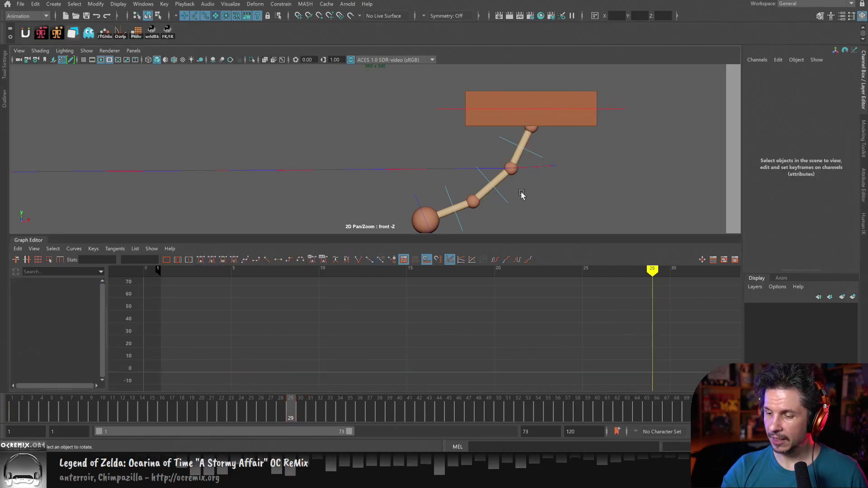
# Key Arm1's Rotate Z on frames 31 to 33 to continue the upward swing, reaching about 58.21 at frame 33.
pyautogui.click(539, 158)
pyautogui.hotkey('alt', ',')
pyautogui.hotkey('alt', '.')
pyautogui.hotkey('alt', '.')
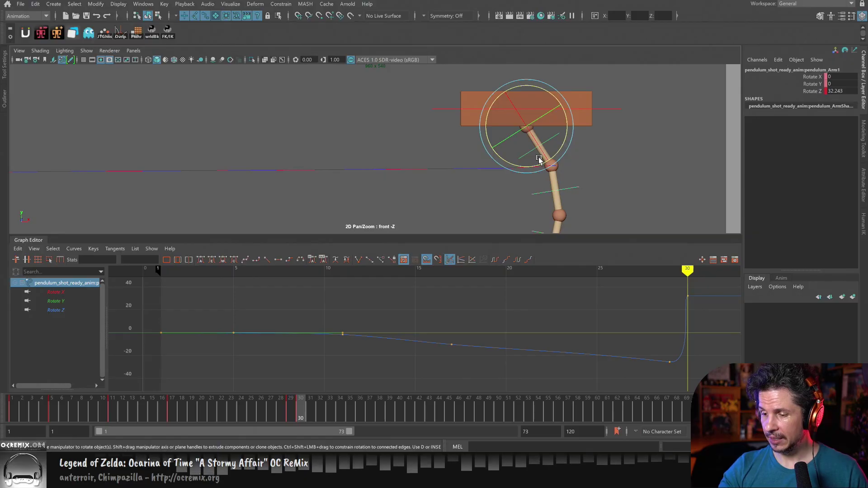
pyautogui.hotkey('alt', '.')
pyautogui.moveTo(567, 146); pyautogui.dragTo(572, 134)
pyautogui.hotkey('alt', '.')
pyautogui.hotkey('alt', '.')
pyautogui.hotkey('alt', '.')
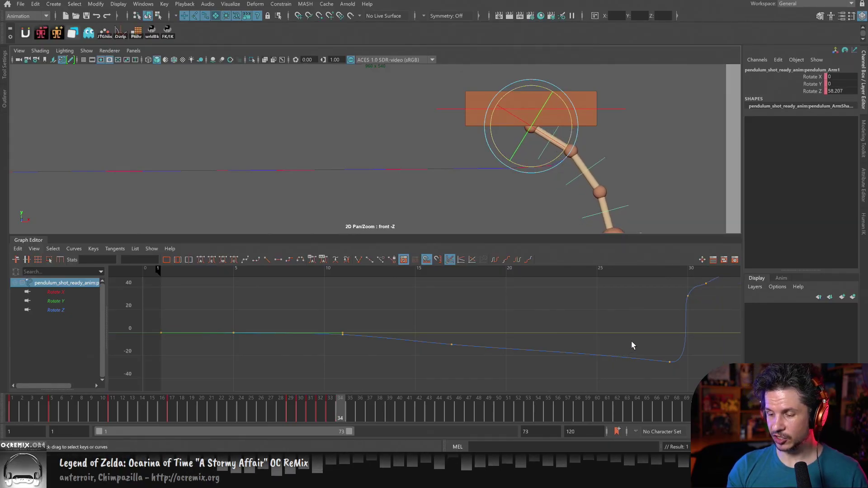
# Slightly flatten the outgoing tangent of Arm1's Rotate Z key at frame 30 and check the swing across frames 28 to 30.
pyautogui.keyDown('alt'); pyautogui.moveTo(633, 346); pyautogui.dragTo(411, 353, button='middle'); pyautogui.keyUp('alt')
pyautogui.keyDown('alt'); pyautogui.moveTo(411, 353); pyautogui.dragTo(500, 354, button='right'); pyautogui.keyUp('alt')
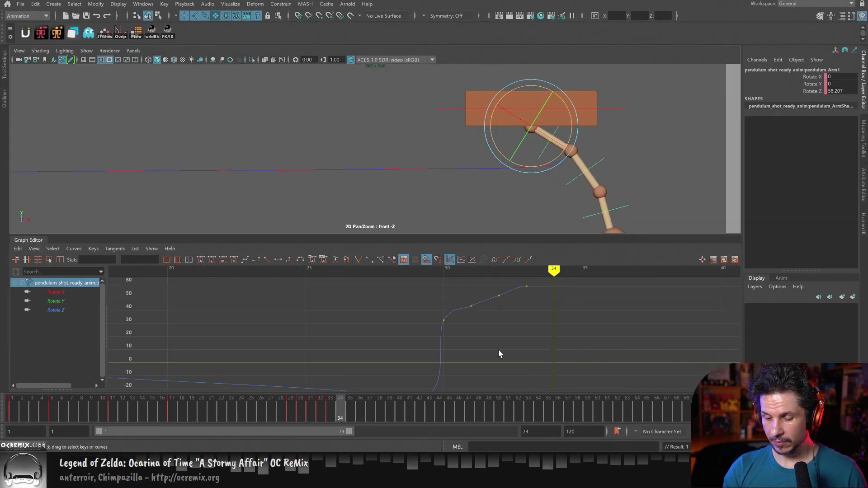
pyautogui.hotkey('alt', ',')
pyautogui.hotkey('alt', ',')
pyautogui.hotkey('alt', ',')
pyautogui.hotkey('alt', ',')
pyautogui.click(445, 310)
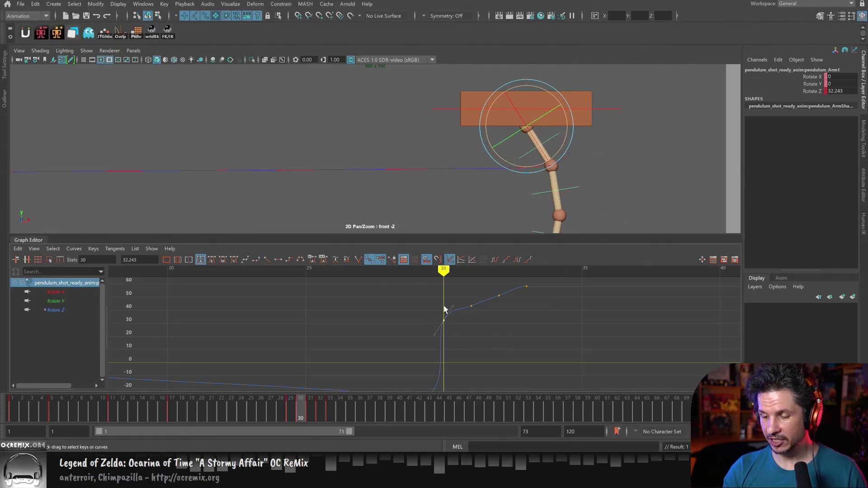
pyautogui.hotkey('alt', ',')
pyautogui.hotkey('alt', '.')
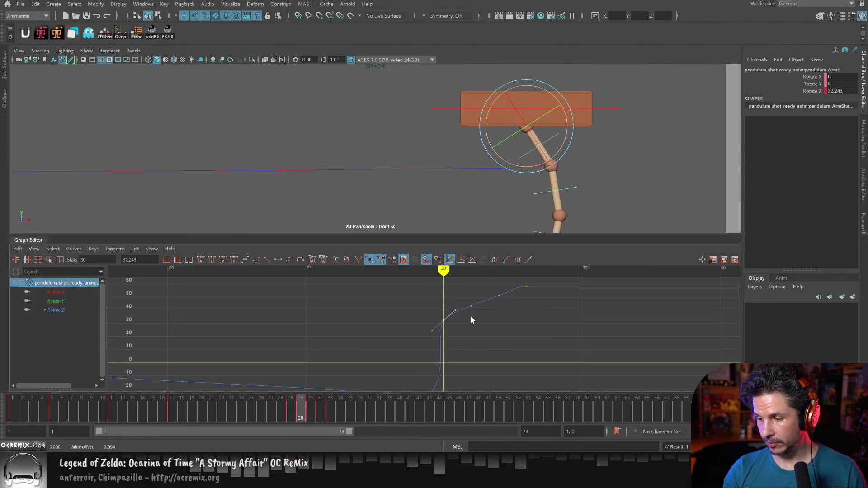
pyautogui.hotkey('alt', ',')
pyautogui.hotkey('alt', ',')
pyautogui.hotkey('alt', '.')
pyautogui.hotkey('alt', '.')
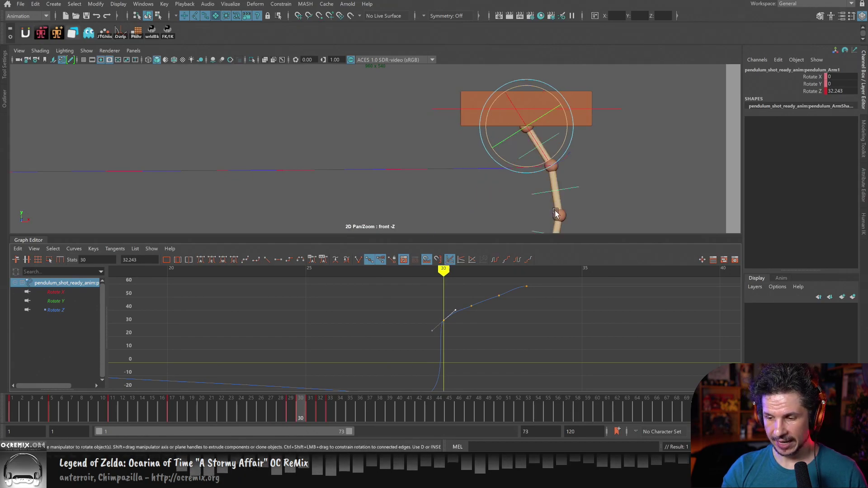
# Examine the motion trail in close-up and in the full shot without the manipulator, scrubbing from frame 4 to frame 33.
pyautogui.press('q')
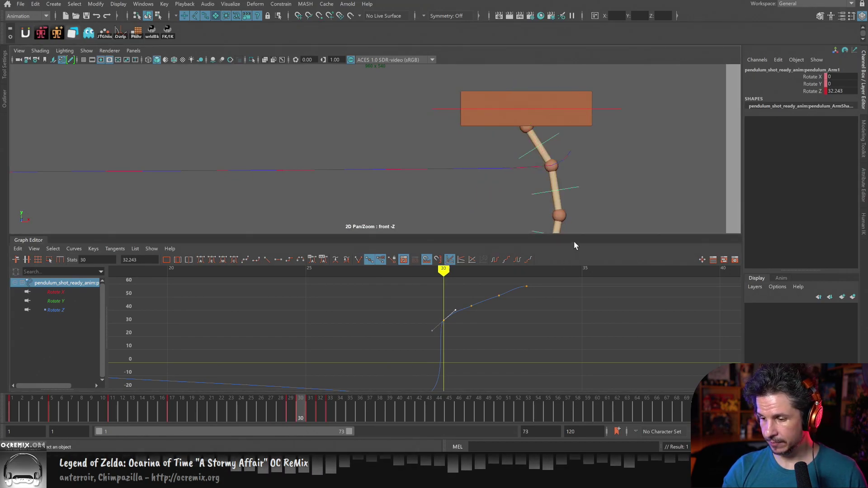
pyautogui.keyDown('alt'); pyautogui.moveTo(573, 241); pyautogui.dragTo(465, 206, button='middle'); pyautogui.keyUp('alt')
pyautogui.keyDown('alt'); pyautogui.moveTo(473, 203); pyautogui.dragTo(576, 213, button='right'); pyautogui.keyUp('alt')
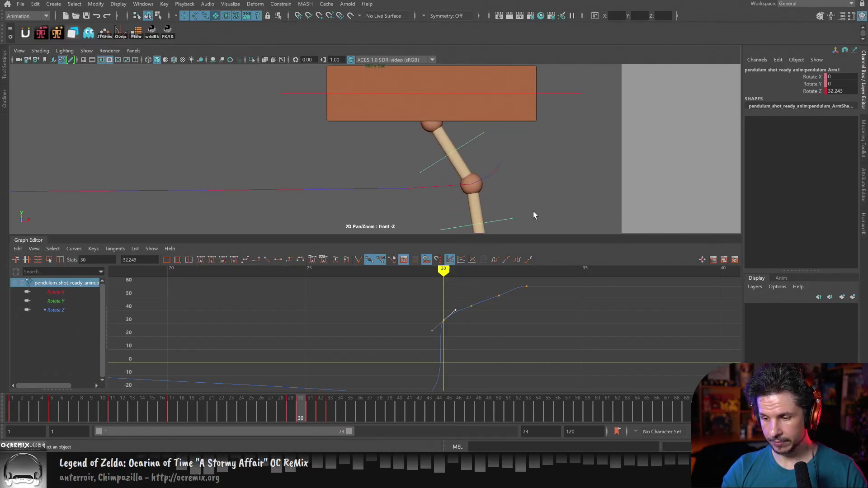
pyautogui.press('\\')
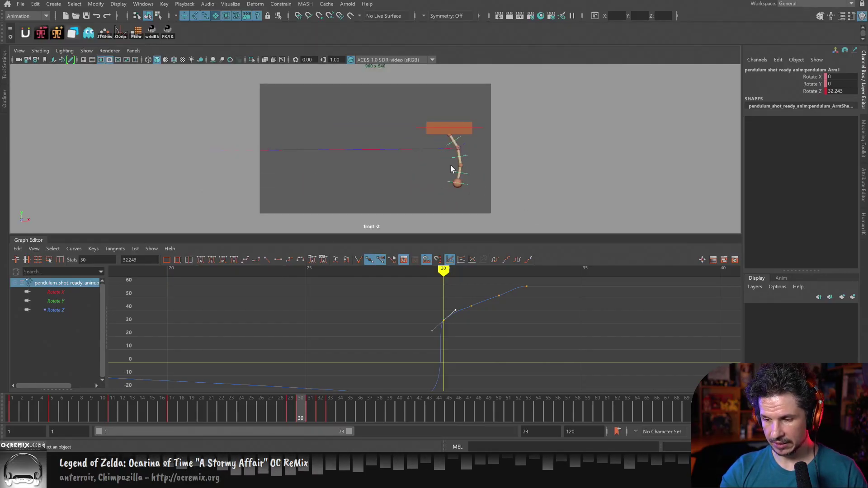
pyautogui.press('\\')
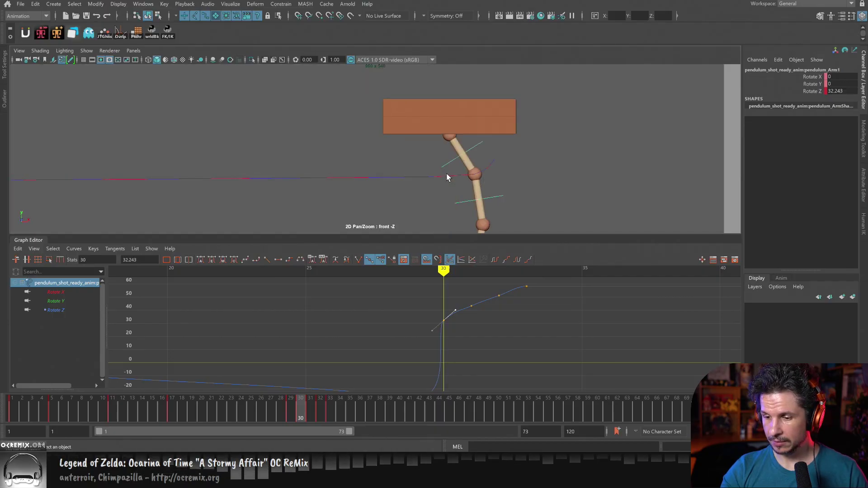
pyautogui.keyDown('alt'); pyautogui.moveTo(448, 177); pyautogui.dragTo(460, 184, button='middle'); pyautogui.keyUp('alt')
pyautogui.scroll(-4, 460, 184)
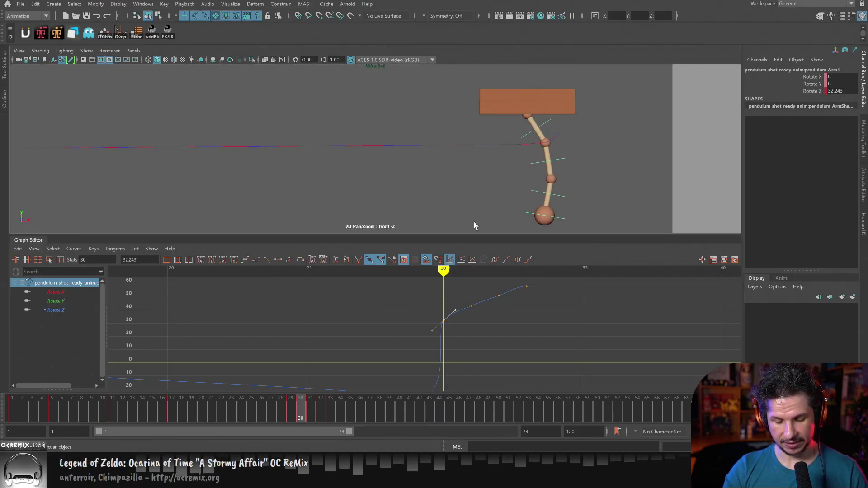
pyautogui.press('\\')
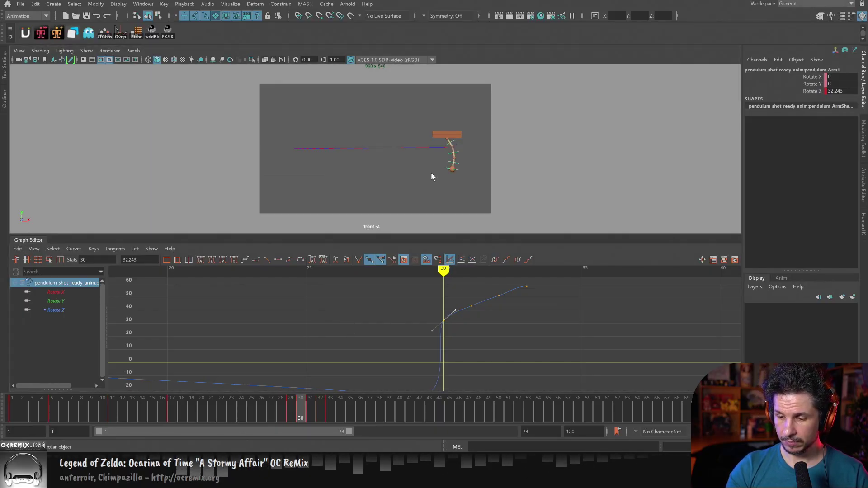
pyautogui.click(42, 407)
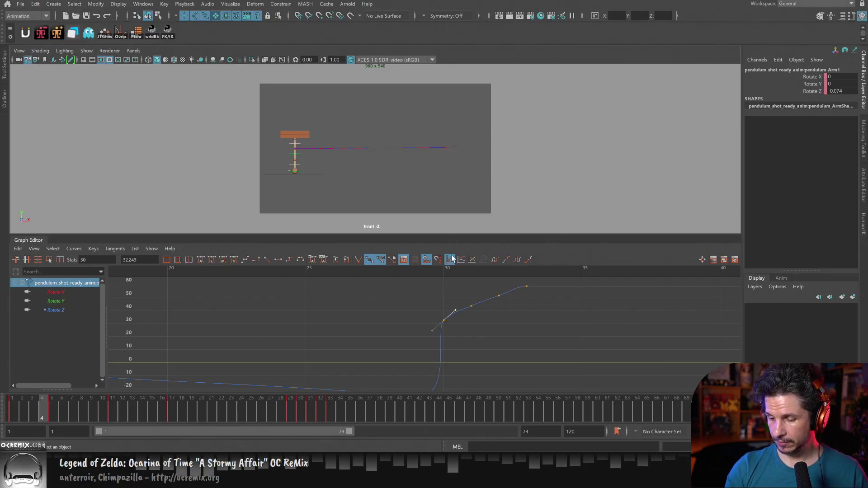
pyautogui.click(338, 409)
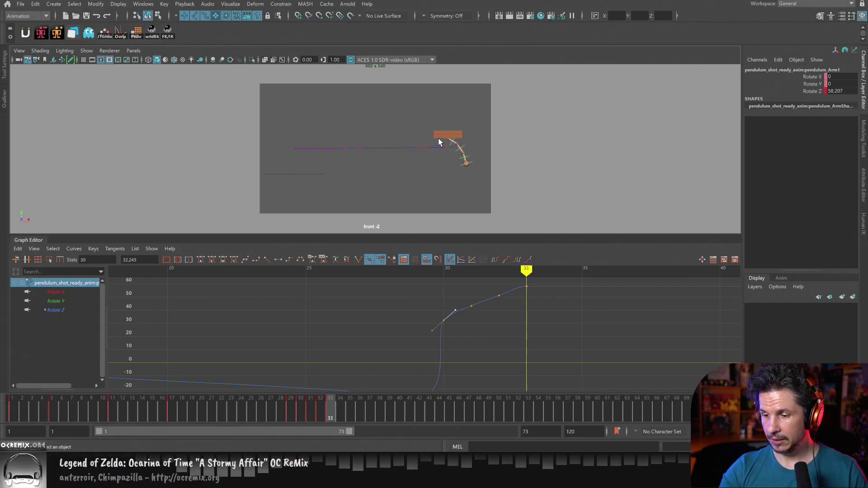
# Key Arm1's Rotate Z on frames 34 to 36 to ease out the swing, ending at about 63.41 on frame 36.
pyautogui.moveTo(438, 143); pyautogui.dragTo(594, 174, button='right')
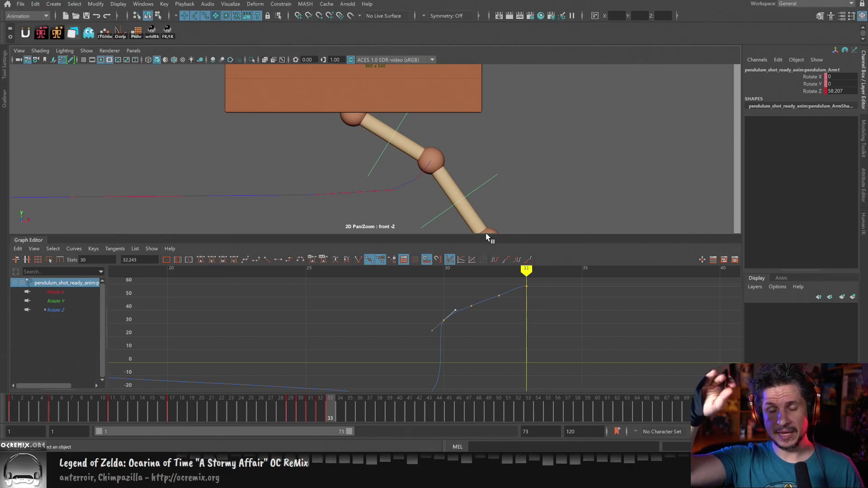
pyautogui.click(382, 148)
pyautogui.hotkey('alt', '.')
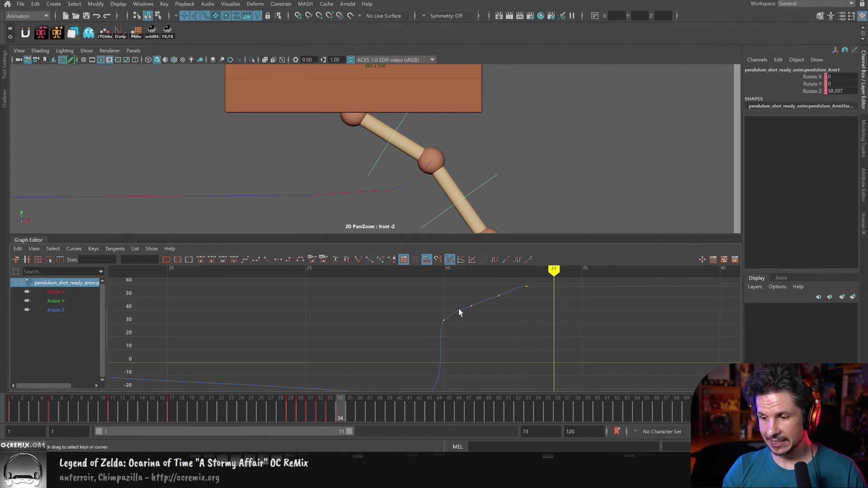
pyautogui.press('e')
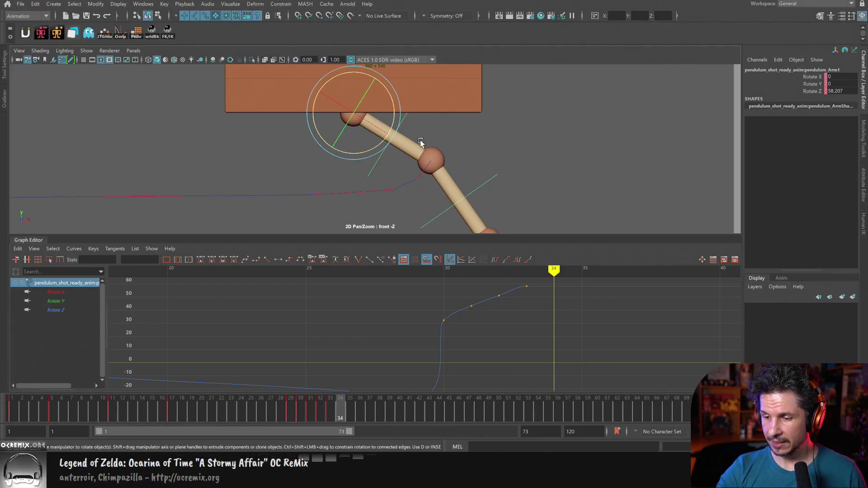
pyautogui.moveTo(395, 120); pyautogui.dragTo(393, 108)
pyautogui.press('s')
pyautogui.hotkey('alt', '.')
pyautogui.hotkey('alt', '.')
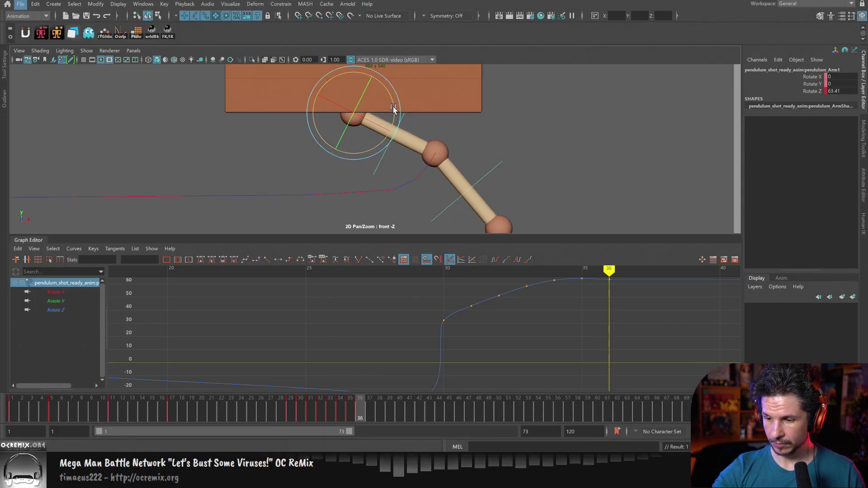
pyautogui.hotkey('alt', '.')
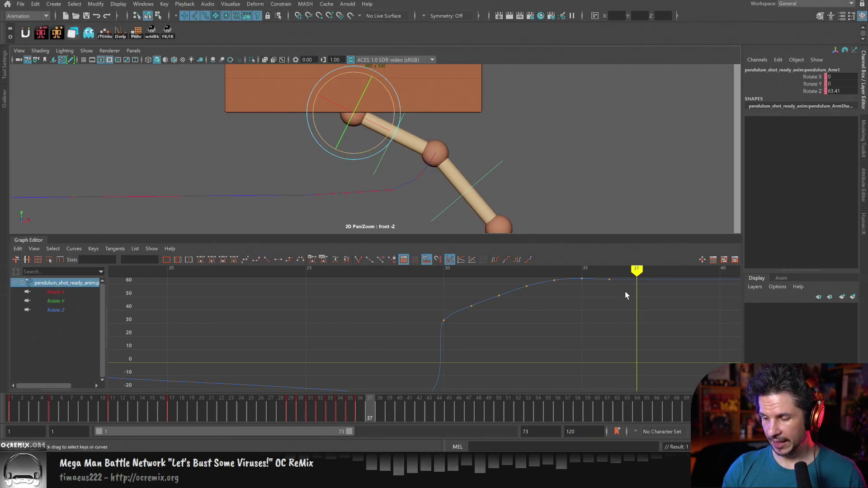
# Undo Arm1's rotation key on frame 36 and play back the swing from around frame 26.
pyautogui.keyDown('alt'); pyautogui.moveTo(625, 295); pyautogui.dragTo(572, 304, button='middle'); pyautogui.keyUp('alt')
pyautogui.hotkey('ctrl', 'z')
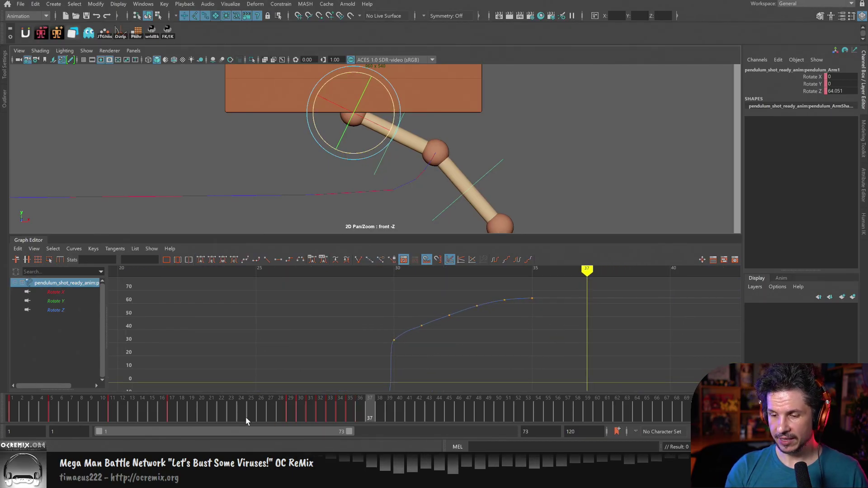
pyautogui.moveTo(246, 417); pyautogui.dragTo(224, 404)
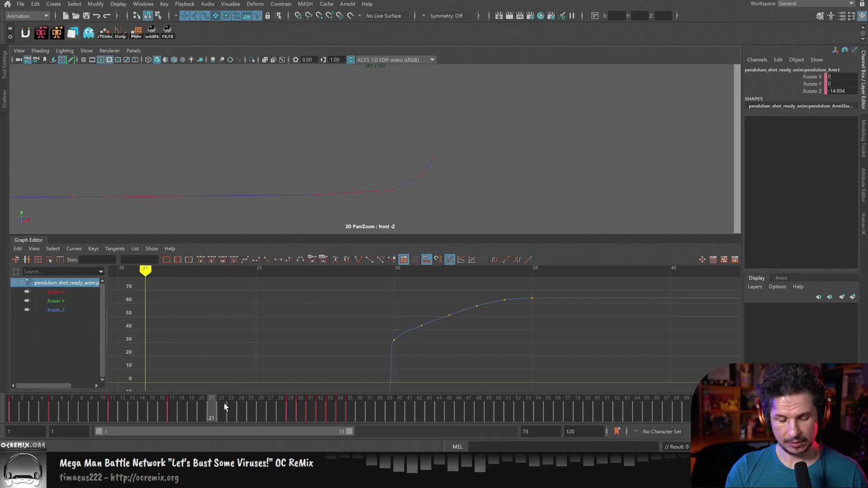
pyautogui.hotkey('alt', 'v')
pyautogui.click(262, 409)
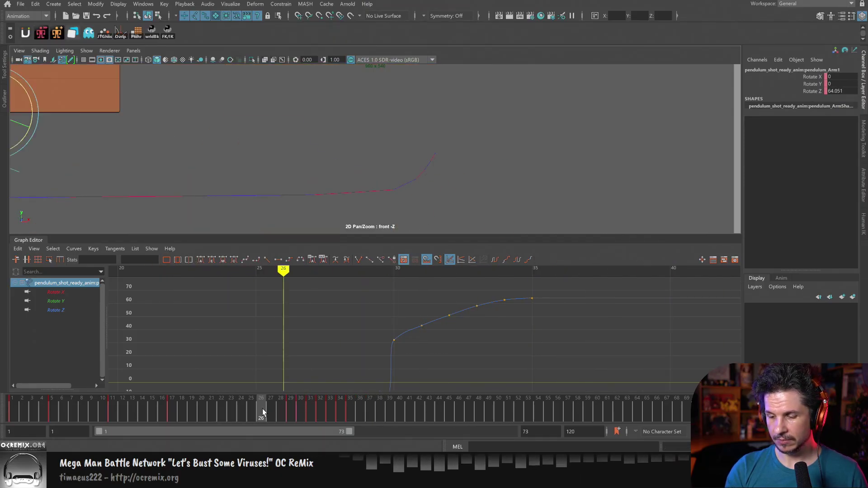
pyautogui.hotkey('alt', 'v')
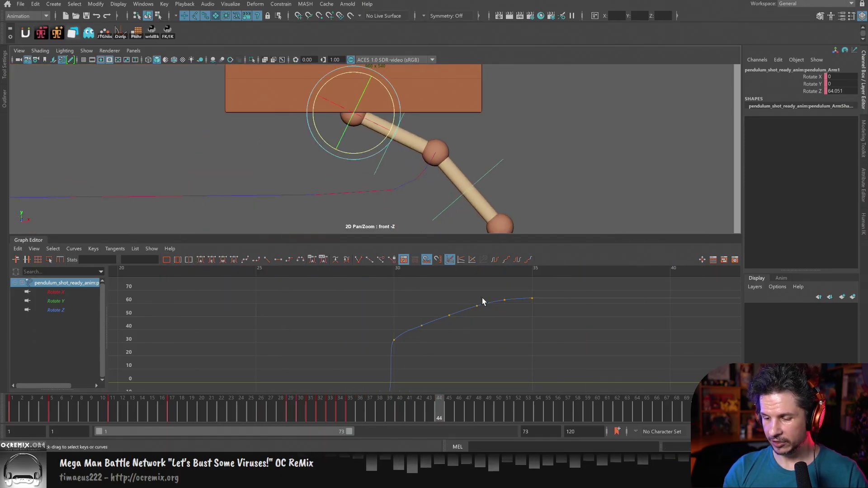
# Speed up Arm1's swing by deleting its Rotate Z keys on frames 31 and 33 and shifting the remaining keys earlier to frames 31, 33 and 34.
pyautogui.moveTo(482, 297); pyautogui.dragTo(474, 319)
pyautogui.moveTo(542, 289); pyautogui.dragTo(511, 323)
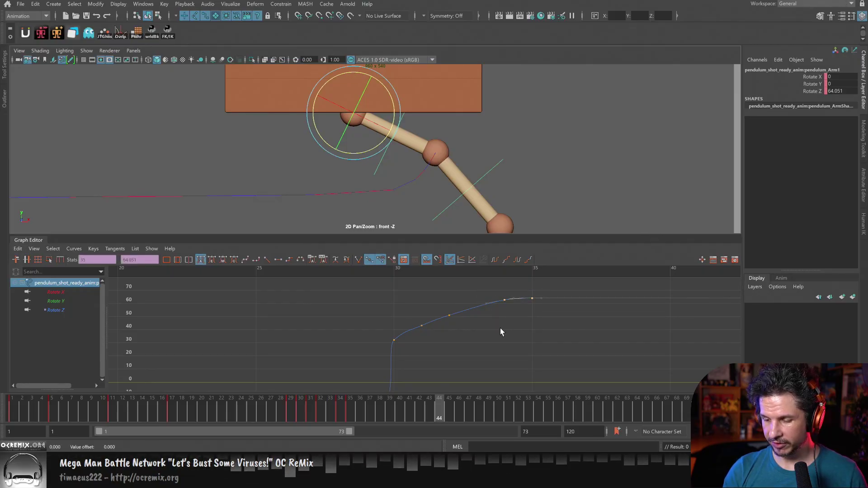
pyautogui.keyDown('shift'); pyautogui.moveTo(499, 325); pyautogui.dragTo(471, 325, button='middle'); pyautogui.keyUp('shift')
pyautogui.moveTo(416, 318); pyautogui.dragTo(471, 333)
pyautogui.press('Delete')
pyautogui.keyDown('shift'); pyautogui.moveTo(460, 340); pyautogui.dragTo(451, 340, button='middle'); pyautogui.keyUp('shift')
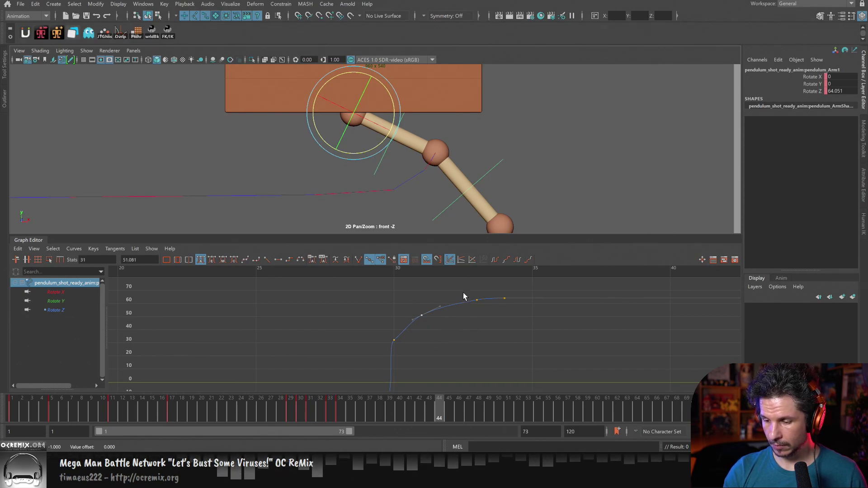
# Try a faster ease-out by moving the Rotate Z key from frame 33 to 32 and raising frame 31's key to about 54.
pyautogui.moveTo(468, 309); pyautogui.dragTo(469, 310)
pyautogui.keyDown('shift'); pyautogui.moveTo(471, 312); pyautogui.dragTo(452, 331, button='middle'); pyautogui.keyUp('shift')
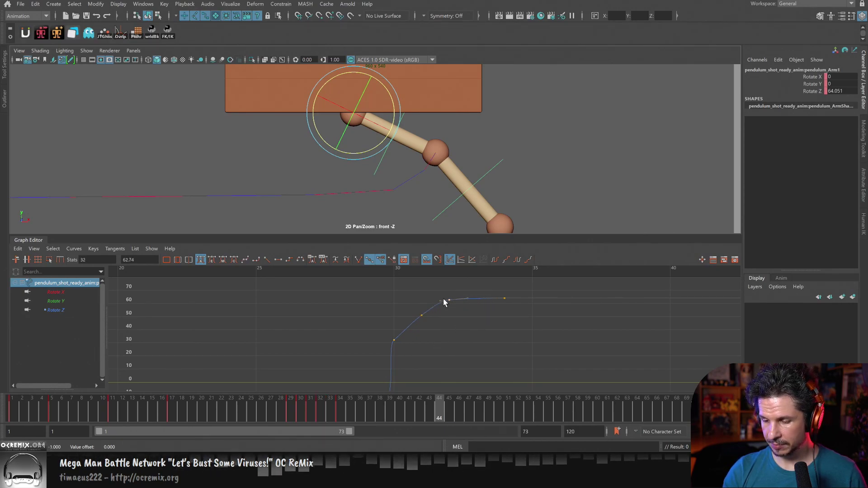
pyautogui.moveTo(415, 309); pyautogui.dragTo(429, 329)
pyautogui.moveTo(429, 329)
pyautogui.keyDown('shift'); pyautogui.mouseDown(button='middle')
pyautogui.moveTo(440, 338)
pyautogui.moveTo(436, 333)
pyautogui.mouseUp(button='middle'); pyautogui.keyUp('shift')
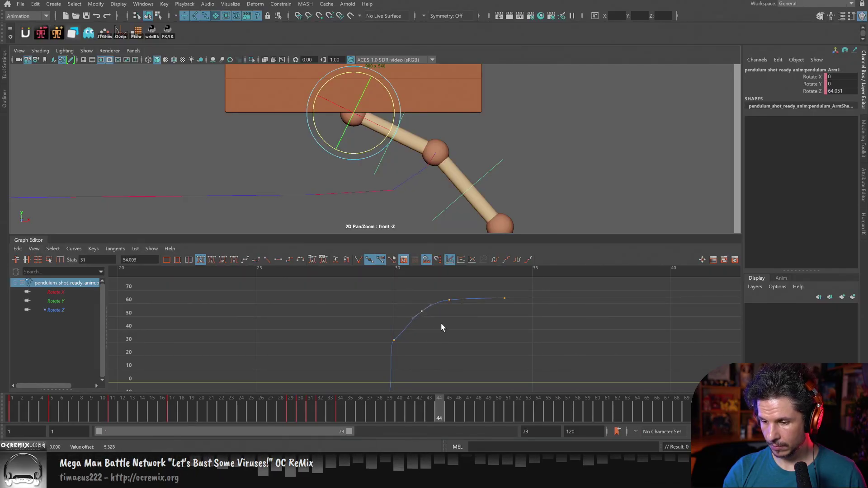
# Restore the Rotate Z key to frame 33, steepen the outgoing tangent on frame 30, and play back the swing.
pyautogui.moveTo(440, 293); pyautogui.dragTo(475, 315)
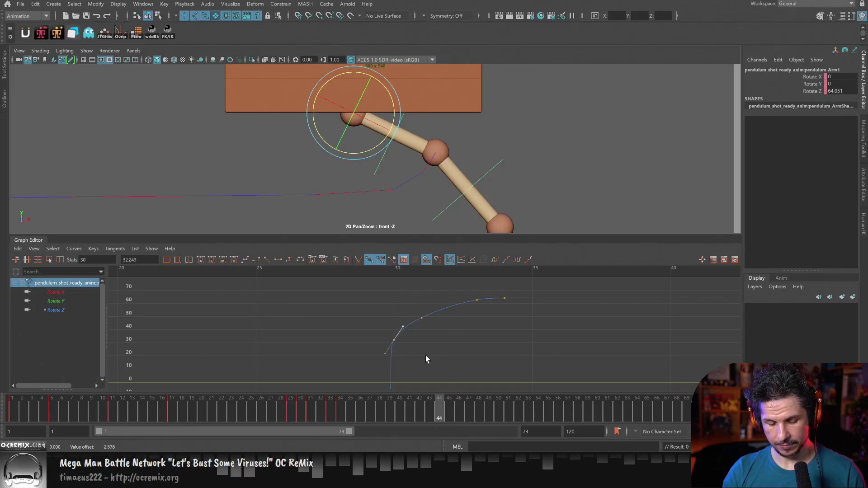
pyautogui.hotkey('alt', 'v')
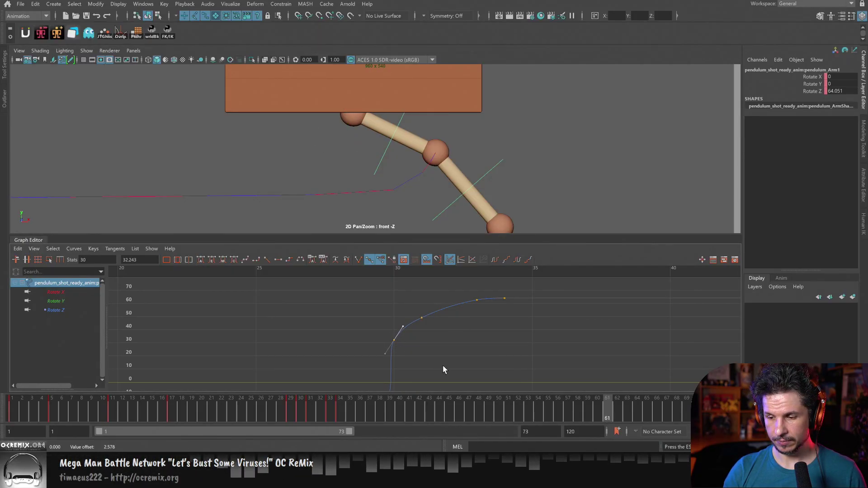
pyautogui.press('\\')
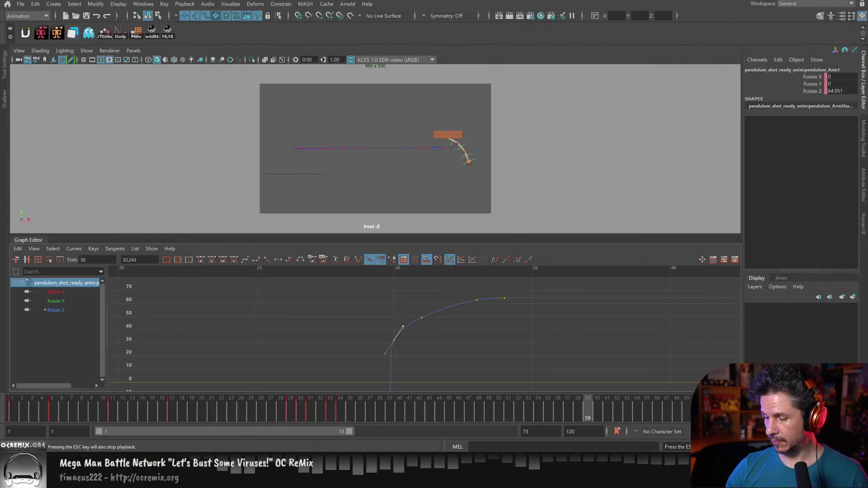
pyautogui.click(820, 410)
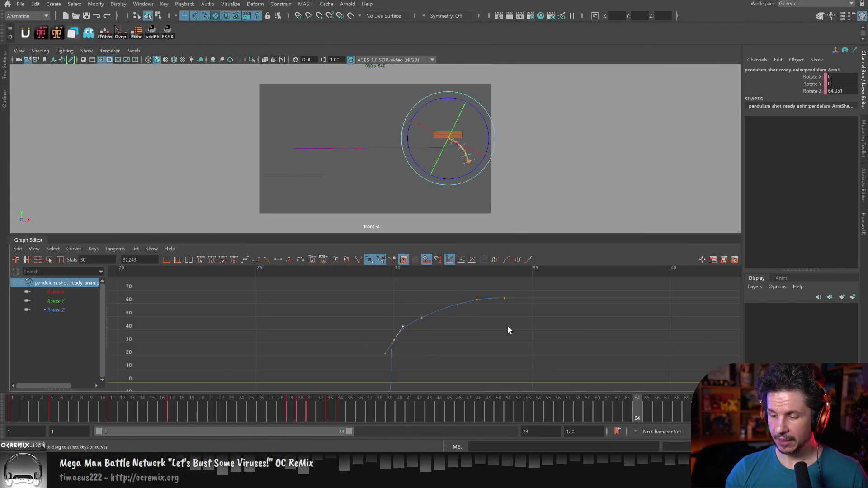
pyautogui.keyDown('alt'); pyautogui.moveTo(508, 330); pyautogui.dragTo(480, 338, button='middle'); pyautogui.keyUp('alt')
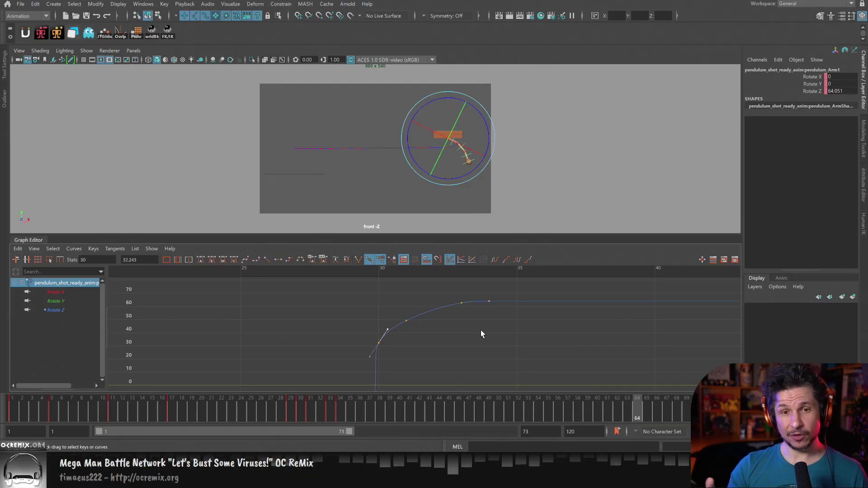
pyautogui.click(336, 407)
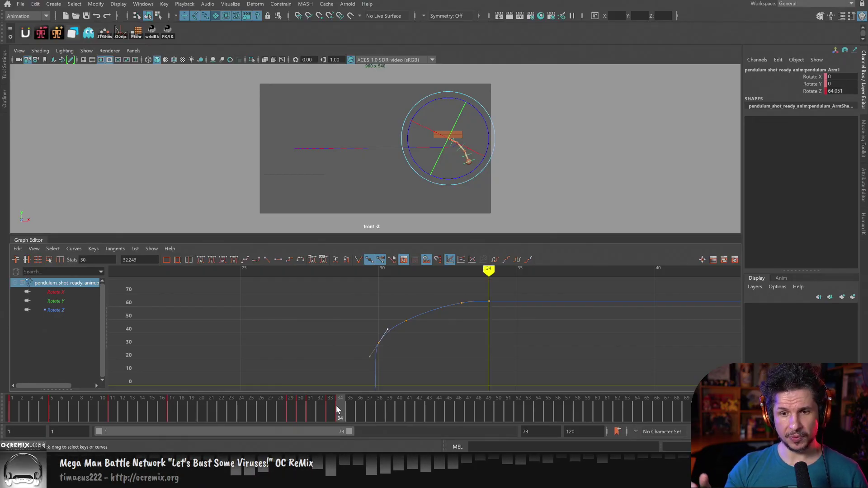
pyautogui.moveTo(344, 409)
pyautogui.mouseDown()
pyautogui.moveTo(326, 405)
pyautogui.moveTo(346, 398)
pyautogui.mouseUp()
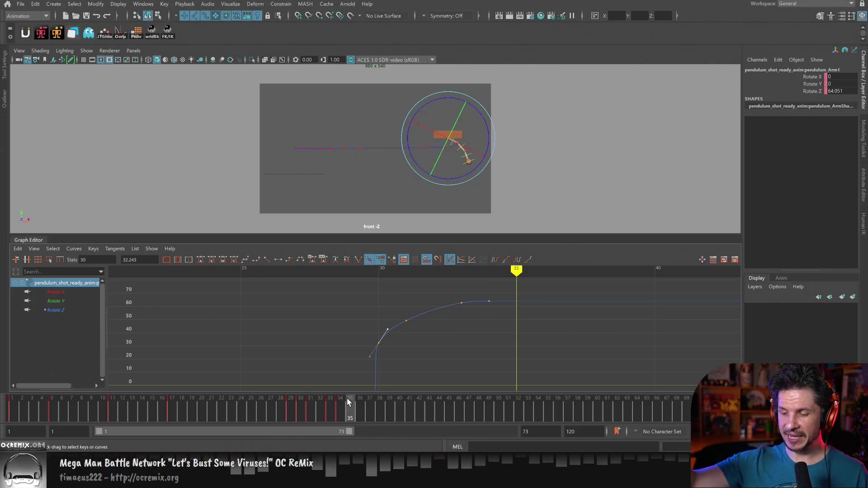
pyautogui.click(340, 405)
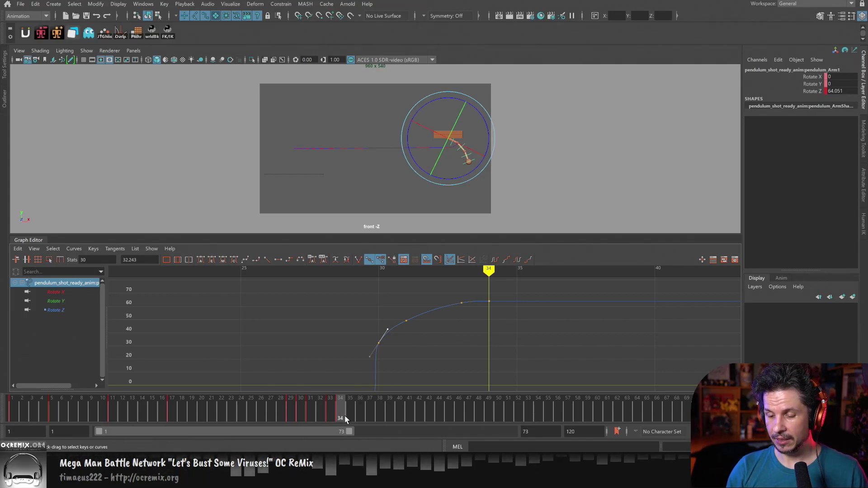
pyautogui.moveTo(341, 413)
pyautogui.mouseDown()
pyautogui.moveTo(424, 419)
pyautogui.moveTo(343, 414)
pyautogui.mouseUp()
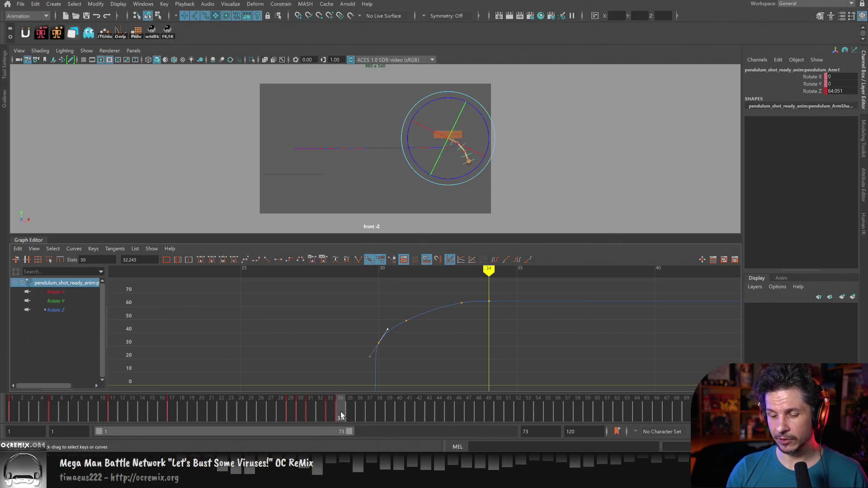
pyautogui.moveTo(340, 415); pyautogui.dragTo(343, 411)
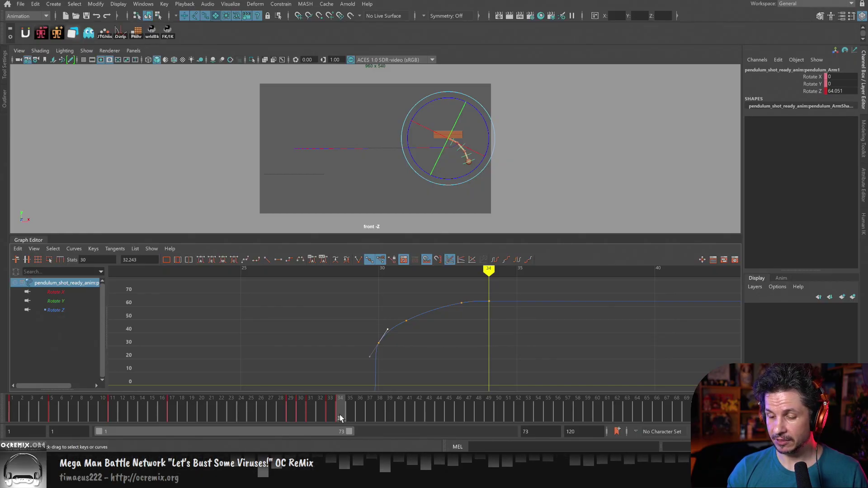
# Key Arm1 on frame 42 and lower its Rotate Z to about -31.06 for the backward swing.
pyautogui.moveTo(339, 413); pyautogui.dragTo(418, 414)
pyautogui.press('e')
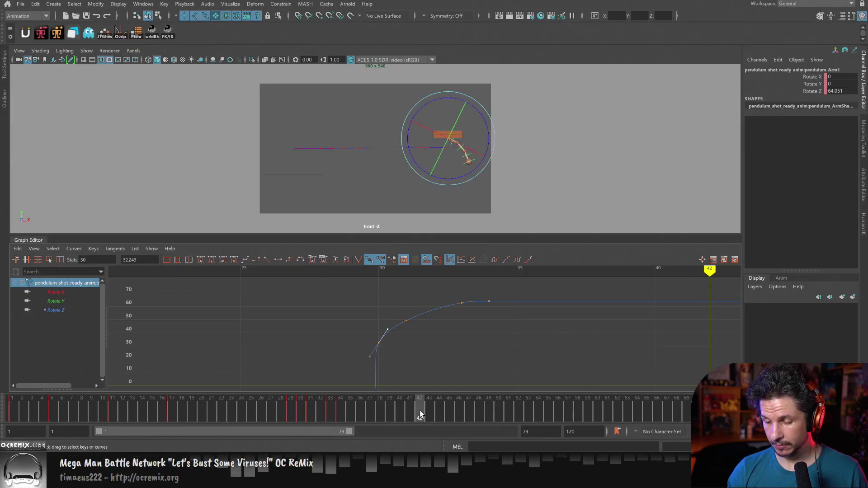
pyautogui.press('s')
pyautogui.scroll(-5, 587, 328)
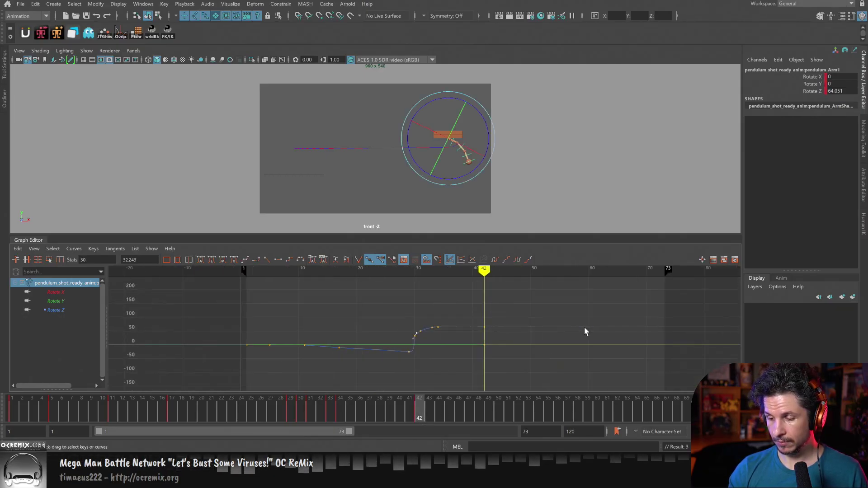
pyautogui.keyDown('alt'); pyautogui.moveTo(555, 338); pyautogui.dragTo(521, 329, button='middle'); pyautogui.keyUp('alt')
pyautogui.scroll(2, 520, 329)
pyautogui.moveTo(485, 299); pyautogui.dragTo(459, 317)
pyautogui.keyDown('shift'); pyautogui.moveTo(489, 297); pyautogui.dragTo(483, 336, button='middle'); pyautogui.keyUp('shift')
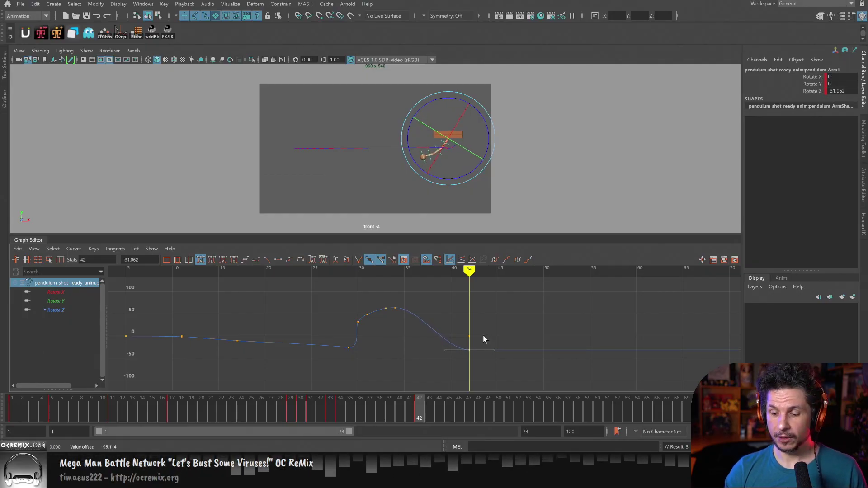
# Key Arm1 on frame 50 and raise its Rotate Z to about 34.9 for a smaller forward swing.
pyautogui.moveTo(174, 478)
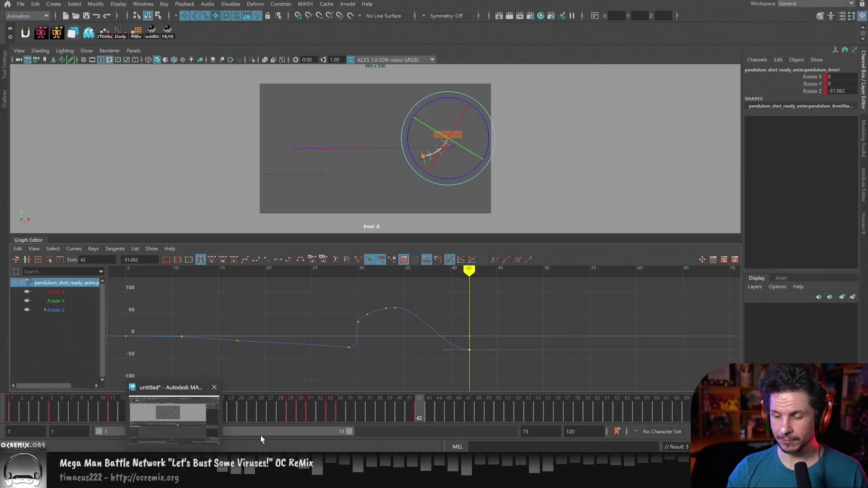
pyautogui.moveTo(420, 419); pyautogui.dragTo(498, 421)
pyautogui.press('s')
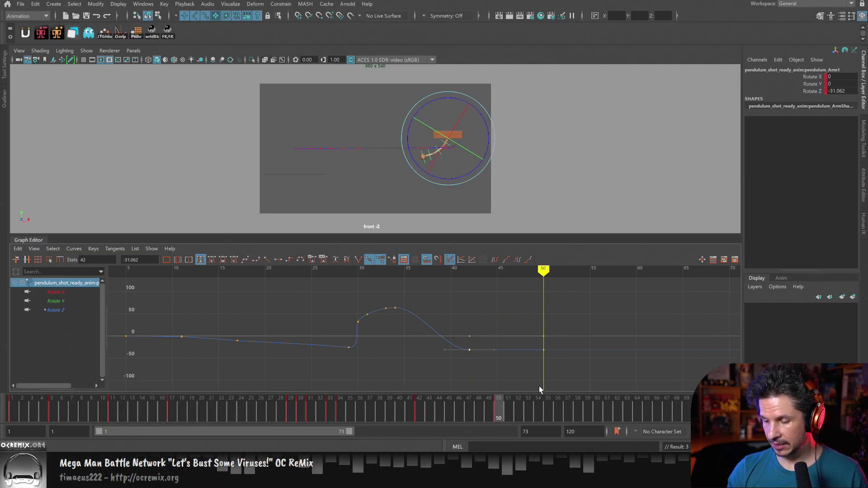
pyautogui.moveTo(564, 343); pyautogui.dragTo(532, 359)
pyautogui.moveTo(554, 370)
pyautogui.keyDown('shift'); pyautogui.mouseDown(button='middle')
pyautogui.moveTo(554, 348)
pyautogui.moveTo(546, 369)
pyautogui.mouseUp(button='middle'); pyautogui.keyUp('shift')
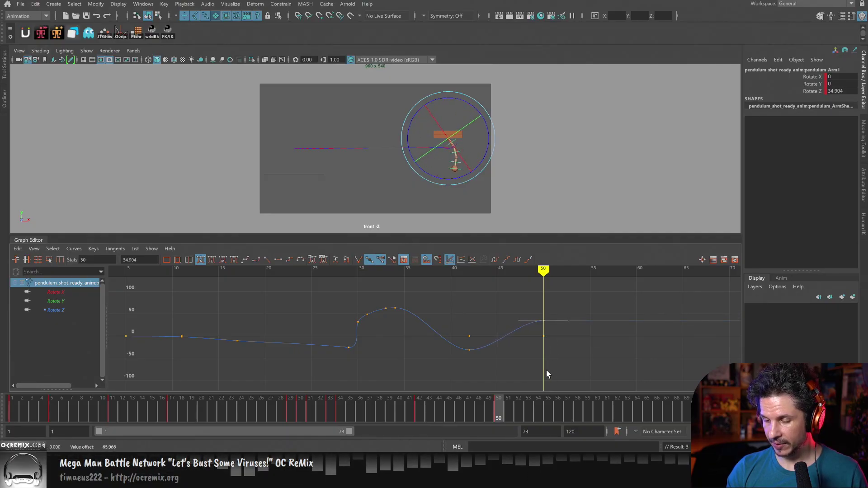
# Key Arm1 on frame 58 and lower its Rotate Z to about -17.26.
pyautogui.moveTo(500, 416); pyautogui.dragTo(578, 420)
pyautogui.press('s')
pyautogui.moveTo(608, 312); pyautogui.dragTo(618, 328)
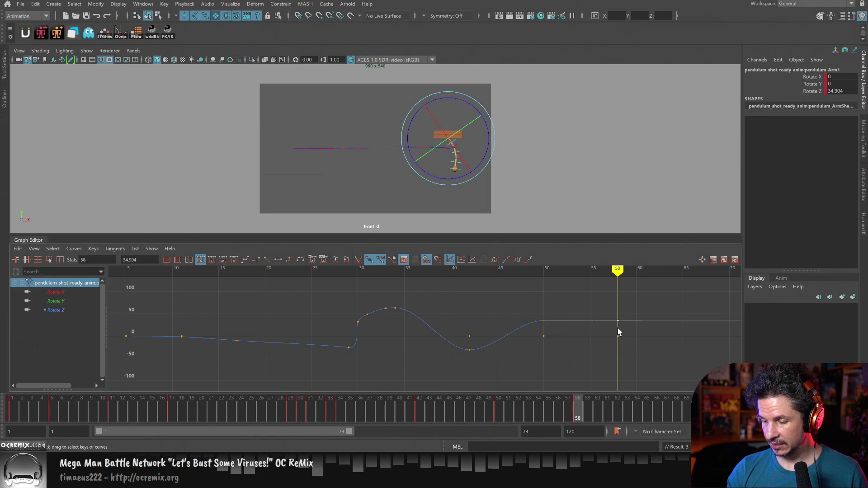
pyautogui.keyDown('shift'); pyautogui.moveTo(620, 345); pyautogui.dragTo(601, 363, button='middle'); pyautogui.keyUp('shift')
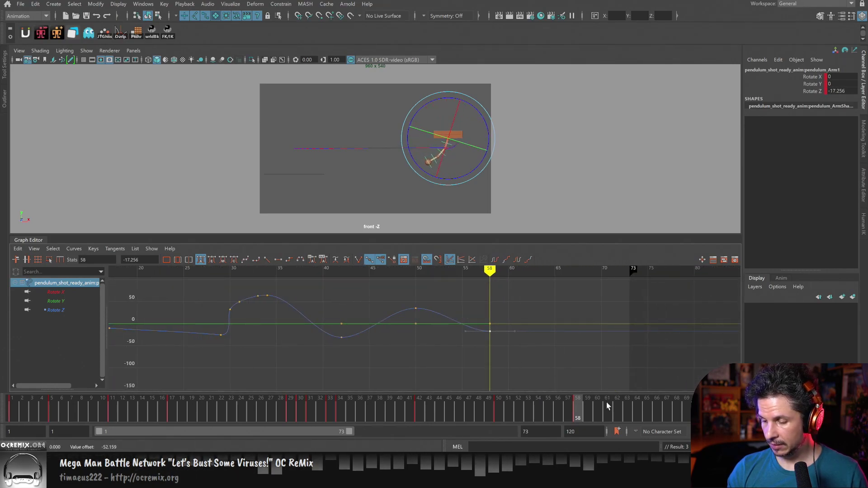
# Key Arm1 on frame 66 and raise its Rotate Z to about 15.98.
pyautogui.moveTo(604, 416); pyautogui.dragTo(657, 413)
pyautogui.press('s')
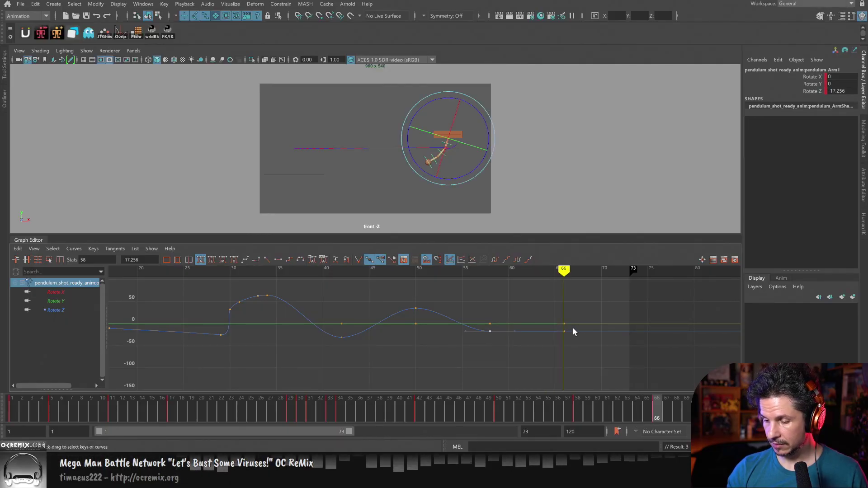
pyautogui.moveTo(573, 328); pyautogui.dragTo(562, 349)
pyautogui.keyDown('shift'); pyautogui.moveTo(564, 349); pyautogui.dragTo(563, 337, button='middle'); pyautogui.keyUp('shift')
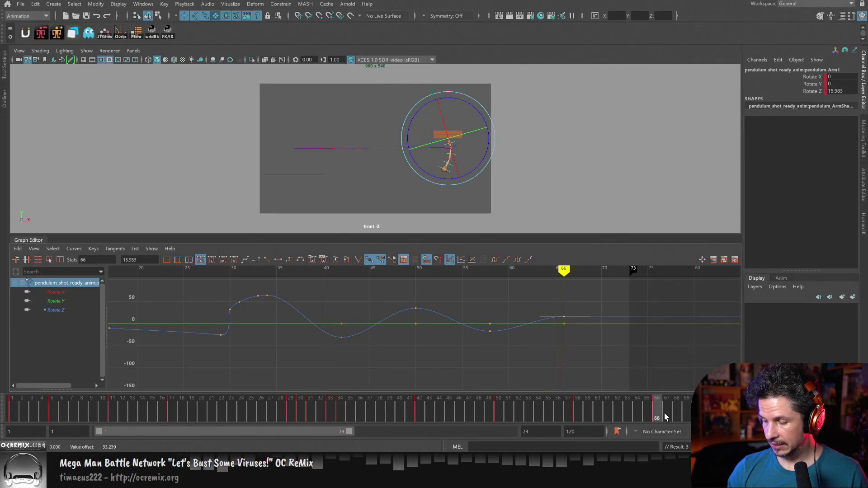
# Extend the playback range to frame 78 and key Arm1's Rotate Z at about -7.03 on frame 74.
pyautogui.moveTo(665, 413); pyautogui.dragTo(717, 416)
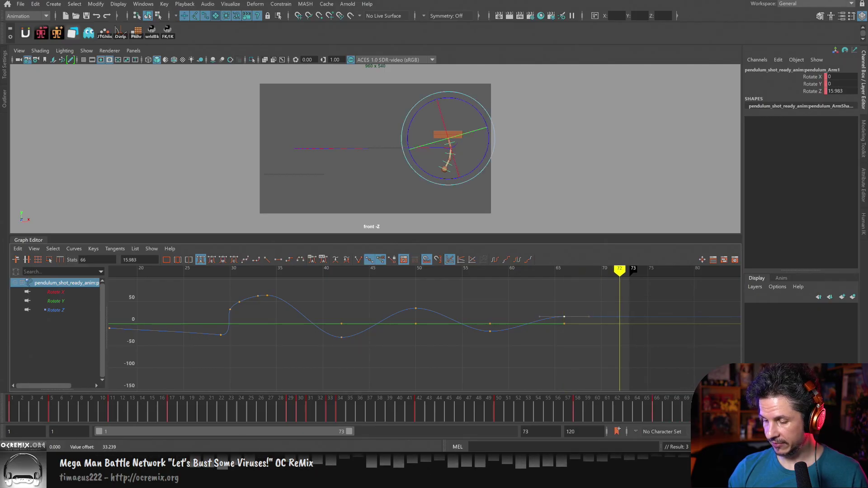
pyautogui.hotkey('alt', '.')
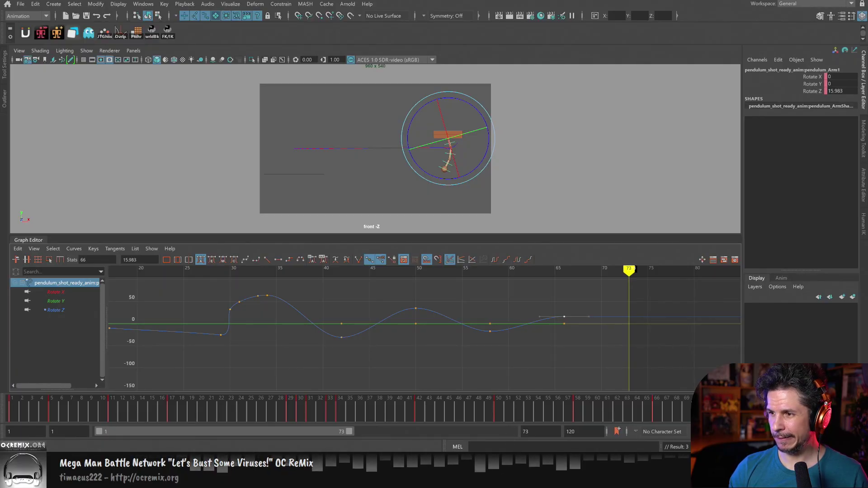
pyautogui.moveTo(348, 433); pyautogui.dragTo(366, 432)
pyautogui.moveTo(633, 416); pyautogui.dragTo(689, 418)
pyautogui.press('e')
pyautogui.press('s')
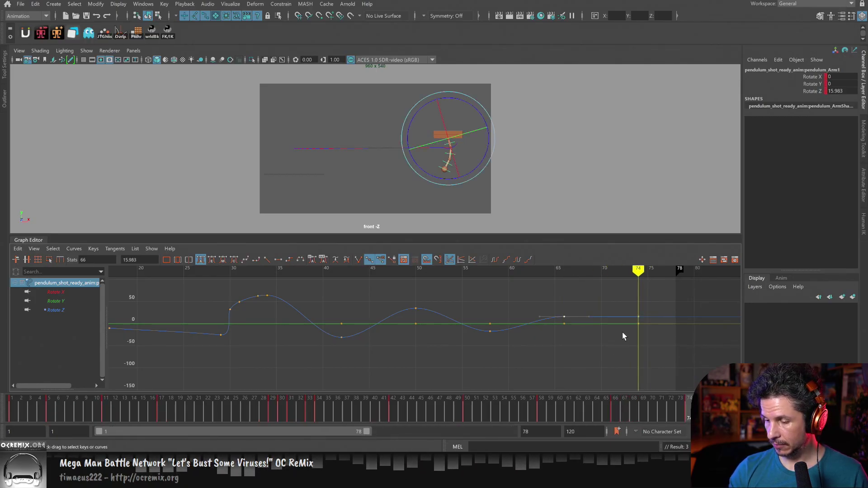
pyautogui.click(637, 318)
pyautogui.keyDown('shift'); pyautogui.moveTo(636, 333); pyautogui.dragTo(636, 345, button='middle'); pyautogui.keyUp('shift')
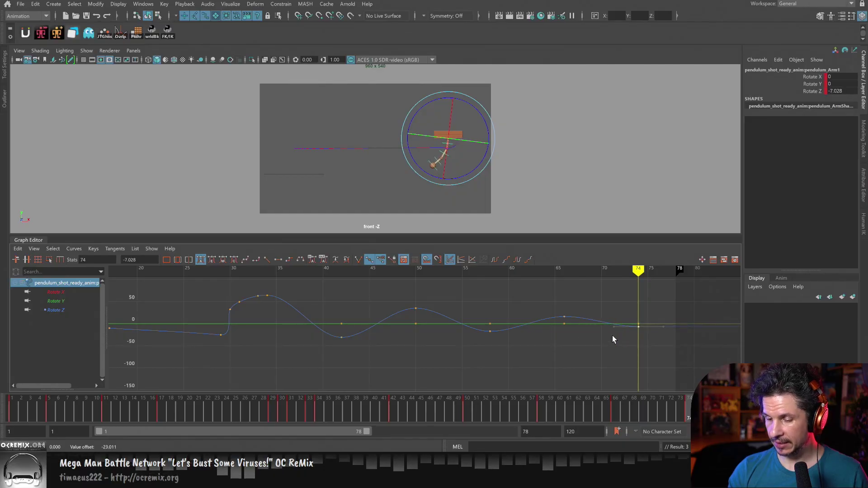
# Play back the shot from just before the base stops to review Arm1's decaying swing, stopping at frame 63.
pyautogui.keyDown('alt'); pyautogui.moveTo(539, 326); pyautogui.dragTo(571, 343, button='middle'); pyautogui.keyUp('alt')
pyautogui.keyDown('alt'); pyautogui.keyDown('shift'); pyautogui.moveTo(570, 343); pyautogui.dragTo(513, 354, button='right'); pyautogui.keyUp('shift'); pyautogui.keyUp('alt')
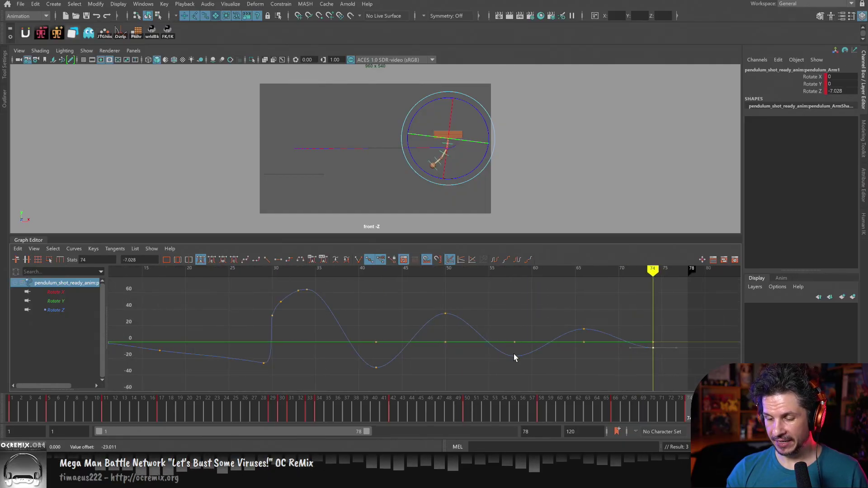
pyautogui.click(263, 409)
pyautogui.hotkey('alt', 'v')
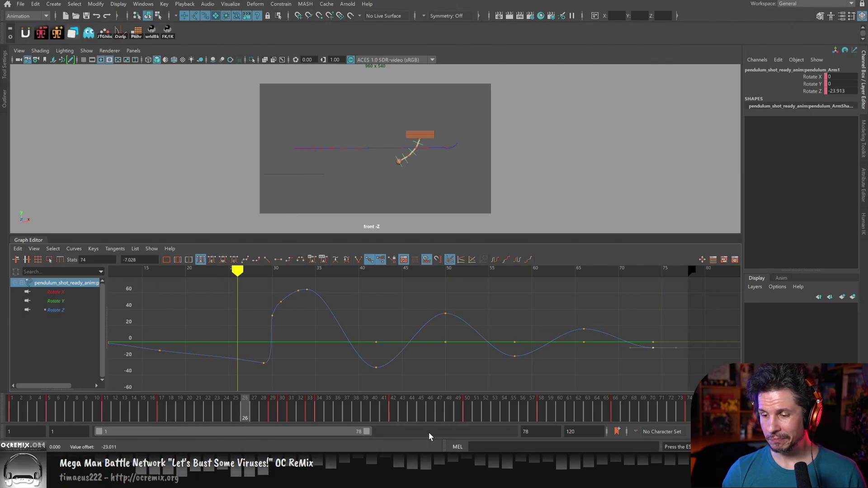
pyautogui.press('Escape')
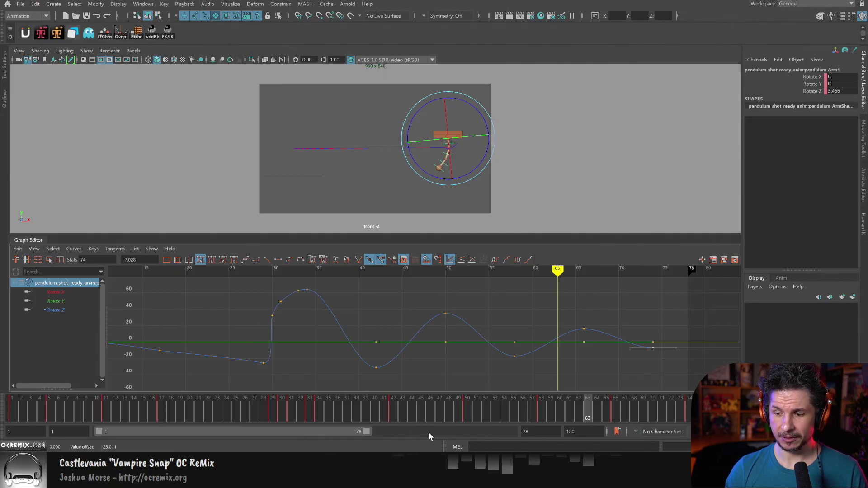
pyautogui.keyDown('alt'); pyautogui.keyDown('shift'); pyautogui.moveTo(470, 374); pyautogui.dragTo(489, 371, button='right'); pyautogui.keyUp('shift'); pyautogui.keyUp('alt')
pyautogui.keyDown('alt'); pyautogui.moveTo(497, 369); pyautogui.dragTo(488, 370, button='middle'); pyautogui.keyUp('alt')
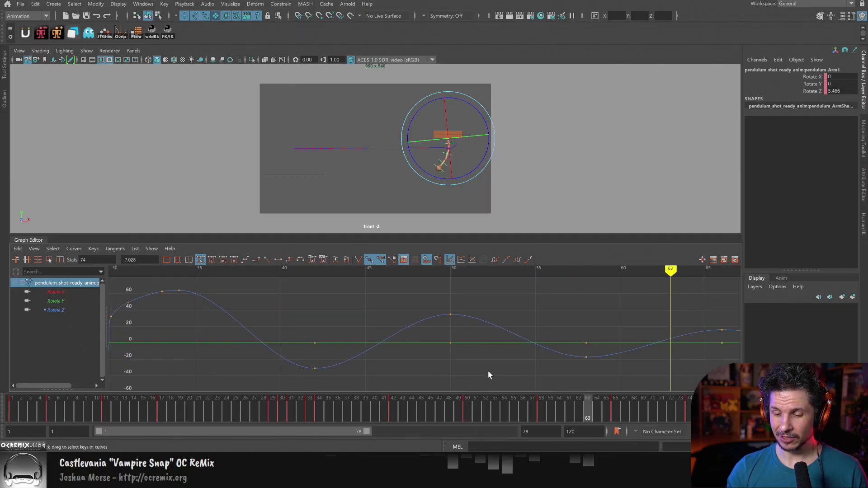
pyautogui.scroll(-2, 487, 370)
pyautogui.press('a')
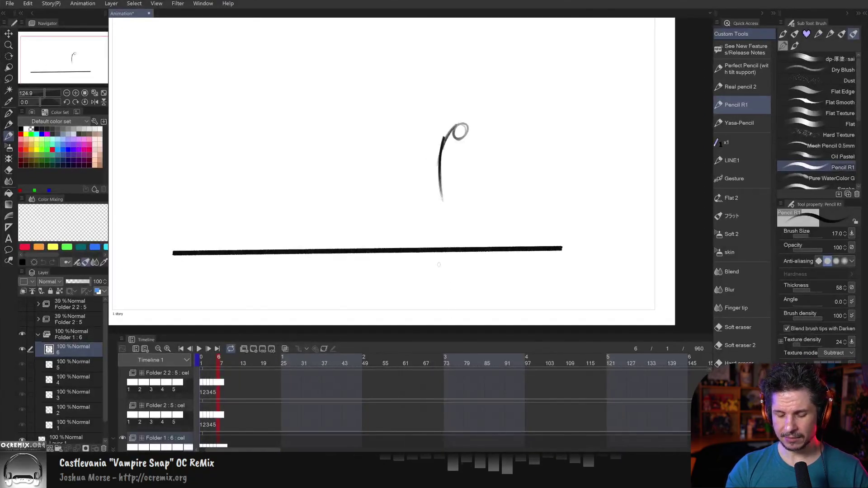
# Switch to the Clip Studio Paint animation file, hide Folder 1 and Layer 1, and add a new raster layer above the Paper layer.
pyautogui.click(21, 334)
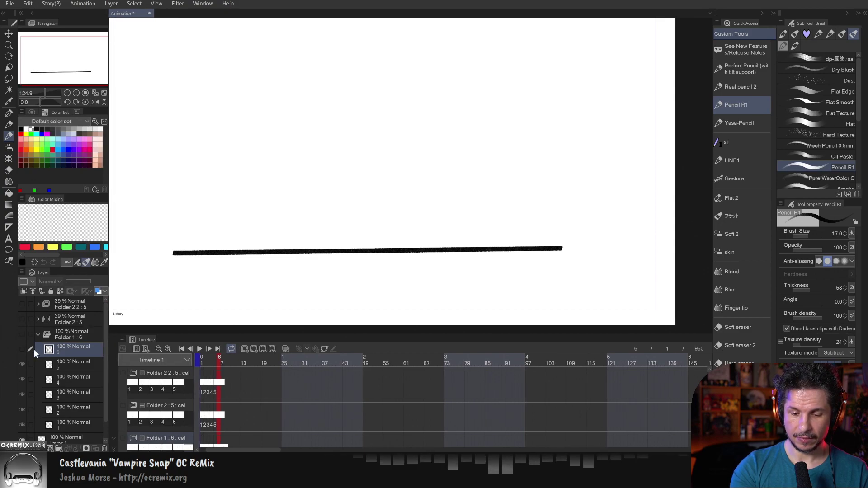
pyautogui.click(38, 335)
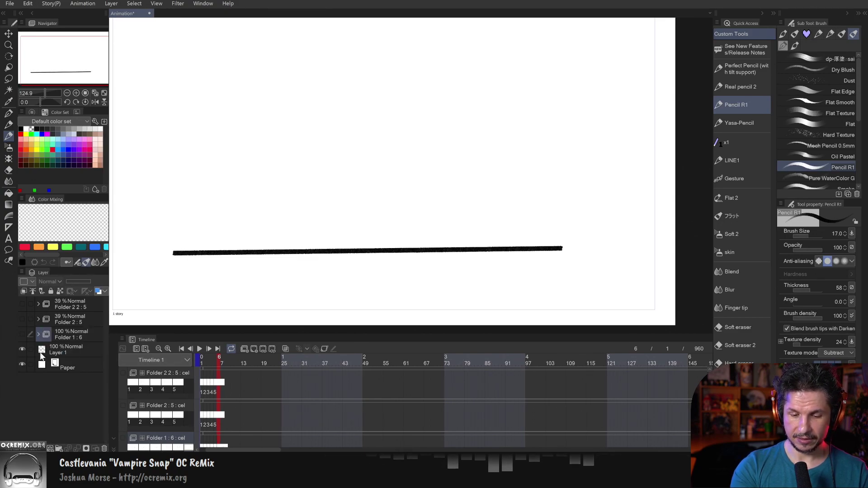
pyautogui.click(21, 349)
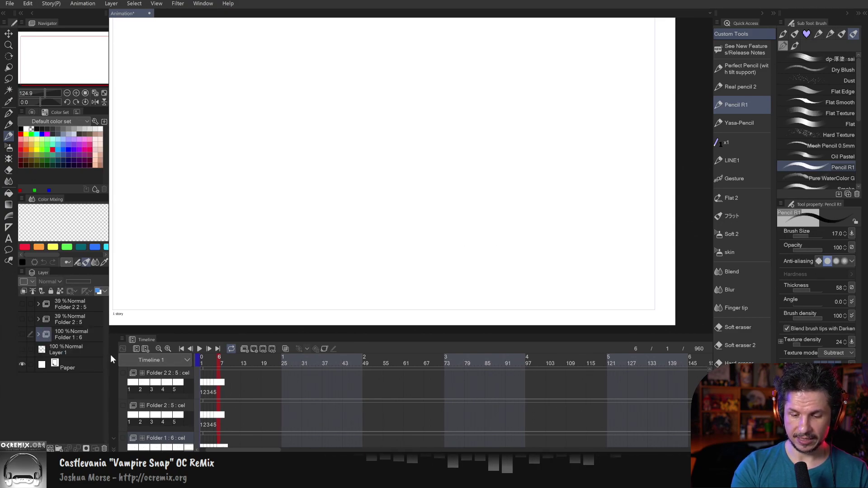
pyautogui.click(80, 368)
pyautogui.click(42, 447)
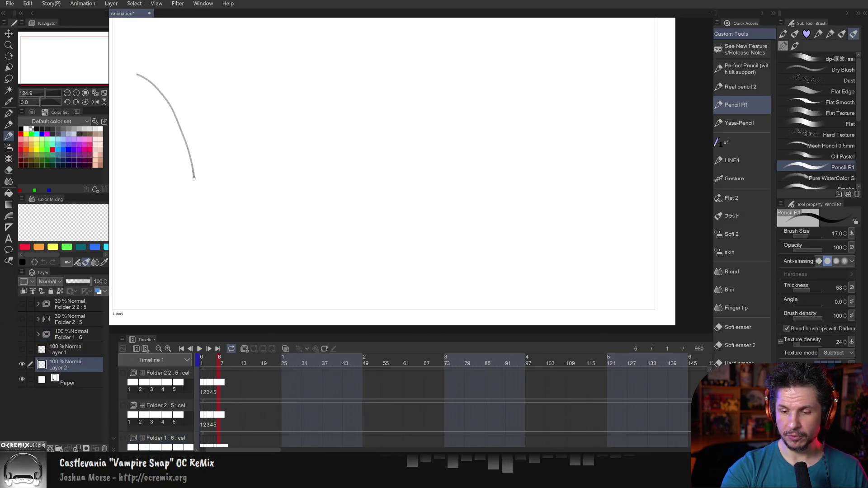
# Sketch a bouncing path whose arcs shrink toward the end, with a descending guide line along the bounce peaks.
pyautogui.moveTo(194, 182); pyautogui.dragTo(258, 125)
pyautogui.moveTo(297, 174)
pyautogui.mouseDown()
pyautogui.moveTo(330, 147)
pyautogui.moveTo(371, 168)
pyautogui.mouseUp()
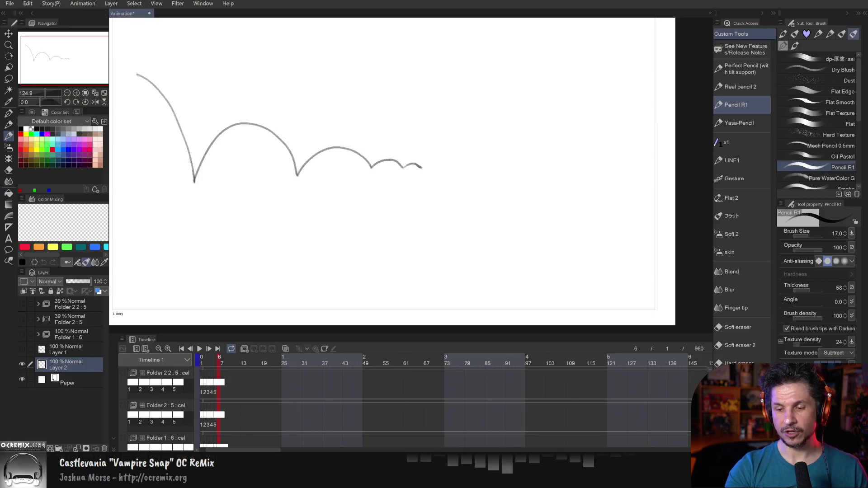
pyautogui.moveTo(176, 84); pyautogui.dragTo(443, 160)
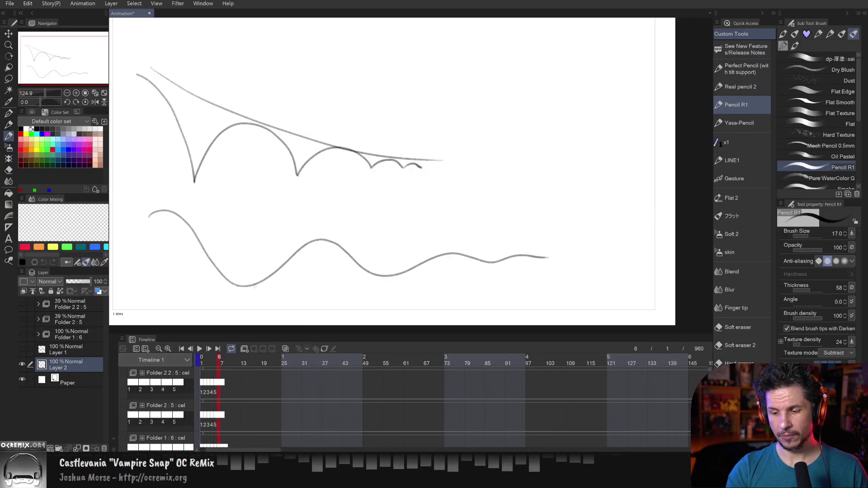
# Replace the wavy curve below the bounce path with a ground line, shrinking bounces above it and dashed mirrored arcs below.
pyautogui.hotkey('ctrl', 'z')
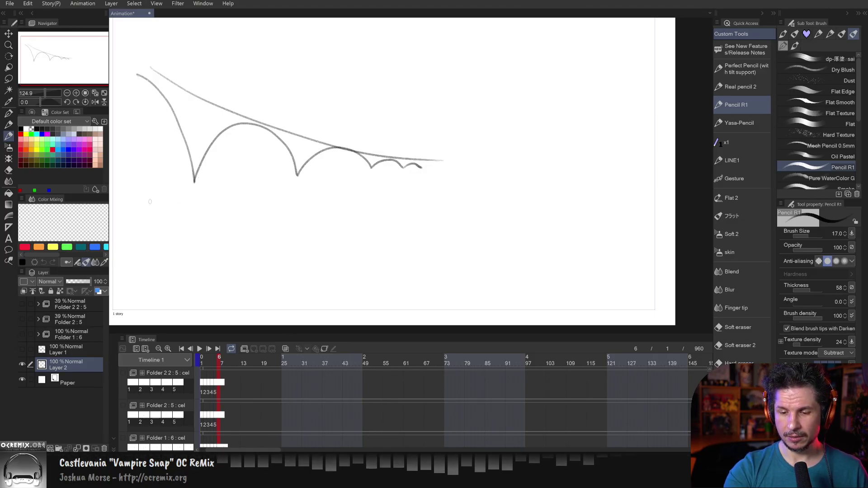
pyautogui.moveTo(144, 241); pyautogui.dragTo(497, 253)
pyautogui.hotkey('ctrl', 'z')
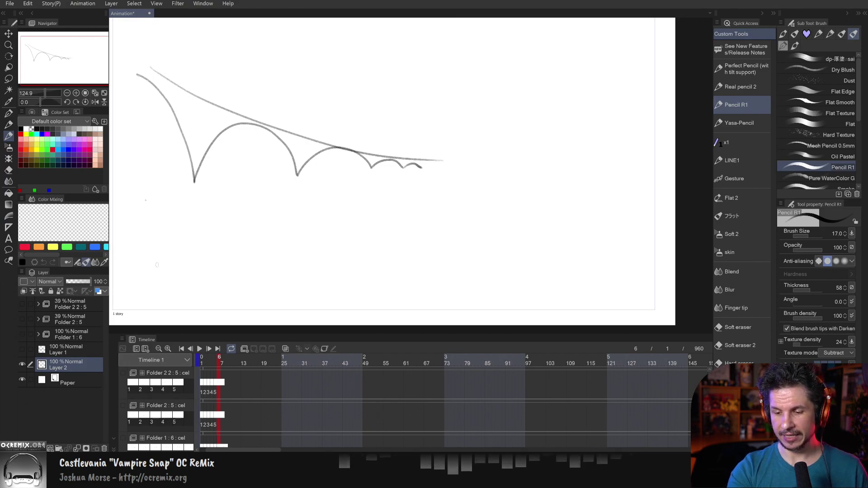
pyautogui.moveTo(152, 262); pyautogui.dragTo(492, 266)
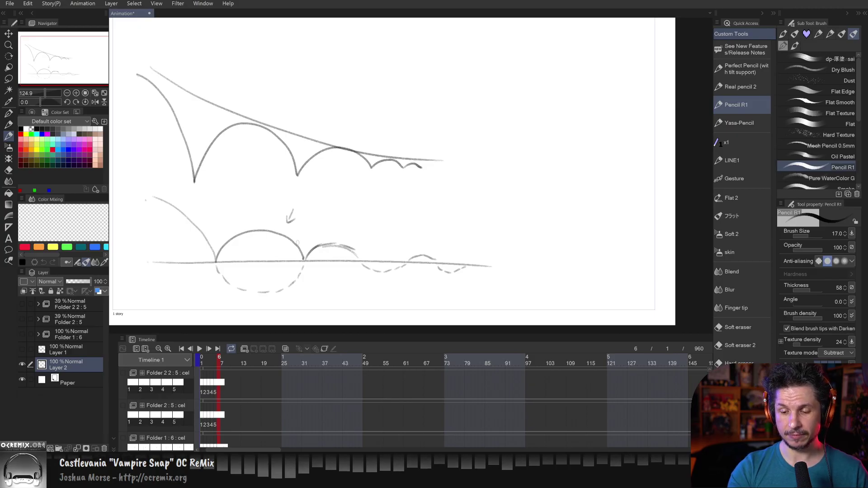
# Erase the first upper arc and most of the ground line so the remaining arcs alternate as a decaying wave.
pyautogui.press('e')
pyautogui.moveTo(294, 245)
pyautogui.mouseDown()
pyautogui.moveTo(290, 211)
pyautogui.moveTo(226, 248)
pyautogui.moveTo(301, 248)
pyautogui.mouseUp()
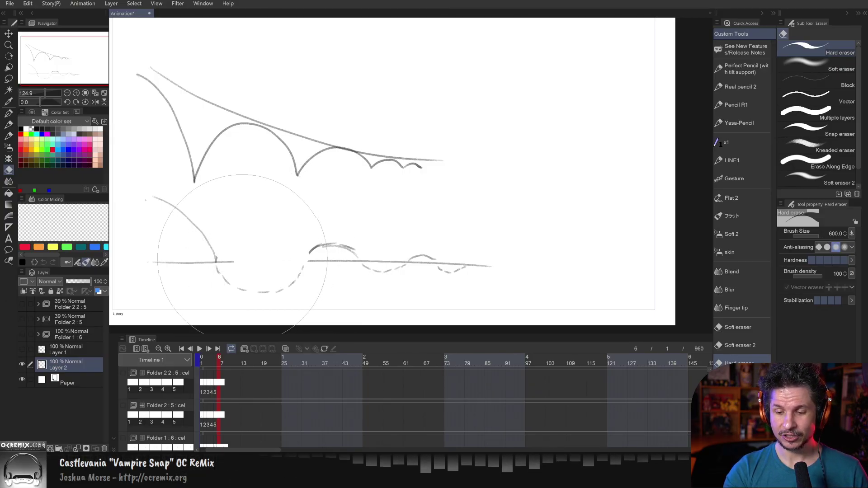
pyautogui.moveTo(213, 255)
pyautogui.mouseDown()
pyautogui.moveTo(194, 255)
pyautogui.moveTo(364, 256)
pyautogui.moveTo(329, 253)
pyautogui.moveTo(387, 263)
pyautogui.moveTo(384, 272)
pyautogui.moveTo(446, 253)
pyautogui.moveTo(427, 252)
pyautogui.moveTo(481, 250)
pyautogui.mouseUp()
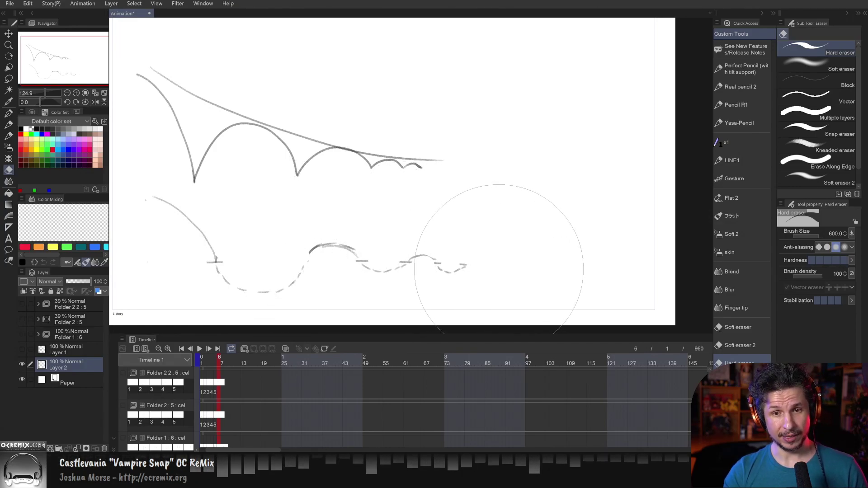
# Sketch two converging guide lines with the pencil, one above the wave's peaks and one below its troughs.
pyautogui.press('b')
pyautogui.moveTo(194, 202)
pyautogui.mouseDown()
pyautogui.moveTo(384, 240)
pyautogui.moveTo(487, 242)
pyautogui.mouseUp()
pyautogui.moveTo(248, 307)
pyautogui.mouseDown()
pyautogui.moveTo(366, 276)
pyautogui.moveTo(496, 273)
pyautogui.mouseUp()
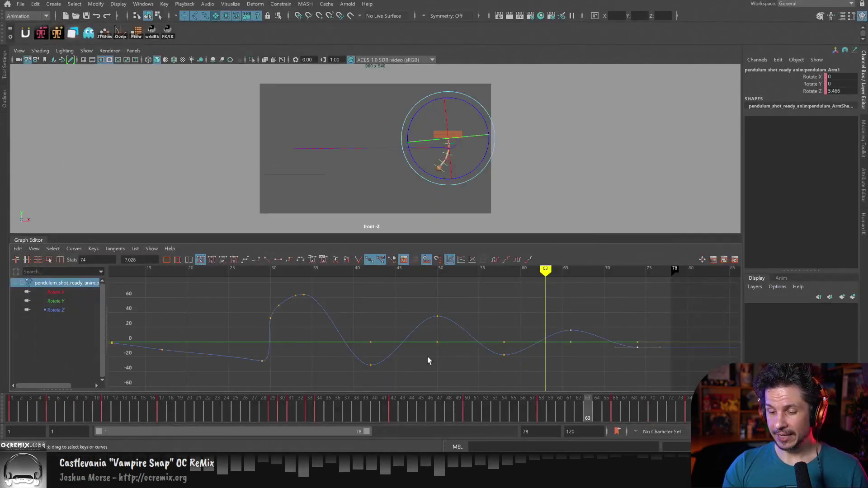
# Switch back to Maya and set Arm1's Rotate Z to 0 on the frame 74 key.
pyautogui.click(370, 366)
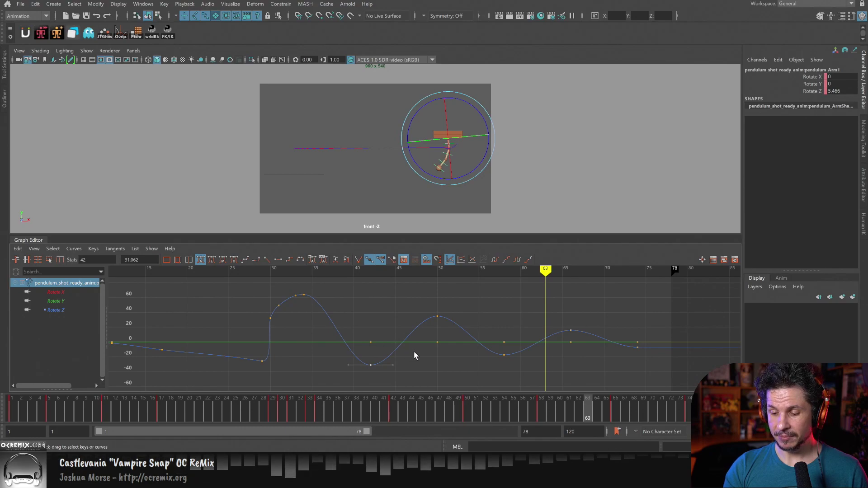
pyautogui.moveTo(415, 353)
pyautogui.keyDown('alt'); pyautogui.mouseDown(button='right')
pyautogui.moveTo(399, 337)
pyautogui.moveTo(431, 354)
pyautogui.mouseUp(button='right'); pyautogui.keyUp('alt')
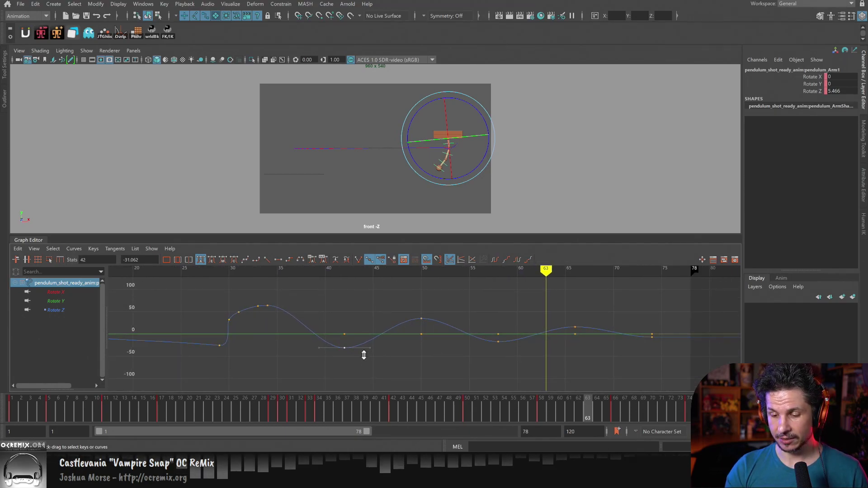
pyautogui.keyDown('alt'); pyautogui.moveTo(433, 366); pyautogui.dragTo(477, 370, button='right'); pyautogui.keyUp('alt')
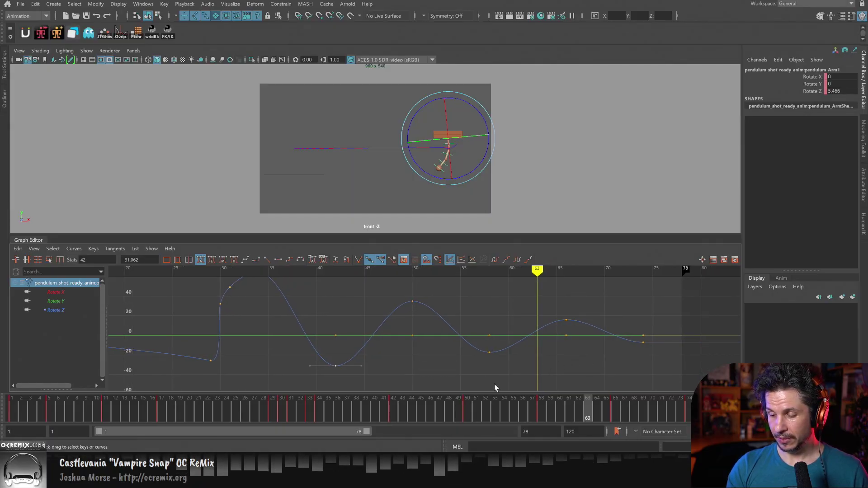
pyautogui.click(685, 400)
pyautogui.moveTo(633, 350); pyautogui.dragTo(664, 331)
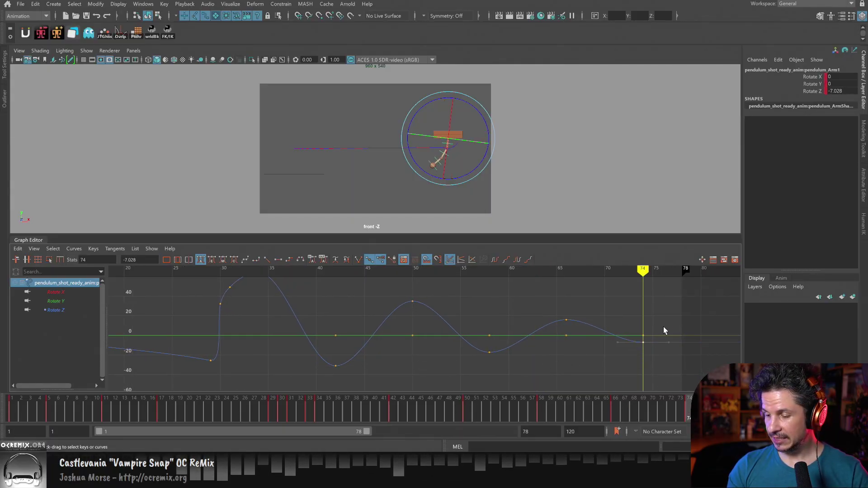
pyautogui.click(840, 90)
pyautogui.write('0')
pyautogui.press('Return')
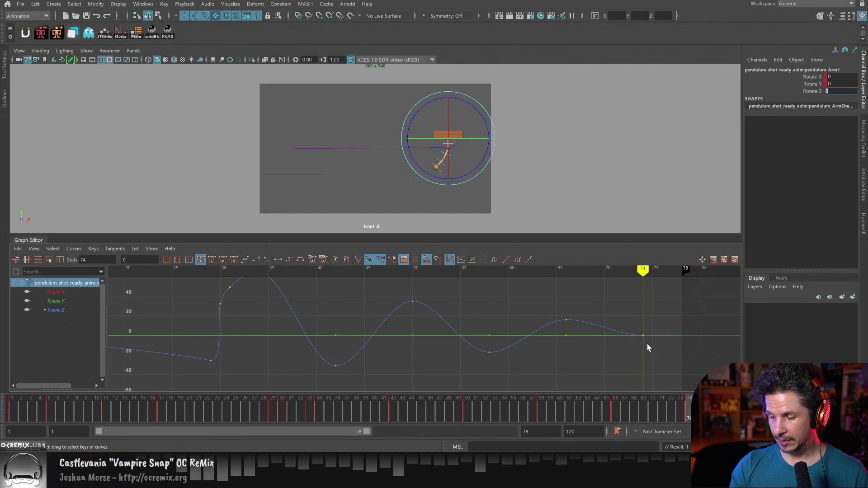
# Compare Arm1's Rotate Z key on frame 42 with the first swing's peak on frame 34.
pyautogui.keyDown('alt'); pyautogui.moveTo(427, 349); pyautogui.dragTo(420, 359, button='middle'); pyautogui.keyUp('alt')
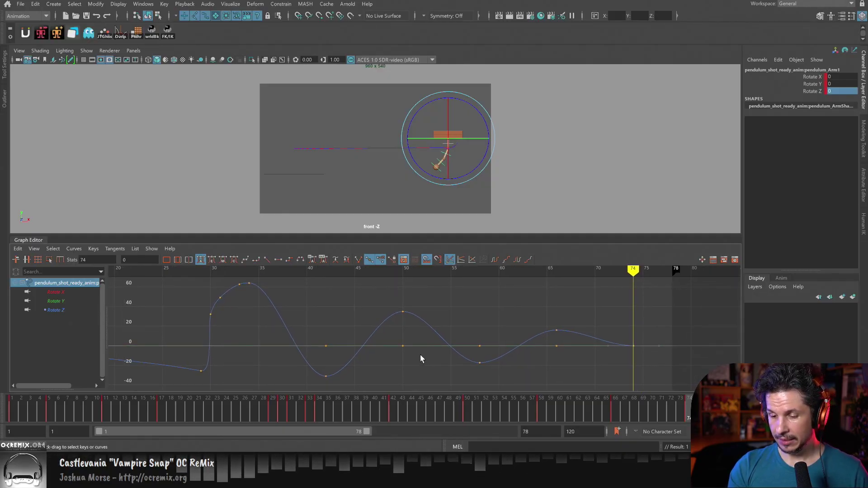
pyautogui.keyDown('alt'); pyautogui.moveTo(420, 359); pyautogui.dragTo(417, 359, button='right'); pyautogui.keyUp('alt')
pyautogui.moveTo(294, 402); pyautogui.dragTo(392, 406)
pyautogui.press('e')
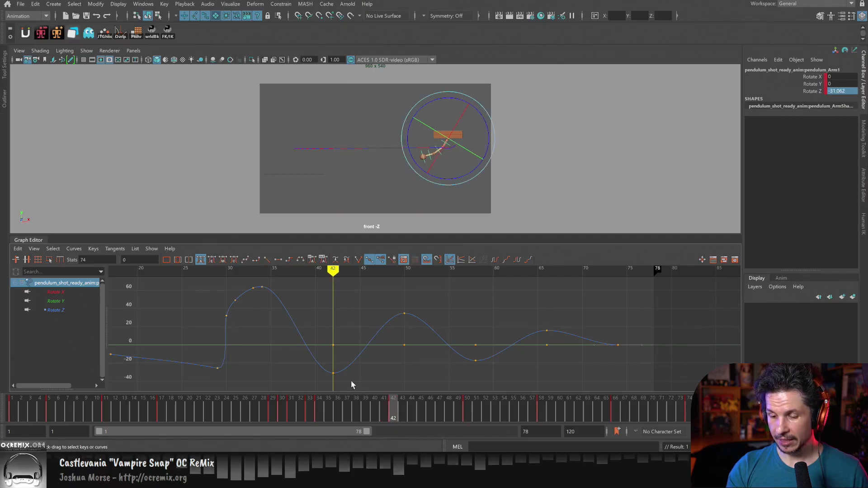
pyautogui.moveTo(320, 362); pyautogui.dragTo(360, 377)
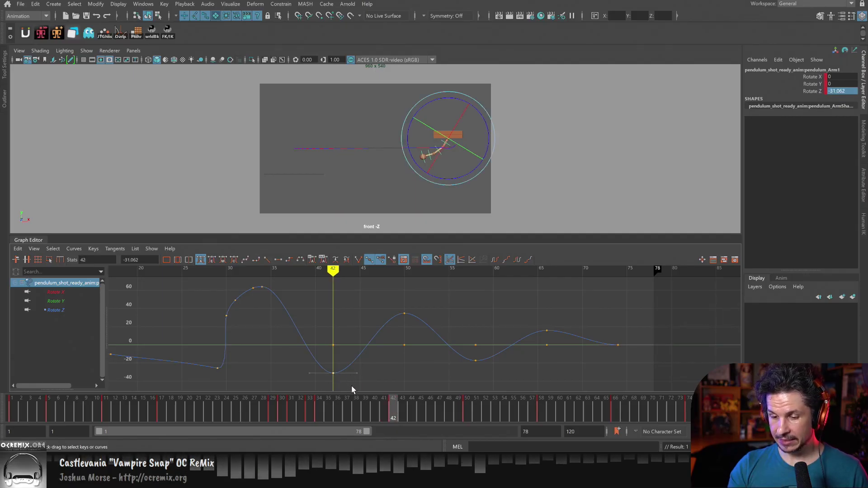
pyautogui.moveTo(258, 278); pyautogui.dragTo(289, 301)
pyautogui.keyDown('alt'); pyautogui.moveTo(392, 391); pyautogui.dragTo(384, 373, button='middle'); pyautogui.keyUp('alt')
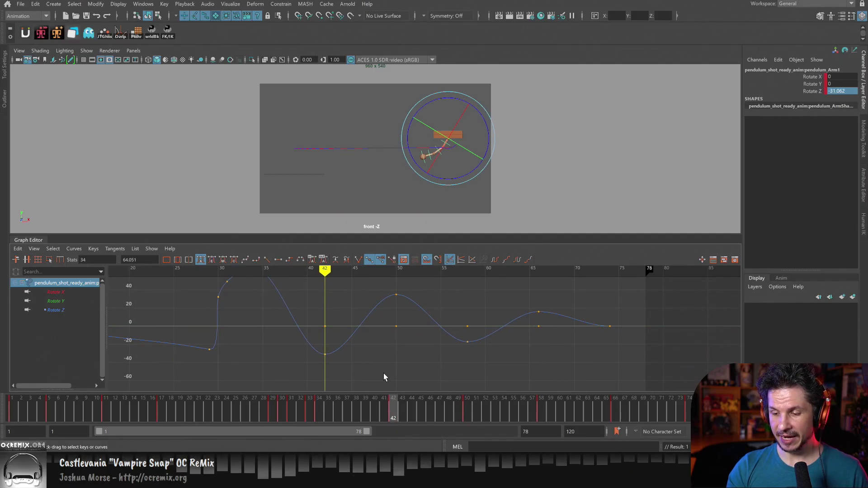
# Try lowering Arm1's frame 42 Rotate Z key to about -67.38 and scrub through the exaggerated swing.
pyautogui.keyDown('alt'); pyautogui.moveTo(397, 310); pyautogui.dragTo(376, 351, button='right'); pyautogui.keyUp('alt')
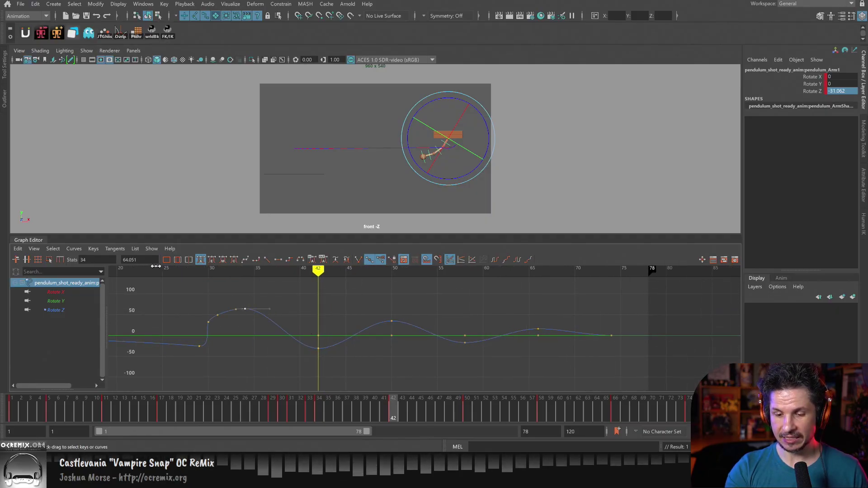
pyautogui.moveTo(300, 335); pyautogui.dragTo(343, 358)
pyautogui.moveTo(343, 319); pyautogui.dragTo(336, 345, button='middle')
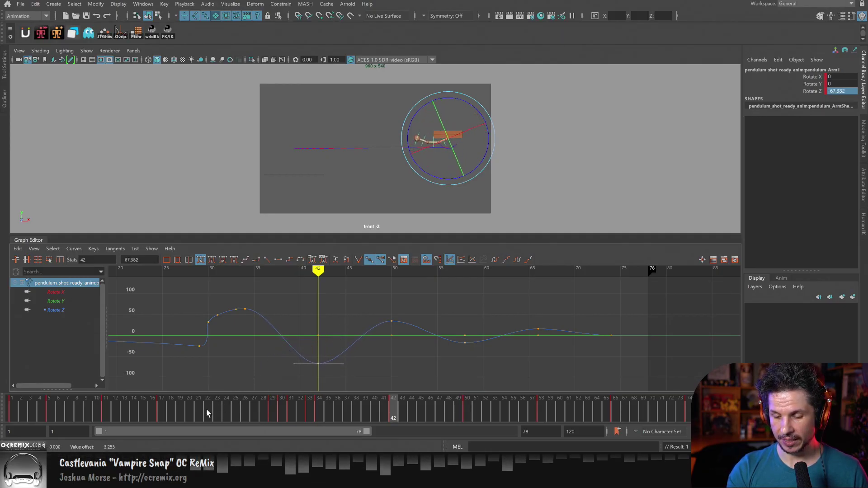
pyautogui.moveTo(348, 411); pyautogui.dragTo(390, 402)
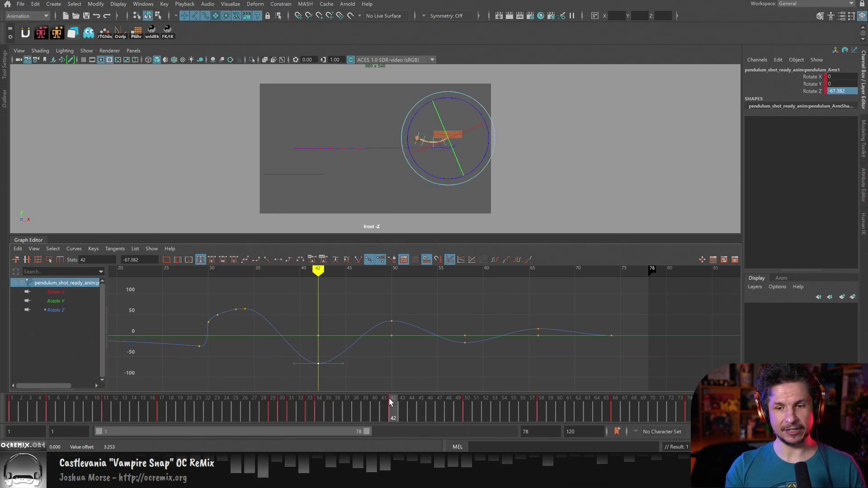
# Set Arm1's frame 42 Rotate Z key to about -29.44.
pyautogui.moveTo(355, 367); pyautogui.dragTo(385, 369, button='middle')
pyautogui.keyDown('alt'); pyautogui.keyDown('shift'); pyautogui.moveTo(385, 369); pyautogui.dragTo(390, 358, button='right'); pyautogui.keyUp('shift'); pyautogui.keyUp('alt')
pyautogui.keyDown('alt'); pyautogui.moveTo(389, 359); pyautogui.dragTo(380, 335, button='middle'); pyautogui.keyUp('alt')
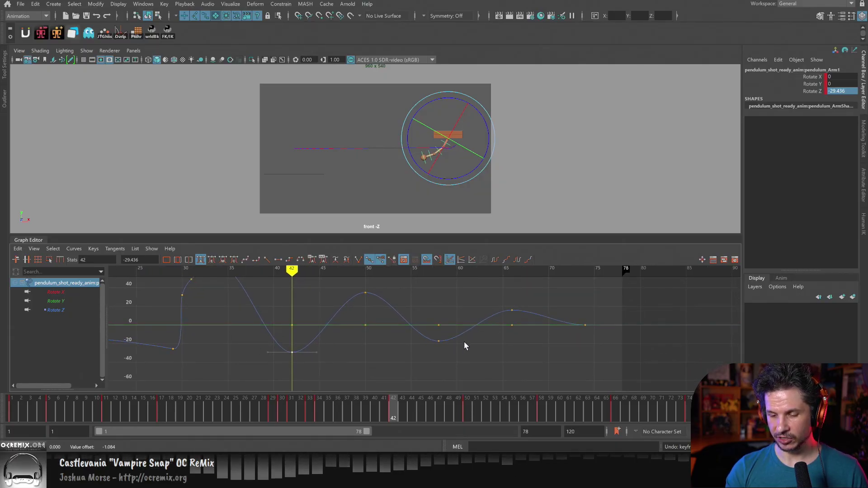
pyautogui.moveTo(466, 346)
pyautogui.keyDown('alt'); pyautogui.mouseDown(button='right')
pyautogui.moveTo(465, 359)
pyautogui.moveTo(480, 362)
pyautogui.mouseUp(button='right'); pyautogui.keyUp('alt')
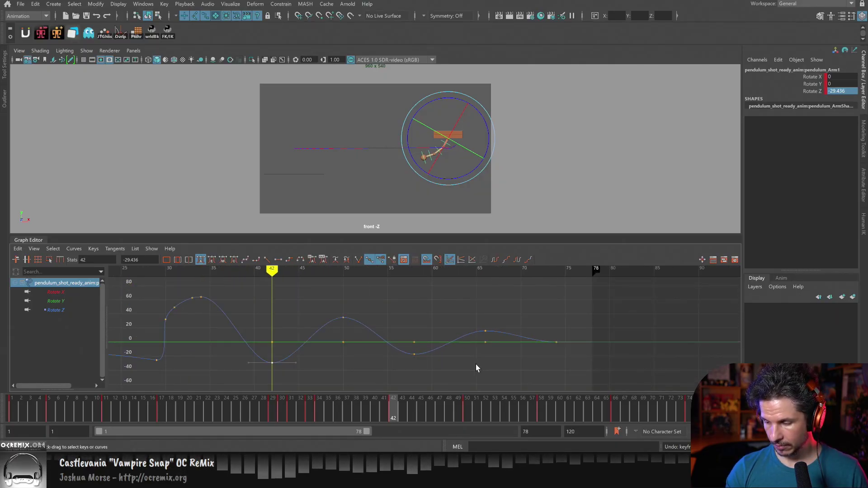
# Lower Arm1's frame 50 Rotate Z key to about 11 to shrink that swing.
pyautogui.click(464, 365)
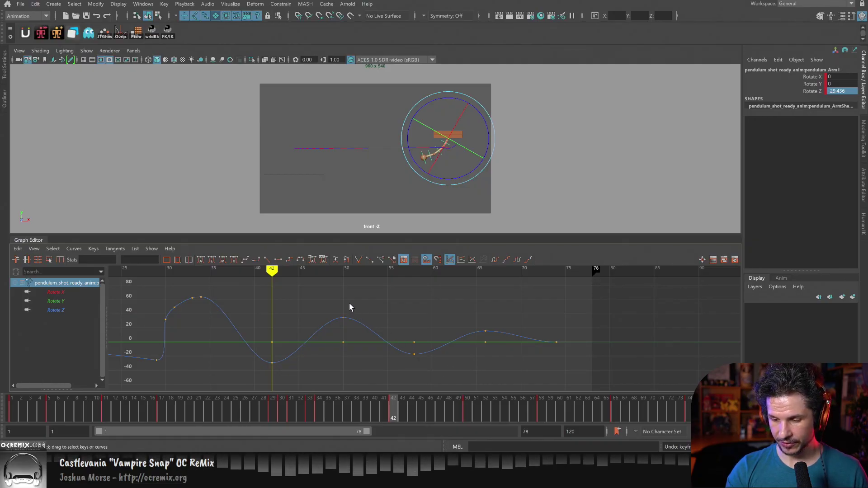
pyautogui.moveTo(351, 306); pyautogui.dragTo(322, 371)
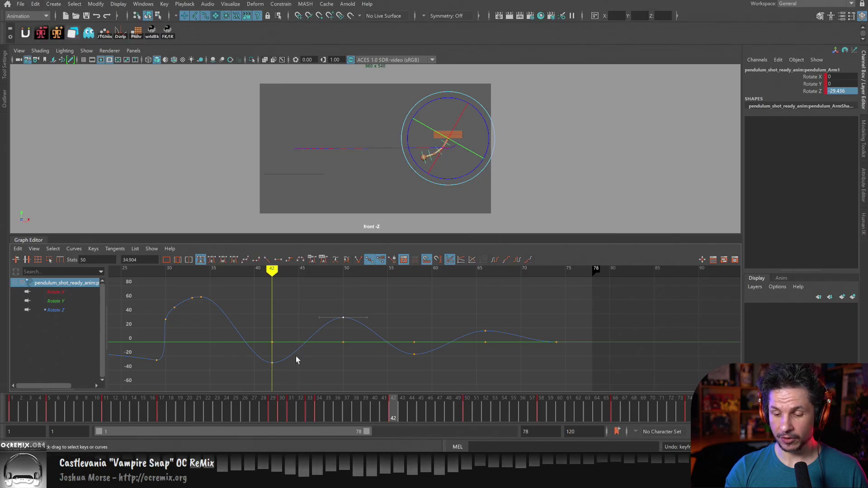
pyautogui.keyDown('shift'); pyautogui.moveTo(396, 310); pyautogui.dragTo(397, 326, button='middle'); pyautogui.keyUp('shift')
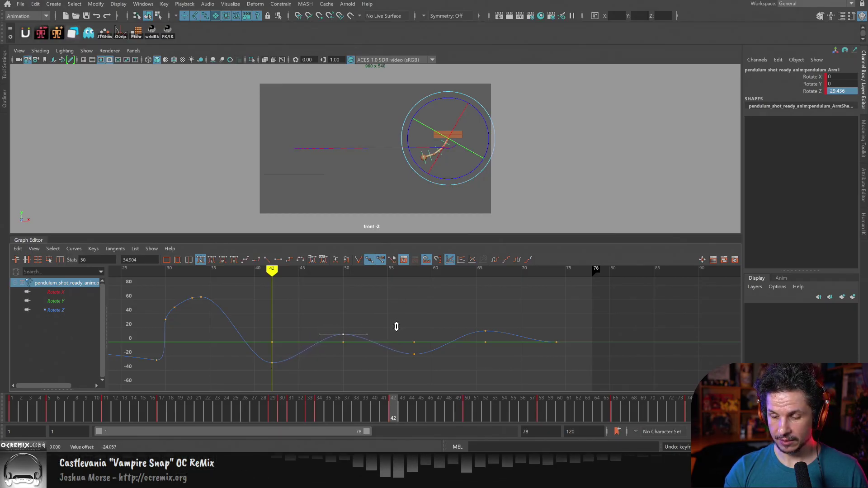
# Reduce Arm1's next two Rotate Z swings to about -6.16 on frame 58 and about 2.09 on frame 66.
pyautogui.keyDown('alt'); pyautogui.moveTo(441, 371); pyautogui.dragTo(447, 345, button='right'); pyautogui.keyUp('alt')
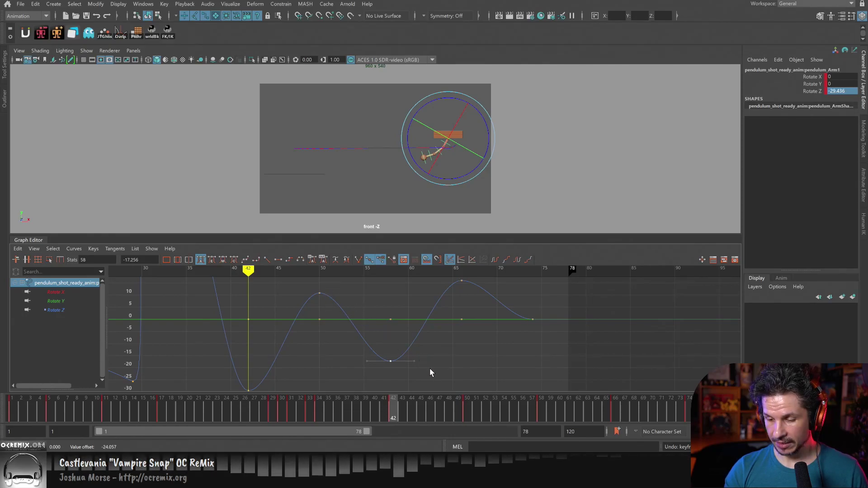
pyautogui.keyDown('shift'); pyautogui.moveTo(430, 368); pyautogui.dragTo(417, 351, button='middle'); pyautogui.keyUp('shift')
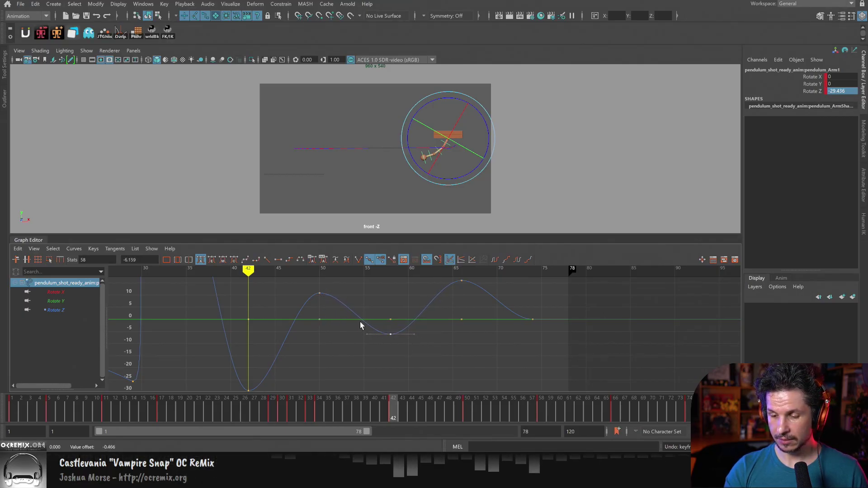
pyautogui.keyDown('alt'); pyautogui.moveTo(508, 338); pyautogui.dragTo(424, 356, button='middle'); pyautogui.keyUp('alt')
pyautogui.click(394, 296)
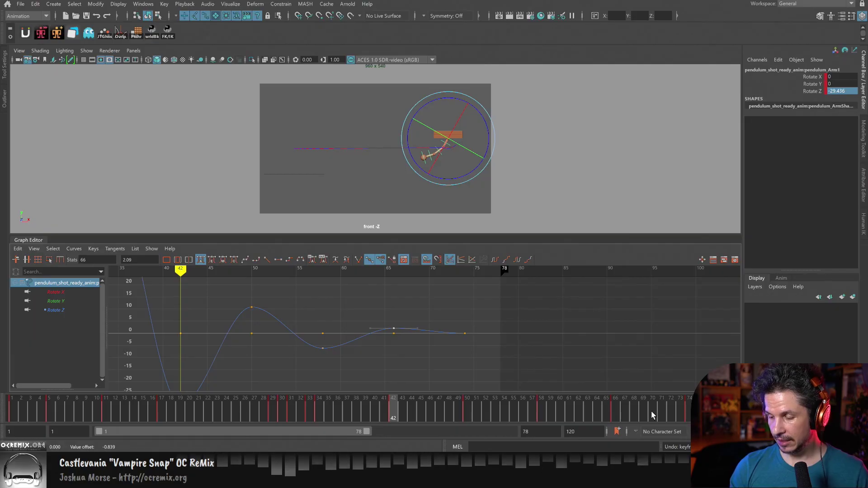
# Scrub back to frame 28, just before the base stops, and inspect the whole decaying Rotate Z curve.
pyautogui.moveTo(661, 412); pyautogui.dragTo(263, 414)
pyautogui.keyDown('alt'); pyautogui.moveTo(417, 338); pyautogui.dragTo(389, 335, button='right'); pyautogui.keyUp('alt')
pyautogui.keyDown('alt'); pyautogui.keyDown('shift'); pyautogui.moveTo(389, 335); pyautogui.dragTo(420, 329, button='right'); pyautogui.keyUp('shift'); pyautogui.keyUp('alt')
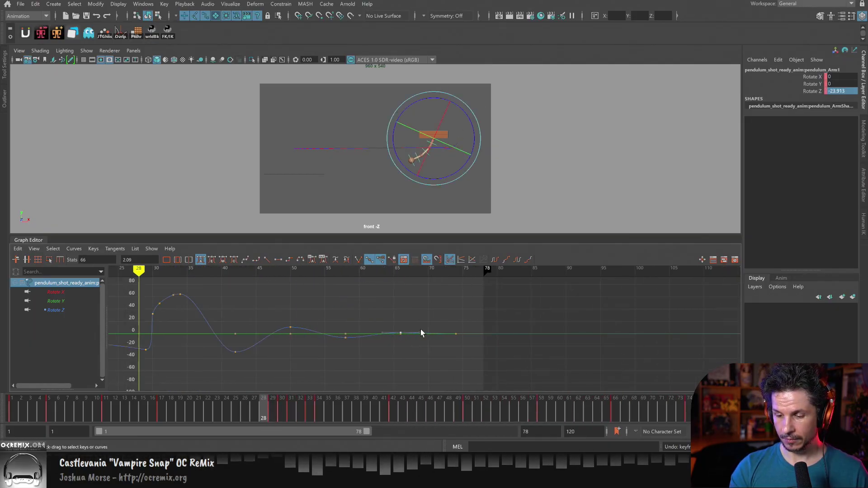
# Review the decaying Rotate Z curve, play the animation, and extend the playback range to end at frame 105.
pyautogui.keyDown('alt'); pyautogui.moveTo(414, 333); pyautogui.dragTo(480, 346, button='middle'); pyautogui.keyUp('alt')
pyautogui.keyDown('alt'); pyautogui.keyDown('shift'); pyautogui.moveTo(479, 346); pyautogui.dragTo(432, 350, button='right'); pyautogui.keyUp('shift'); pyautogui.keyUp('alt')
pyautogui.keyDown('alt'); pyautogui.moveTo(432, 355); pyautogui.dragTo(545, 353, button='middle'); pyautogui.keyUp('alt')
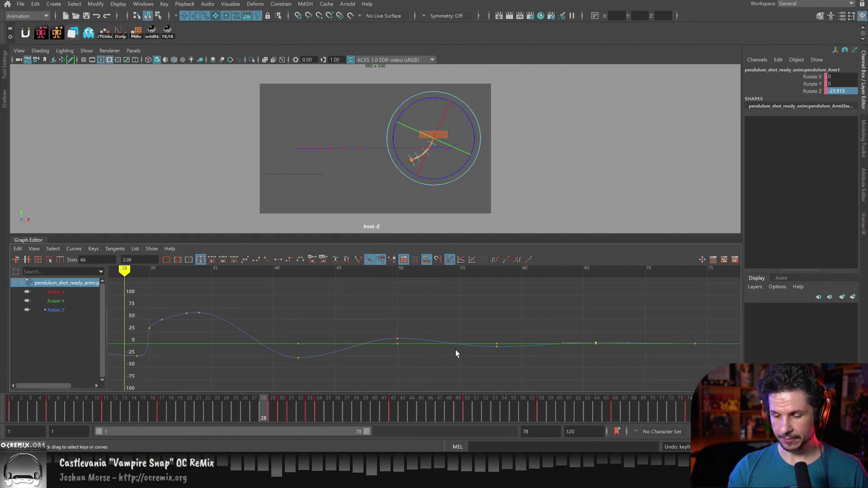
pyautogui.keyDown('alt'); pyautogui.keyDown('shift'); pyautogui.moveTo(455, 349); pyautogui.dragTo(466, 345, button='right'); pyautogui.keyUp('shift'); pyautogui.keyUp('alt')
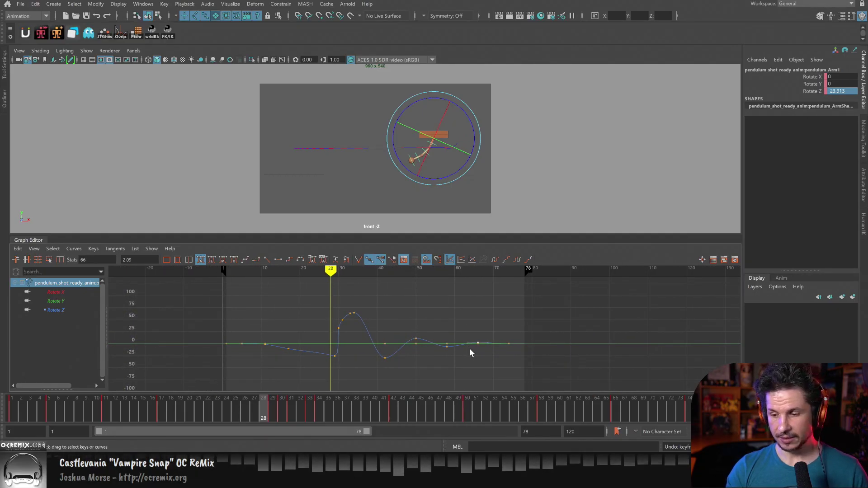
pyautogui.hotkey('alt', 'v')
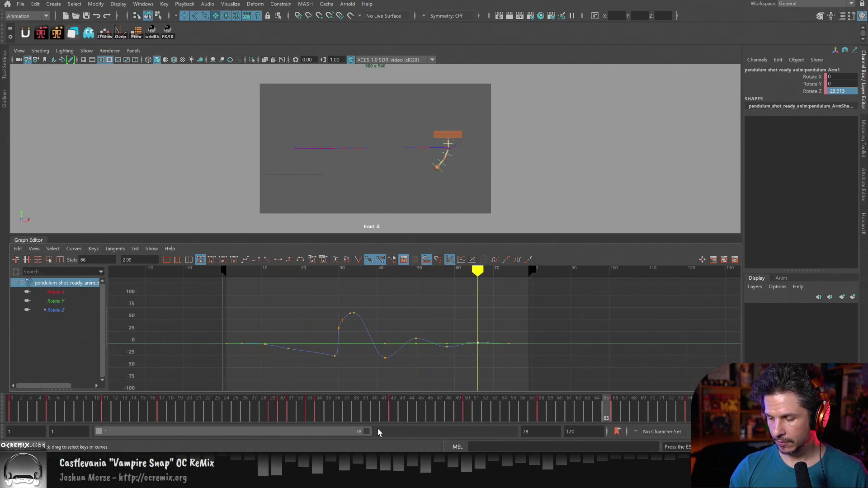
pyautogui.moveTo(367, 432); pyautogui.dragTo(459, 431)
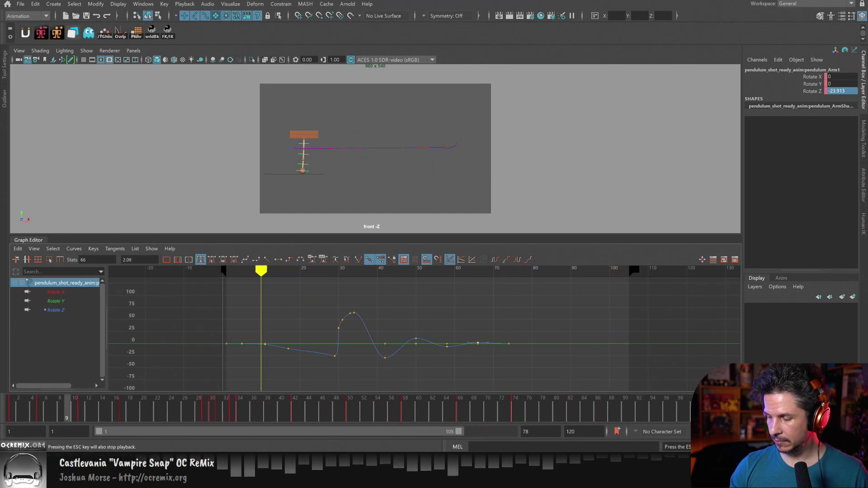
pyautogui.press('Escape')
# Key Arm1's rotation at 0 on frame 82 and lower its frame 74 Rotate Z key to about -1.31.
pyautogui.moveTo(520, 417); pyautogui.dragTo(569, 420)
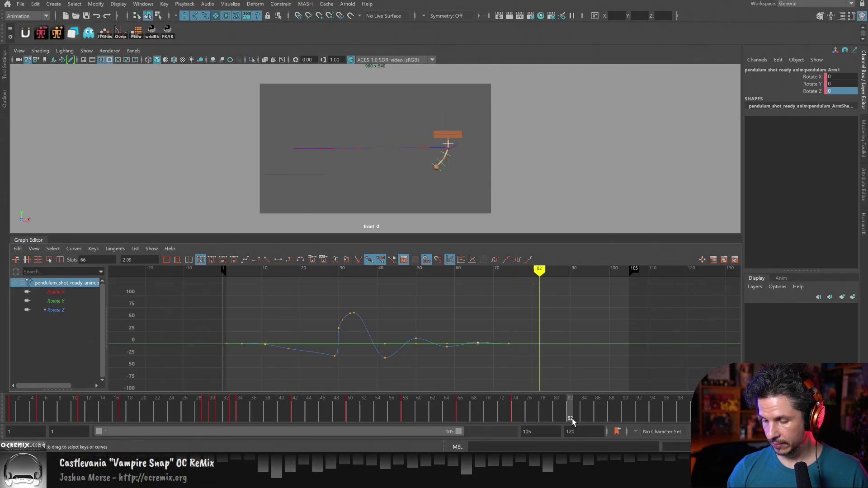
pyautogui.press('s')
pyautogui.keyDown('alt'); pyautogui.keyDown('shift'); pyautogui.moveTo(511, 338); pyautogui.dragTo(514, 365, button='right'); pyautogui.keyUp('shift'); pyautogui.keyUp('alt')
pyautogui.keyDown('alt'); pyautogui.moveTo(514, 365); pyautogui.dragTo(508, 330, button='middle'); pyautogui.keyUp('alt')
pyautogui.keyDown('alt'); pyautogui.keyDown('shift'); pyautogui.moveTo(508, 330); pyautogui.dragTo(519, 350, button='right'); pyautogui.keyUp('shift'); pyautogui.keyUp('alt')
pyautogui.keyDown('alt'); pyautogui.moveTo(504, 378); pyautogui.dragTo(506, 332, button='middle'); pyautogui.keyUp('alt')
pyautogui.click(488, 332)
pyautogui.scroll(-8, 508, 332)
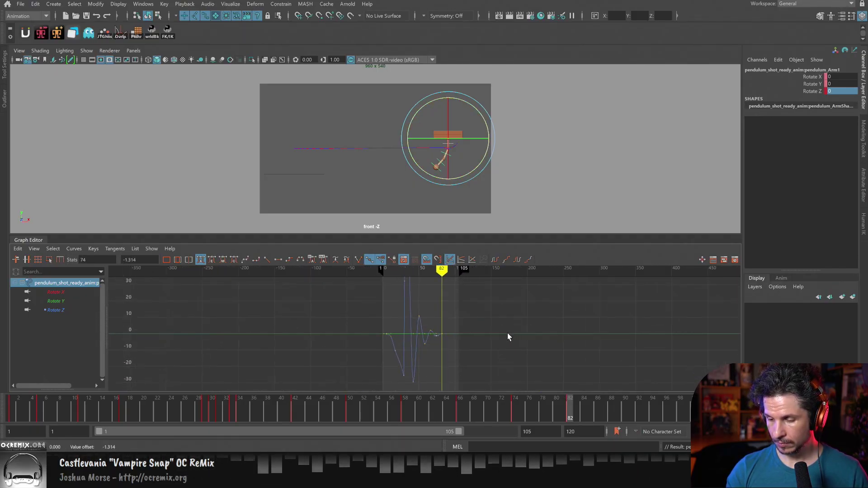
# Enlarge Arm1's Rotate Z swings to about -47.57 on frame 42 and about 35.6 on frame 50.
pyautogui.keyDown('alt'); pyautogui.keyDown('shift'); pyautogui.moveTo(508, 334); pyautogui.dragTo(646, 339, button='right'); pyautogui.keyUp('shift'); pyautogui.keyUp('alt')
pyautogui.scroll(-1, 508, 341)
pyautogui.keyDown('alt'); pyautogui.keyDown('shift'); pyautogui.moveTo(506, 343); pyautogui.dragTo(547, 358, button='right'); pyautogui.keyUp('shift'); pyautogui.keyUp('alt')
pyautogui.scroll(-3, 510, 354)
pyautogui.click(386, 326)
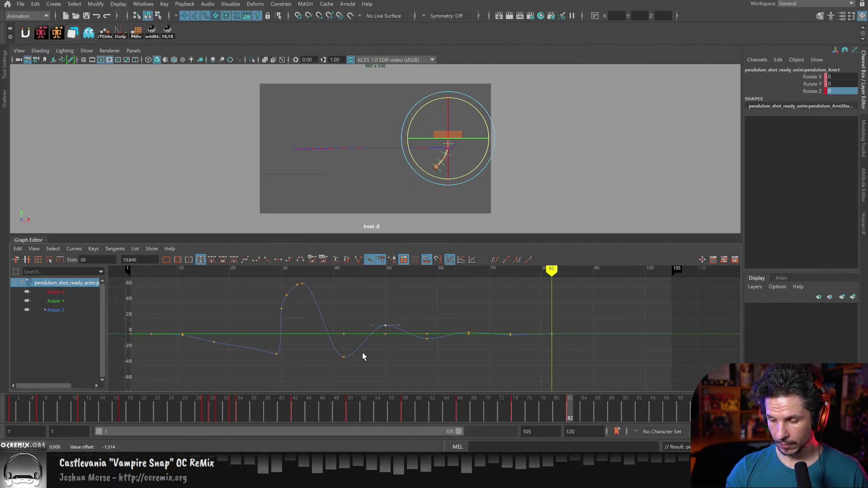
pyautogui.moveTo(284, 408)
pyautogui.mouseDown()
pyautogui.moveTo(277, 416)
pyautogui.moveTo(295, 418)
pyautogui.mouseUp()
pyautogui.click(344, 357)
pyautogui.moveTo(352, 347); pyautogui.dragTo(391, 336, button='middle')
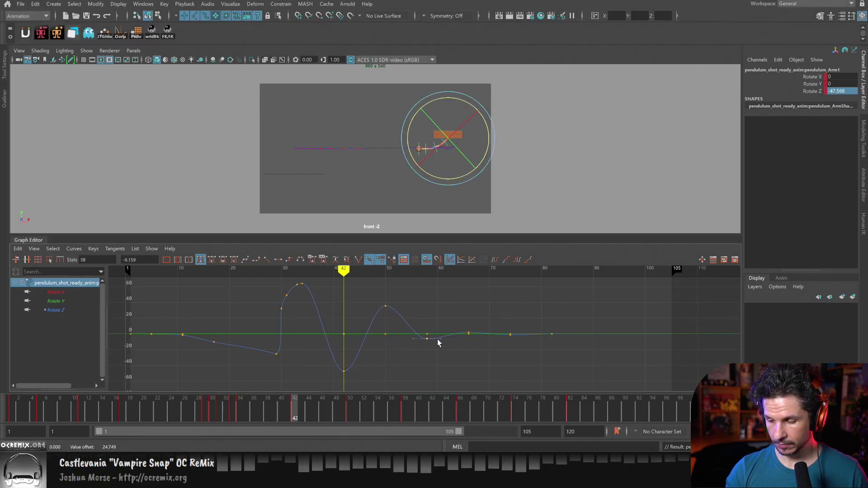
# Enlarge Arm1's Rotate Z swings on frames 58, 66 and 74, bringing frame 74 to about -6.78.
pyautogui.moveTo(450, 319); pyautogui.dragTo(498, 359)
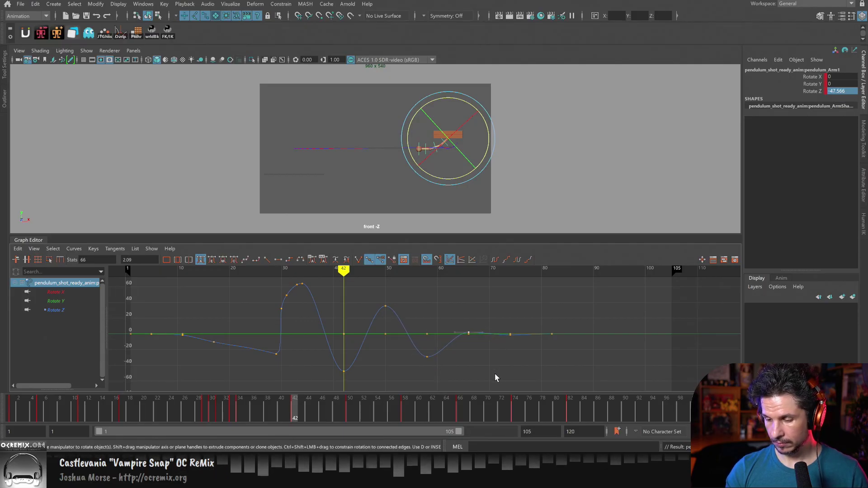
pyautogui.keyDown('shift'); pyautogui.moveTo(495, 373); pyautogui.dragTo(493, 363, button='middle'); pyautogui.keyUp('shift')
pyautogui.click(532, 356)
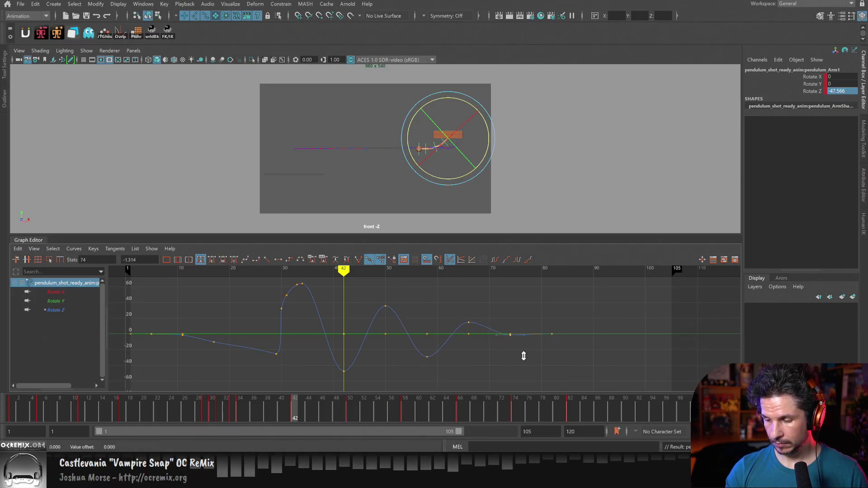
# Key Arm1's rotation at 0 on frame 90 and raise its frame 82 Rotate Z key to about 2.01.
pyautogui.moveTo(606, 411); pyautogui.dragTo(626, 412)
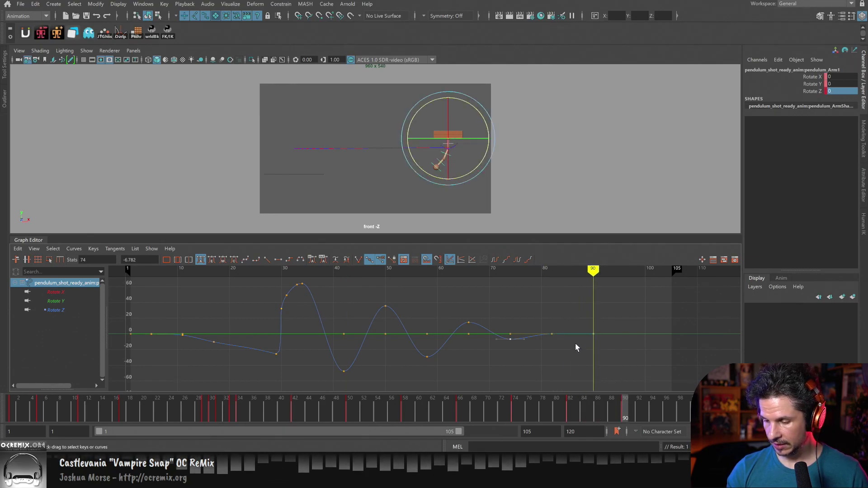
pyautogui.moveTo(541, 357); pyautogui.dragTo(563, 323)
pyautogui.press('w')
pyautogui.keyDown('shift'); pyautogui.moveTo(560, 365); pyautogui.dragTo(559, 363, button='middle'); pyautogui.keyUp('shift')
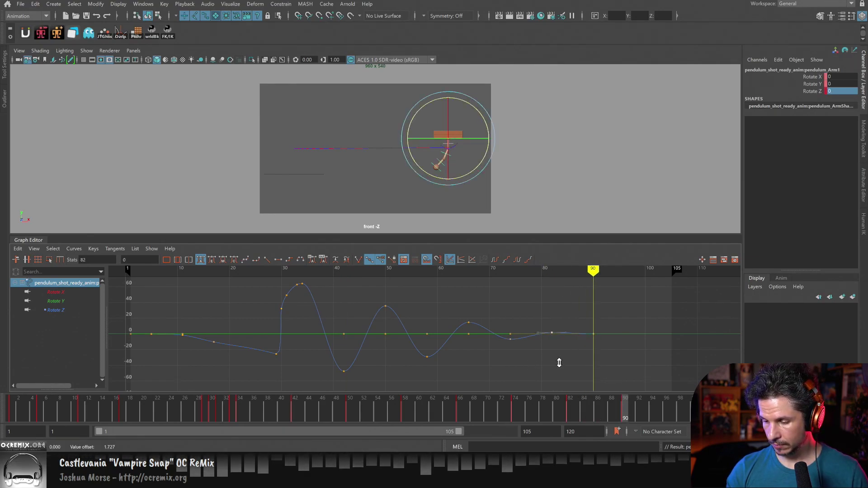
# During playback, reduce Arm1's Rotate Z swings to about -36.92 on frame 42 and about -22.85 on frame 58.
pyautogui.hotkey('alt', 'v')
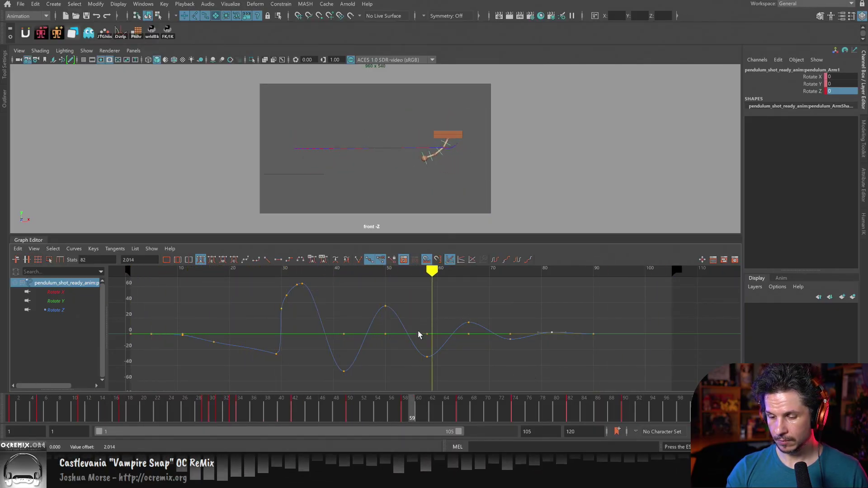
pyautogui.moveTo(335, 384); pyautogui.dragTo(355, 361)
pyautogui.keyDown('shift'); pyautogui.moveTo(379, 379); pyautogui.dragTo(380, 371, button='middle'); pyautogui.keyUp('shift')
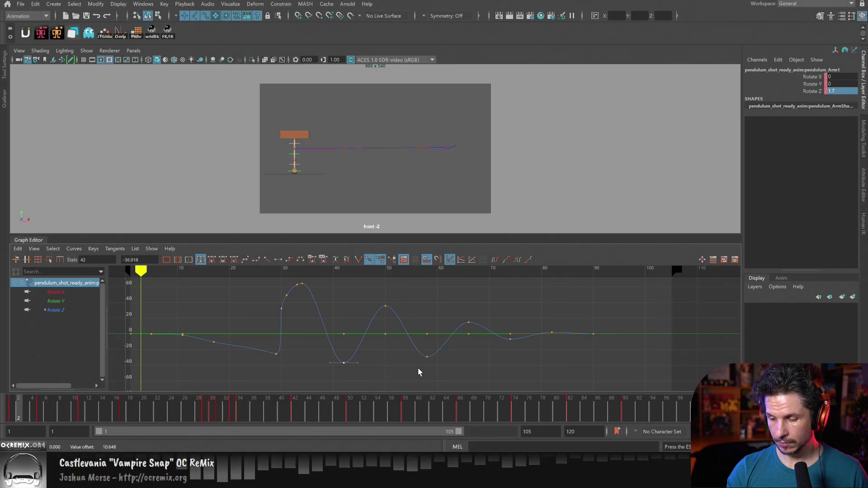
pyautogui.moveTo(419, 369); pyautogui.dragTo(436, 350)
pyautogui.keyDown('shift'); pyautogui.moveTo(452, 366); pyautogui.dragTo(451, 366, button='middle'); pyautogui.keyUp('shift')
# Reduce Arm1's Rotate Z swings to about 11.59 on frame 66 and about -6.21 on frame 74.
pyautogui.moveTo(481, 311); pyautogui.dragTo(471, 322)
pyautogui.keyDown('shift'); pyautogui.moveTo(479, 358); pyautogui.dragTo(478, 359, button='middle'); pyautogui.keyUp('shift')
pyautogui.hotkey('ctrl', 'z')
pyautogui.moveTo(478, 314); pyautogui.dragTo(466, 326)
pyautogui.keyDown('shift'); pyautogui.moveTo(481, 353); pyautogui.dragTo(481, 356, button='middle'); pyautogui.keyUp('shift')
pyautogui.moveTo(506, 352); pyautogui.dragTo(514, 337)
pyautogui.keyDown('shift'); pyautogui.moveTo(513, 348); pyautogui.dragTo(512, 348, button='middle'); pyautogui.keyUp('shift')
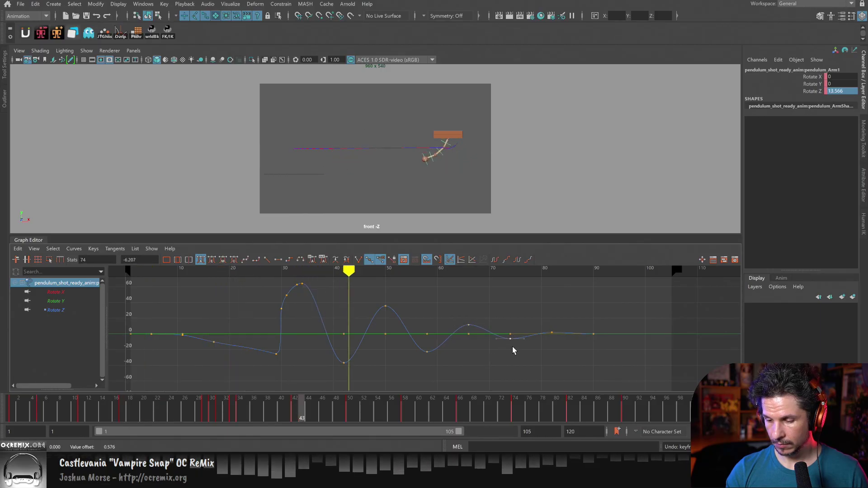
# Lower Arm1's frame 50 Rotate Z key to about 28.98, raise frame 58 to about -17.38, and stop playback.
pyautogui.moveTo(376, 298); pyautogui.dragTo(388, 314)
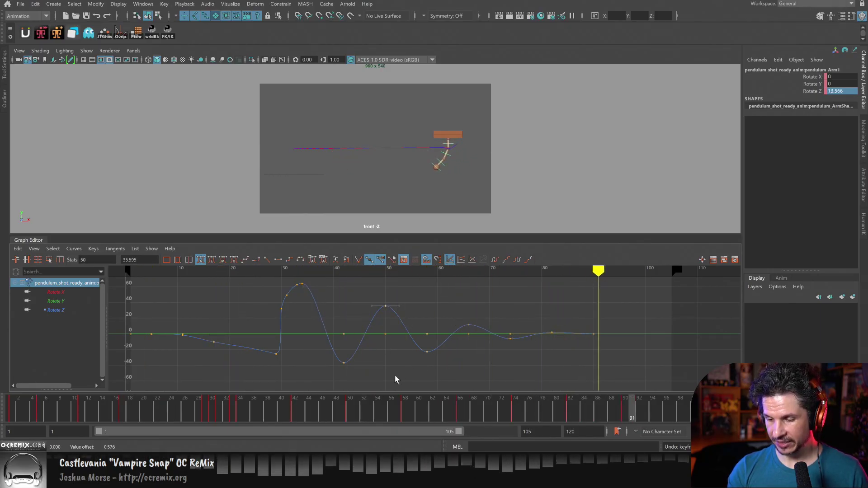
pyautogui.keyDown('shift'); pyautogui.moveTo(395, 379); pyautogui.dragTo(392, 384, button='middle'); pyautogui.keyUp('shift')
pyautogui.moveTo(417, 343); pyautogui.dragTo(436, 360)
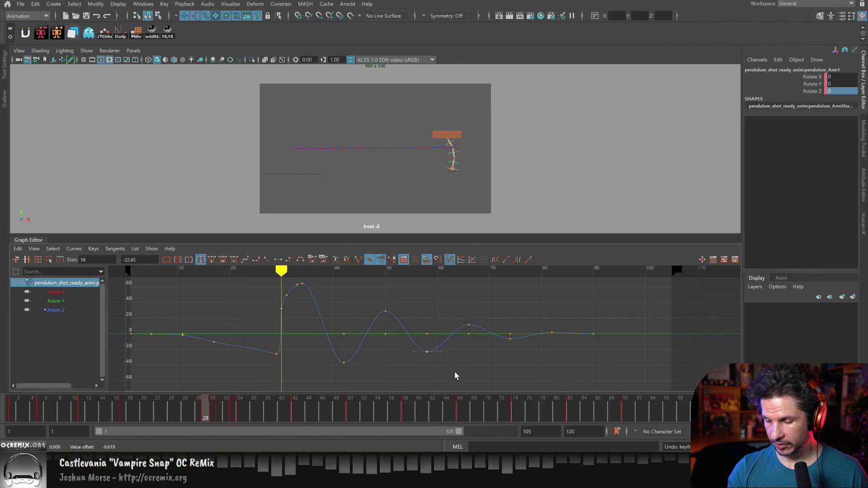
pyautogui.keyDown('shift'); pyautogui.moveTo(455, 376); pyautogui.dragTo(456, 368, button='middle'); pyautogui.keyUp('shift')
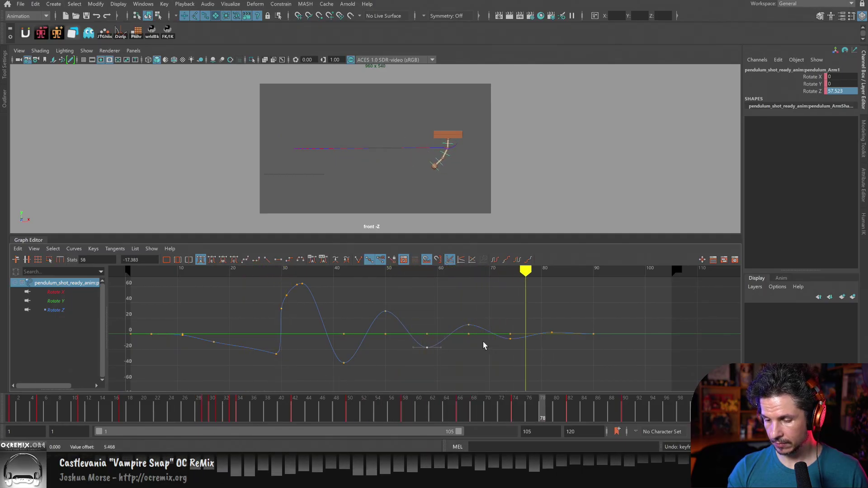
pyautogui.moveTo(369, 304); pyautogui.dragTo(393, 318)
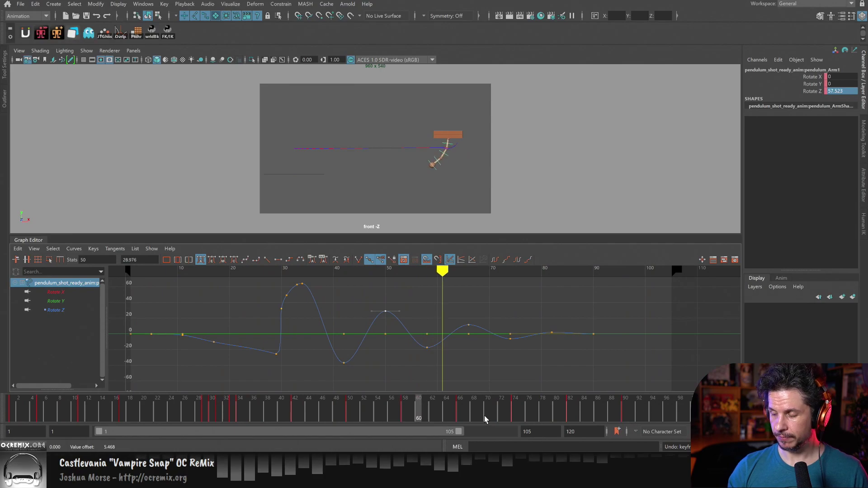
pyautogui.click(821, 410)
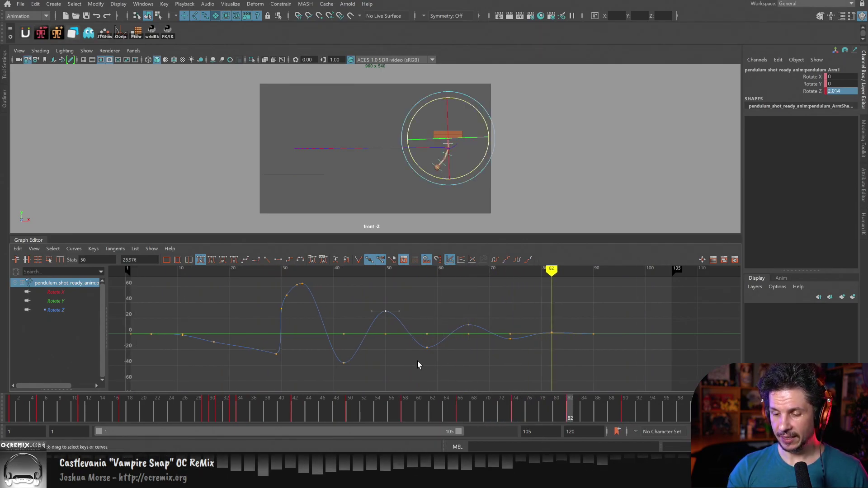
# Lengthen the flat tangent handles on Arm1's Rotate Z peak keys between frames 42 and 82 to widen each swing.
pyautogui.keyDown('alt'); pyautogui.keyDown('shift'); pyautogui.moveTo(417, 361); pyautogui.dragTo(435, 357, button='right'); pyautogui.keyUp('shift'); pyautogui.keyUp('alt')
pyautogui.keyDown('alt'); pyautogui.moveTo(435, 357); pyautogui.dragTo(501, 352, button='middle'); pyautogui.keyUp('alt')
pyautogui.scroll(-2, 510, 351)
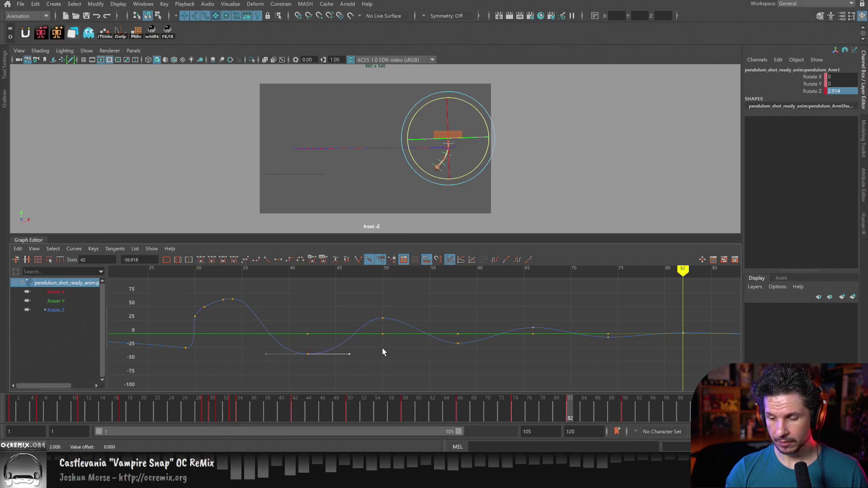
pyautogui.moveTo(451, 356); pyautogui.dragTo(467, 340)
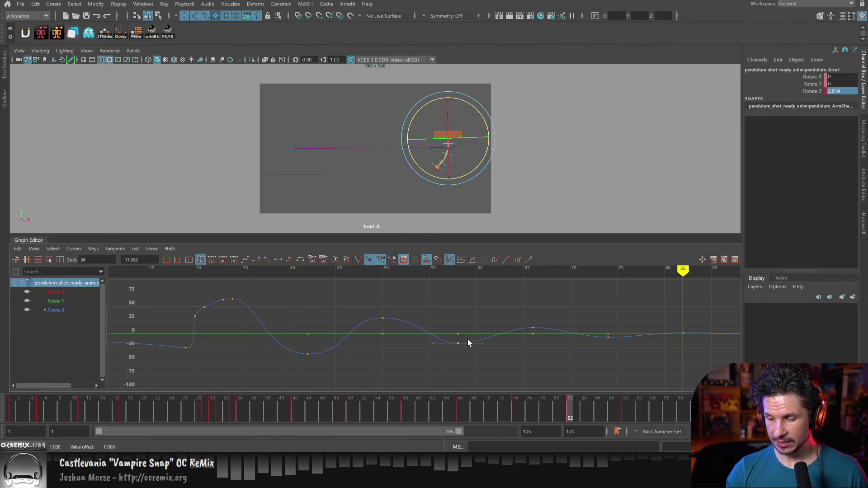
pyautogui.moveTo(519, 319); pyautogui.dragTo(544, 332)
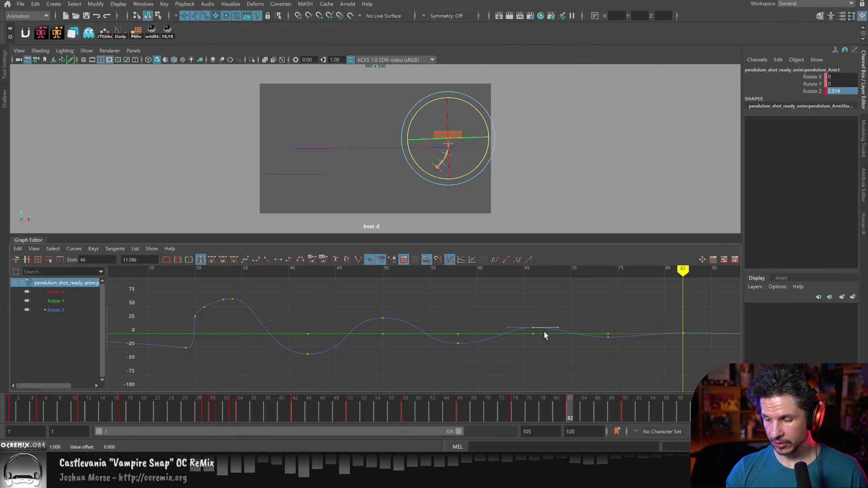
pyautogui.keyDown('alt'); pyautogui.keyDown('shift'); pyautogui.moveTo(561, 343); pyautogui.dragTo(609, 354, button='right'); pyautogui.keyUp('shift'); pyautogui.keyUp('alt')
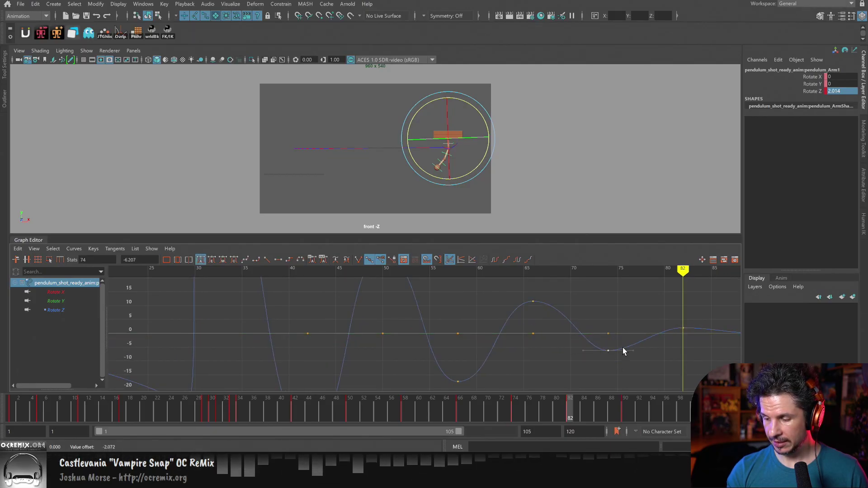
pyautogui.keyDown('alt'); pyautogui.moveTo(643, 372); pyautogui.dragTo(594, 331, button='middle'); pyautogui.keyUp('alt')
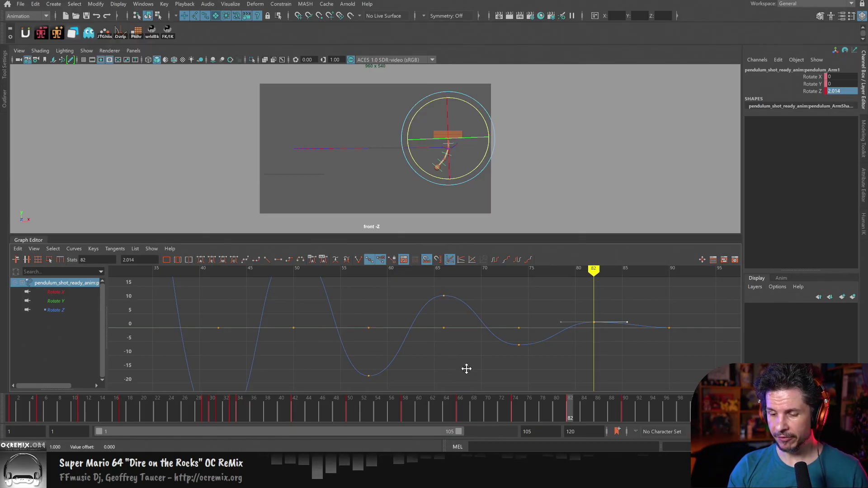
# Try auto tangents on Arm1's frame 50 Rotate Z key, restore its longer handles, and review the whole curve.
pyautogui.press('a')
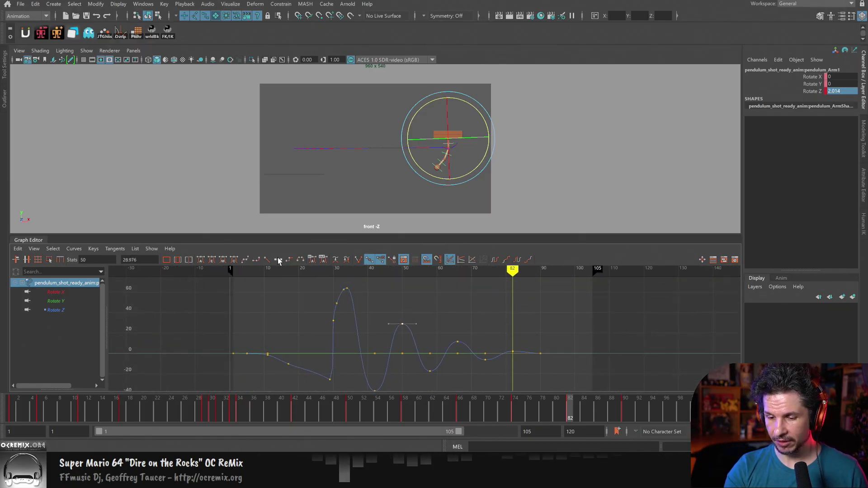
pyautogui.click(202, 261)
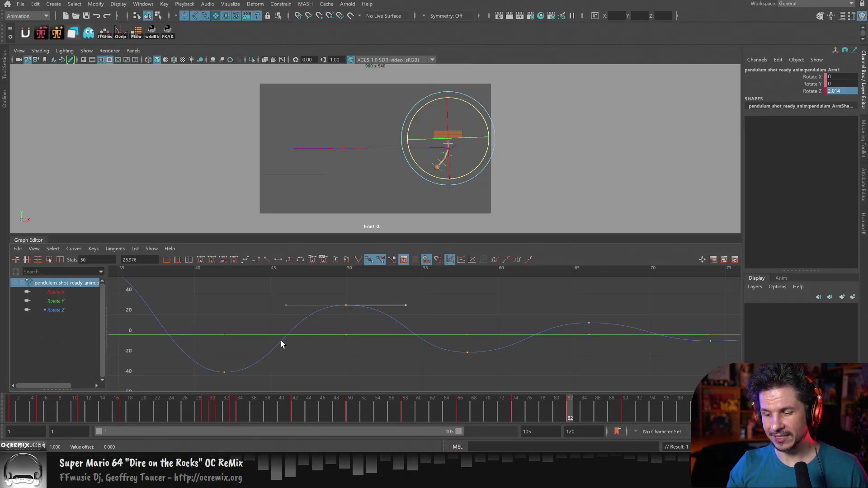
pyautogui.press('a')
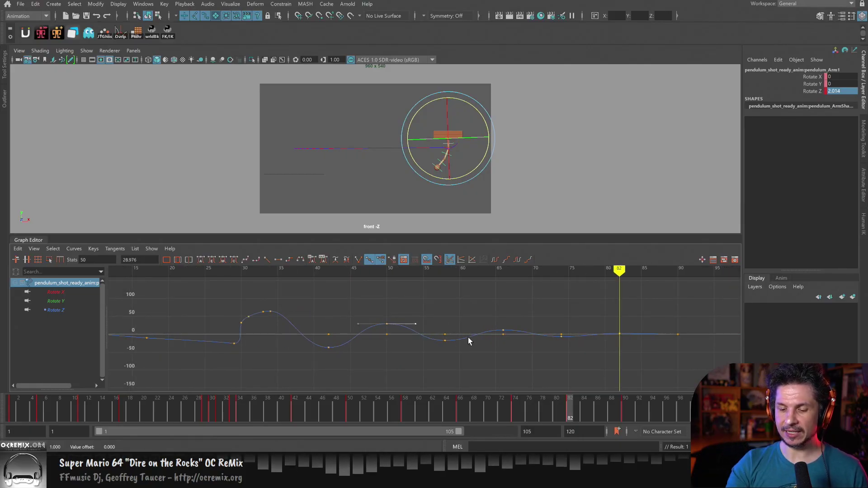
pyautogui.click(271, 311)
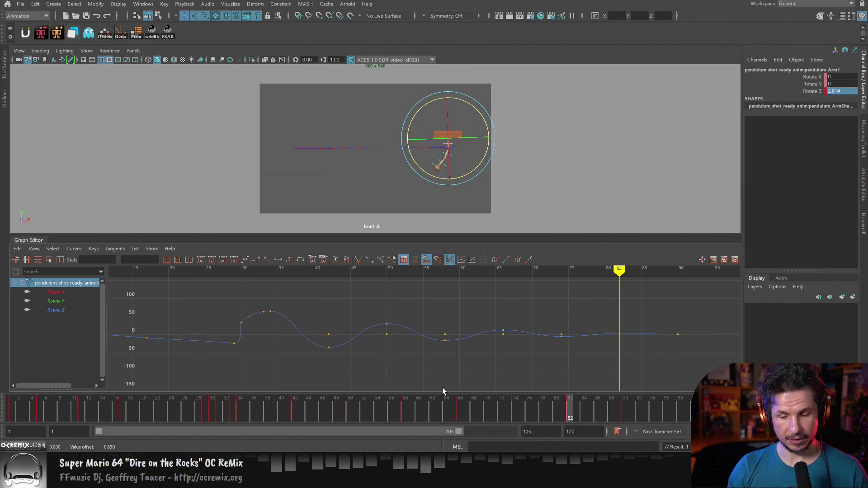
# During playback, reduce Arm1's Rotate Z to about -31.9 on frame 42 and 24.57 on frame 50, then stop and deselect the arm.
pyautogui.hotkey('alt', 'v')
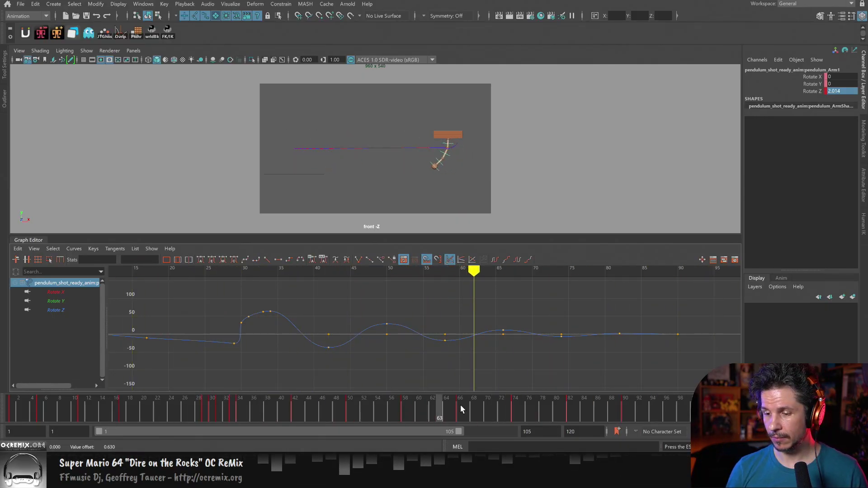
pyautogui.click(329, 347)
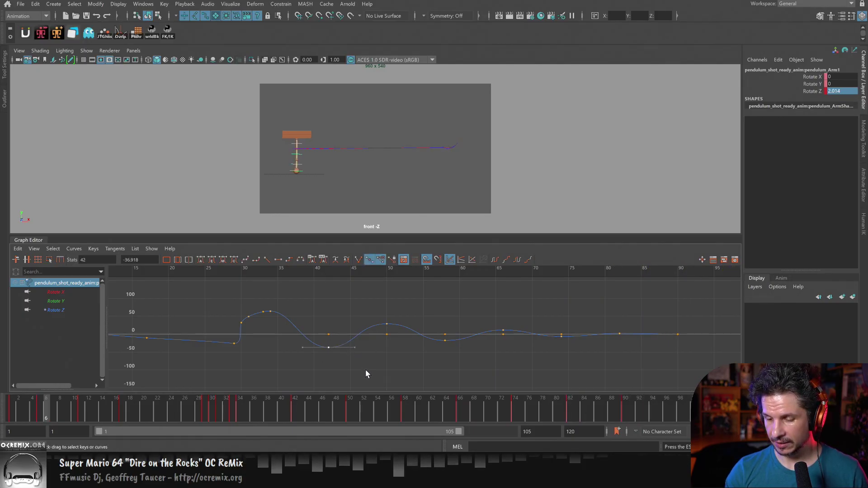
pyautogui.keyDown('shift'); pyautogui.moveTo(365, 370); pyautogui.dragTo(367, 367, button='middle'); pyautogui.keyUp('shift')
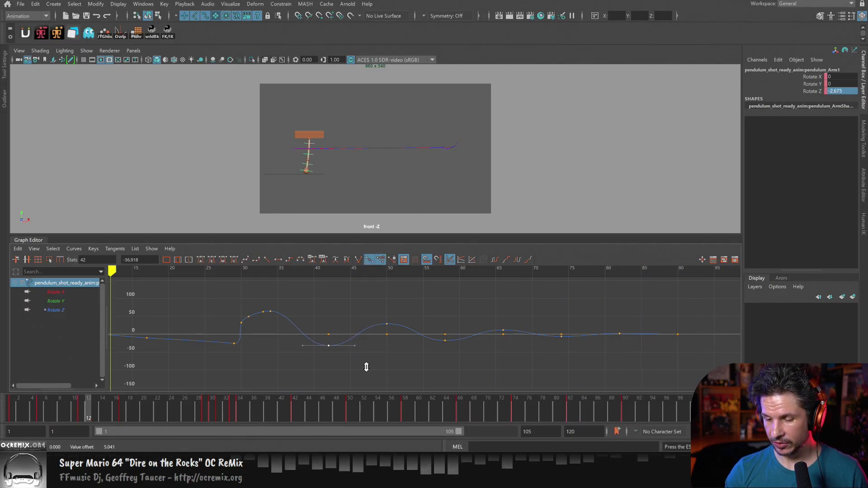
pyautogui.click(386, 325)
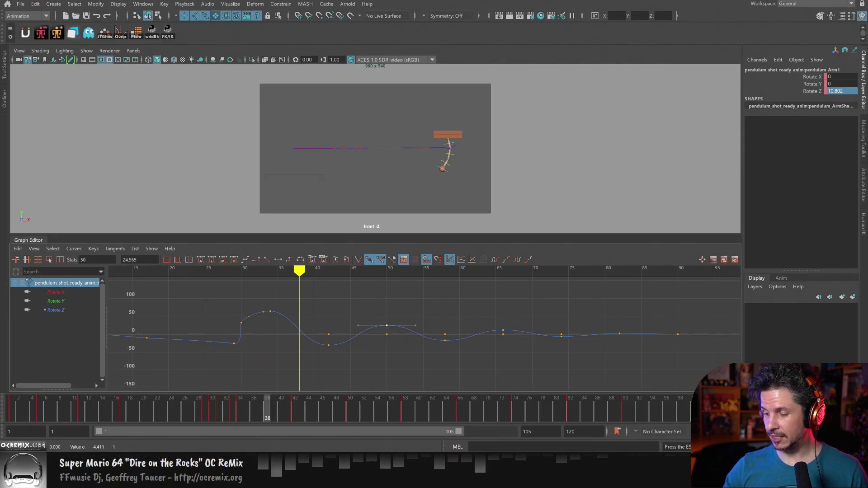
pyautogui.press('Escape')
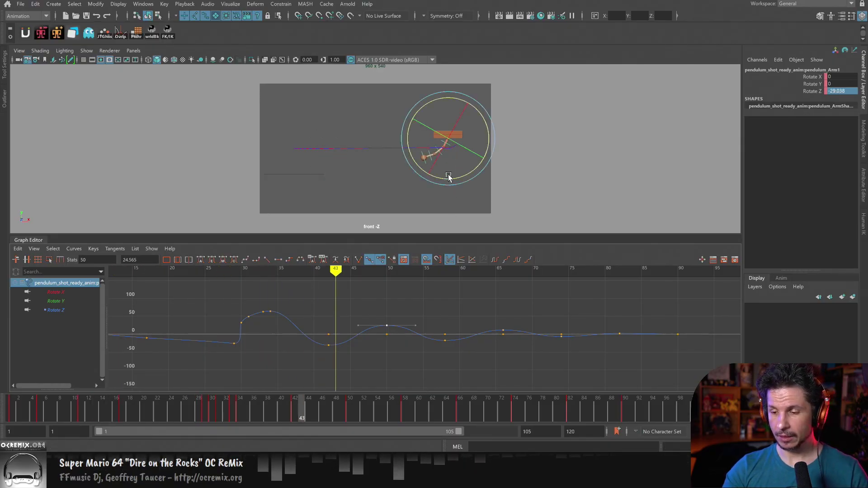
pyautogui.click(497, 180)
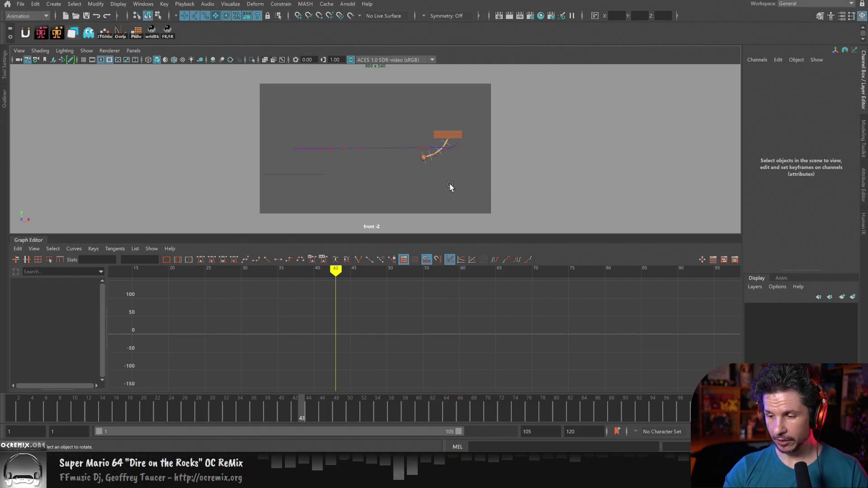
# Select the pendulum's Arm2 control and switch from component mode back to object selection.
pyautogui.press('\\')
pyautogui.moveTo(450, 185); pyautogui.dragTo(393, 182, button='right')
pyautogui.moveTo(470, 204); pyautogui.dragTo(484, 175, button='middle')
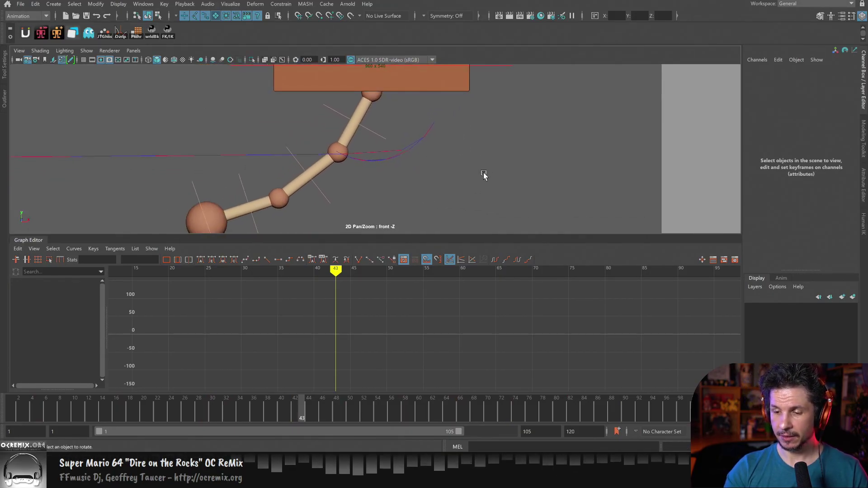
pyautogui.moveTo(483, 176); pyautogui.dragTo(413, 184, button='right')
pyautogui.moveTo(264, 416); pyautogui.dragTo(368, 381)
pyautogui.click(421, 191)
pyautogui.press('w')
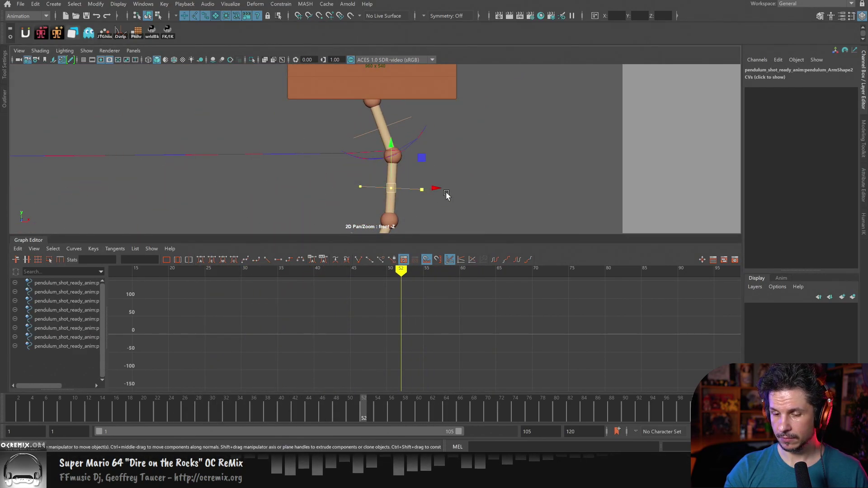
pyautogui.press('F8')
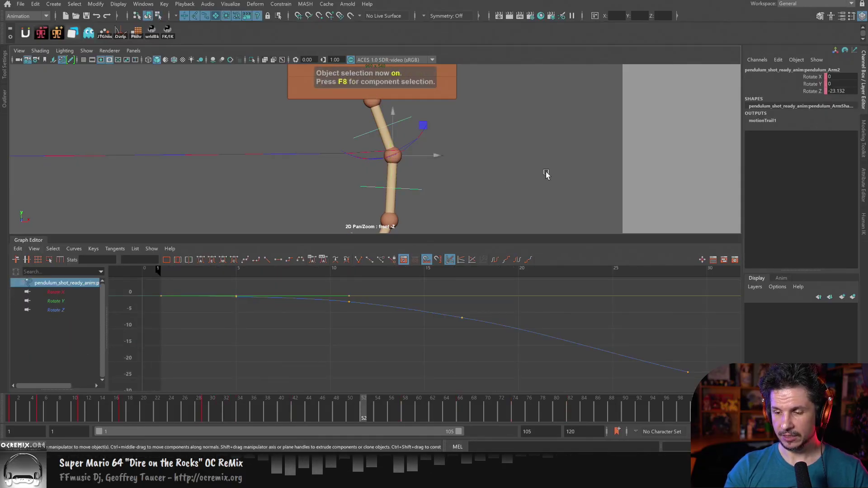
pyautogui.keyDown('alt'); pyautogui.moveTo(547, 174); pyautogui.dragTo(416, 187, button='right'); pyautogui.keyUp('alt')
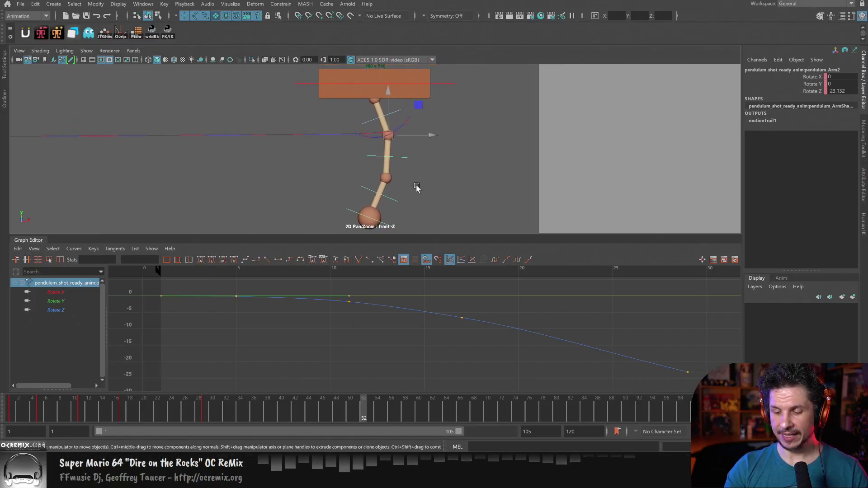
# Step back and forth between frames 28 and 30 to examine how Arm2 and the lower arms react to the base stopping.
pyautogui.moveTo(277, 407); pyautogui.dragTo(202, 405)
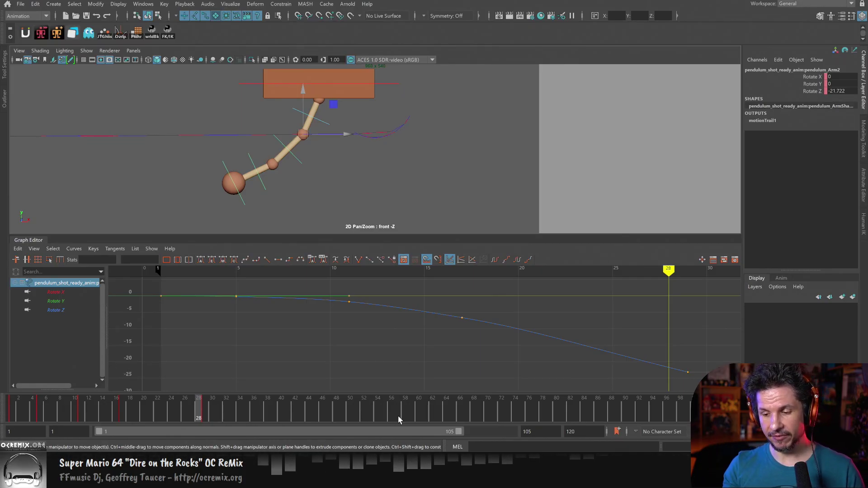
pyautogui.hotkey('alt', '.')
pyautogui.hotkey('alt', '.')
pyautogui.hotkey('alt', ',')
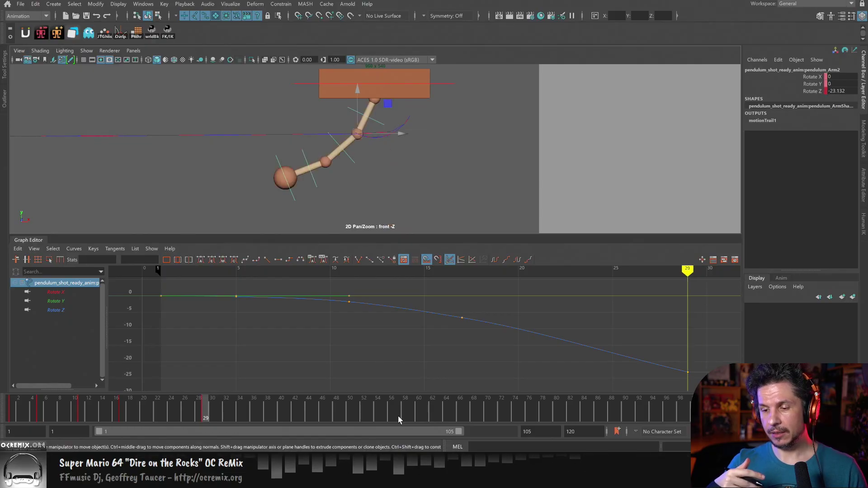
pyautogui.hotkey('alt', ',')
pyautogui.hotkey('alt', '.')
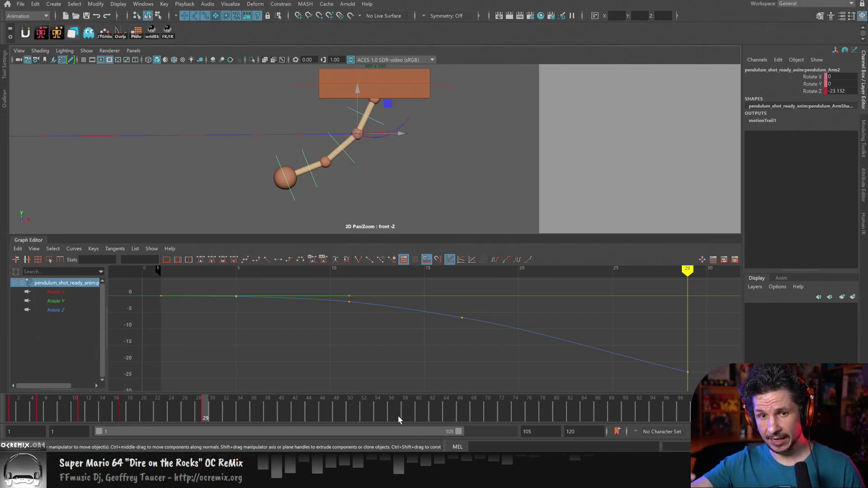
pyautogui.hotkey('alt', ',')
pyautogui.hotkey('alt', '.')
pyautogui.hotkey('alt', '.')
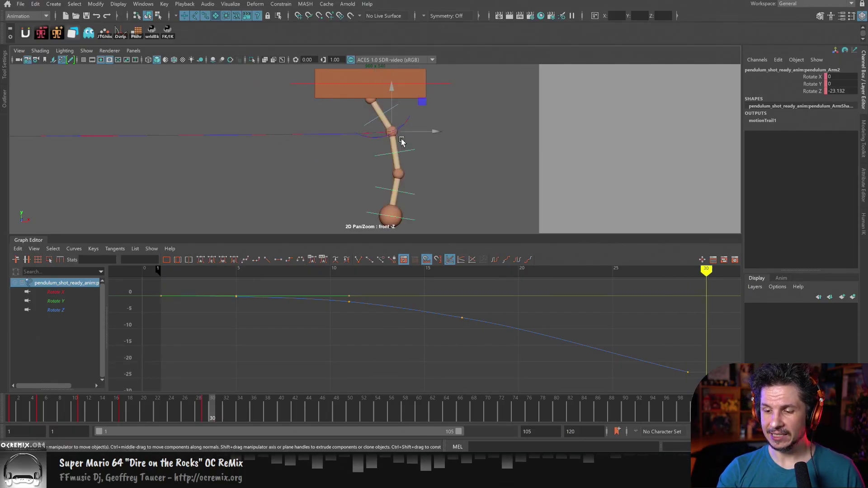
pyautogui.hotkey('alt', ',')
pyautogui.hotkey('alt', '.')
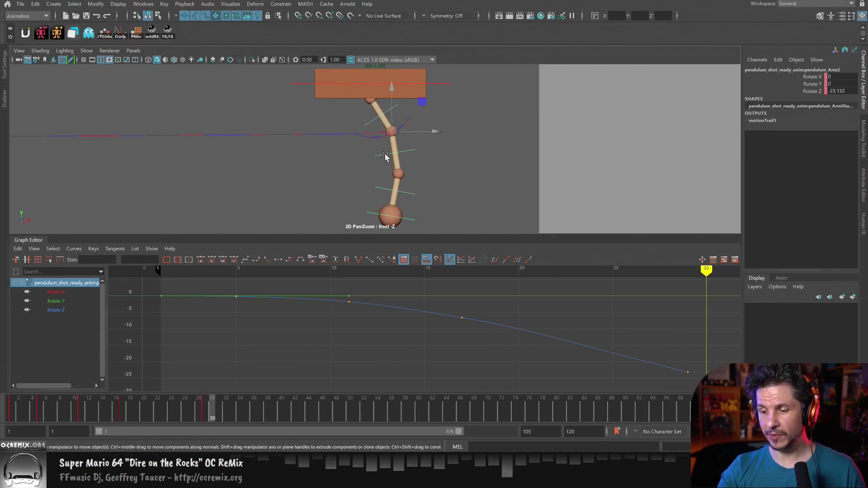
# Create an editable motion trail for the pendulum's Arm3 control.
pyautogui.click(395, 190)
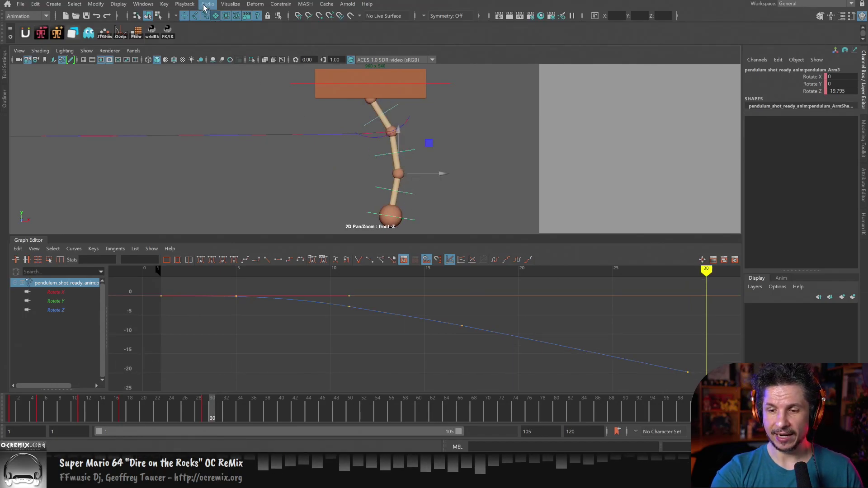
pyautogui.click(230, 4)
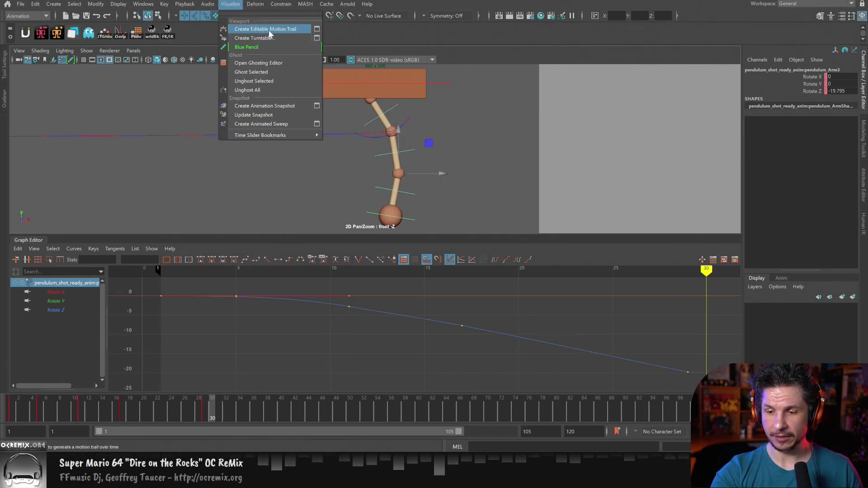
# Create an editable motion trail for the third pendulum arm and set its Trail Draw Mode to Alternating Frames.
pyautogui.click(285, 28)
pyautogui.click(279, 161)
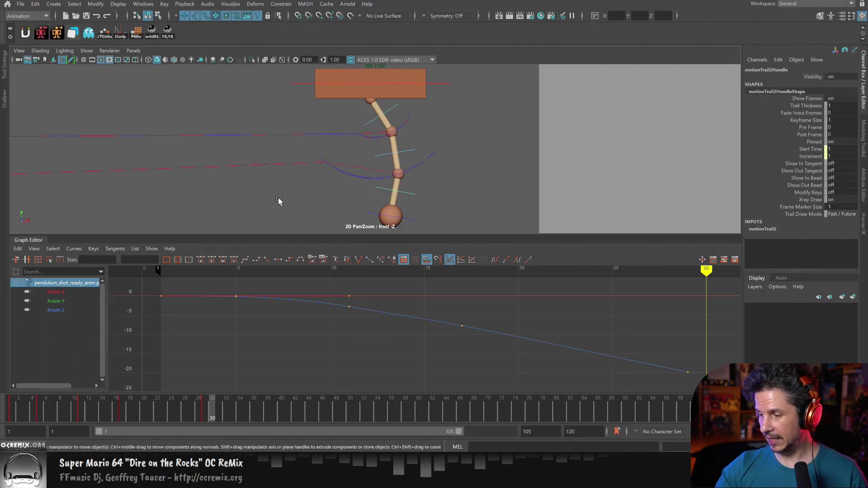
pyautogui.click(842, 214)
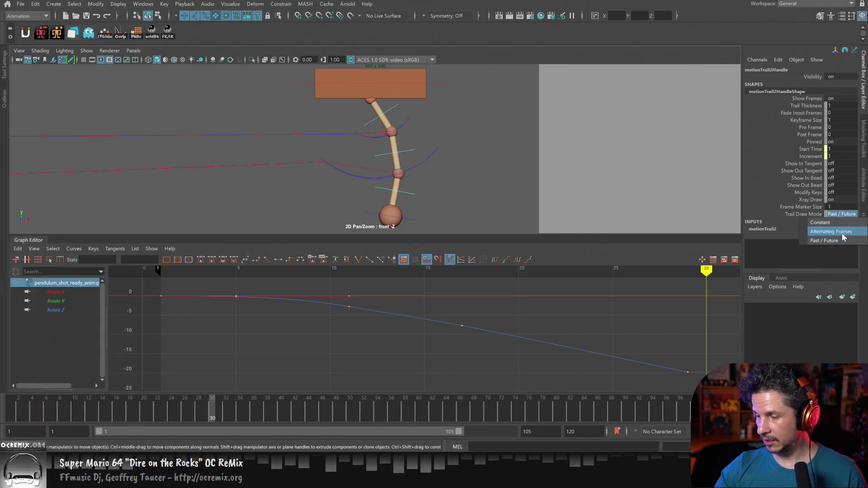
pyautogui.click(832, 232)
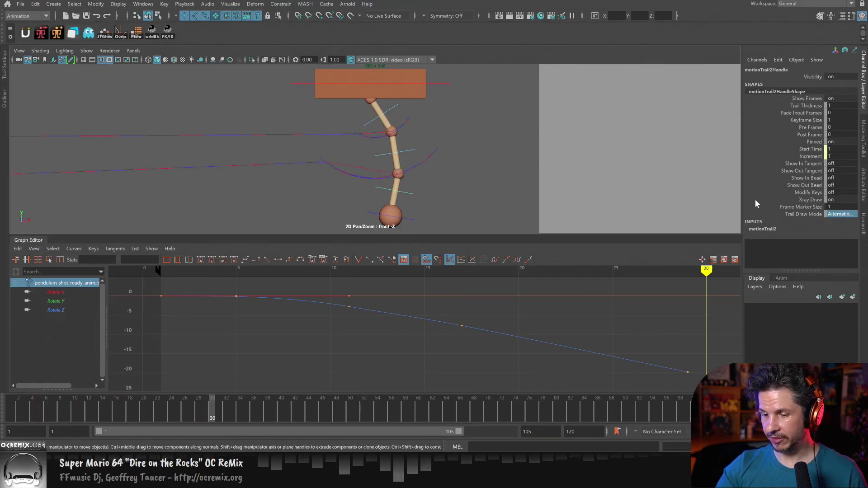
# Select the second pendulum arm and step through the frames around 29 to 33 to examine the swing against the motion trails.
pyautogui.click(410, 150)
pyautogui.hotkey('alt', ',')
pyautogui.hotkey('alt', ',')
pyautogui.hotkey('alt', '.')
pyautogui.hotkey('alt', '.')
pyautogui.hotkey('alt', '.')
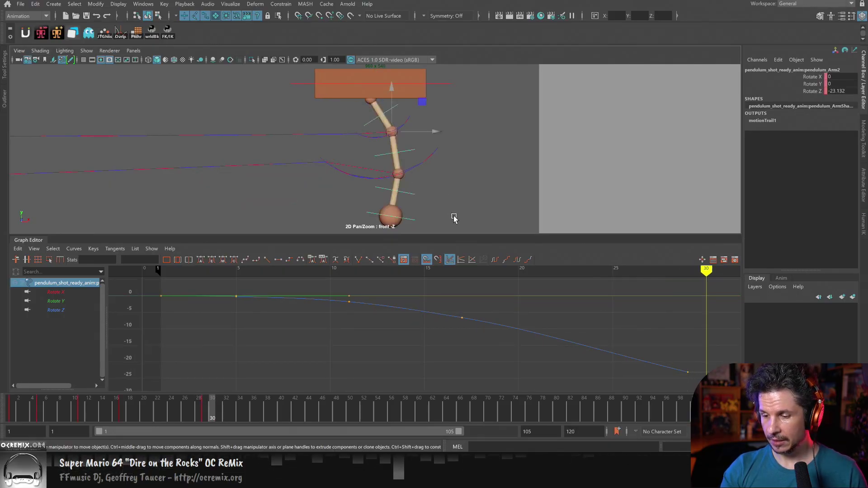
pyautogui.hotkey('alt', ',')
pyautogui.hotkey('alt', ',')
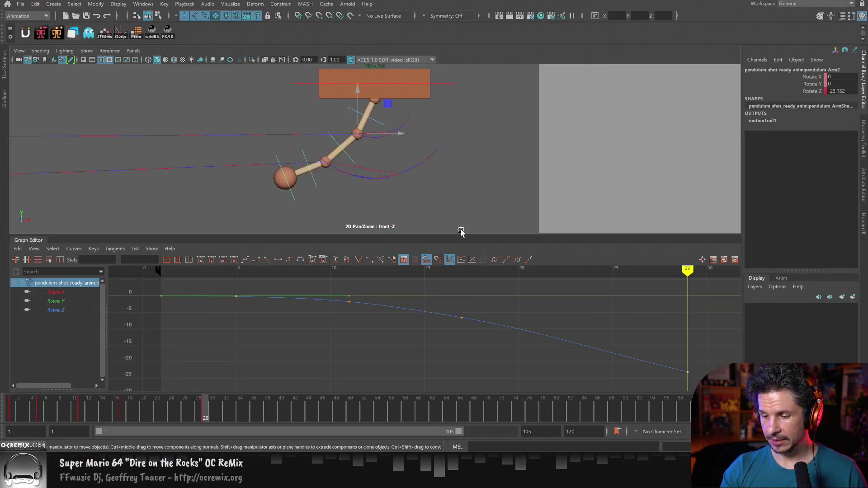
pyautogui.hotkey('alt', '.')
pyautogui.hotkey('alt', '.')
pyautogui.hotkey('alt', '.')
pyautogui.hotkey('alt', '.')
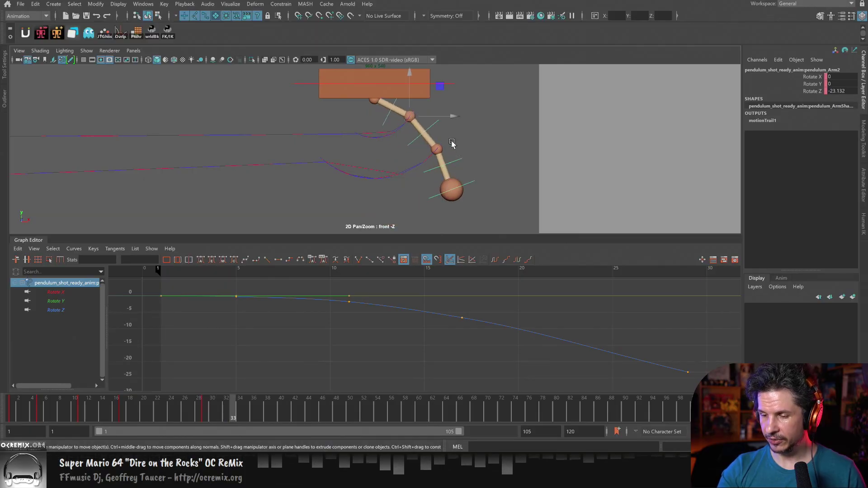
# Set the Post Frame value of the third arm's motion trail to 1.
pyautogui.click(310, 162)
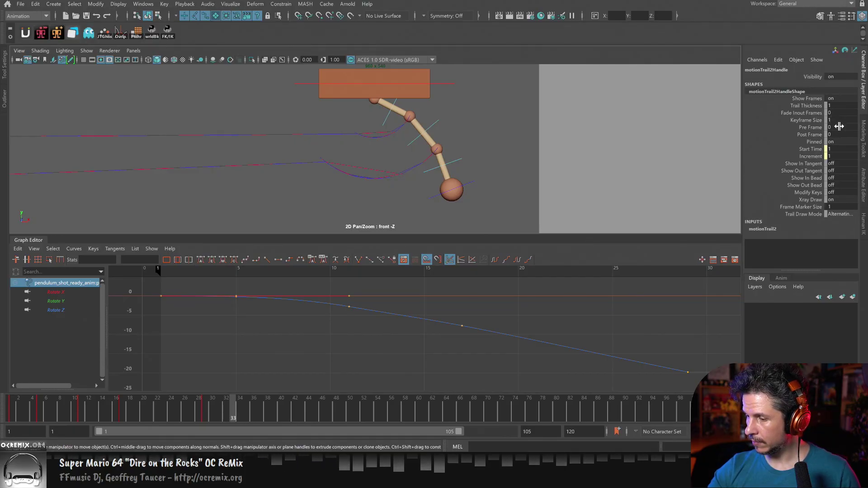
pyautogui.doubleClick(837, 134)
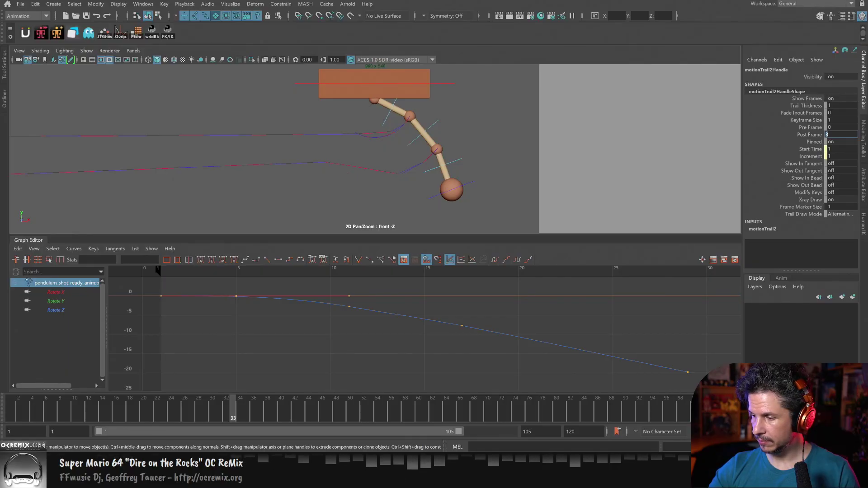
pyautogui.write('1')
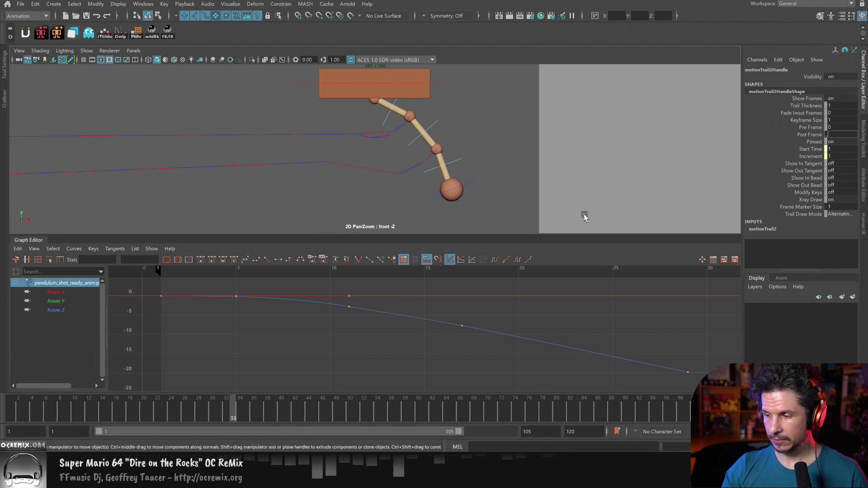
# Reselect the second arm and examine its spacing and arc frame by frame around frames 29 to 33.
pyautogui.click(434, 81)
pyautogui.click(434, 123)
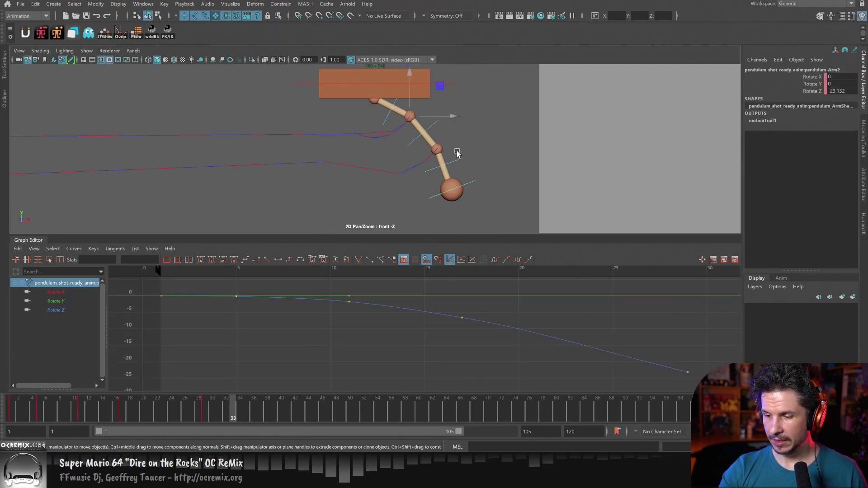
pyautogui.hotkey('alt', ',')
pyautogui.hotkey('alt', ',')
pyautogui.hotkey('alt', ',')
pyautogui.hotkey('alt', ',')
pyautogui.hotkey('alt', ',')
pyautogui.hotkey('alt', '.')
pyautogui.hotkey('alt', '.')
pyautogui.hotkey('alt', '.')
pyautogui.hotkey('alt', '.')
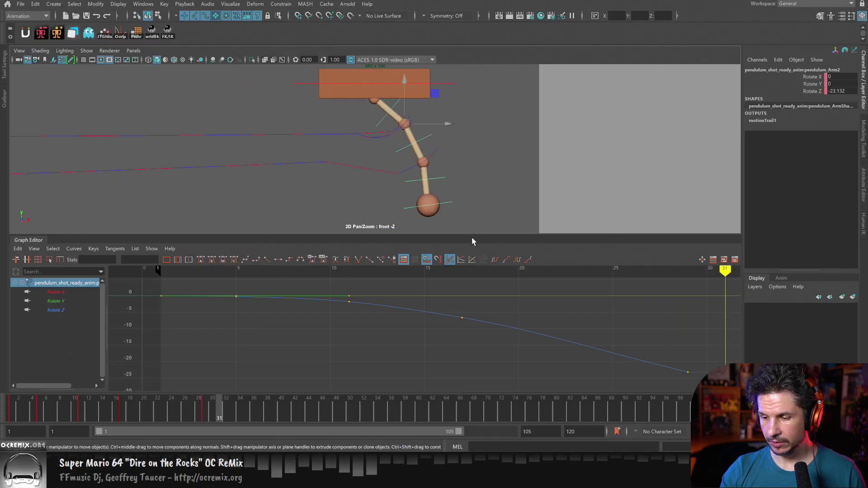
pyautogui.hotkey('alt', ',')
pyautogui.hotkey('alt', ',')
pyautogui.hotkey('alt', ',')
pyautogui.hotkey('alt', ',')
pyautogui.hotkey('alt', '.')
pyautogui.hotkey('alt', '.')
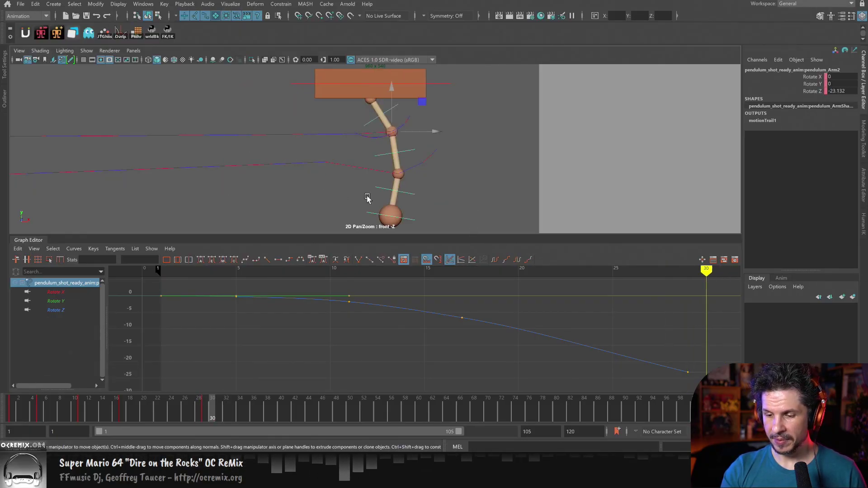
pyautogui.hotkey('alt', ',')
pyautogui.hotkey('alt', ',')
pyautogui.hotkey('alt', '.')
pyautogui.hotkey('alt', '.')
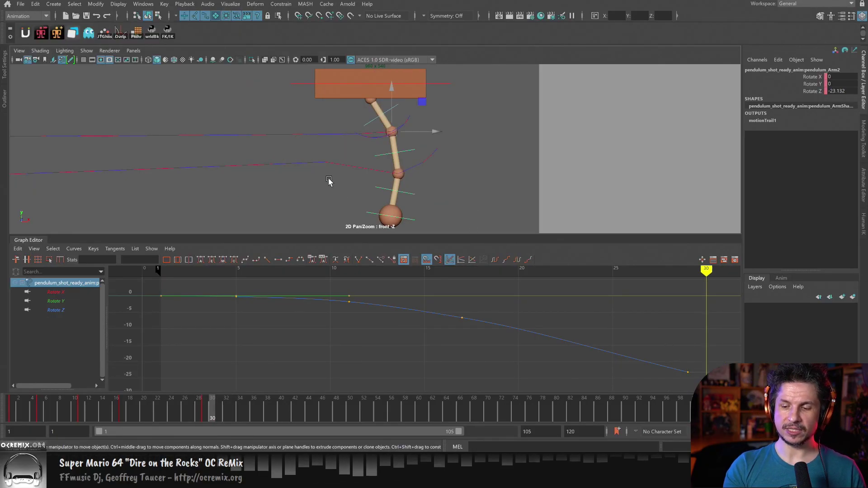
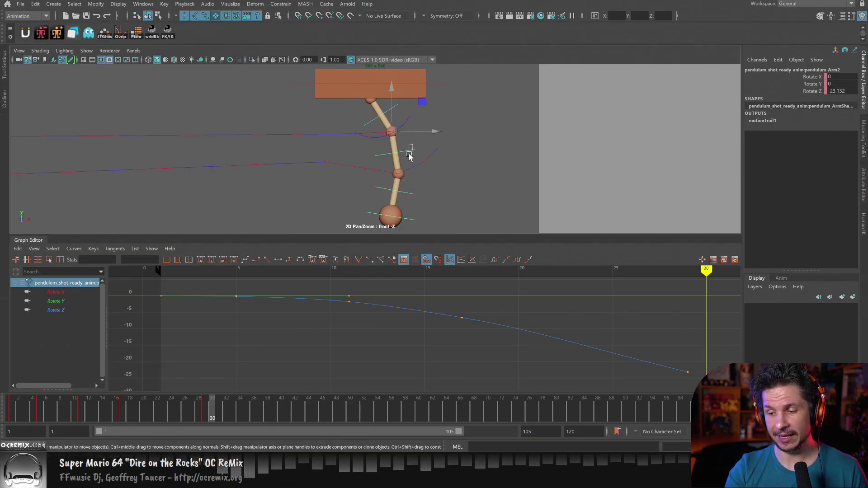
# At frame 30, rotate the second arm to about -57° in Z, comparing the pose with the neighbouring frames.
pyautogui.press('e')
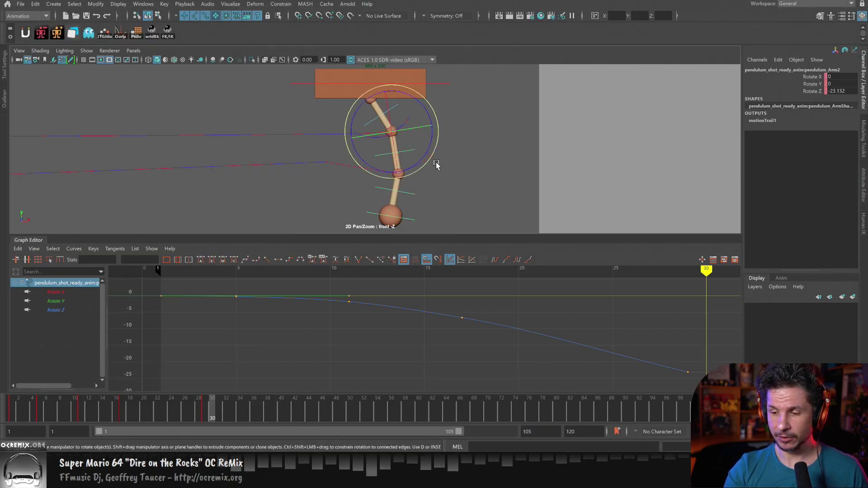
pyautogui.moveTo(430, 155); pyautogui.dragTo(415, 163)
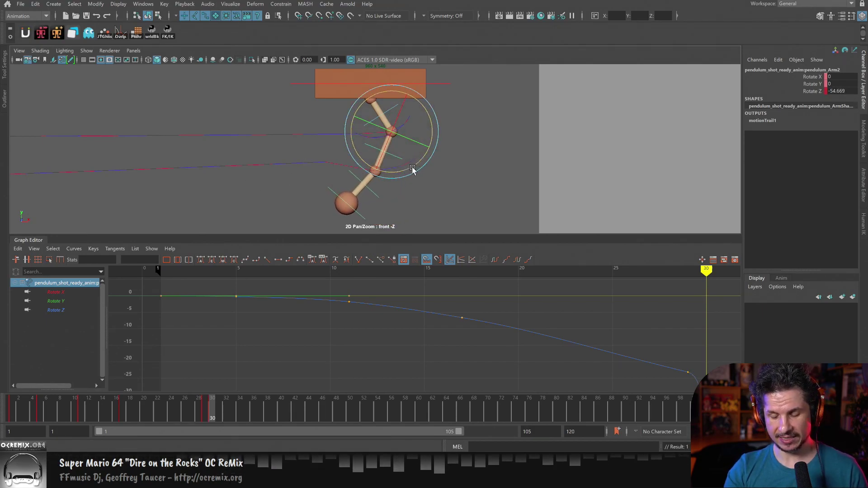
pyautogui.hotkey('alt', ',')
pyautogui.hotkey('alt', '.')
pyautogui.hotkey('alt', ',')
pyautogui.hotkey('alt', ',')
pyautogui.hotkey('alt', '.')
pyautogui.hotkey('alt', '.')
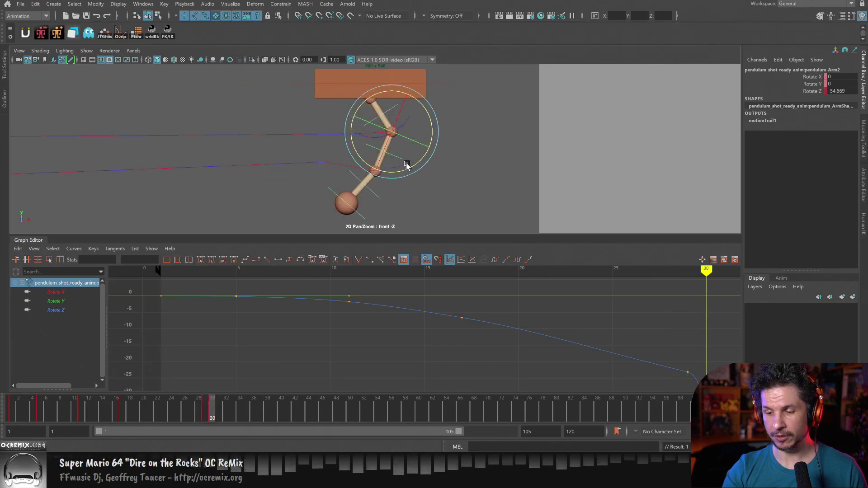
pyautogui.hotkey('alt', ',')
pyautogui.hotkey('alt', '.')
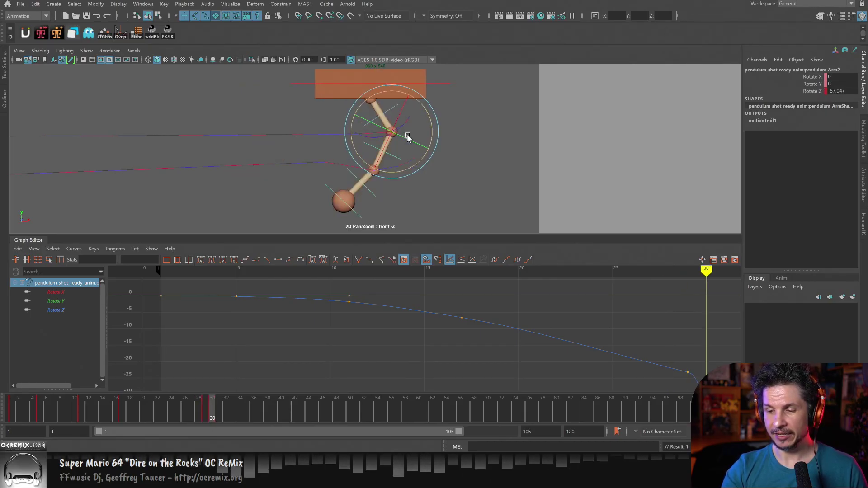
pyautogui.hotkey('alt', ',')
pyautogui.hotkey('alt', '.')
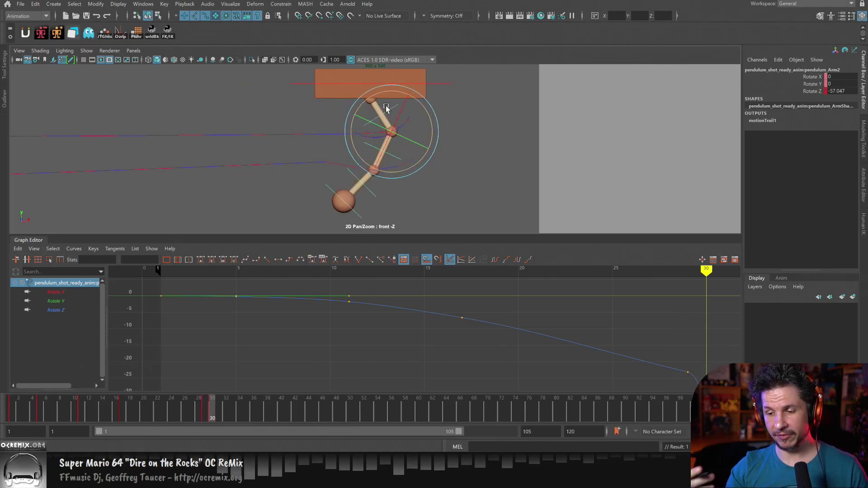
pyautogui.hotkey('alt', '.')
pyautogui.hotkey('alt', ',')
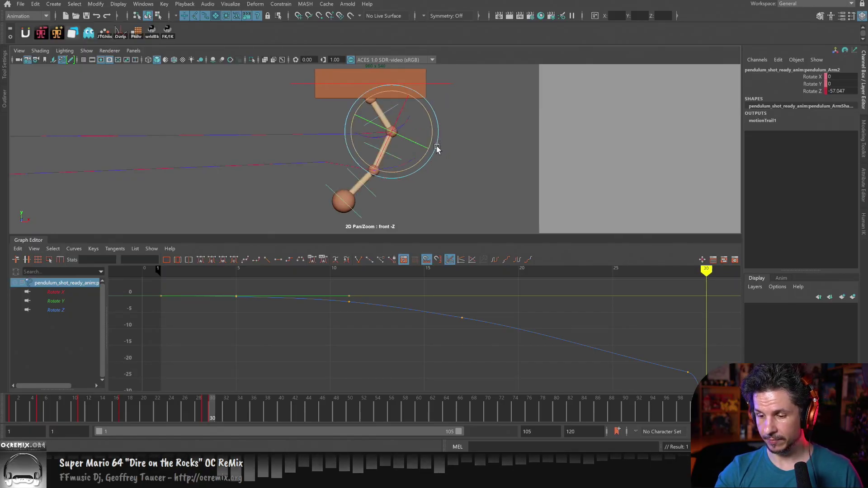
# At frame 31, rotate the second arm to about -46° in Z, checking it against the preceding frames.
pyautogui.hotkey('alt', '.')
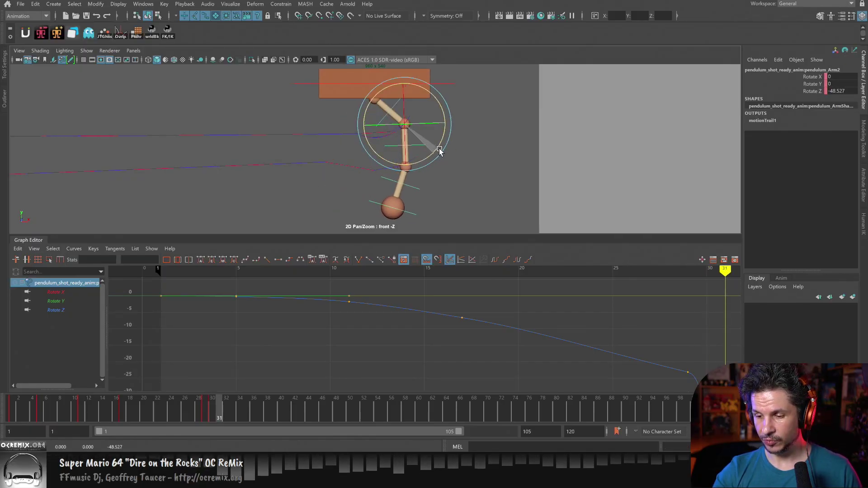
pyautogui.hotkey('alt', ',')
pyautogui.hotkey('alt', ',')
pyautogui.hotkey('alt', '.')
pyautogui.hotkey('alt', '.')
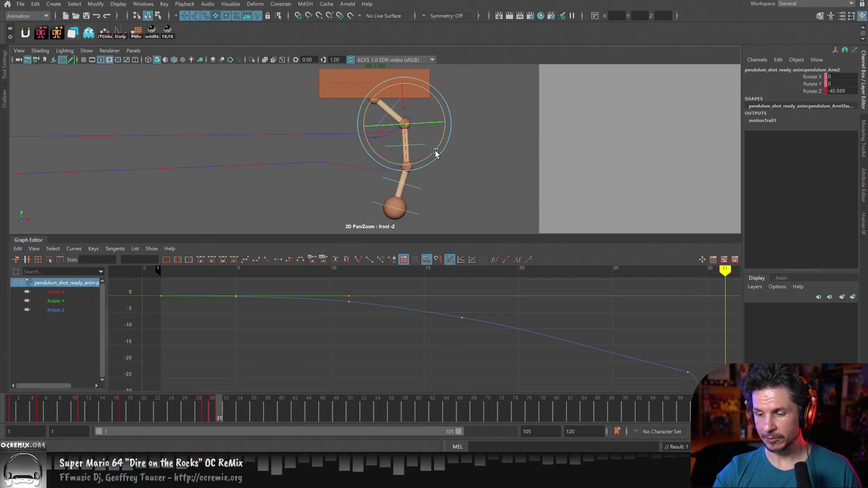
pyautogui.moveTo(433, 153); pyautogui.dragTo(435, 151)
pyautogui.hotkey('alt', ',')
pyautogui.hotkey('alt', ',')
pyautogui.hotkey('alt', '.')
pyautogui.hotkey('alt', '.')
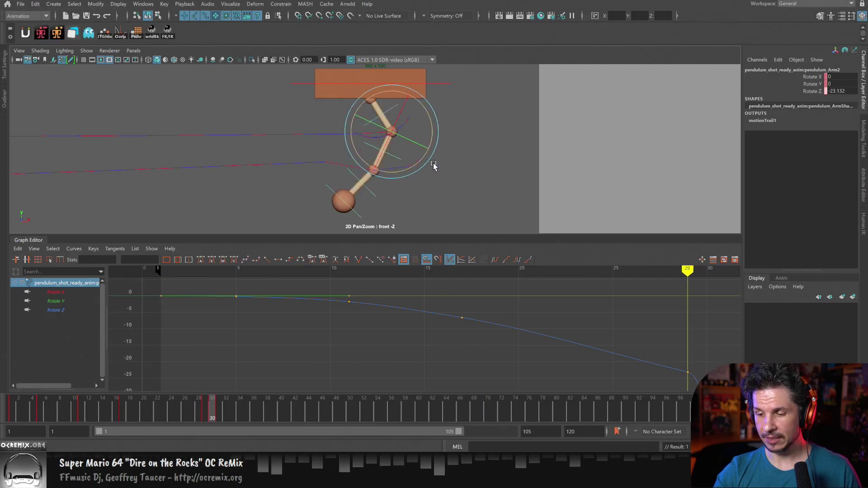
# At frame 32, rotate the second arm to about -25° in Z and compare it with the previous poses.
pyautogui.hotkey('alt', '.')
pyautogui.moveTo(441, 144); pyautogui.dragTo(449, 129)
pyautogui.hotkey('alt', ',')
pyautogui.hotkey('alt', ',')
pyautogui.hotkey('alt', ',')
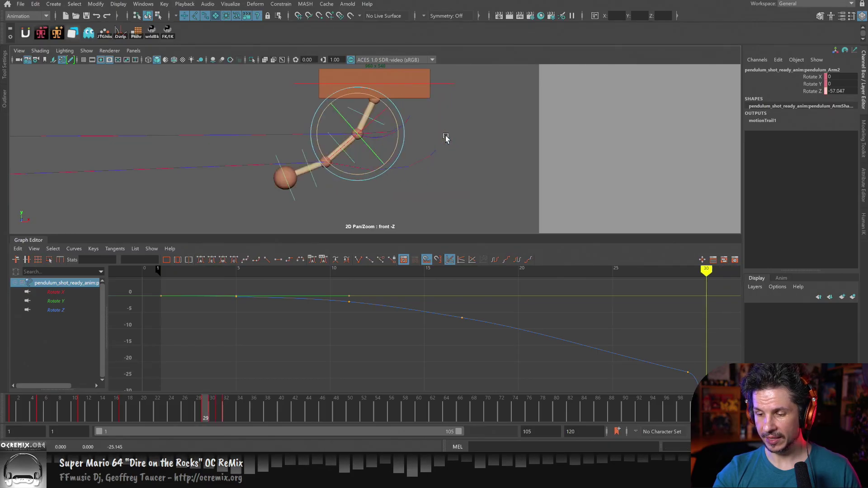
# At frame 33, rotate the second arm to about -9.8° in Z and check the motion through the preceding frames.
pyautogui.hotkey('alt', '.')
pyautogui.hotkey('alt', '.')
pyautogui.hotkey('alt', '.')
pyautogui.hotkey('alt', '.')
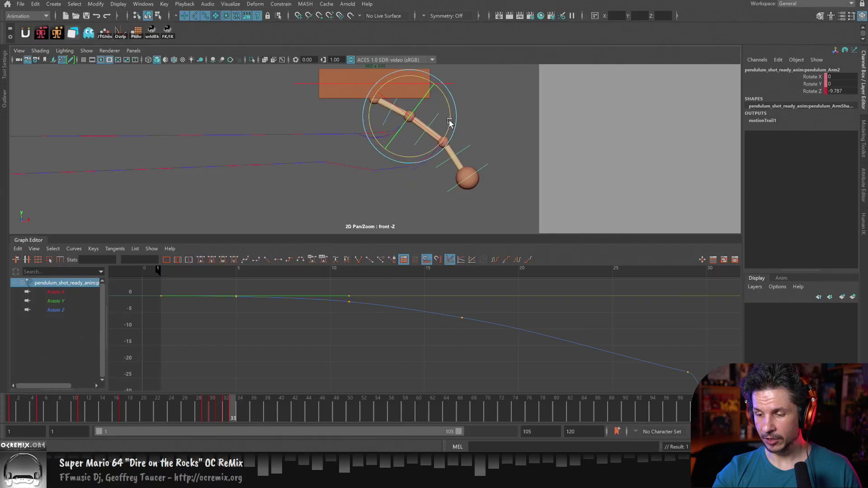
pyautogui.hotkey('alt', ',')
pyautogui.hotkey('alt', ',')
pyautogui.hotkey('alt', ',')
pyautogui.hotkey('alt', ',')
pyautogui.hotkey('alt', ',')
pyautogui.hotkey('alt', '.')
pyautogui.hotkey('alt', '.')
pyautogui.hotkey('alt', '.')
pyautogui.hotkey('alt', '.')
pyautogui.hotkey('alt', '.')
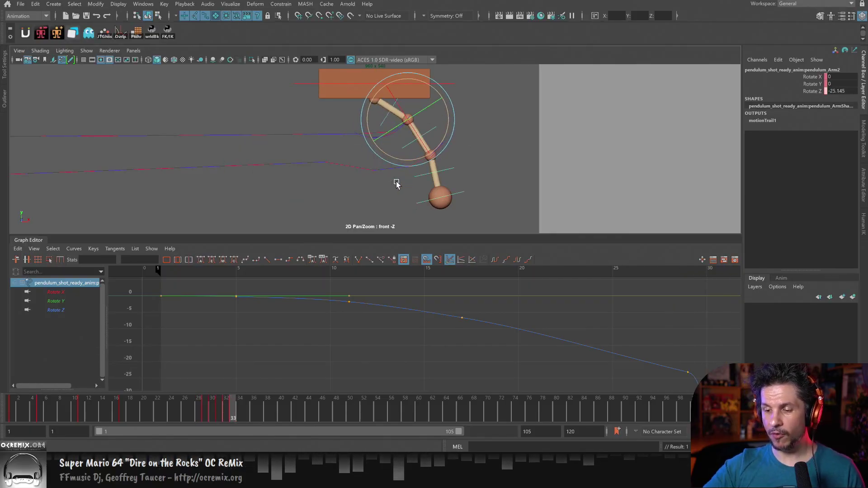
# At frame 34, rotate the second arm to about -1.2° in Z and review the swing across frames 30 to 35.
pyautogui.hotkey('alt', '.')
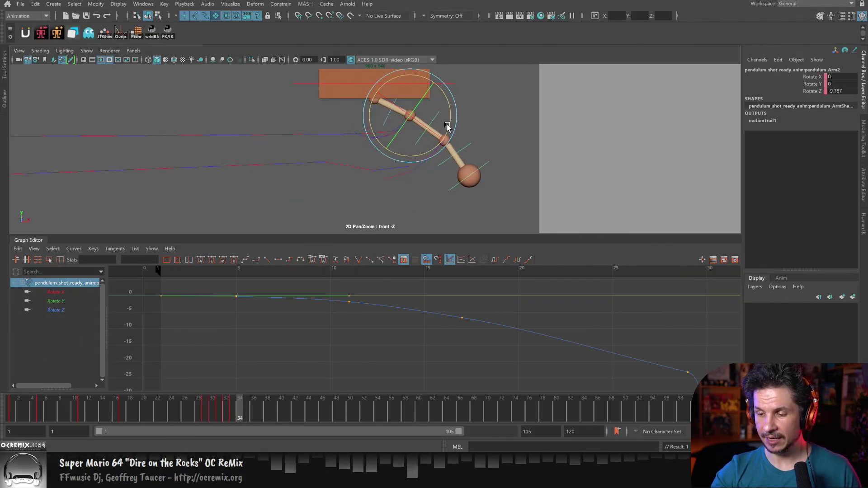
pyautogui.hotkey('alt', '.')
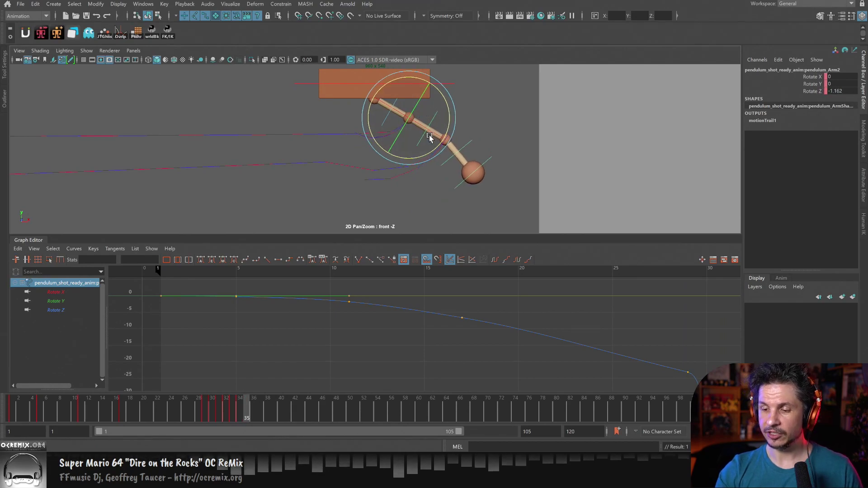
pyautogui.hotkey('alt', ',')
pyautogui.hotkey('alt', ',')
pyautogui.hotkey('alt', ',')
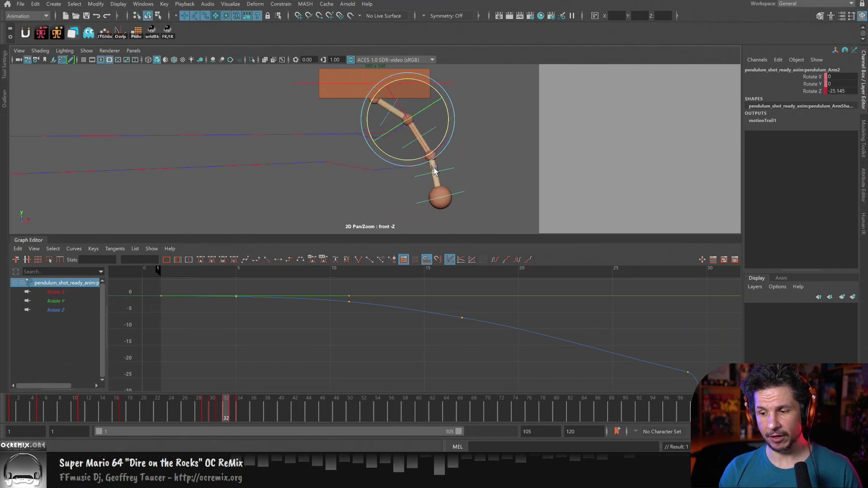
pyautogui.hotkey('alt', ',')
pyautogui.hotkey('alt', ',')
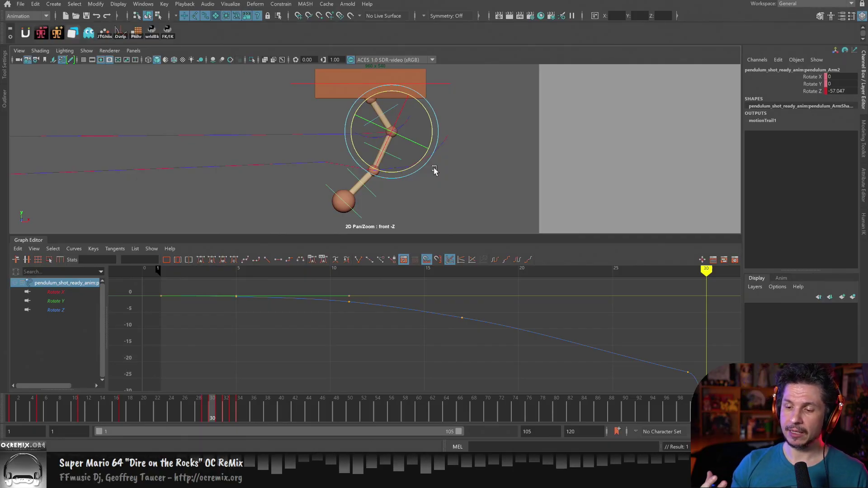
pyautogui.hotkey('alt', '.')
pyautogui.hotkey('alt', '.')
pyautogui.hotkey('alt', '.')
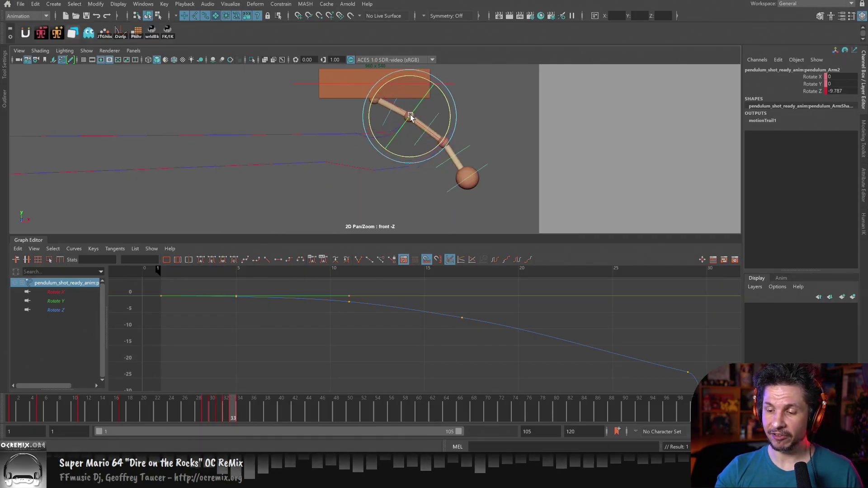
pyautogui.hotkey('alt', '.')
pyautogui.hotkey('alt', '.')
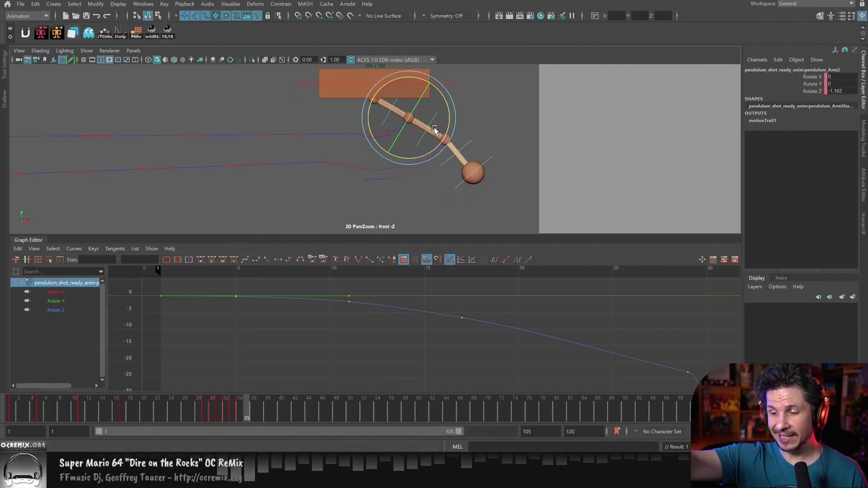
# At frame 35, rotate the second arm slightly further upward and compare the pose with the preceding frames.
pyautogui.hotkey('alt', ',')
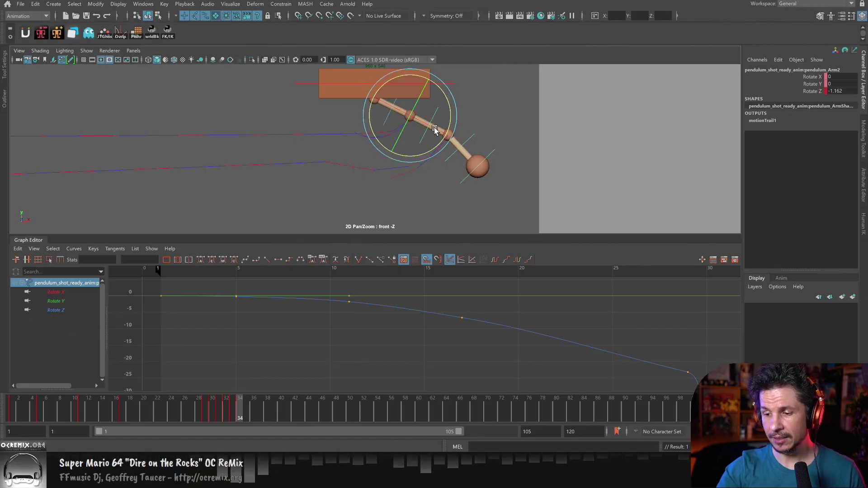
pyautogui.hotkey('alt', ',')
pyautogui.hotkey('alt', '.')
pyautogui.hotkey('alt', '.')
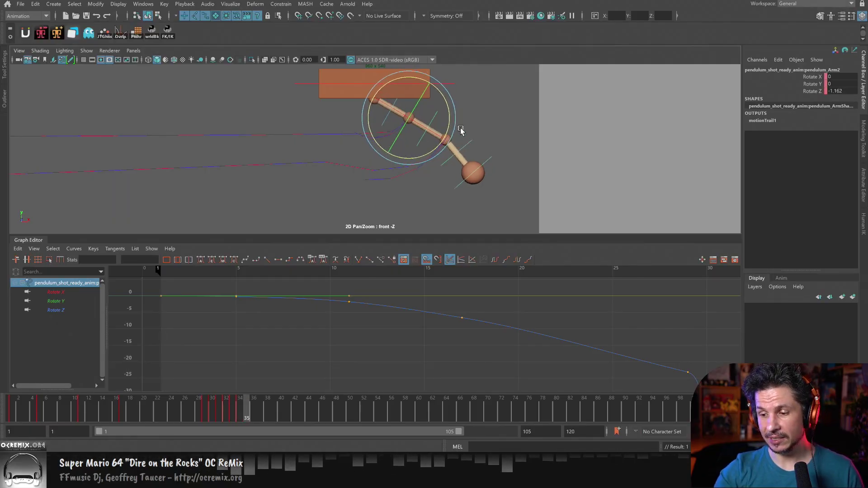
pyautogui.moveTo(448, 128); pyautogui.dragTo(449, 121)
pyautogui.hotkey('alt', ',')
pyautogui.hotkey('alt', ',')
pyautogui.hotkey('alt', ',')
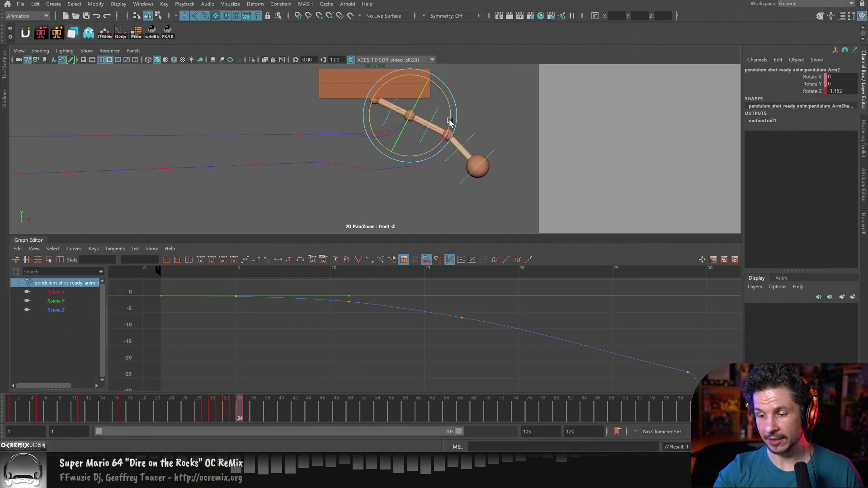
# Compare the second arm's poses back and forth across frames 34 to 36.
pyautogui.hotkey('alt', '.')
pyautogui.hotkey('alt', '.')
pyautogui.hotkey('alt', '.')
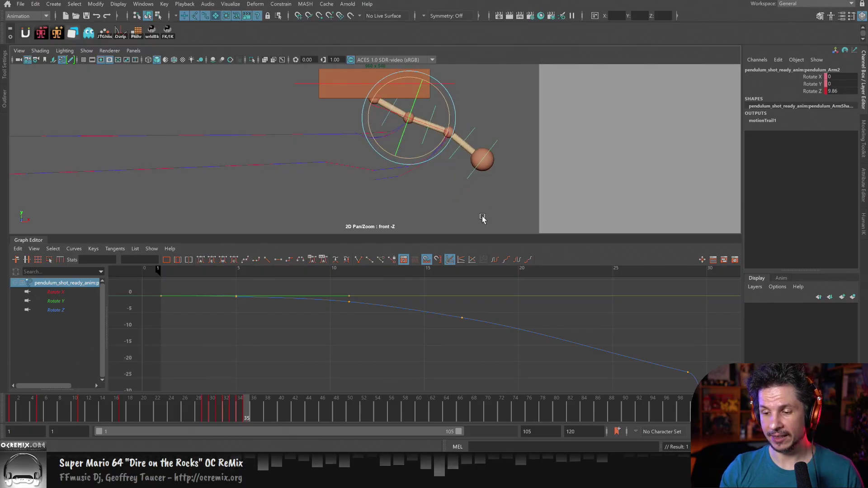
pyautogui.hotkey('alt', ',')
pyautogui.hotkey('alt', ',')
pyautogui.hotkey('alt', '.')
pyautogui.hotkey('alt', '.')
pyautogui.hotkey('alt', ',')
pyautogui.hotkey('alt', '.')
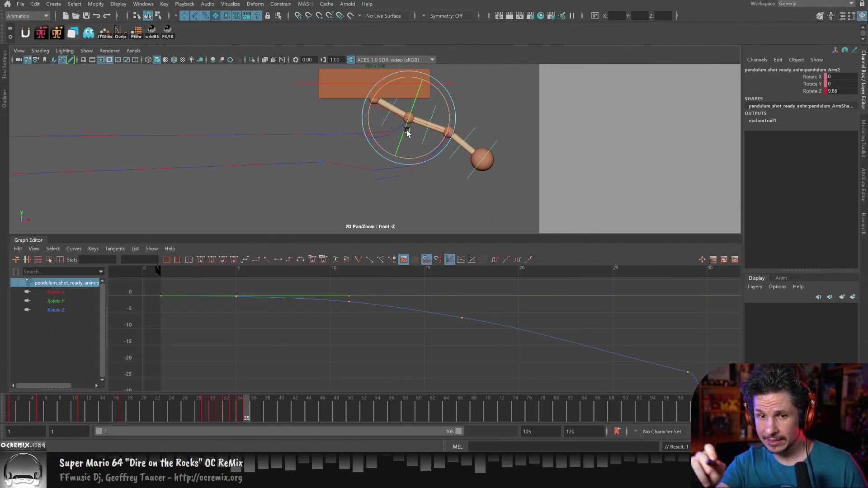
# Go back to frame 29 and review the second arm's swing frame by frame up to frame 36.
pyautogui.hotkey('alt', ',')
pyautogui.hotkey('alt', ',')
pyautogui.hotkey('alt', ',')
pyautogui.hotkey('alt', ',')
pyautogui.hotkey('alt', ',')
pyautogui.hotkey('alt', ',')
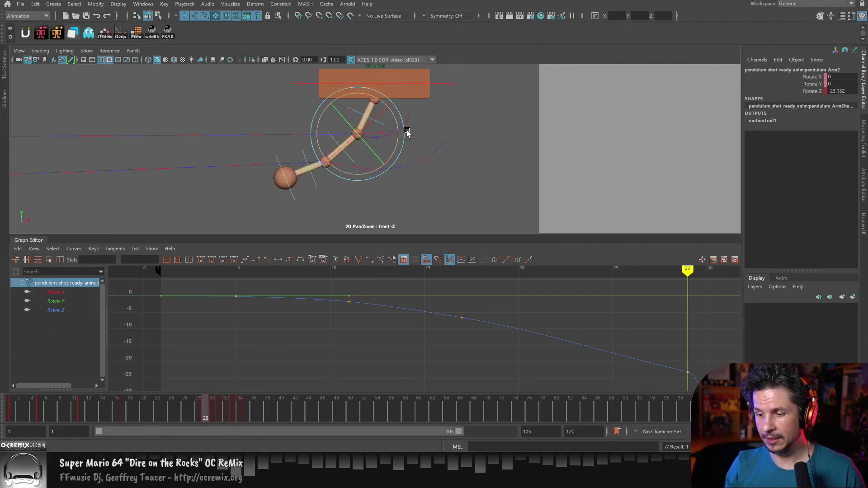
pyautogui.hotkey('alt', '.')
pyautogui.hotkey('alt', '.')
pyautogui.hotkey('alt', '.')
pyautogui.hotkey('alt', '.')
pyautogui.hotkey('alt', '.')
pyautogui.hotkey('alt', '.')
pyautogui.hotkey('alt', '.')
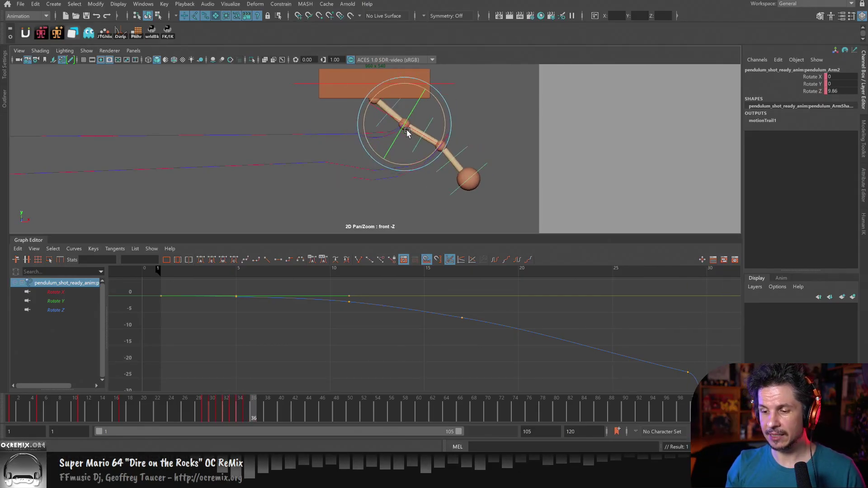
# Recheck the spacing of the second arm's upward swing between frames 31 and 36.
pyautogui.hotkey('alt', ',')
pyautogui.hotkey('alt', ',')
pyautogui.hotkey('alt', ',')
pyautogui.hotkey('alt', ',')
pyautogui.hotkey('alt', '.')
pyautogui.hotkey('alt', '.')
pyautogui.hotkey('alt', '.')
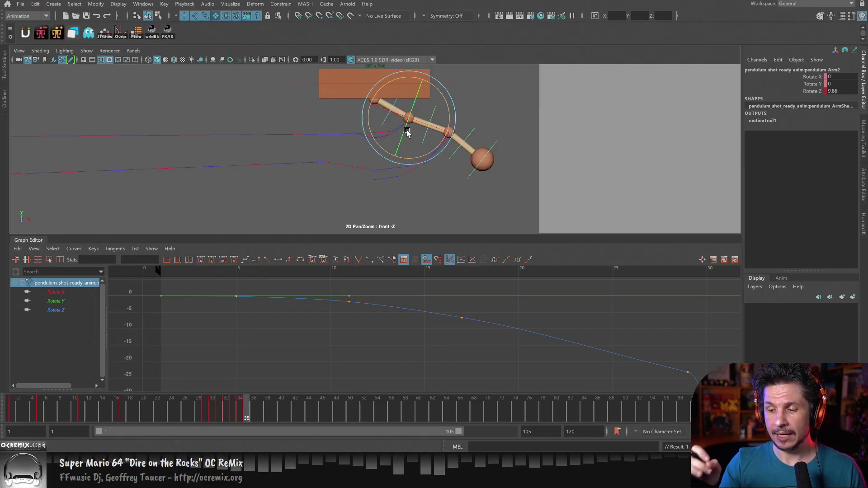
pyautogui.hotkey('alt', ',')
pyautogui.hotkey('alt', ',')
pyautogui.hotkey('alt', ',')
pyautogui.hotkey('alt', ',')
pyautogui.hotkey('alt', ',')
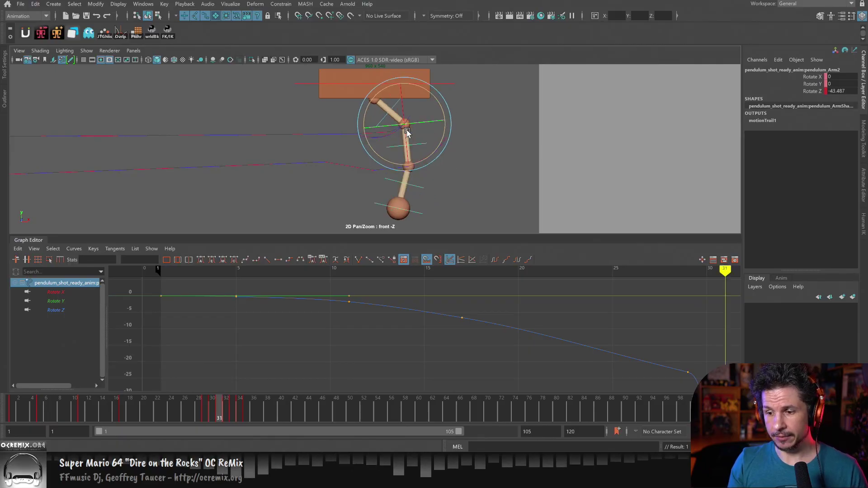
pyautogui.hotkey('alt', '.')
pyautogui.hotkey('alt', '.')
pyautogui.hotkey('alt', '.')
pyautogui.hotkey('alt', '.')
pyautogui.hotkey('alt', '.')
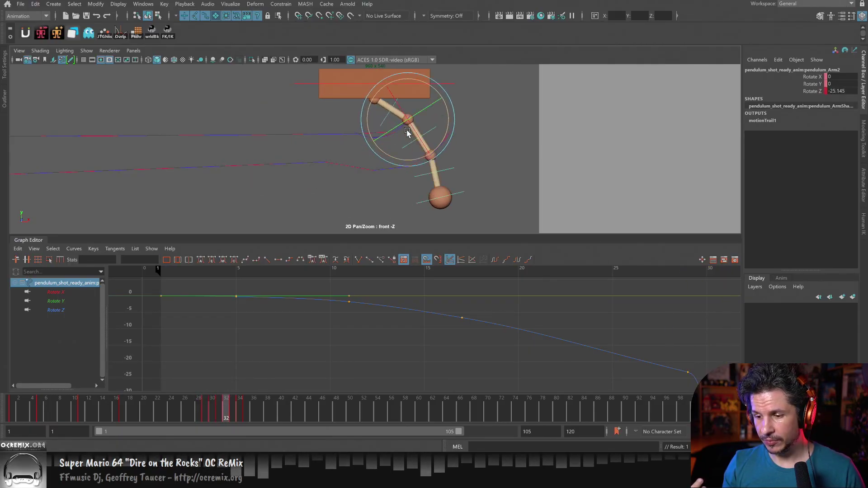
pyautogui.hotkey('alt', '.')
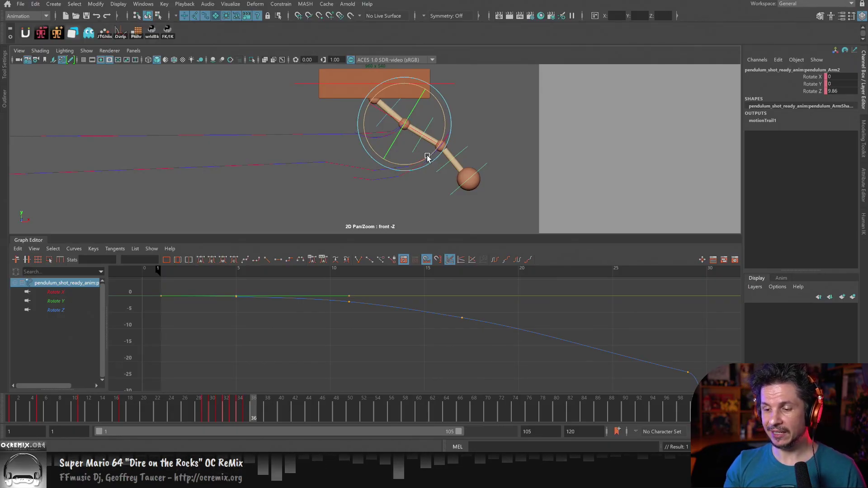
# Compare frames 35 and 36, and rotate the second arm to about 28.3° in Z at frame 36.
pyautogui.hotkey('alt', ',')
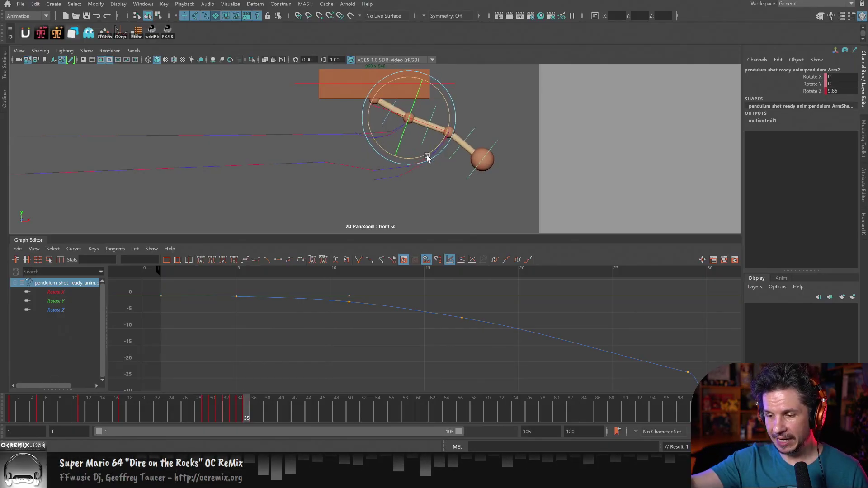
pyautogui.hotkey('alt', '.')
pyautogui.moveTo(442, 132); pyautogui.dragTo(444, 116)
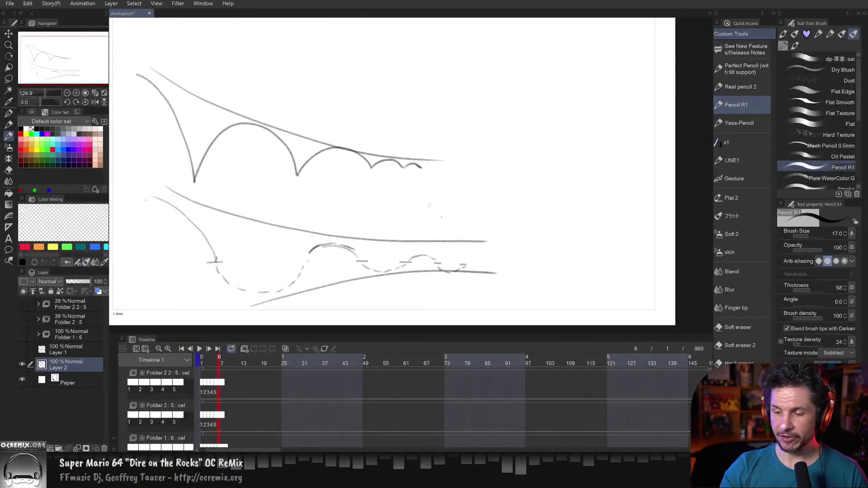
# Switch to Clip Studio Paint, clear the old sketch and draw a bounce path on a ground line, marked B before and A after contact.
pyautogui.press('Delete')
pyautogui.moveTo(261, 123); pyautogui.dragTo(321, 266)
pyautogui.moveTo(322, 264)
pyautogui.mouseDown()
pyautogui.moveTo(398, 167)
pyautogui.moveTo(400, 175)
pyautogui.mouseUp()
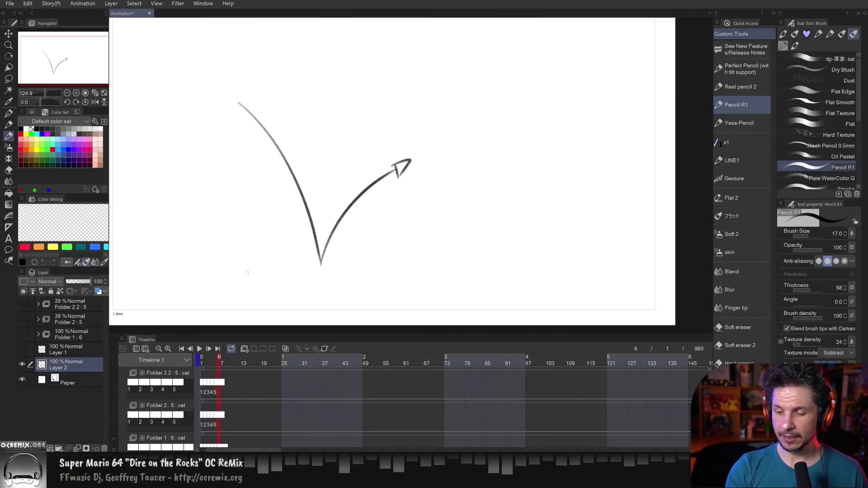
pyautogui.moveTo(244, 267); pyautogui.dragTo(398, 269)
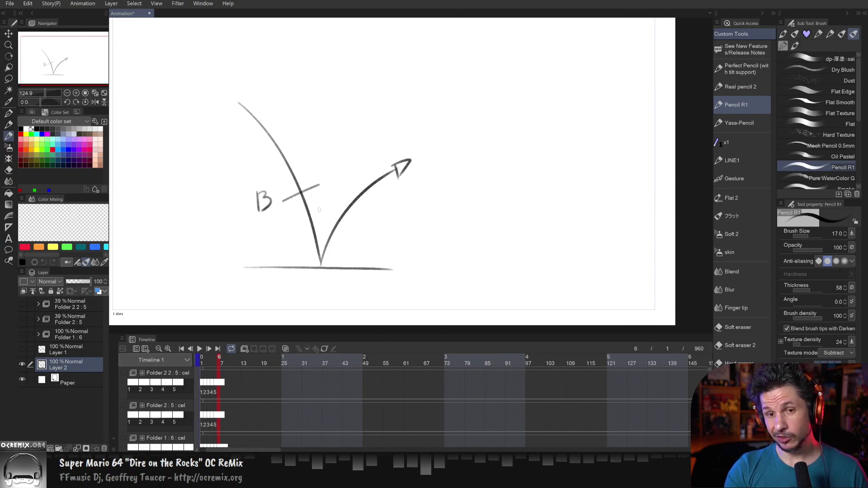
pyautogui.moveTo(328, 219); pyautogui.dragTo(374, 228)
pyautogui.moveTo(363, 222); pyautogui.dragTo(372, 221)
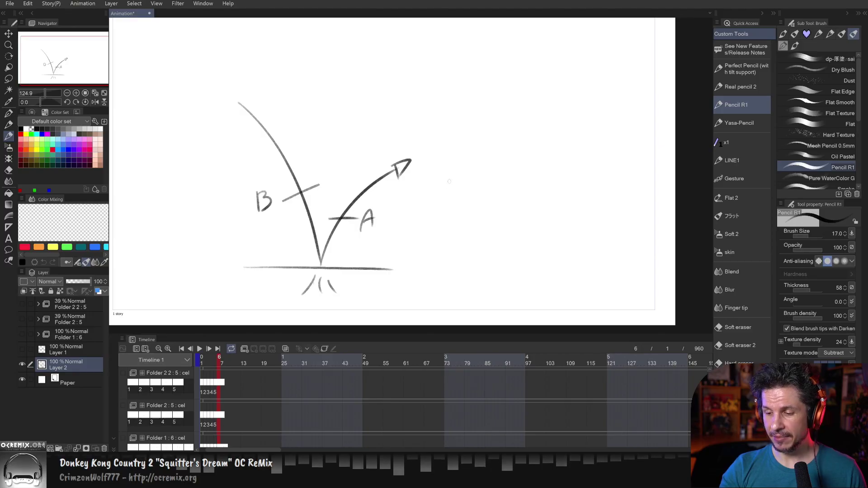
pyautogui.moveTo(441, 182)
pyautogui.mouseDown()
pyautogui.moveTo(529, 235)
pyautogui.moveTo(507, 245)
pyautogui.moveTo(510, 258)
pyautogui.mouseUp()
pyautogui.moveTo(503, 235); pyautogui.dragTo(508, 259)
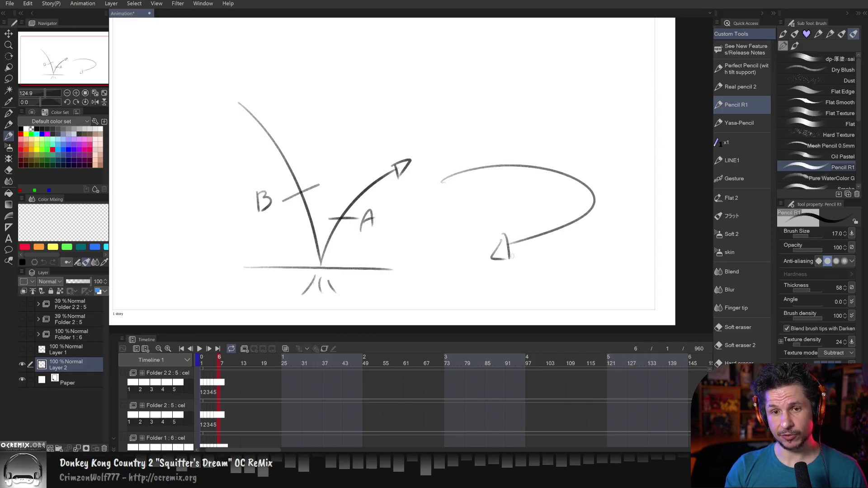
pyautogui.hotkey('ctrl', 'z')
pyautogui.hotkey('ctrl', 'z')
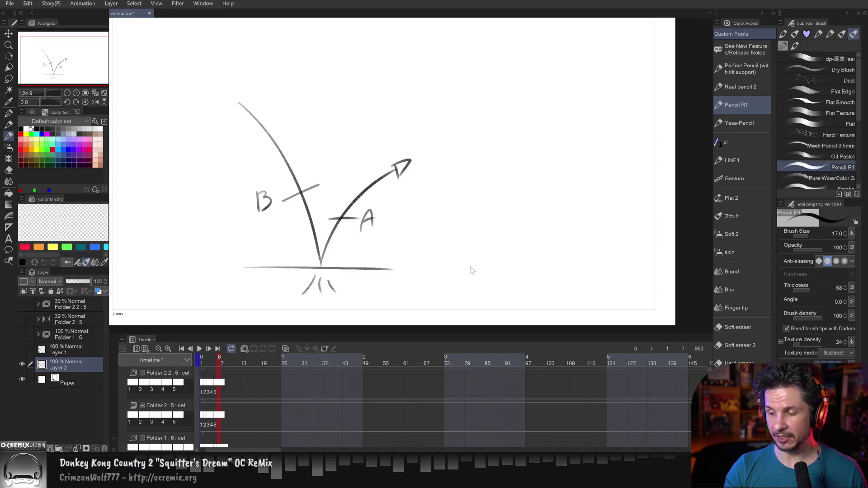
# Sketch a swing arc beside the bounce that doubles back to an arrowhead, marking B before the turn and Ex at its extreme.
pyautogui.moveTo(436, 249)
pyautogui.mouseDown()
pyautogui.moveTo(604, 177)
pyautogui.moveTo(522, 222)
pyautogui.mouseUp()
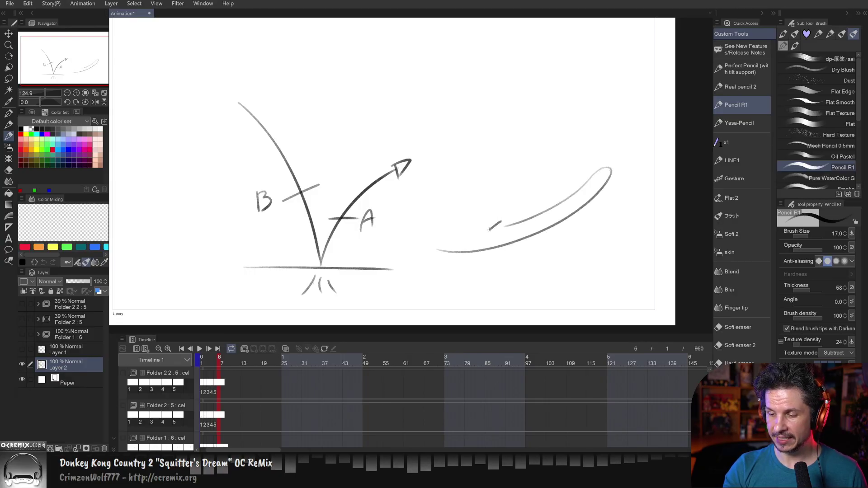
pyautogui.moveTo(618, 161); pyautogui.dragTo(605, 175)
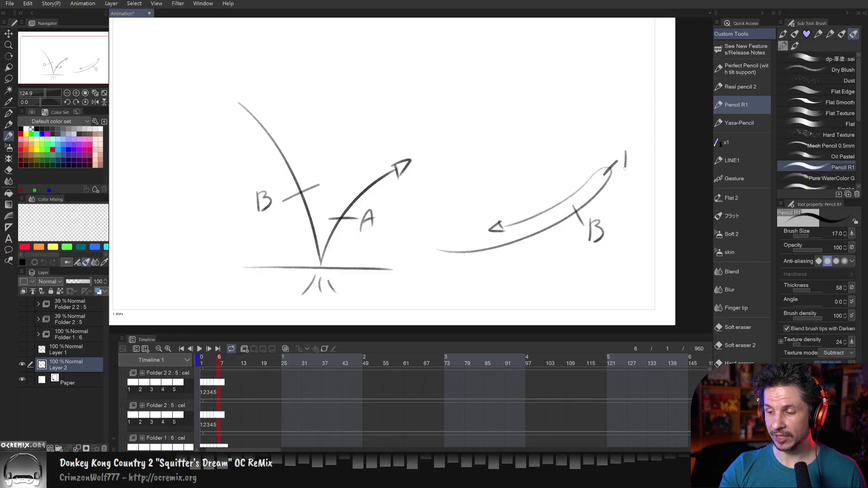
pyautogui.moveTo(626, 171); pyautogui.dragTo(635, 166)
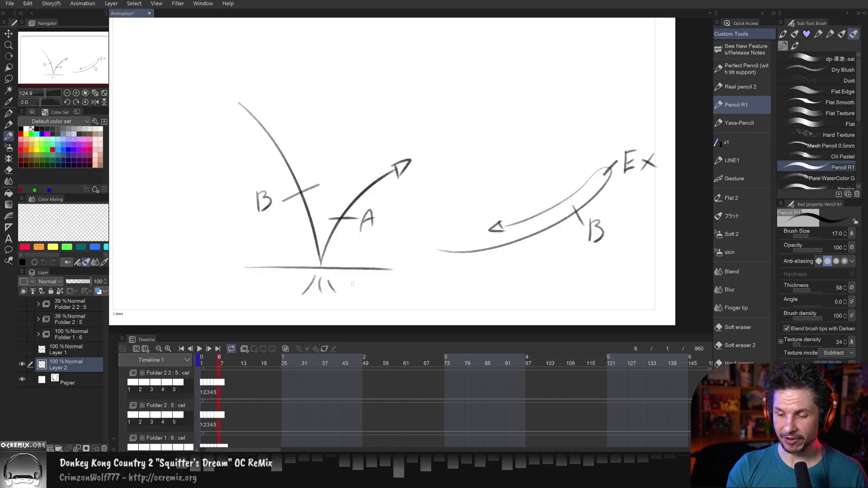
pyautogui.hotkey('ctrl', 'z')
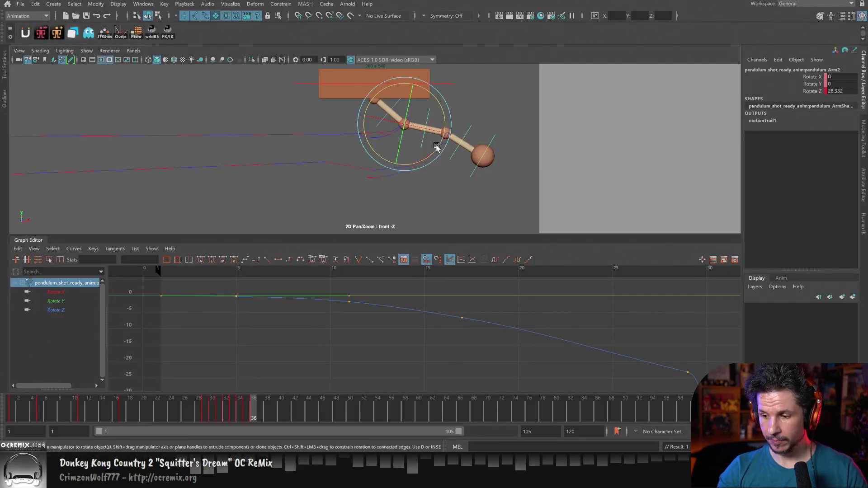
# Switch back to Maya and compare the second arm's poses close up across frames 33 to 37.
pyautogui.scroll(4, 437, 147)
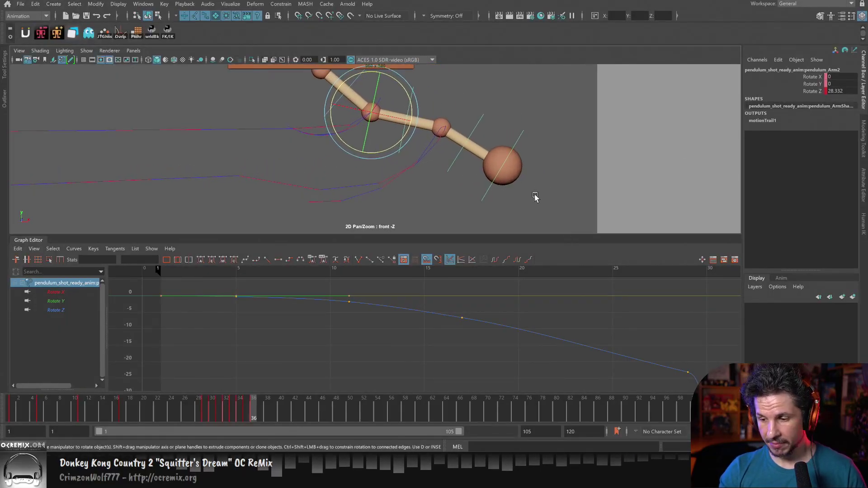
pyautogui.hotkey('alt', ',')
pyautogui.hotkey('alt', ',')
pyautogui.hotkey('alt', '.')
pyautogui.hotkey('alt', '.')
pyautogui.hotkey('alt', ',')
pyautogui.hotkey('alt', ',')
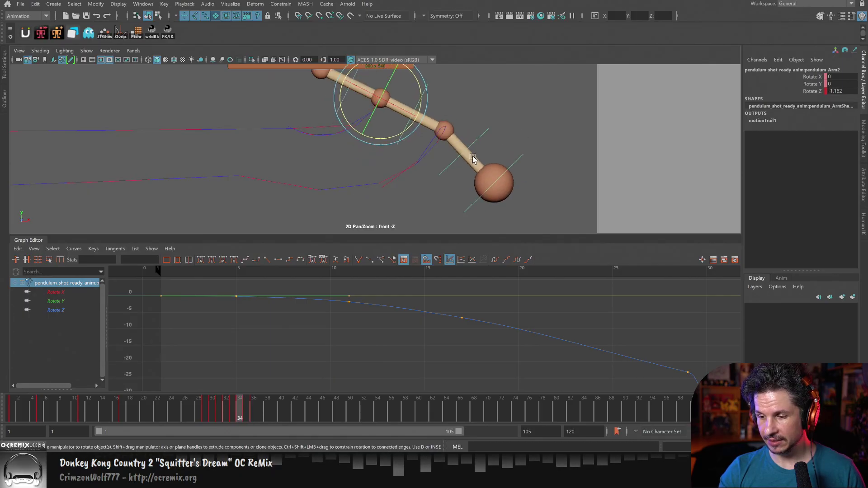
pyautogui.hotkey('alt', '.')
pyautogui.hotkey('alt', '.')
pyautogui.hotkey('alt', '.')
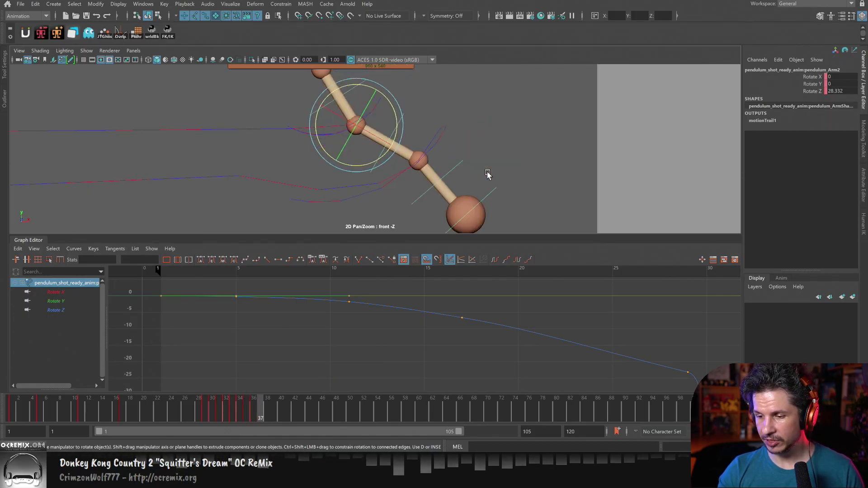
pyautogui.hotkey('alt', ',')
pyautogui.hotkey('alt', ',')
pyautogui.hotkey('alt', ',')
pyautogui.hotkey('alt', ',')
pyautogui.hotkey('alt', '.')
pyautogui.hotkey('alt', '.')
pyautogui.hotkey('alt', ',')
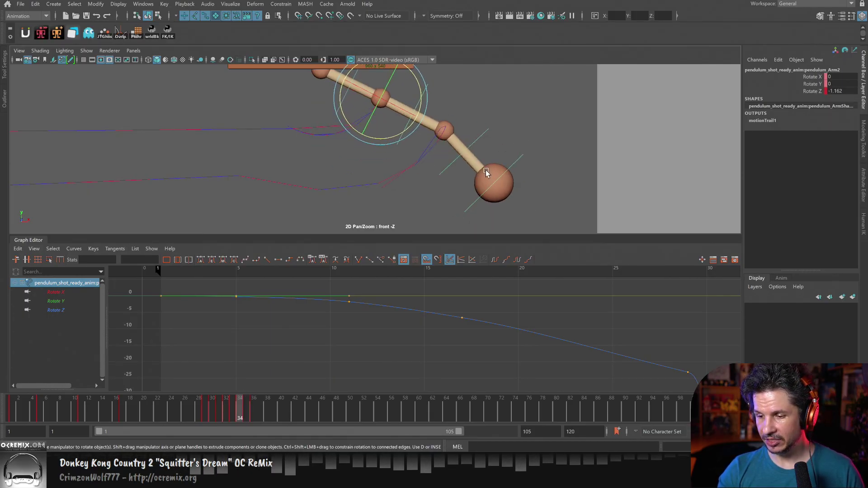
# At frame 34, rotate the second arm to about -2.5° in Z and check it against frames 33 to 37.
pyautogui.click(469, 109)
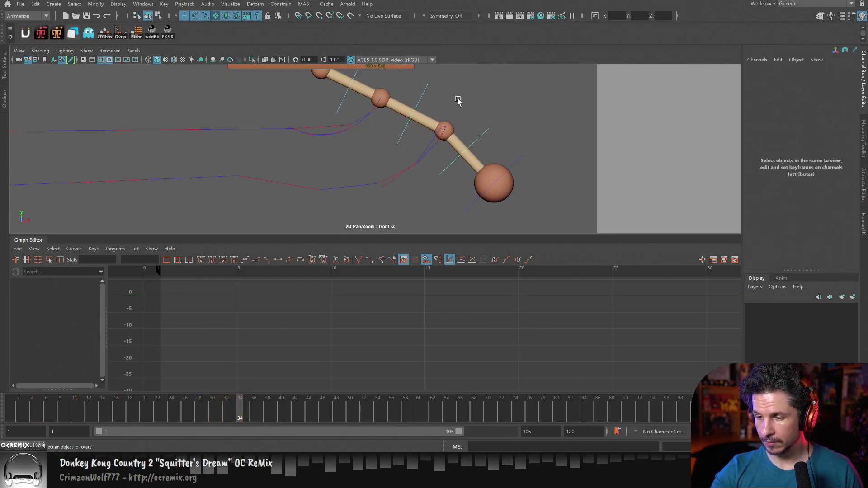
pyautogui.click(425, 87)
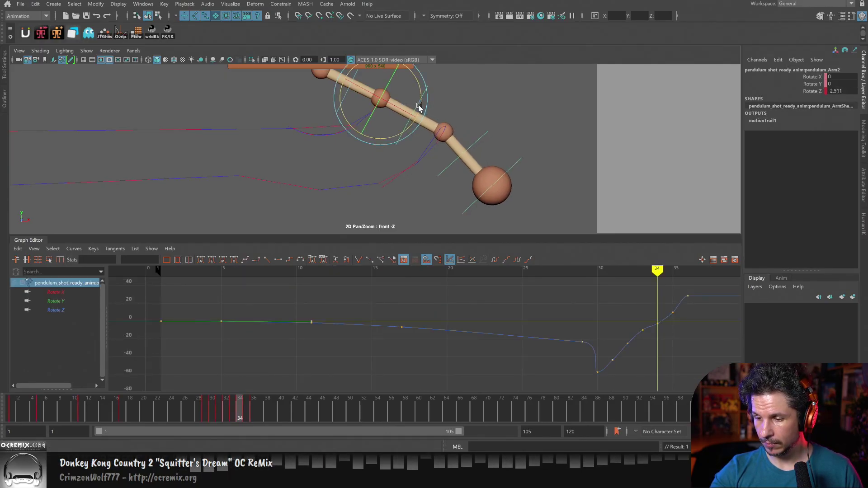
pyautogui.hotkey('alt', ',')
pyautogui.hotkey('alt', '.')
pyautogui.hotkey('alt', '.')
pyautogui.hotkey('alt', '.')
pyautogui.hotkey('alt', ',')
pyautogui.hotkey('alt', ',')
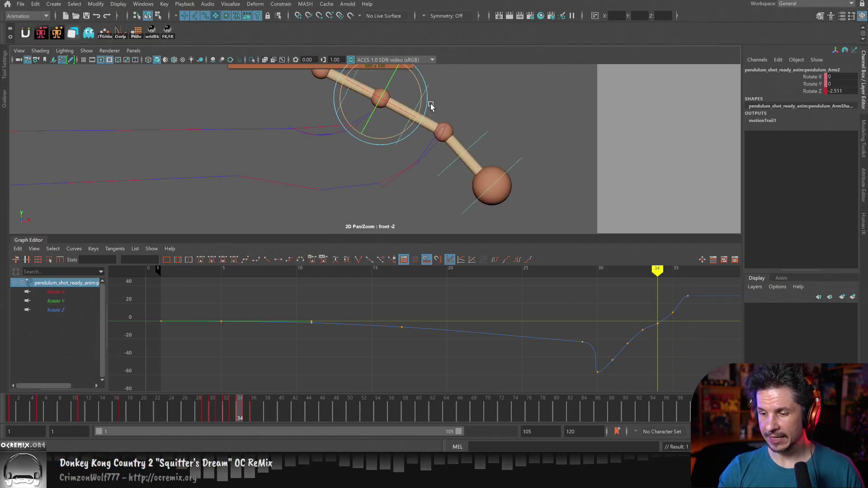
pyautogui.hotkey('alt', ',')
pyautogui.hotkey('alt', '.')
pyautogui.hotkey('alt', '.')
pyautogui.hotkey('alt', '.')
pyautogui.hotkey('alt', '.')
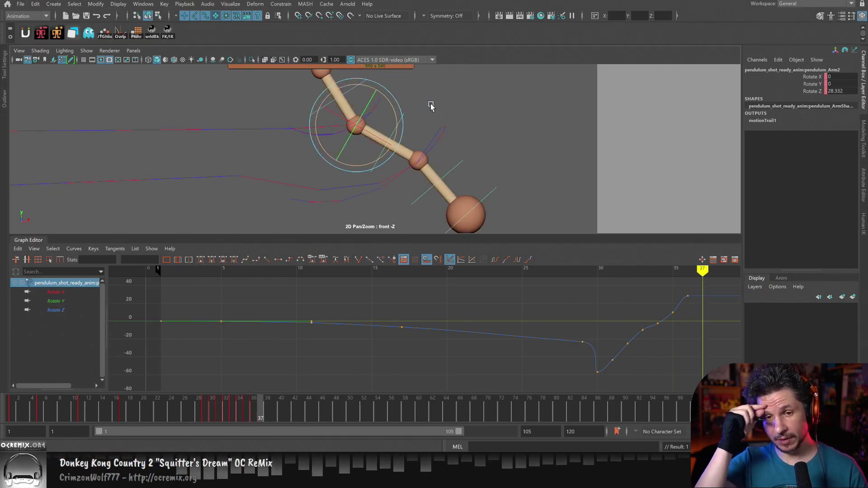
# Scrub through the swing up to frame 36 in the full camera view.
pyautogui.press('\\')
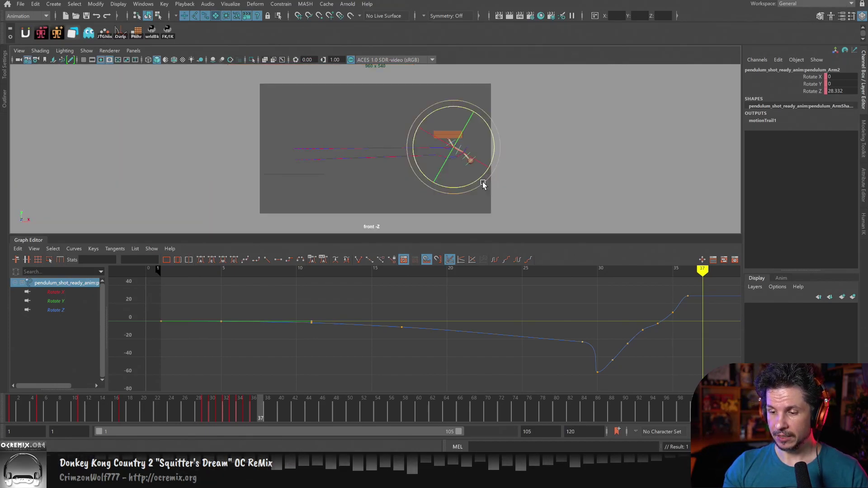
pyautogui.moveTo(193, 412); pyautogui.dragTo(251, 420)
pyautogui.press('e')
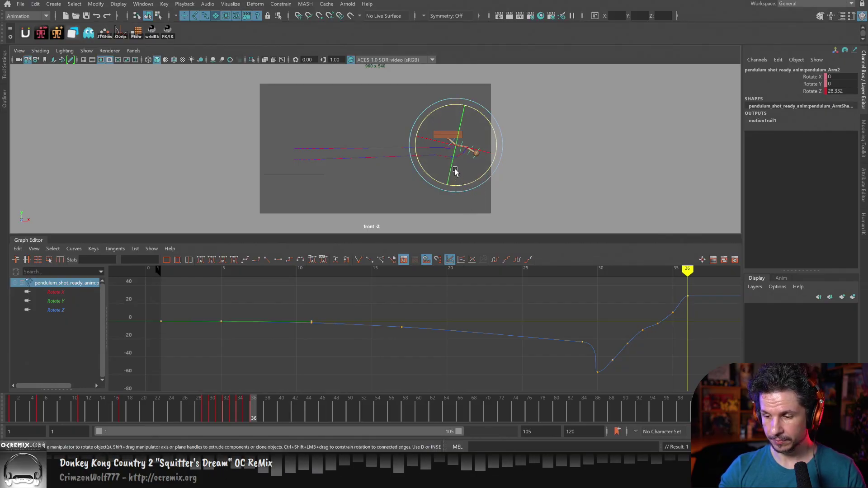
# Examine the second arm's turnaround close up, stepping back and forth between frames 34 and 37.
pyautogui.press('\\')
pyautogui.moveTo(457, 168); pyautogui.dragTo(575, 177, button='right')
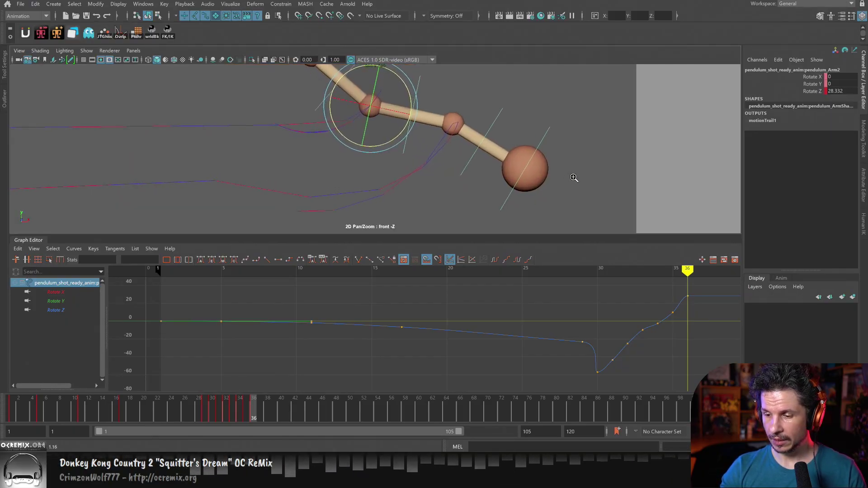
pyautogui.hotkey('alt', ',')
pyautogui.hotkey('alt', ',')
pyautogui.hotkey('alt', '.')
pyautogui.hotkey('alt', '.')
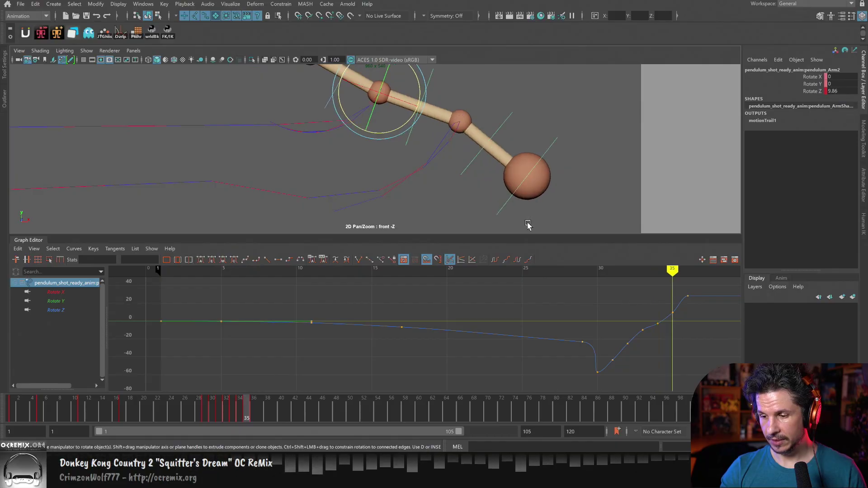
pyautogui.hotkey('alt', ',')
pyautogui.hotkey('alt', '.')
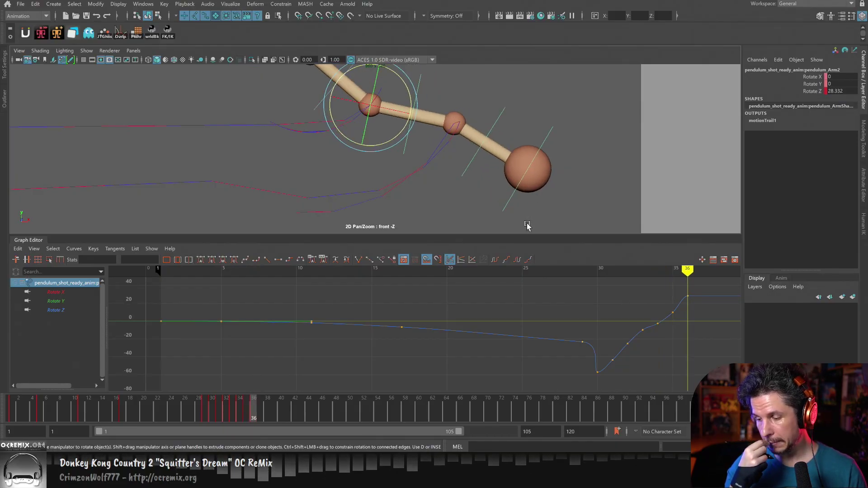
pyautogui.hotkey('alt', ',')
pyautogui.hotkey('alt', ',')
pyautogui.hotkey('alt', '.')
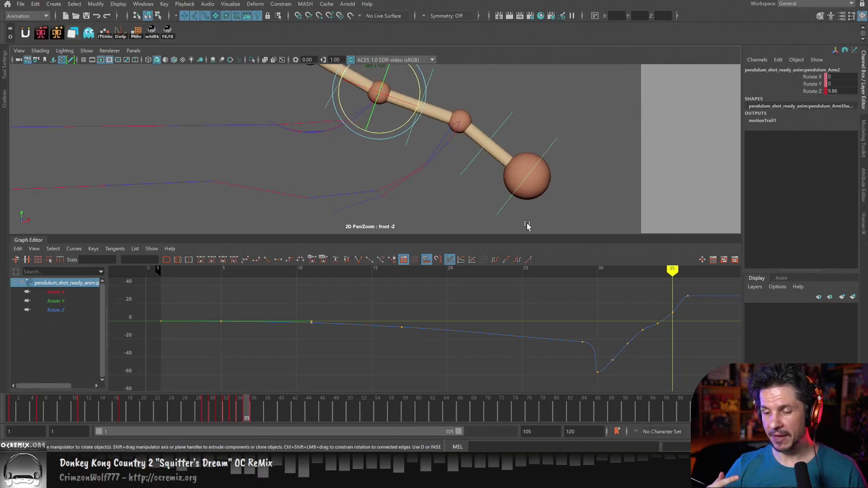
pyautogui.hotkey('alt', ',')
pyautogui.hotkey('alt', ',')
pyautogui.hotkey('alt', '.')
pyautogui.hotkey('alt', '.')
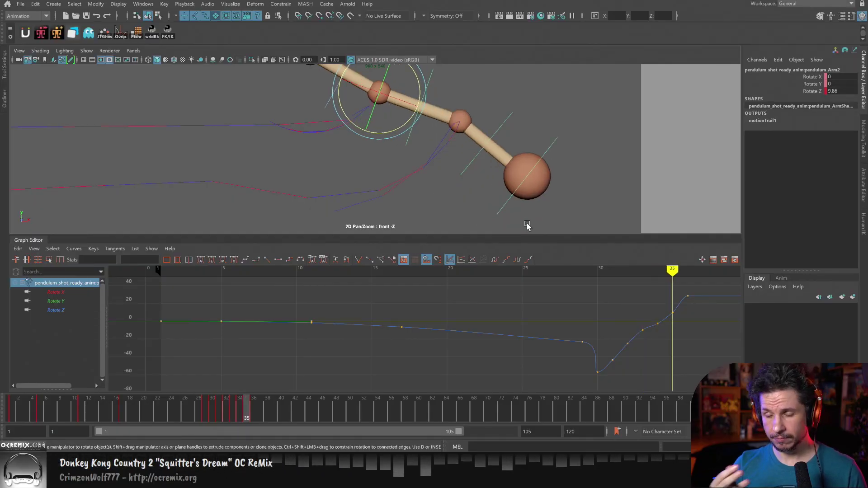
pyautogui.hotkey('alt', '.')
pyautogui.hotkey('alt', '.')
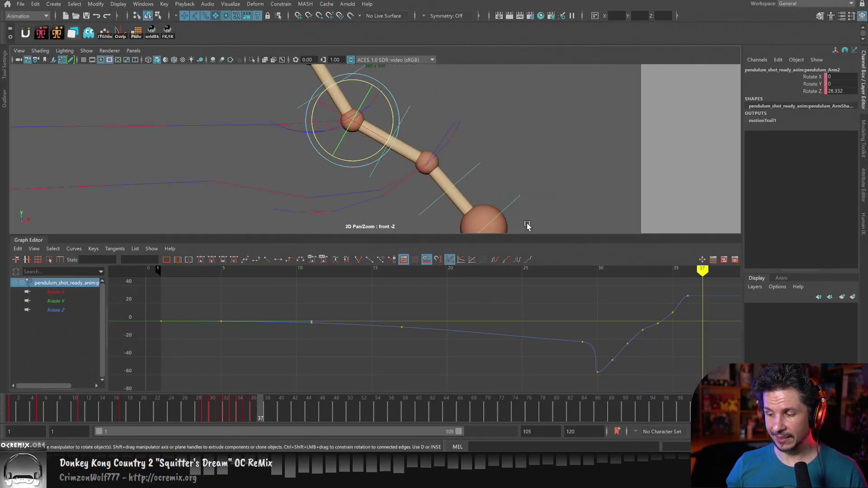
# Step back through the second arm's turnaround from frame 37 to 30 and compare the poses with its Rotate Z curve.
pyautogui.hotkey('alt', ',')
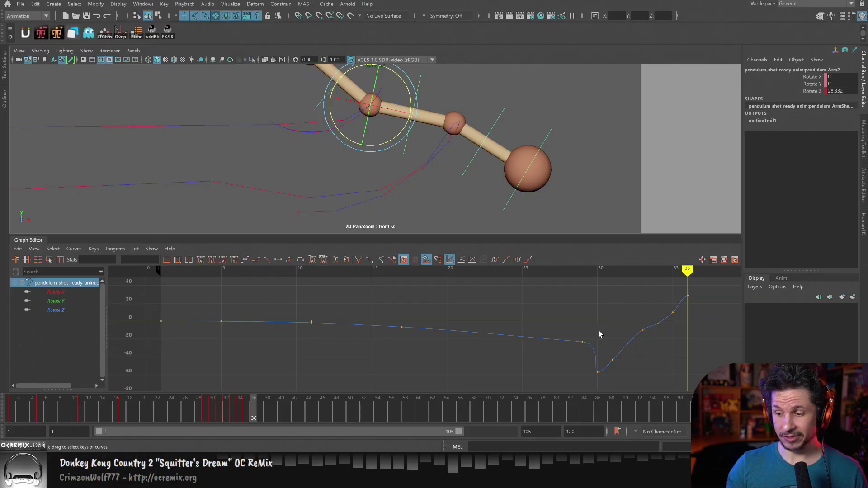
pyautogui.scroll(-4, 644, 341)
pyautogui.keyDown('alt'); pyautogui.moveTo(587, 345); pyautogui.dragTo(511, 358, button='middle'); pyautogui.keyUp('alt')
pyautogui.scroll(3, 529, 337)
pyautogui.scroll(-2, 500, 358)
pyautogui.hotkey('alt', ',')
pyautogui.hotkey('alt', ',')
pyautogui.hotkey('alt', ',')
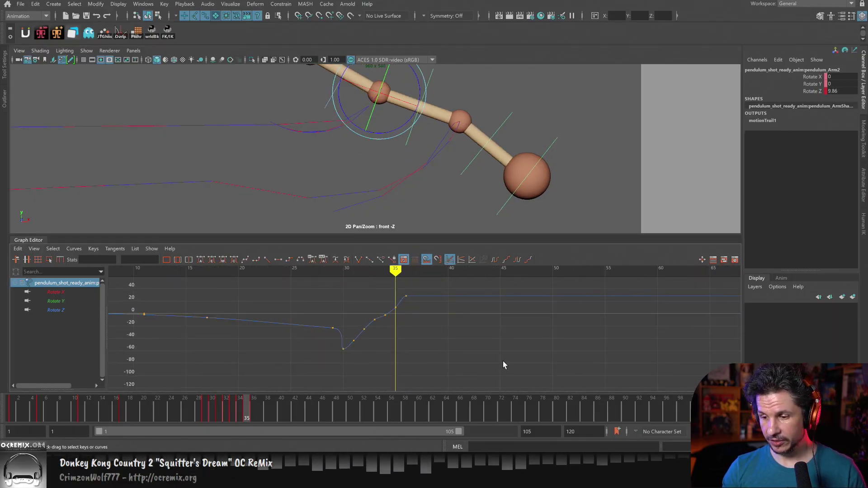
pyautogui.hotkey('alt', ',')
pyautogui.hotkey('alt', ',')
pyautogui.hotkey('alt', ',')
# Lower the second arm's Rotate Z key at frame 33 to about -12.3.
pyautogui.hotkey('alt', '.')
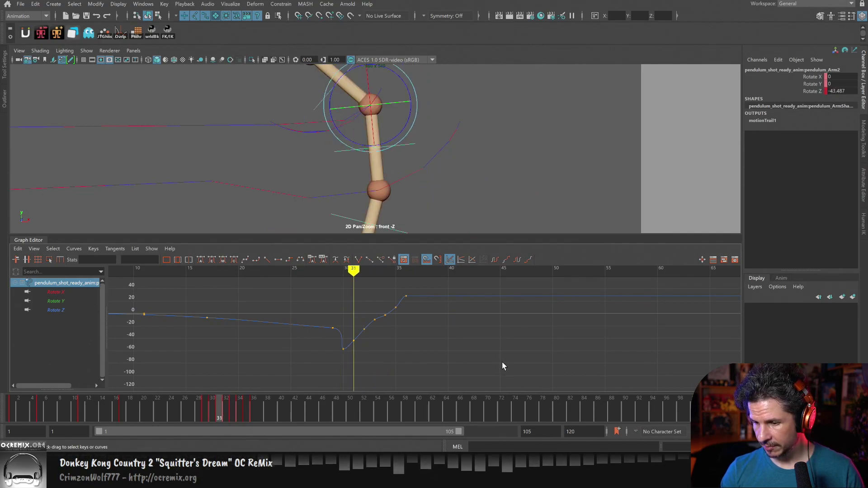
pyautogui.hotkey('alt', '.')
pyautogui.hotkey('alt', '.')
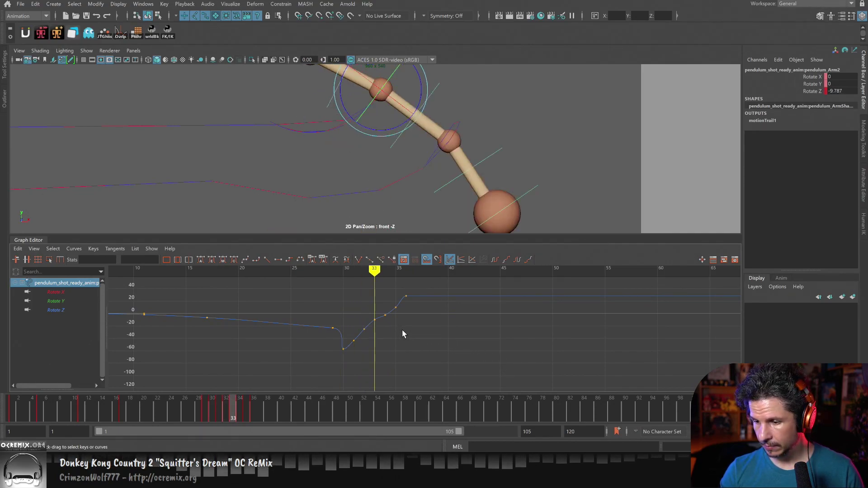
pyautogui.click(376, 321)
pyautogui.moveTo(388, 335); pyautogui.dragTo(389, 338, button='middle')
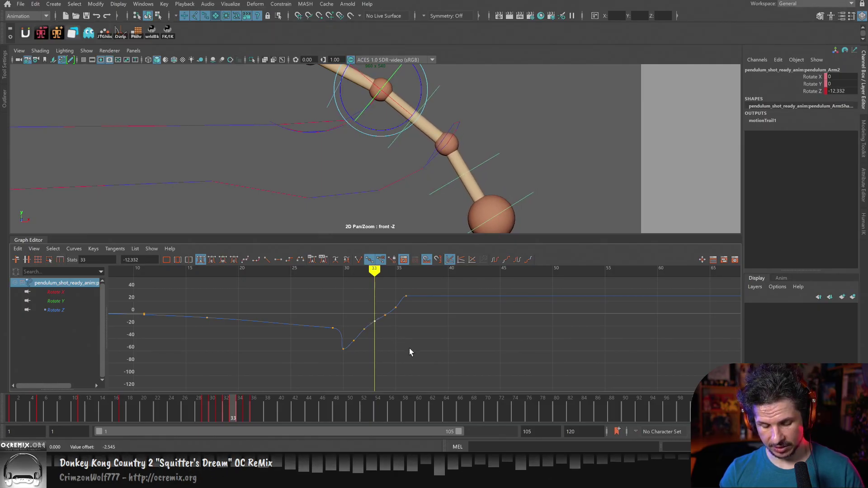
# Examine the second arm's motion around the adjusted key, stepping back and forth between frames 31 and 37.
pyautogui.hotkey('alt', ',')
pyautogui.hotkey('alt', ',')
pyautogui.hotkey('alt', '.')
pyautogui.hotkey('alt', '.')
pyautogui.hotkey('alt', '.')
pyautogui.hotkey('alt', '.')
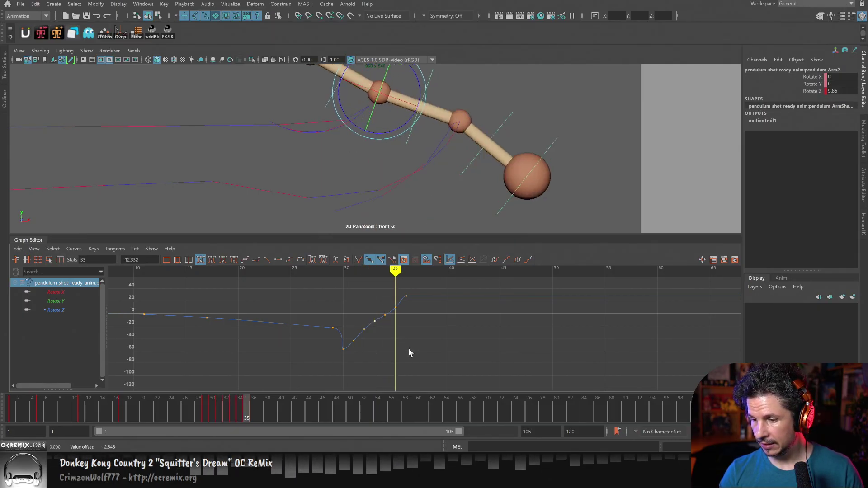
pyautogui.hotkey('alt', '.')
pyautogui.hotkey('alt', '.')
pyautogui.hotkey('alt', ',')
pyautogui.hotkey('alt', ',')
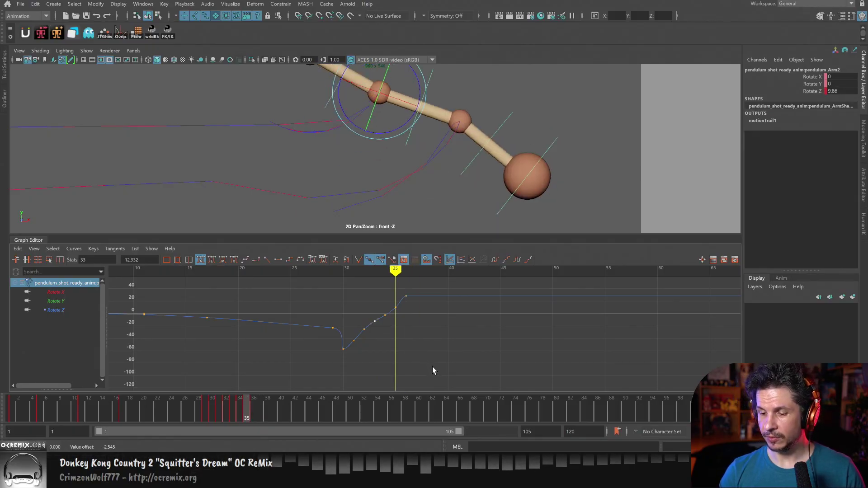
pyautogui.hotkey('alt', '.')
pyautogui.hotkey('alt', '.')
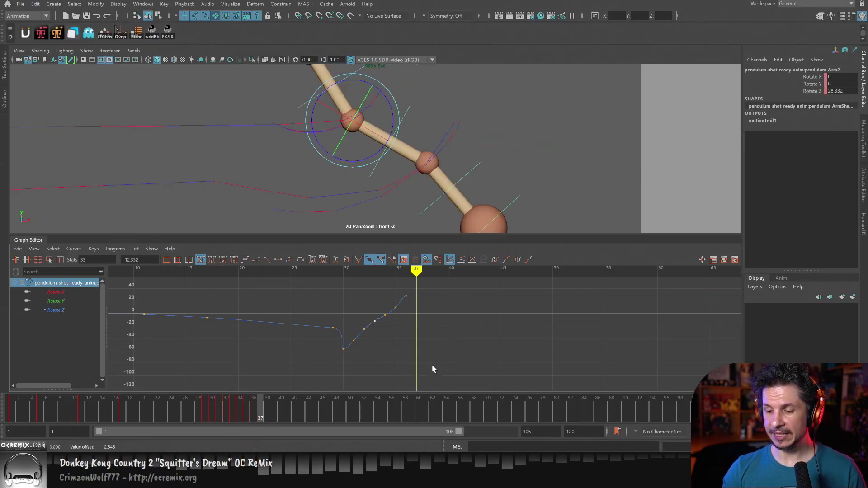
pyautogui.hotkey('alt', ',')
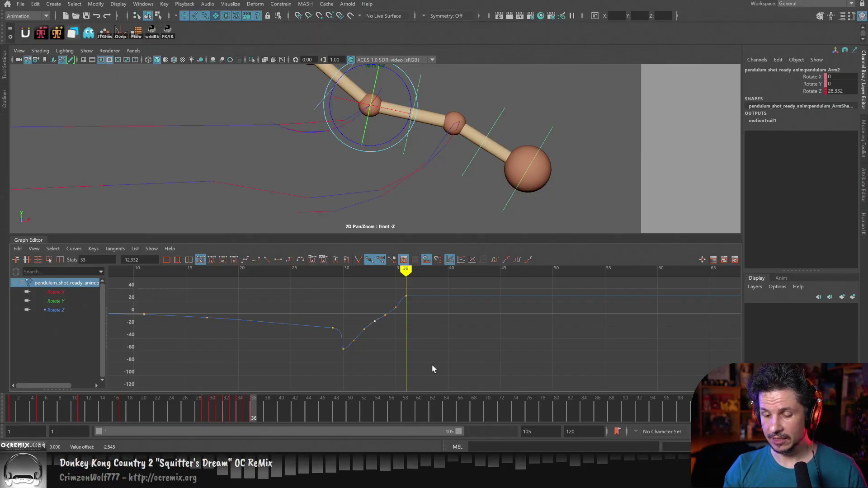
pyautogui.hotkey('alt', ',')
pyautogui.hotkey('alt', '.')
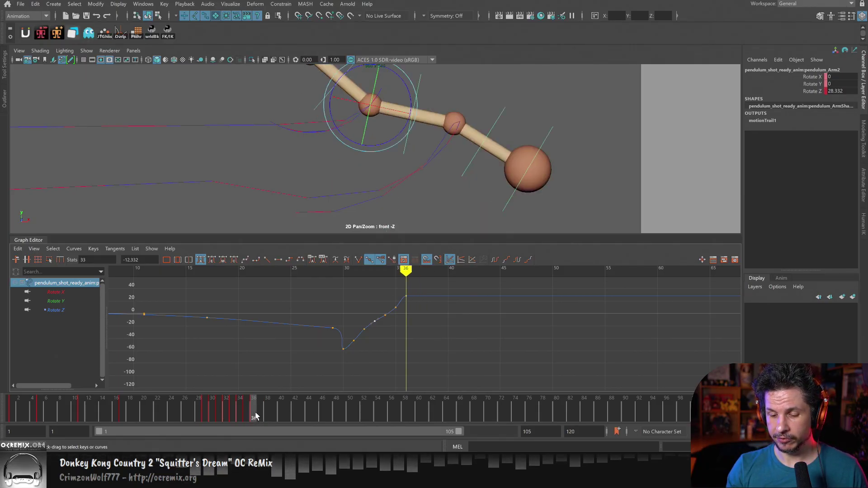
pyautogui.moveTo(255, 416); pyautogui.dragTo(328, 411)
pyautogui.press('s')
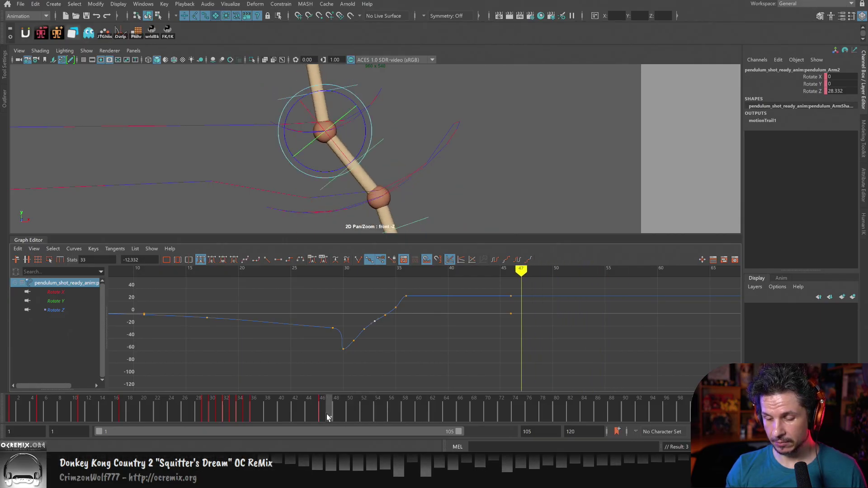
pyautogui.click(323, 417)
# Key the second arm's rotation every eight frames from frame 44 through frame 100.
pyautogui.moveTo(258, 411)
pyautogui.mouseDown()
pyautogui.moveTo(275, 419)
pyautogui.moveTo(252, 417)
pyautogui.moveTo(695, 415)
pyautogui.mouseUp()
pyautogui.press('s')
pyautogui.press('s')
pyautogui.press('s')
pyautogui.press('s')
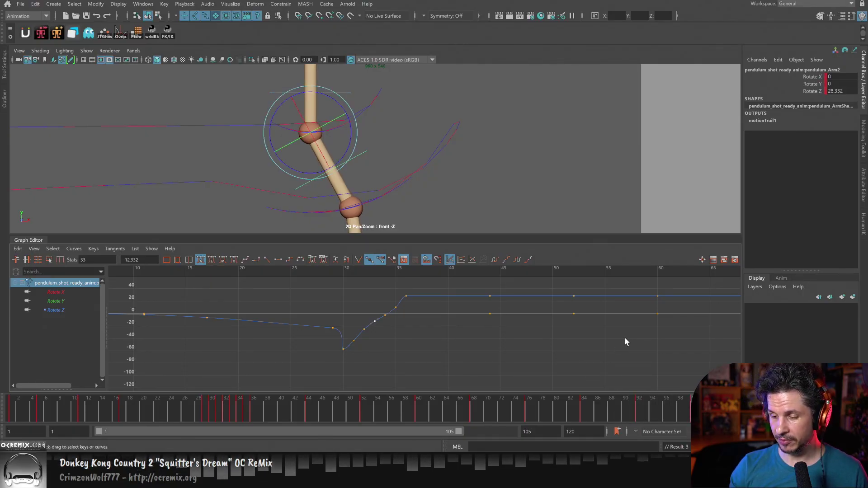
# Frame the second arm's whole curve and lower its Rotate Z key at frame 44 to about -18.8.
pyautogui.press('a')
pyautogui.keyDown('alt'); pyautogui.keyDown('shift'); pyautogui.moveTo(613, 342); pyautogui.dragTo(554, 341, button='right'); pyautogui.keyUp('shift'); pyautogui.keyUp('alt')
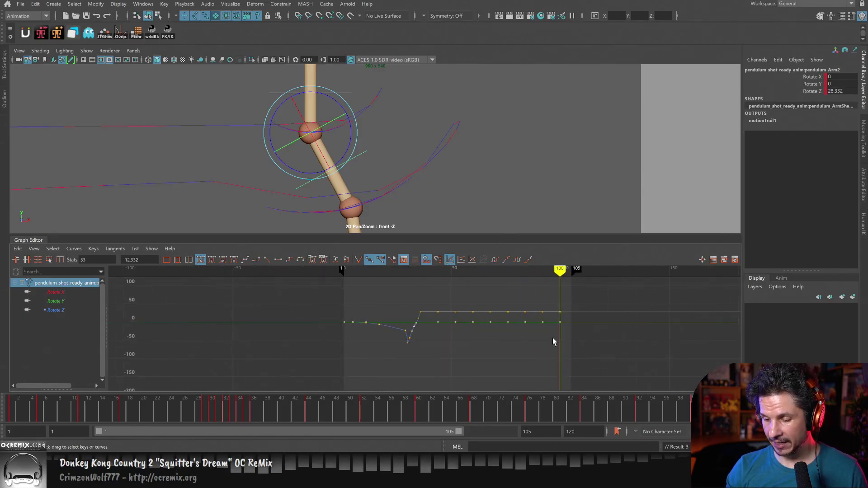
pyautogui.keyDown('alt'); pyautogui.moveTo(542, 342); pyautogui.dragTo(509, 350, button='middle'); pyautogui.keyUp('alt')
pyautogui.keyDown('alt'); pyautogui.moveTo(508, 346); pyautogui.dragTo(521, 348, button='right'); pyautogui.keyUp('alt')
pyautogui.keyDown('alt'); pyautogui.moveTo(514, 347); pyautogui.dragTo(478, 353, button='middle'); pyautogui.keyUp('alt')
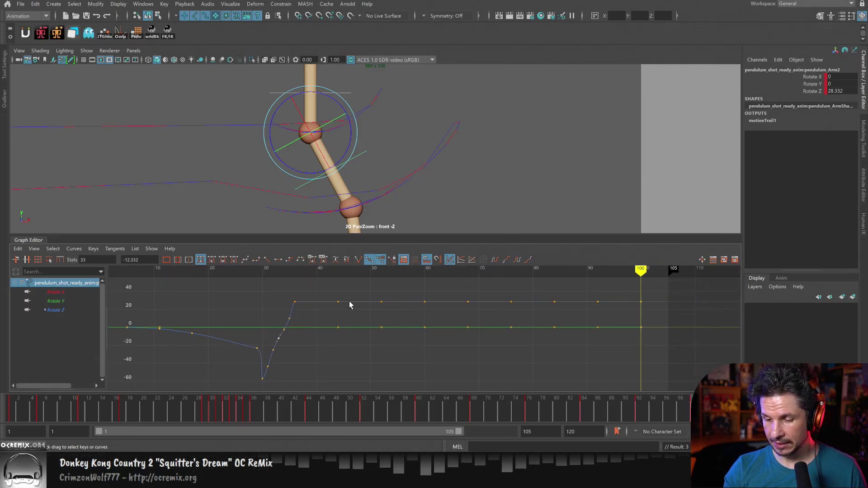
pyautogui.keyDown('shift'); pyautogui.moveTo(376, 392); pyautogui.dragTo(376, 396, button='middle'); pyautogui.keyUp('shift')
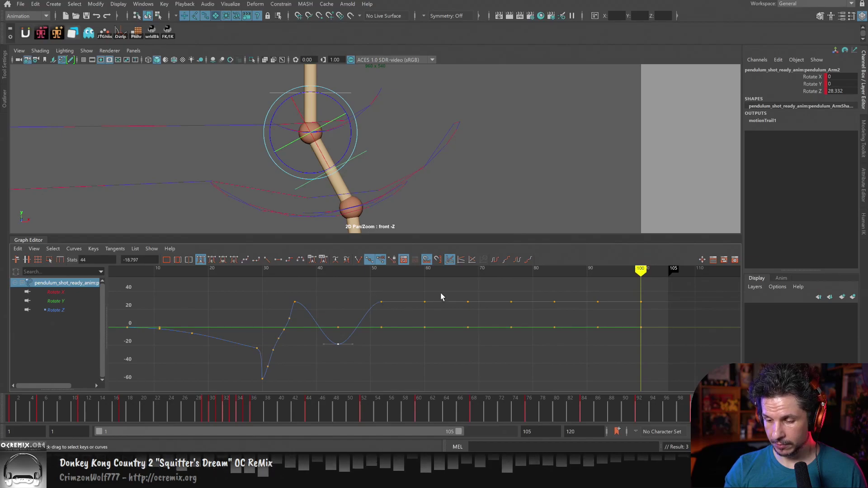
# Lower the second arm's alternating Rotate Z keys at frames 60, 76 and 92 to about -18.5 without shifting their timing.
pyautogui.click(566, 302)
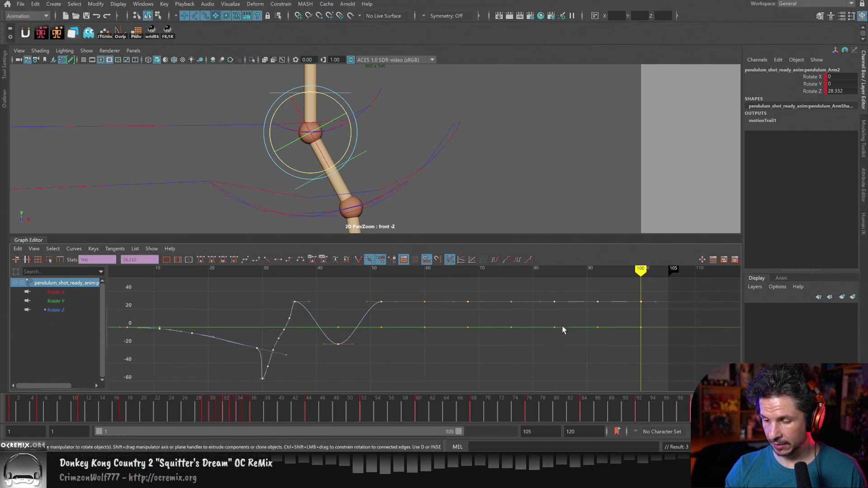
pyautogui.click(466, 302)
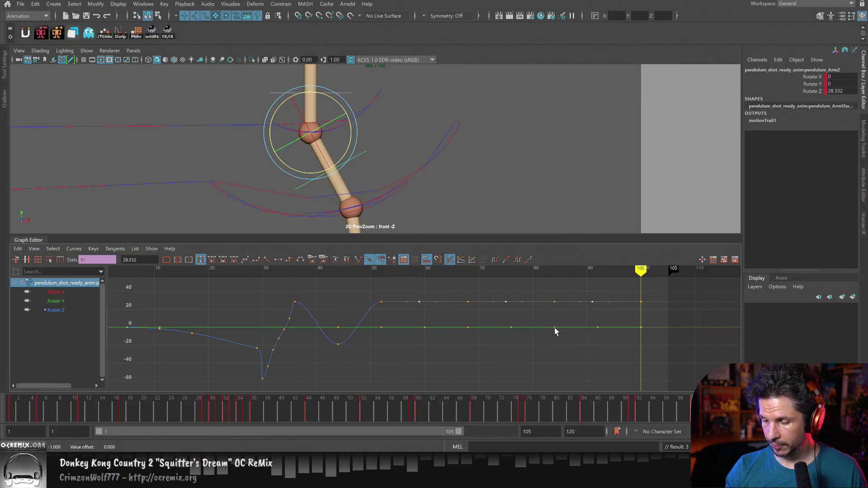
pyautogui.hotkey('ctrl', 'z')
pyautogui.keyDown('shift'); pyautogui.moveTo(532, 289); pyautogui.dragTo(534, 330, button='middle'); pyautogui.keyUp('shift')
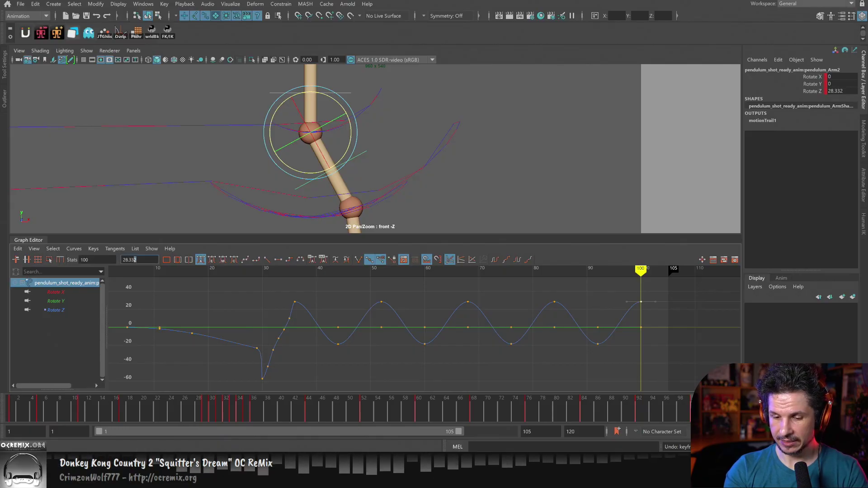
# Set the second arm's Rotate Z keys at frames 100 and 92 to 0.
pyautogui.moveTo(135, 260); pyautogui.dragTo(121, 260)
pyautogui.write('0')
pyautogui.press('Return')
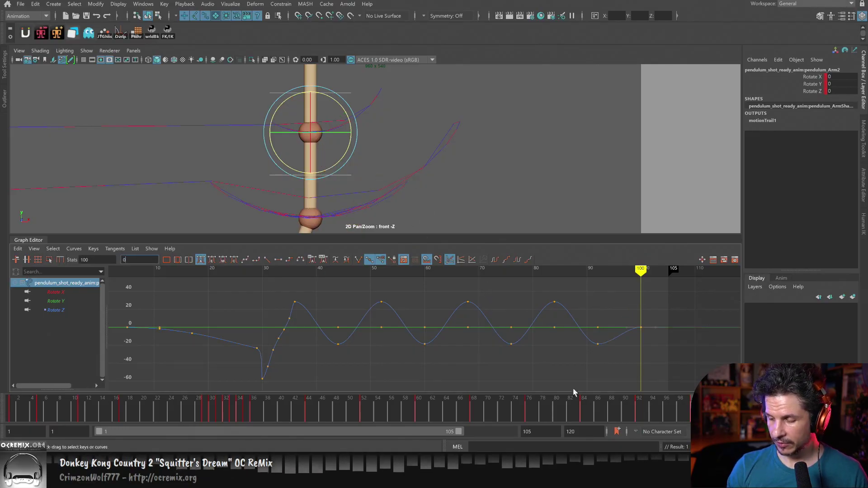
pyautogui.moveTo(642, 407)
pyautogui.mouseDown()
pyautogui.moveTo(701, 407)
pyautogui.moveTo(564, 408)
pyautogui.moveTo(660, 402)
pyautogui.moveTo(640, 406)
pyautogui.mouseUp()
pyautogui.moveTo(606, 354); pyautogui.dragTo(588, 339)
pyautogui.doubleClick(136, 260)
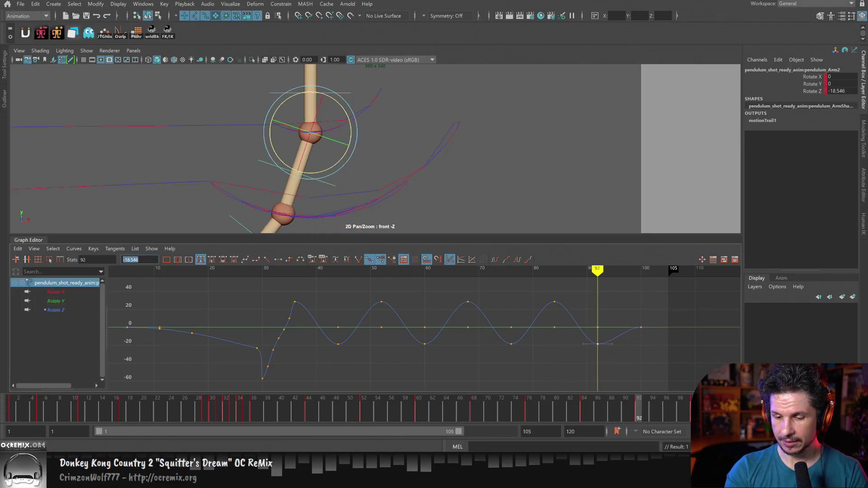
pyautogui.write('0')
pyautogui.press('Return')
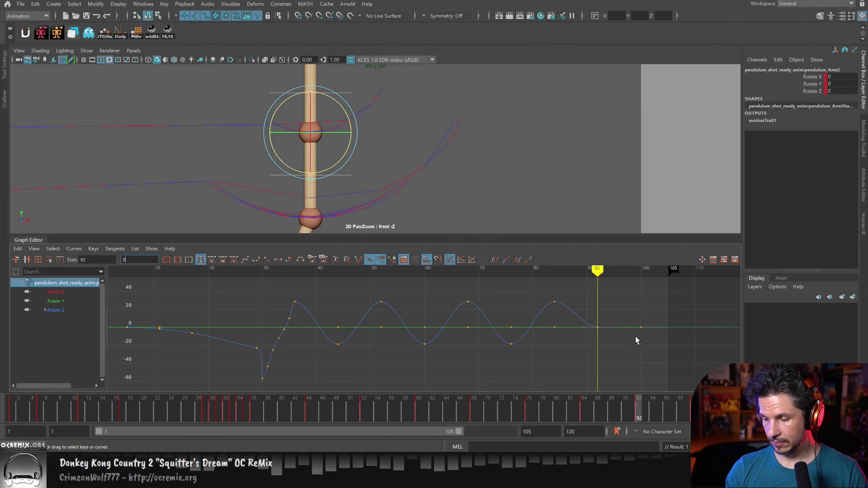
pyautogui.click(617, 353)
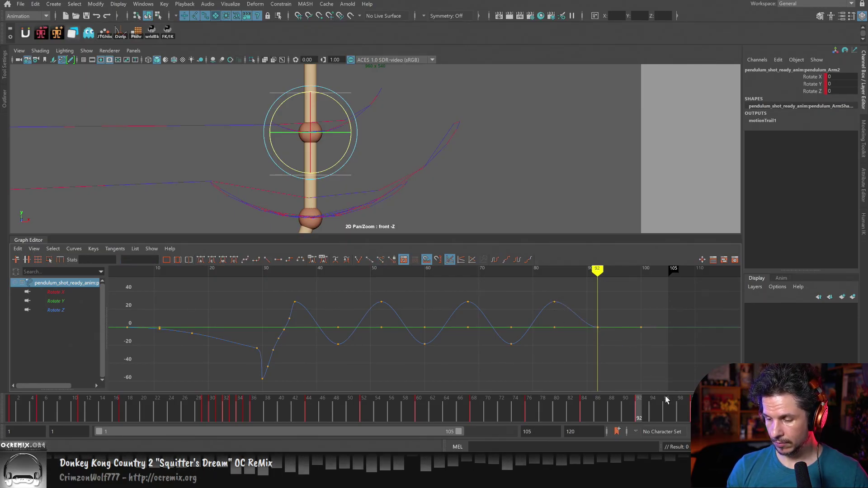
# Scrub back to frame 61 and lower the Rotate Z peak at frame 84 to about 1.3.
pyautogui.click(637, 411)
pyautogui.moveTo(637, 411); pyautogui.dragTo(425, 417)
pyautogui.keyDown('alt'); pyautogui.moveTo(540, 345); pyautogui.dragTo(507, 346, button='right'); pyautogui.keyUp('alt')
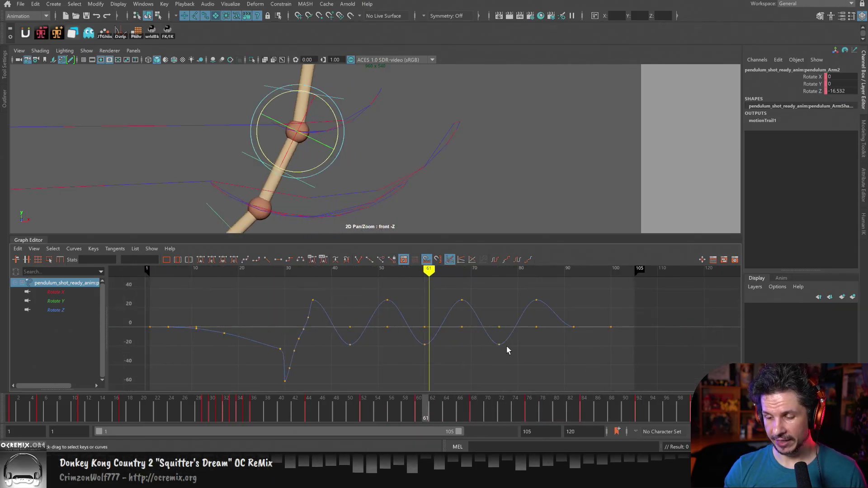
pyautogui.keyDown('alt'); pyautogui.moveTo(478, 357); pyautogui.dragTo(470, 364, button='middle'); pyautogui.keyUp('alt')
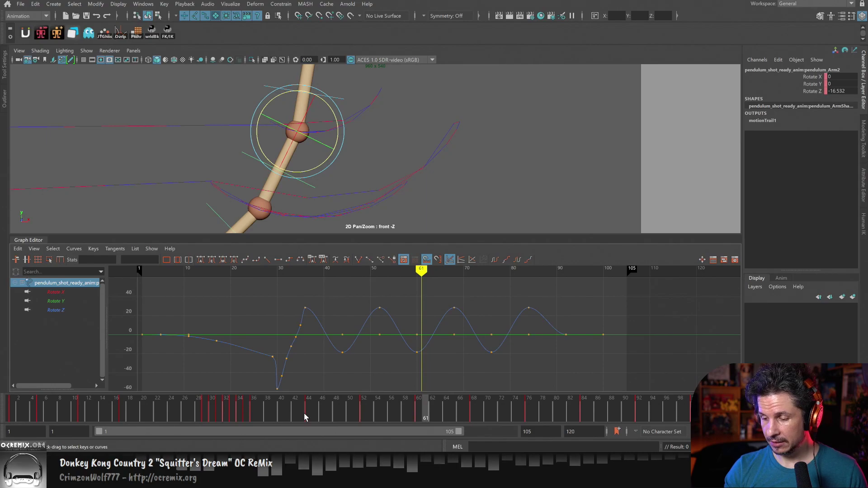
pyautogui.moveTo(537, 337)
pyautogui.keyDown('alt'); pyautogui.keyDown('shift'); pyautogui.mouseDown(button='right')
pyautogui.moveTo(527, 350)
pyautogui.moveTo(543, 347)
pyautogui.mouseUp(button='right'); pyautogui.keyUp('shift'); pyautogui.keyUp('alt')
pyautogui.keyDown('alt'); pyautogui.moveTo(538, 347); pyautogui.dragTo(465, 354, button='middle'); pyautogui.keyUp('alt')
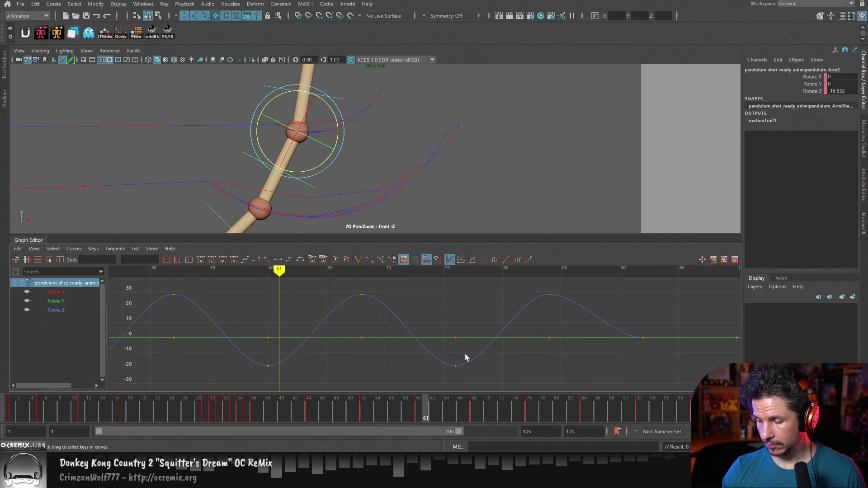
pyautogui.moveTo(582, 291); pyautogui.dragTo(538, 305)
pyautogui.keyDown('shift'); pyautogui.moveTo(568, 335); pyautogui.dragTo(562, 373, button='middle'); pyautogui.keyUp('shift')
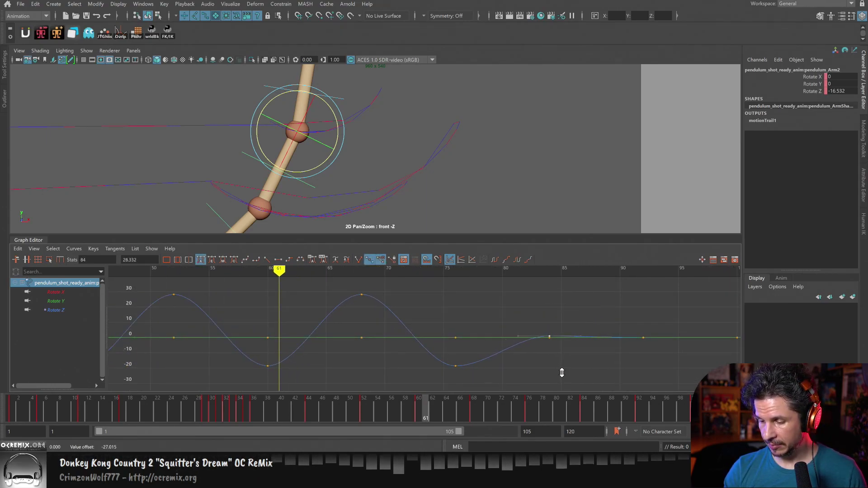
# Raise the second arm's Rotate Z key at frame 76 to about -9.2.
pyautogui.moveTo(477, 354); pyautogui.dragTo(446, 388)
pyautogui.keyDown('shift'); pyautogui.moveTo(473, 375); pyautogui.dragTo(473, 362, button='middle'); pyautogui.keyUp('shift')
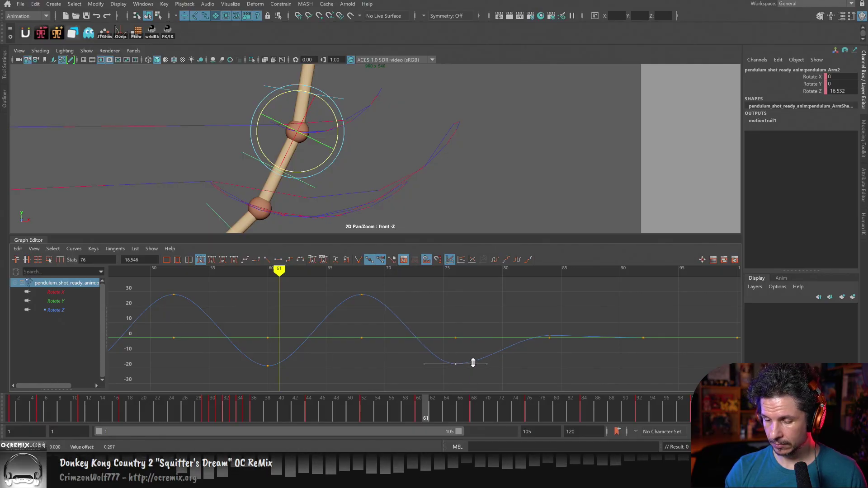
pyautogui.keyDown('alt'); pyautogui.moveTo(500, 357); pyautogui.dragTo(457, 363, button='right'); pyautogui.keyUp('alt')
pyautogui.keyDown('alt'); pyautogui.moveTo(454, 364); pyautogui.dragTo(483, 366, button='middle'); pyautogui.keyUp('alt')
pyautogui.keyDown('alt'); pyautogui.moveTo(483, 365); pyautogui.dragTo(506, 362, button='right'); pyautogui.keyUp('alt')
pyautogui.keyDown('shift'); pyautogui.moveTo(470, 356); pyautogui.dragTo(470, 346, button='middle'); pyautogui.keyUp('shift')
# Raise the second arm's Rotate Z key at frame 44 to about -13.3.
pyautogui.keyDown('alt'); pyautogui.keyDown('shift'); pyautogui.moveTo(470, 346); pyautogui.dragTo(464, 343, button='right'); pyautogui.keyUp('shift'); pyautogui.keyUp('alt')
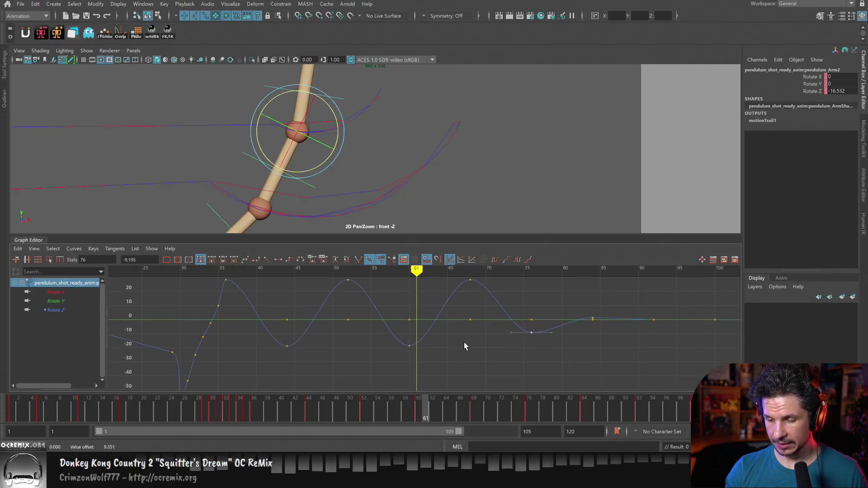
pyautogui.keyDown('alt'); pyautogui.moveTo(475, 347); pyautogui.dragTo(471, 360, button='middle'); pyautogui.keyUp('alt')
pyautogui.keyDown('alt'); pyautogui.keyDown('shift'); pyautogui.moveTo(335, 372); pyautogui.dragTo(337, 355, button='right'); pyautogui.keyUp('shift'); pyautogui.keyUp('alt')
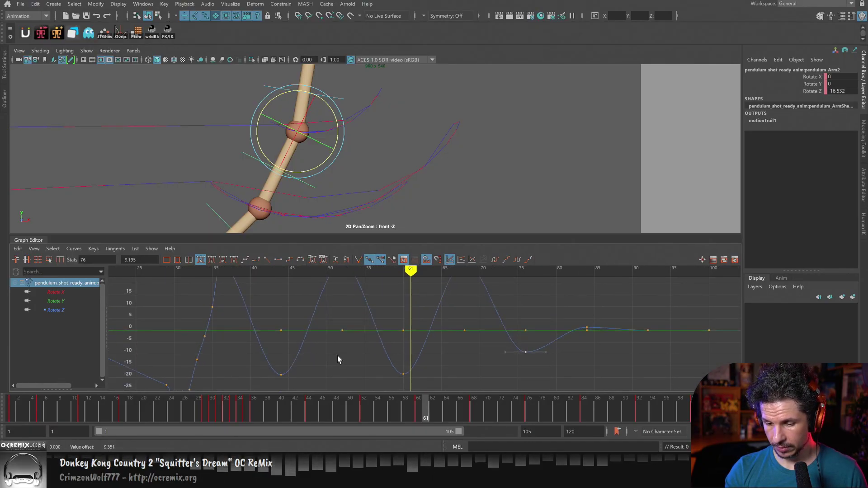
pyautogui.keyDown('alt'); pyautogui.moveTo(337, 356); pyautogui.dragTo(343, 363, button='middle'); pyautogui.keyUp('alt')
pyautogui.keyDown('alt'); pyautogui.moveTo(369, 363); pyautogui.dragTo(351, 359, button='right'); pyautogui.keyUp('alt')
pyautogui.moveTo(322, 356); pyautogui.dragTo(355, 375)
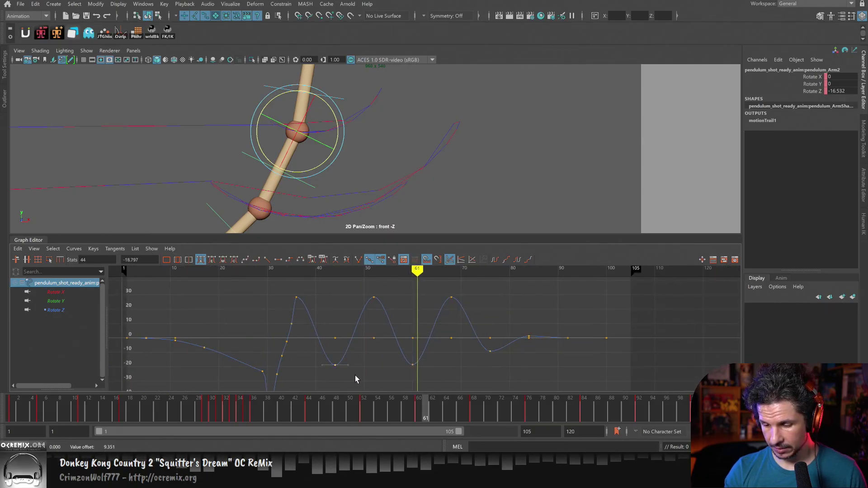
pyautogui.keyDown('shift'); pyautogui.moveTo(354, 376); pyautogui.dragTo(354, 367, button='middle'); pyautogui.keyUp('shift')
# Check the swing in the full camera view and lower the Rotate Z key at frame 44 to about -16.
pyautogui.moveTo(529, 409); pyautogui.dragTo(304, 406)
pyautogui.press('\\')
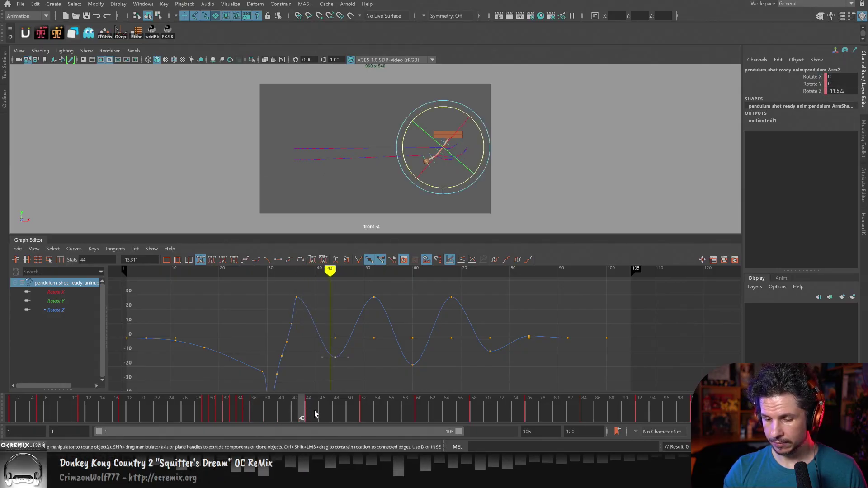
pyautogui.press('.')
pyautogui.moveTo(326, 373); pyautogui.dragTo(348, 347)
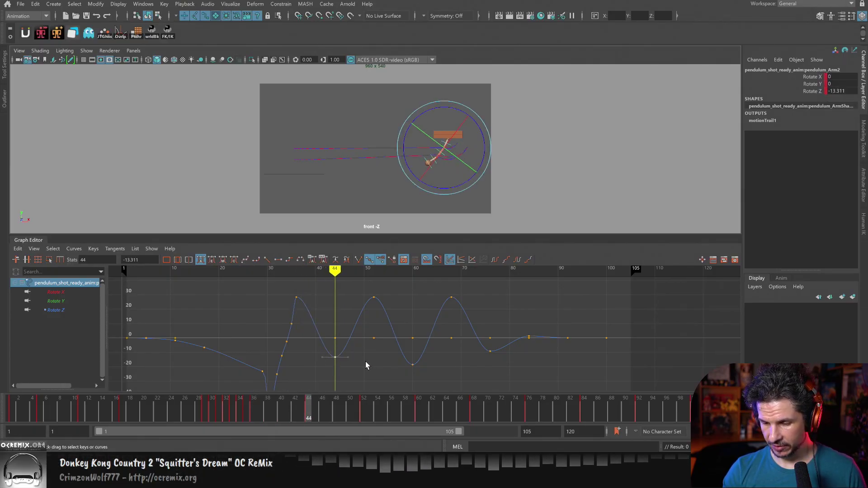
pyautogui.moveTo(365, 361); pyautogui.dragTo(366, 367, button='middle')
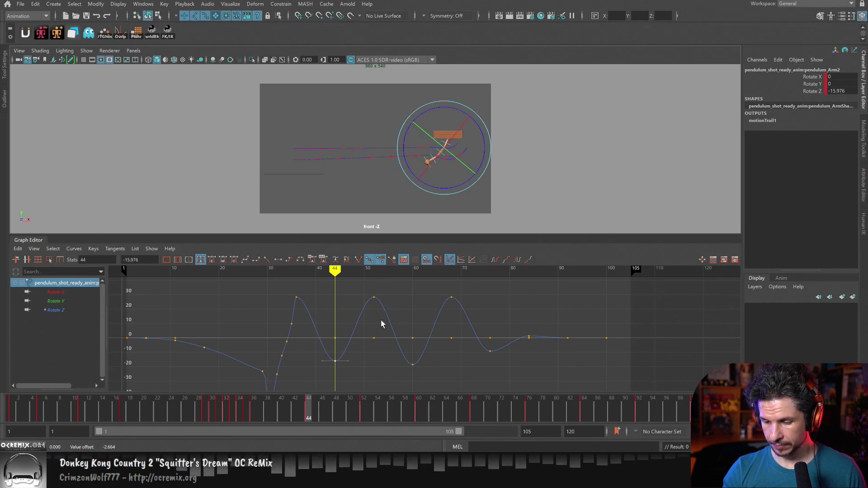
# Lower the Rotate Z peak at frame 52 to about 10.8 and raise the frame 60 key to about -5.5.
pyautogui.moveTo(411, 306); pyautogui.dragTo(413, 338, button='middle')
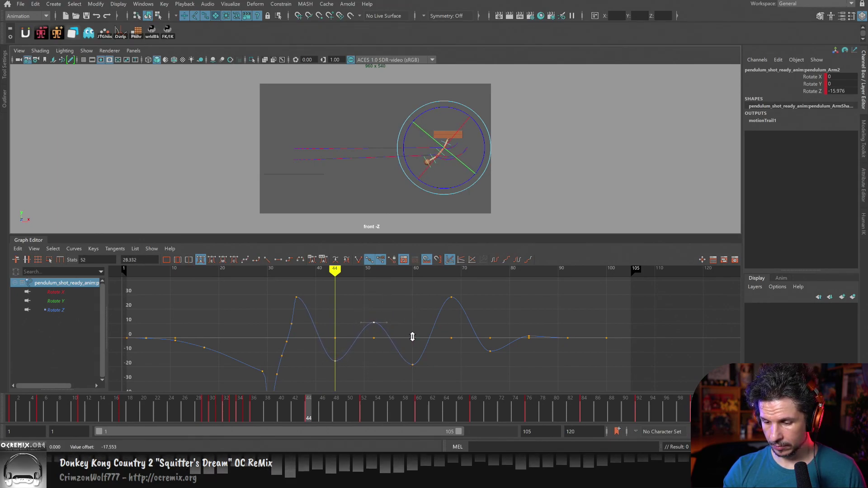
pyautogui.moveTo(421, 355); pyautogui.dragTo(422, 356)
pyautogui.moveTo(443, 362); pyautogui.dragTo(443, 351, button='middle')
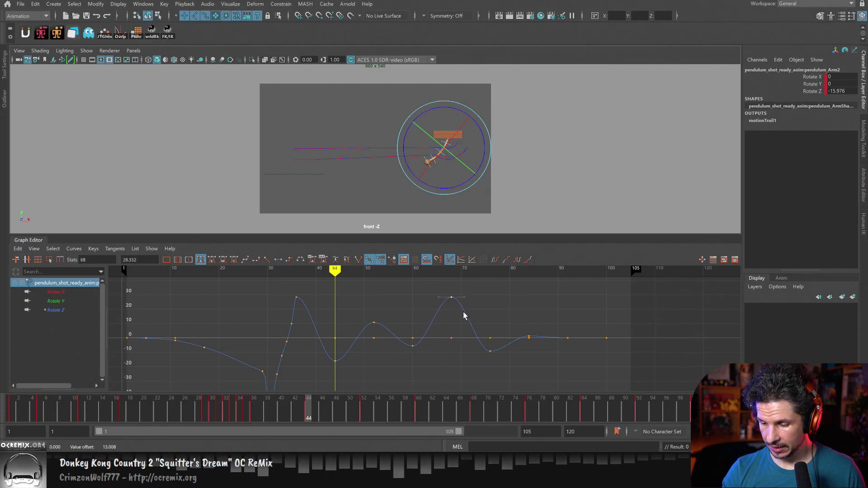
# Flatten the final Rotate Z swings with keys at about 1.8 on frame 68, -1.1 on frame 76 and 0.4 on frame 84.
pyautogui.moveTo(463, 315); pyautogui.dragTo(480, 369, button='middle')
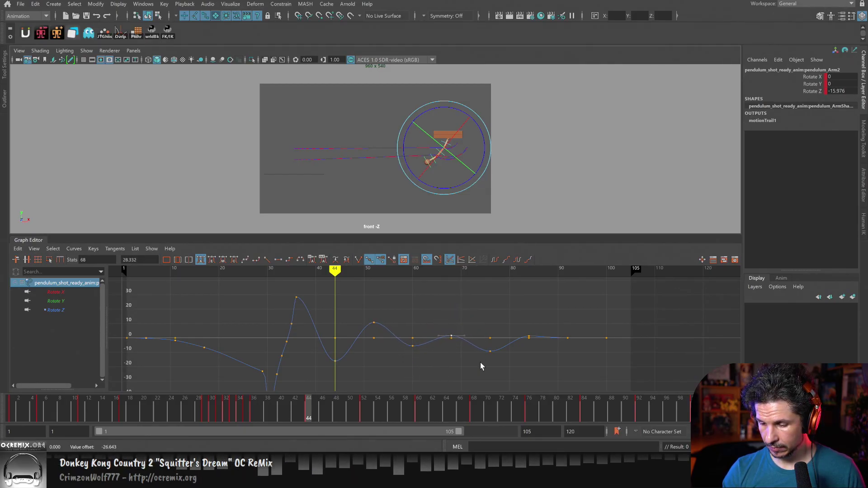
pyautogui.moveTo(486, 358); pyautogui.dragTo(497, 346)
pyautogui.keyDown('alt'); pyautogui.keyDown('shift'); pyautogui.moveTo(531, 370); pyautogui.dragTo(525, 364, button='right'); pyautogui.keyUp('shift'); pyautogui.keyUp('alt')
pyautogui.keyDown('alt'); pyautogui.moveTo(525, 363); pyautogui.dragTo(520, 353, button='middle'); pyautogui.keyUp('alt')
pyautogui.keyDown('shift'); pyautogui.moveTo(511, 372); pyautogui.dragTo(511, 372, button='middle'); pyautogui.keyUp('shift')
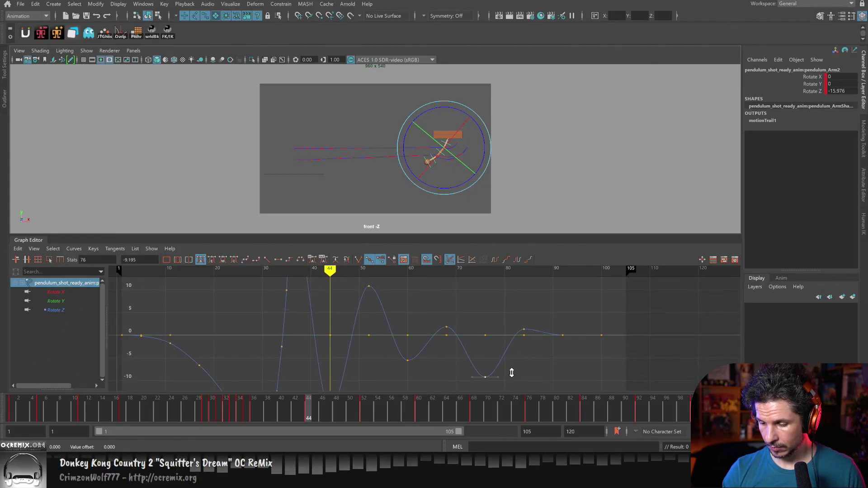
pyautogui.keyDown('alt'); pyautogui.keyDown('shift'); pyautogui.moveTo(512, 372); pyautogui.dragTo(513, 382, button='right'); pyautogui.keyUp('shift'); pyautogui.keyUp('alt')
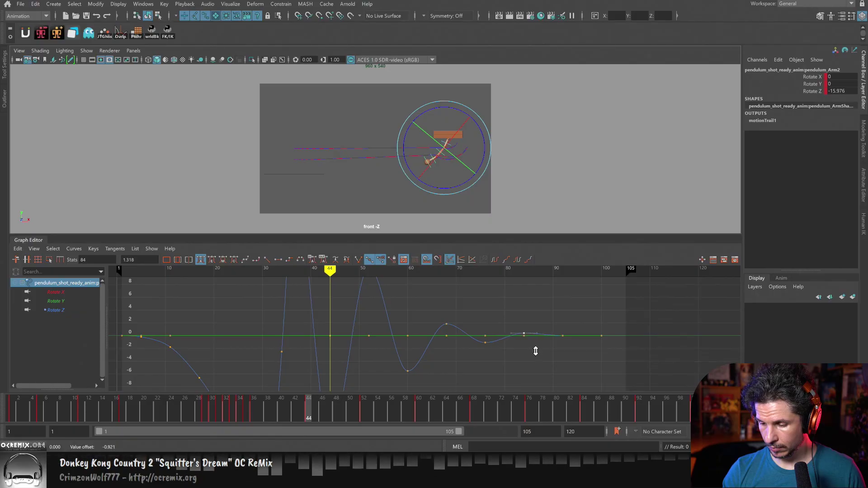
# Scrub through the swing, hide the motion trails in the viewport and play back the animation.
pyautogui.moveTo(650, 413); pyautogui.dragTo(279, 412)
pyautogui.moveTo(354, 413); pyautogui.dragTo(259, 390)
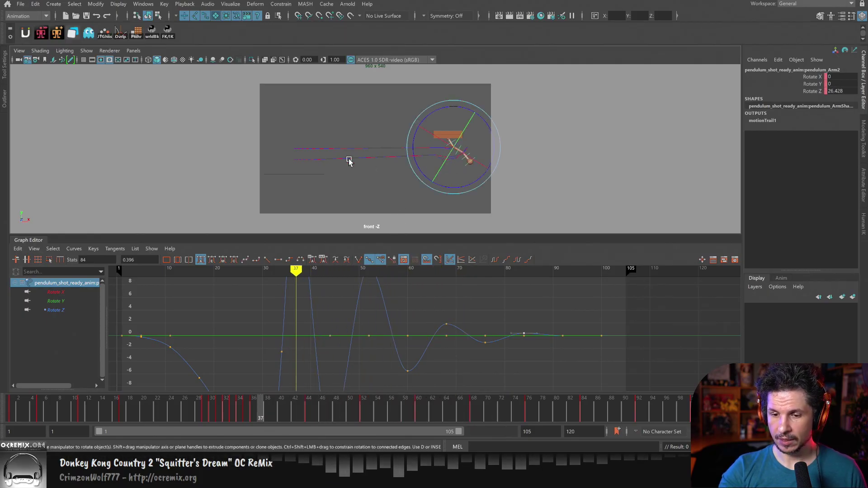
pyautogui.click(86, 51)
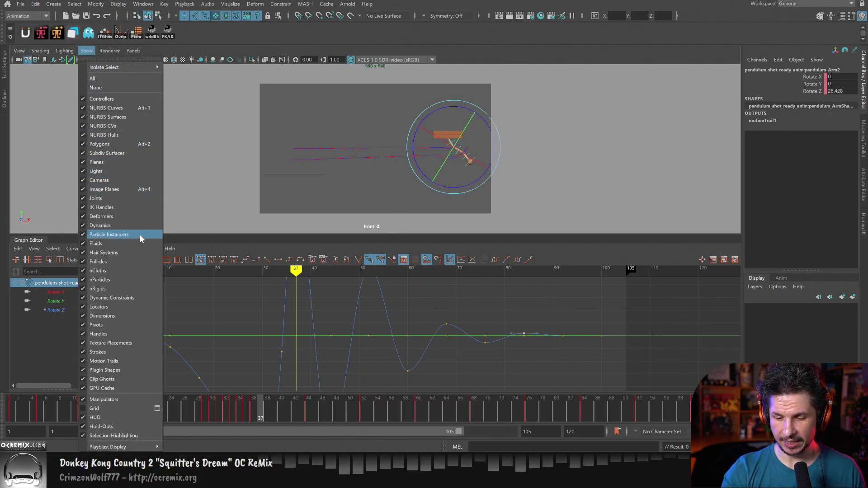
pyautogui.click(136, 361)
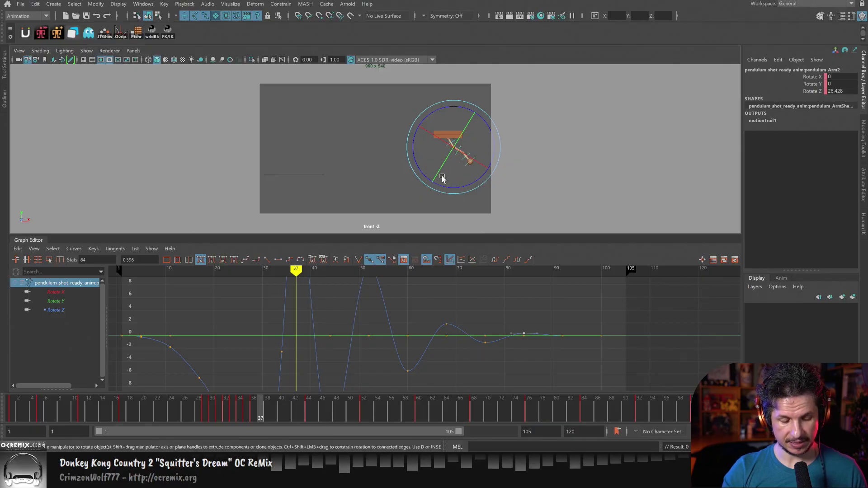
pyautogui.hotkey('alt', 'v')
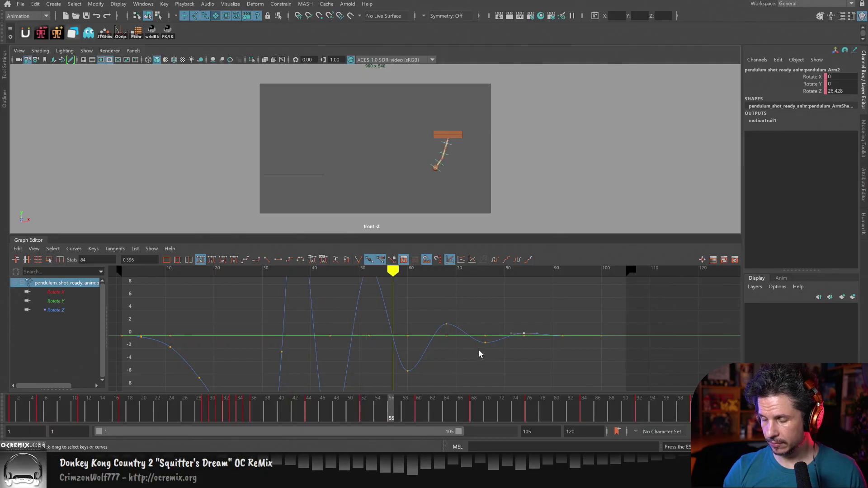
# Break the Rotate Z tangents at frame 36, lengthen its outgoing handle, and widen the handles at frames 44, 52 and 60.
pyautogui.press('f')
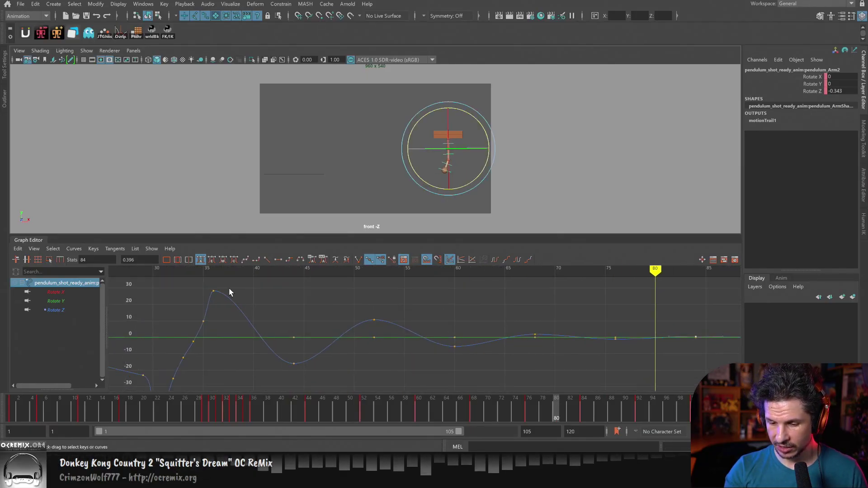
pyautogui.click(213, 290)
pyautogui.click(358, 260)
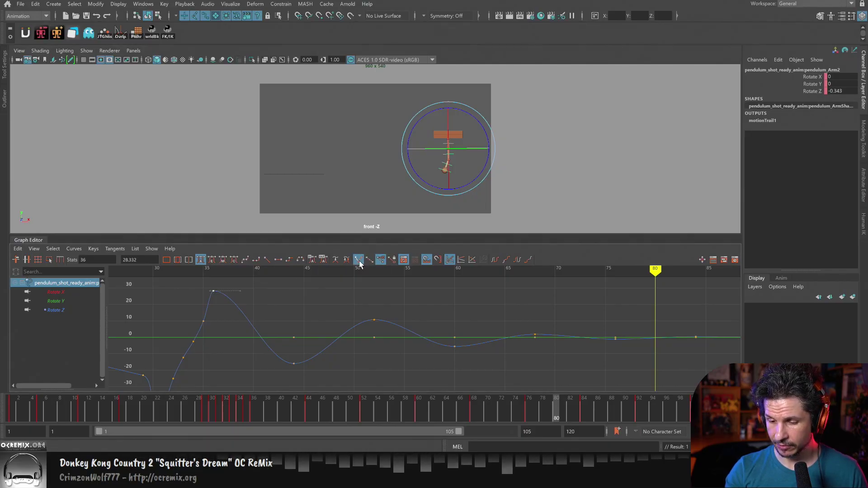
pyautogui.keyDown('shift'); pyautogui.moveTo(329, 319); pyautogui.dragTo(282, 361, button='middle'); pyautogui.keyUp('shift')
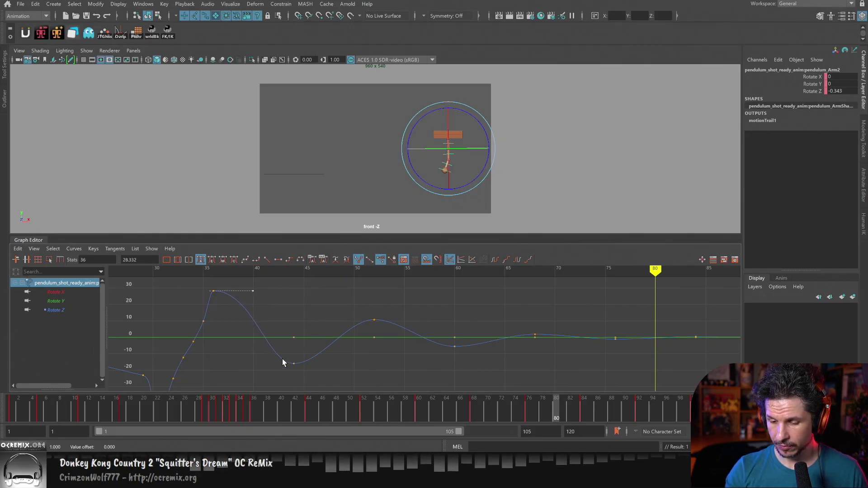
pyautogui.keyDown('shift'); pyautogui.moveTo(340, 376); pyautogui.dragTo(378, 328, button='middle'); pyautogui.keyUp('shift')
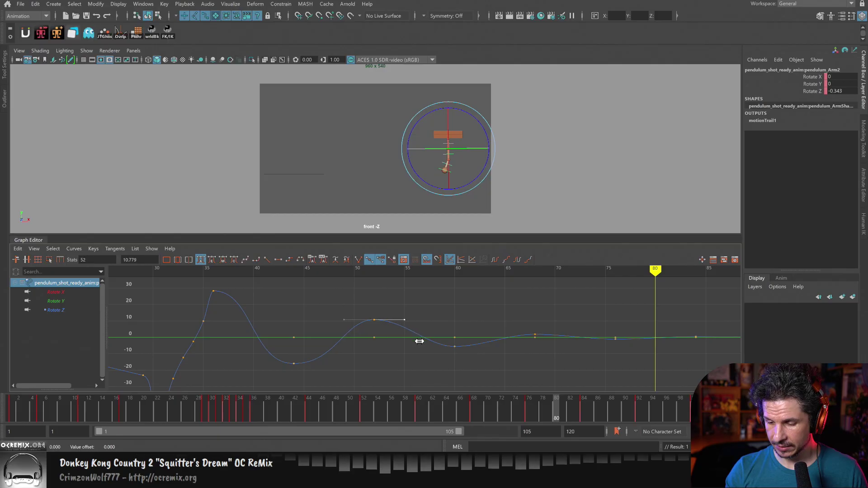
pyautogui.keyDown('shift'); pyautogui.moveTo(471, 371); pyautogui.dragTo(497, 372, button='middle'); pyautogui.keyUp('shift')
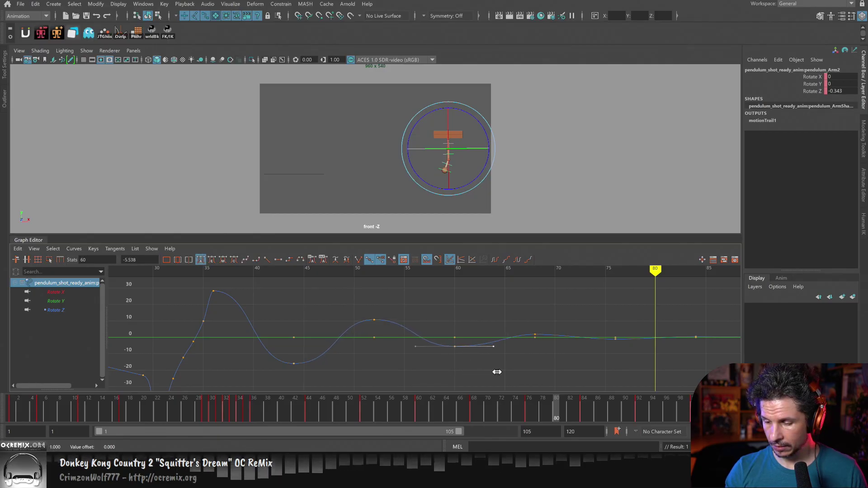
# Widen the Rotate Z tangent handles at frames 68, 76 and 84 and play back the animation.
pyautogui.keyDown('alt'); pyautogui.keyDown('shift'); pyautogui.moveTo(541, 345); pyautogui.dragTo(552, 317, button='right'); pyautogui.keyUp('shift'); pyautogui.keyUp('alt')
pyautogui.keyDown('alt'); pyautogui.moveTo(556, 346); pyautogui.dragTo(517, 327, button='middle'); pyautogui.keyUp('alt')
pyautogui.moveTo(485, 307); pyautogui.dragTo(507, 323)
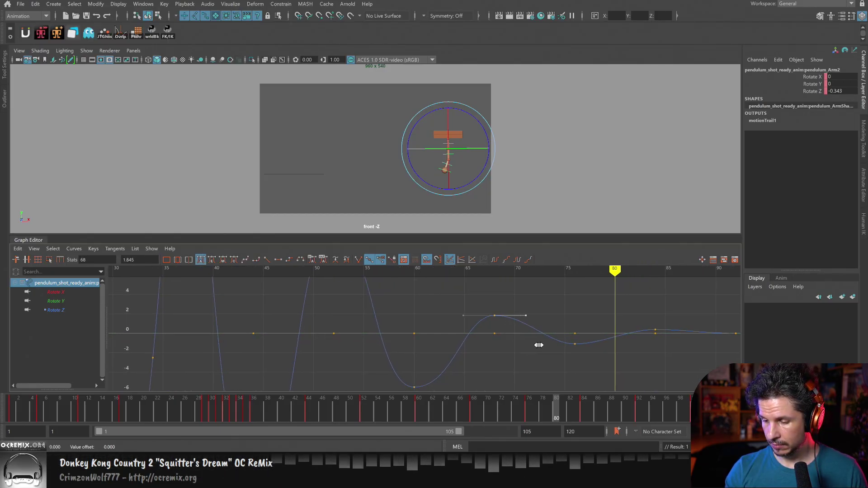
pyautogui.keyDown('alt'); pyautogui.moveTo(545, 344); pyautogui.dragTo(514, 356, button='middle'); pyautogui.keyUp('alt')
pyautogui.moveTo(505, 355); pyautogui.dragTo(520, 338)
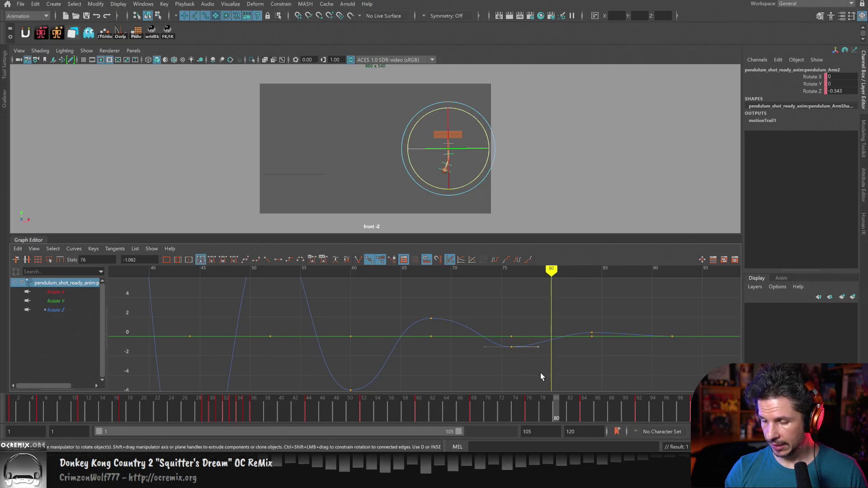
pyautogui.keyDown('alt'); pyautogui.keyDown('shift'); pyautogui.moveTo(557, 371); pyautogui.dragTo(578, 333, button='right'); pyautogui.keyUp('shift'); pyautogui.keyUp('alt')
pyautogui.moveTo(581, 314); pyautogui.dragTo(606, 335)
pyautogui.keyDown('shift'); pyautogui.moveTo(620, 349); pyautogui.dragTo(635, 345, button='middle'); pyautogui.keyUp('shift')
pyautogui.keyDown('alt'); pyautogui.moveTo(635, 345); pyautogui.dragTo(527, 349, button='right'); pyautogui.keyUp('alt')
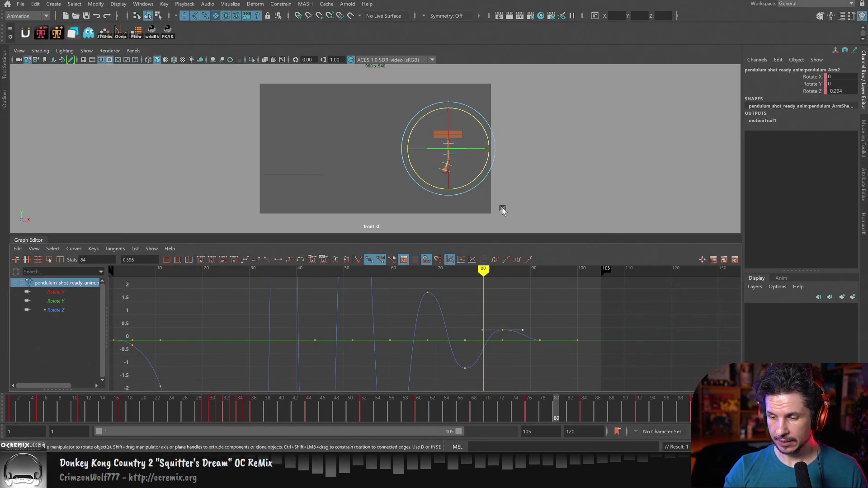
pyautogui.hotkey('alt', 'v')
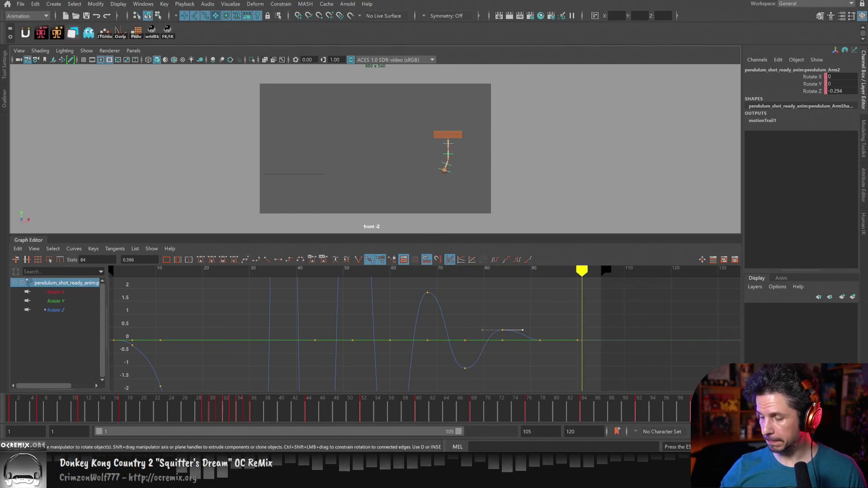
pyautogui.hotkey('alt', 'v')
# Magnify the pendulum at frame 30 and show the motion trails in the viewport again.
pyautogui.click(409, 190)
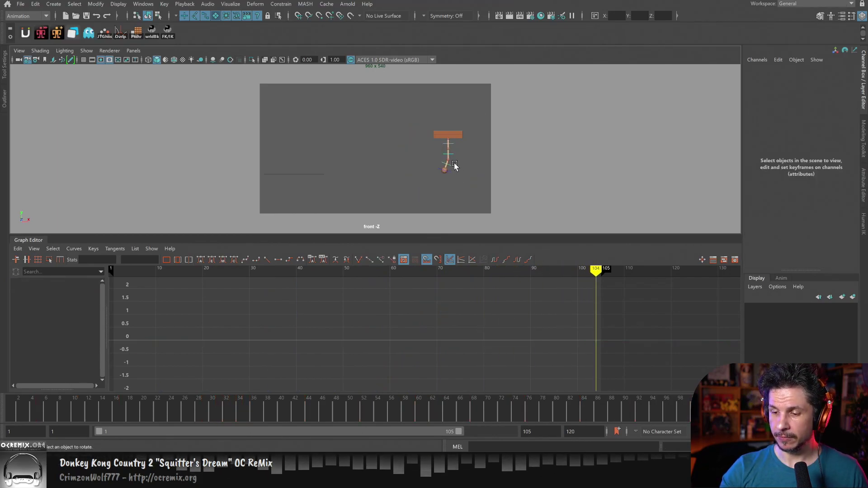
pyautogui.click(454, 165)
pyautogui.moveTo(232, 406)
pyautogui.mouseDown()
pyautogui.moveTo(191, 409)
pyautogui.moveTo(205, 403)
pyautogui.mouseUp()
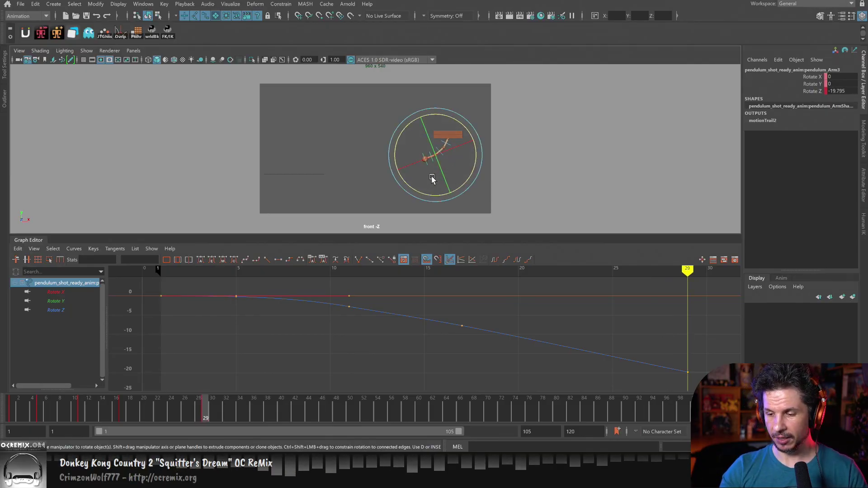
pyautogui.press('\\')
pyautogui.moveTo(431, 177); pyautogui.dragTo(360, 181, button='right')
pyautogui.moveTo(209, 412)
pyautogui.mouseDown()
pyautogui.moveTo(192, 411)
pyautogui.moveTo(211, 410)
pyautogui.mouseUp()
pyautogui.click(276, 214)
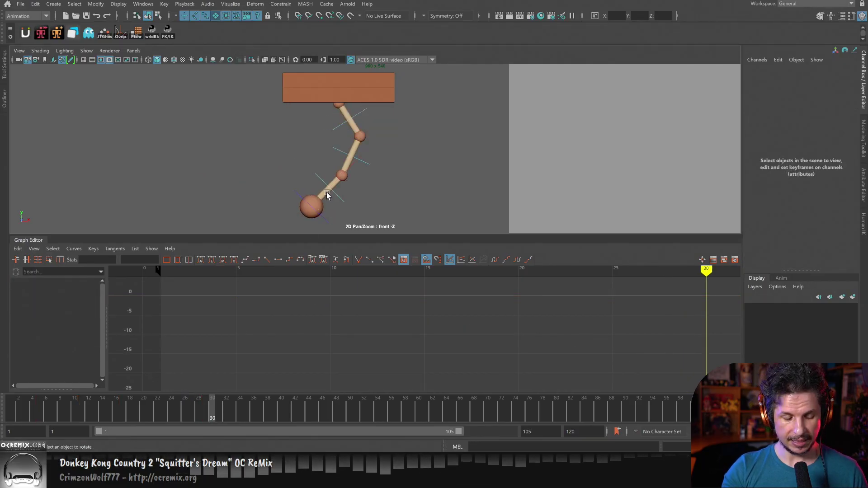
pyautogui.click(85, 51)
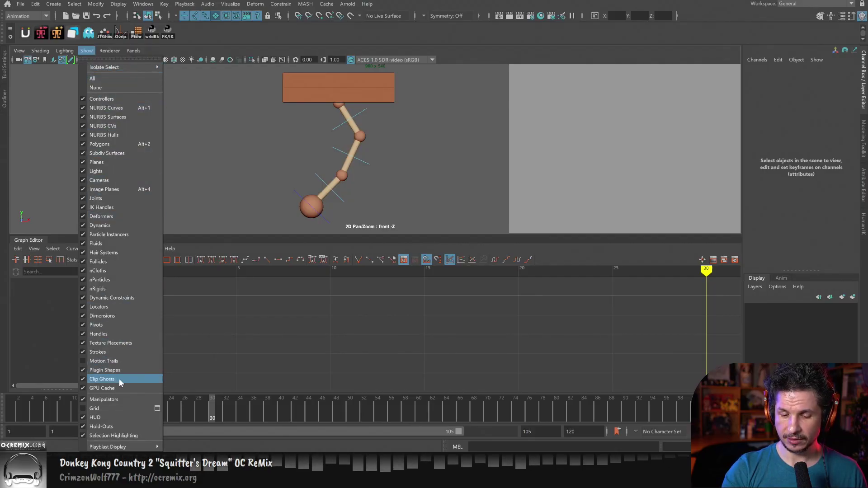
pyautogui.click(123, 361)
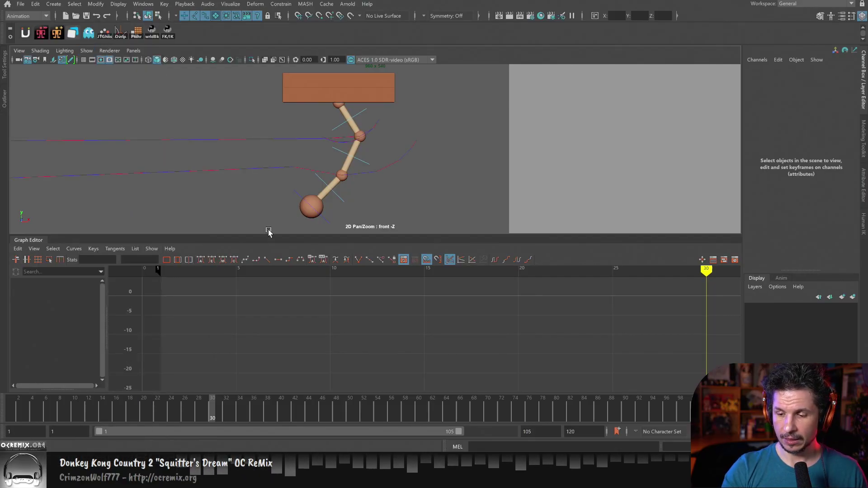
# Create an editable motion trail for the pendulum's end control.
pyautogui.click(335, 204)
pyautogui.click(288, 202)
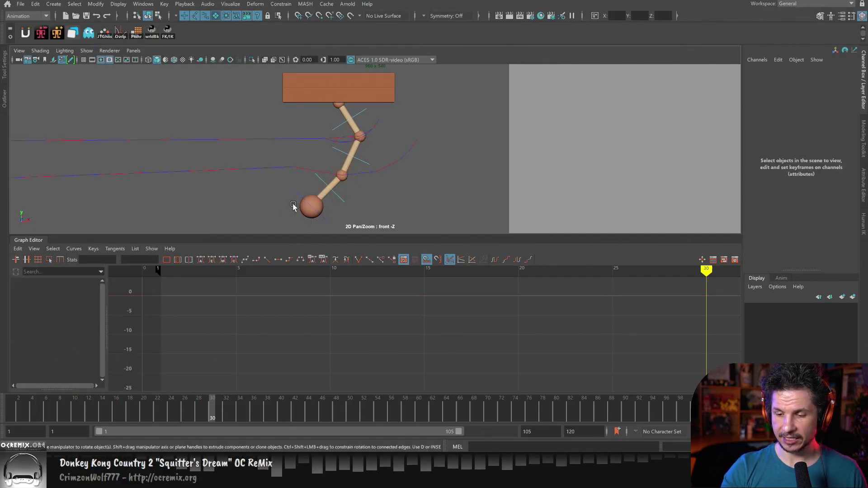
pyautogui.click(293, 196)
pyautogui.click(231, 4)
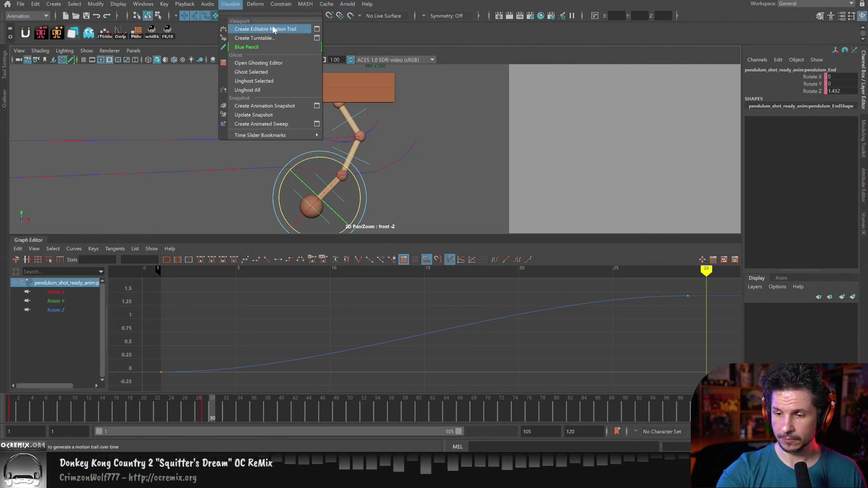
pyautogui.click(279, 28)
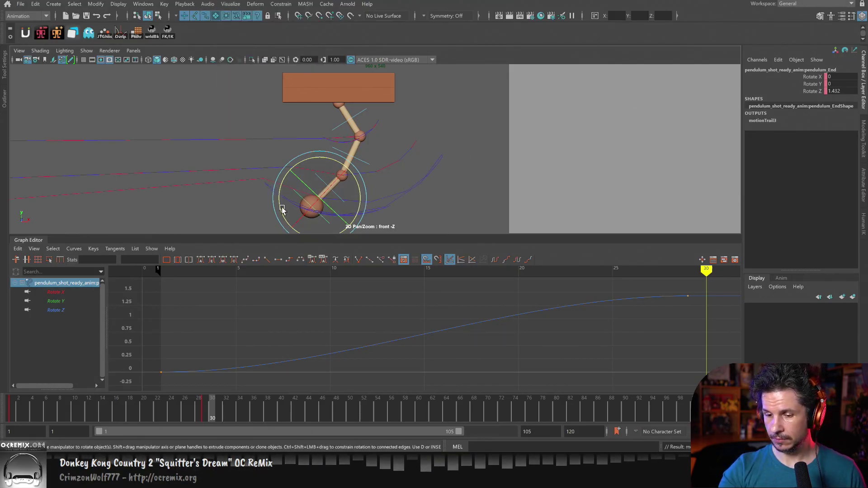
# Set the end control's motion trail to the Alternating draw mode with a Post Frame value of 3.
pyautogui.click(244, 190)
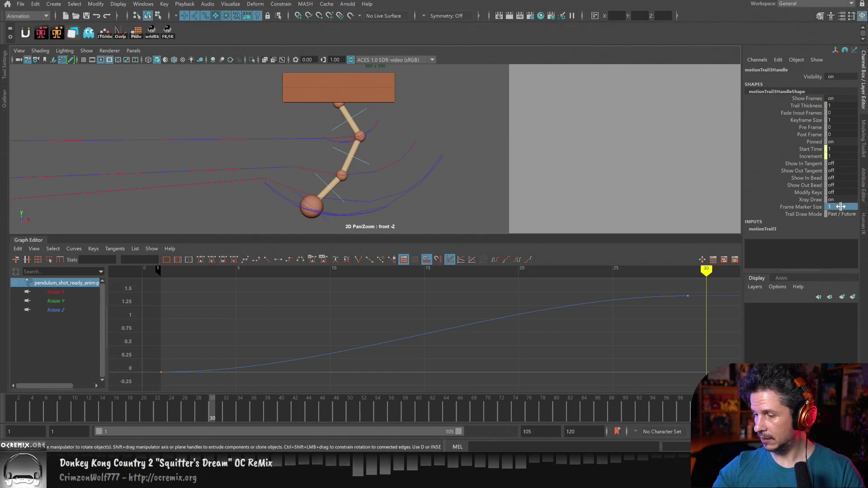
pyautogui.click(841, 214)
pyautogui.click(843, 233)
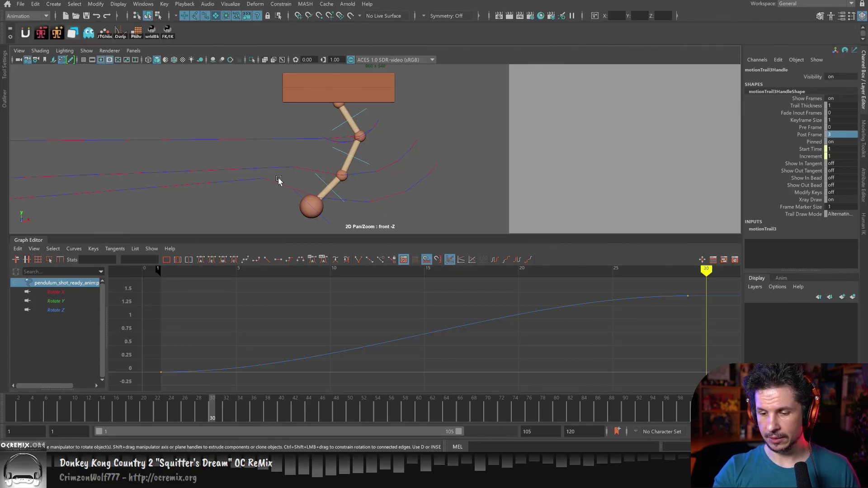
# Select the third arm and step between frames 27 and 30 to examine its spacing against the motion trails.
pyautogui.click(332, 195)
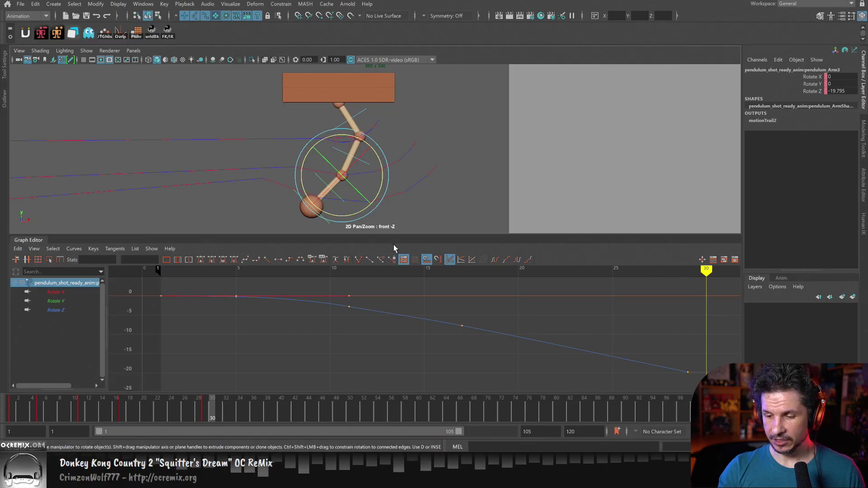
pyautogui.keyDown('alt'); pyautogui.moveTo(362, 189); pyautogui.dragTo(436, 194, button='right'); pyautogui.keyUp('alt')
pyautogui.keyDown('alt'); pyautogui.moveTo(436, 194); pyautogui.dragTo(449, 176, button='middle'); pyautogui.keyUp('alt')
pyautogui.keyDown('alt'); pyautogui.moveTo(449, 177); pyautogui.dragTo(469, 227, button='right'); pyautogui.keyUp('alt')
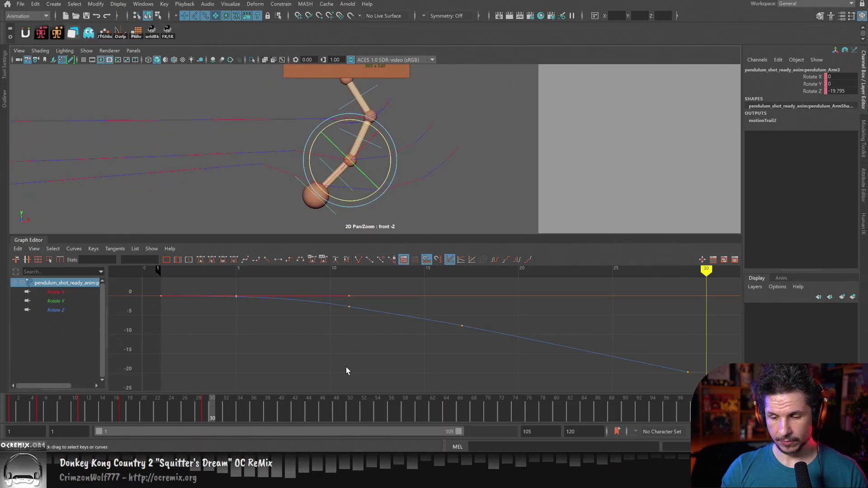
pyautogui.hotkey('alt', ',')
pyautogui.hotkey('alt', ',')
pyautogui.hotkey('alt', '.')
pyautogui.hotkey('alt', ',')
pyautogui.hotkey('alt', ',')
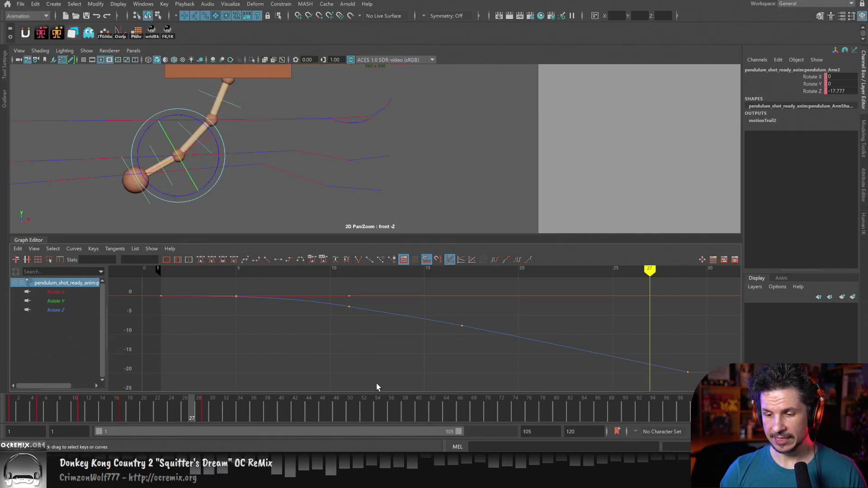
pyautogui.hotkey('alt', '.')
pyautogui.hotkey('alt', '.')
pyautogui.hotkey('alt', '.')
pyautogui.hotkey('alt', ',')
pyautogui.hotkey('alt', '.')
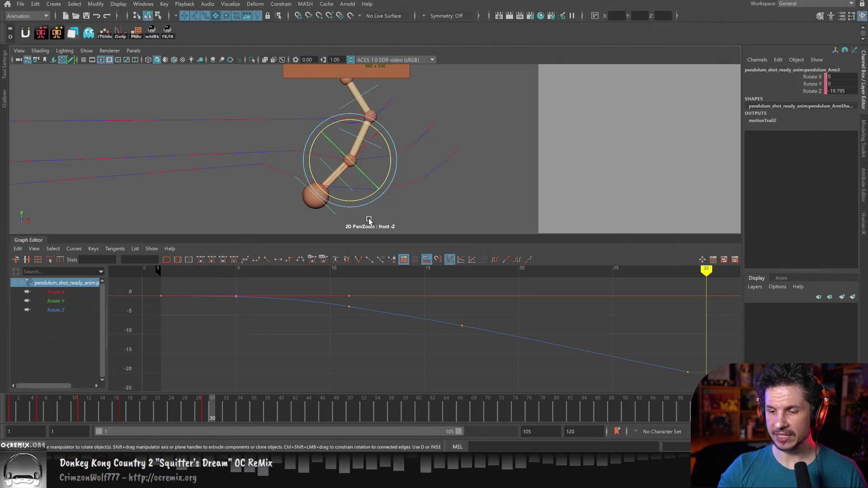
# Rotate the second arm slightly at frame 30 and compare the pose with its neighbouring frames.
pyautogui.click(379, 146)
pyautogui.moveTo(396, 147); pyautogui.dragTo(411, 138)
pyautogui.hotkey('alt', ',')
pyautogui.hotkey('alt', '.')
pyautogui.hotkey('alt', '.')
pyautogui.hotkey('alt', ',')
pyautogui.hotkey('alt', ',')
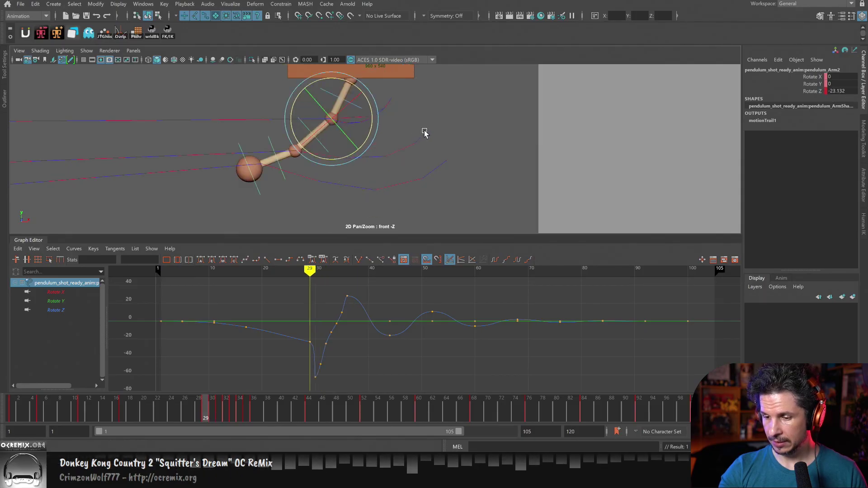
pyautogui.hotkey('alt', '.')
pyautogui.hotkey('alt', '.')
pyautogui.hotkey('alt', ',')
pyautogui.hotkey('alt', ',')
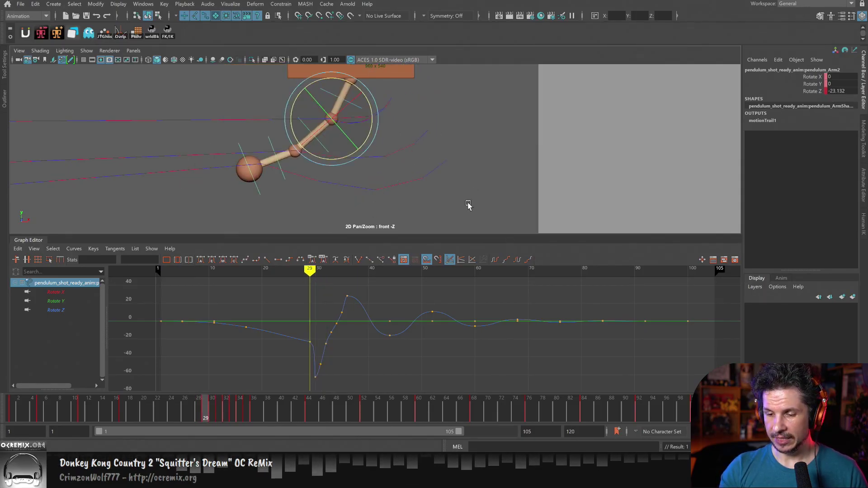
# Pose the third arm at frames 30 and 31, with Rotate Z about -39.2 at frame 31, and compare the neighbouring frames.
pyautogui.hotkey('alt', '.')
pyautogui.click(340, 176)
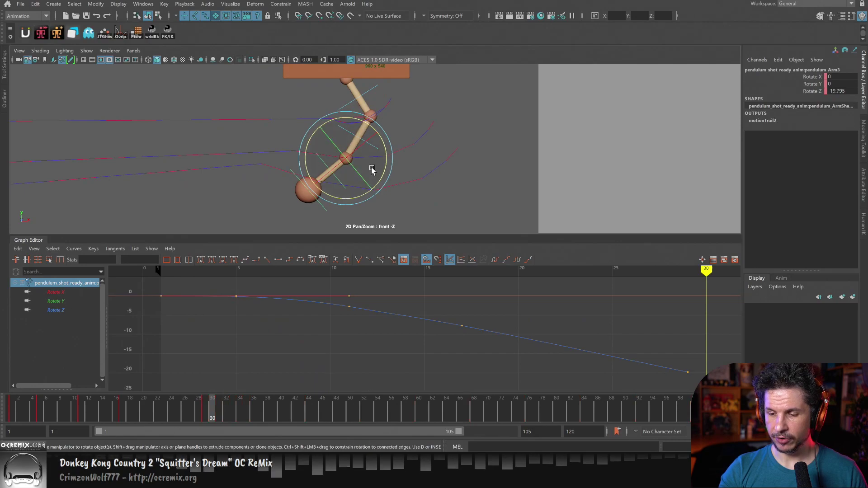
pyautogui.moveTo(372, 170); pyautogui.dragTo(410, 187)
pyautogui.hotkey('alt', '.')
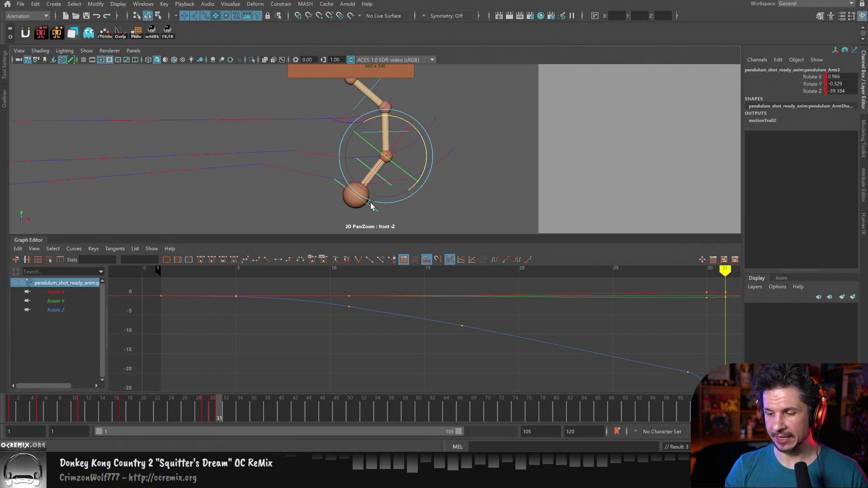
pyautogui.hotkey('alt', ',')
pyautogui.hotkey('alt', ',')
pyautogui.hotkey('alt', '.')
pyautogui.hotkey('alt', '.')
pyautogui.hotkey('alt', ',')
pyautogui.hotkey('alt', '.')
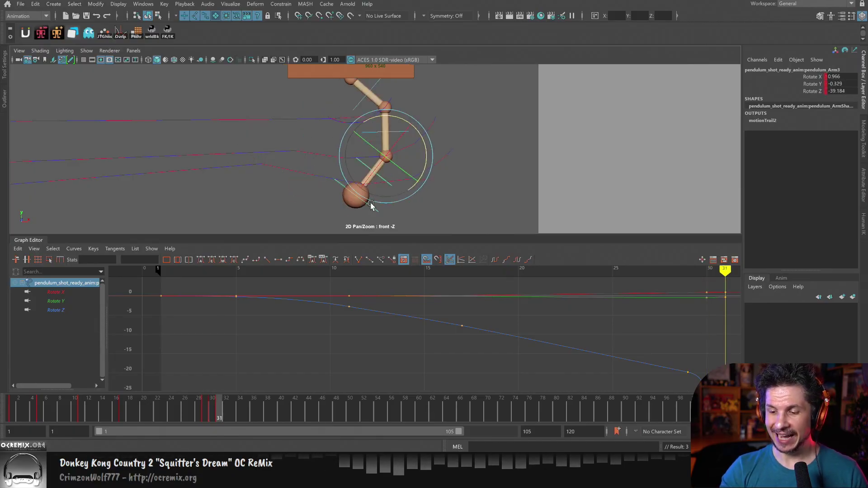
# Rotate the third arm at frame 31 to a Rotate Z of about -31.7 and compare the pose with its neighbouring frames.
pyautogui.moveTo(414, 185); pyautogui.dragTo(418, 180)
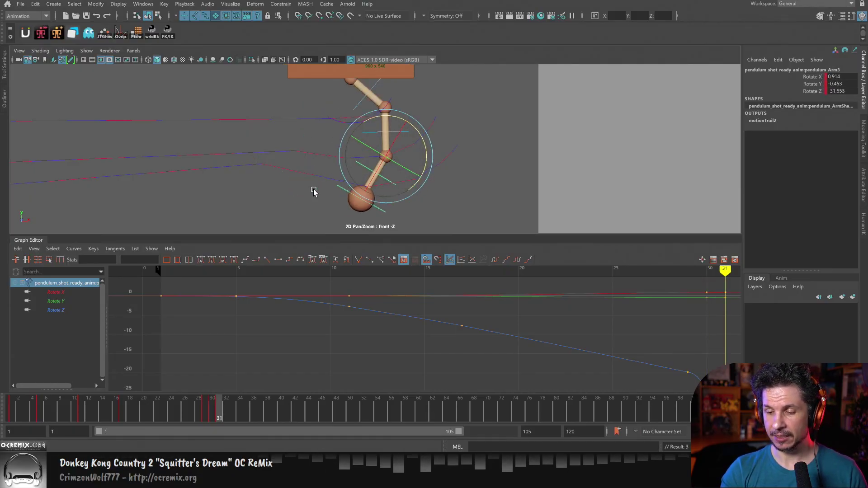
pyautogui.hotkey('alt', ',')
pyautogui.hotkey('alt', '.')
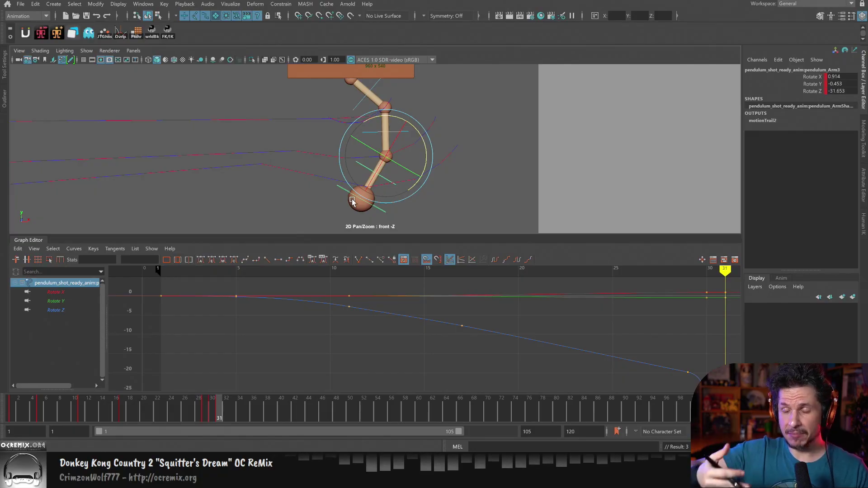
pyautogui.hotkey('alt', '.')
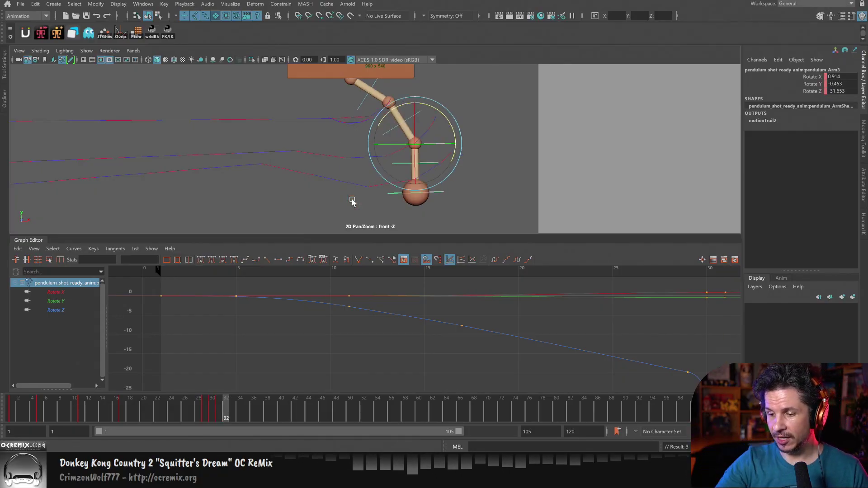
# Rotate the third arm at frame 32 to a Rotate Z of about -27.3 and step back through the earlier frames to compare.
pyautogui.moveTo(450, 140); pyautogui.dragTo(483, 108)
pyautogui.press(',')
pyautogui.press(',')
pyautogui.press(',')
pyautogui.press(',')
pyautogui.hotkey('alt', '.')
pyautogui.hotkey('alt', '.')
pyautogui.hotkey('alt', '.')
pyautogui.hotkey('alt', '.')
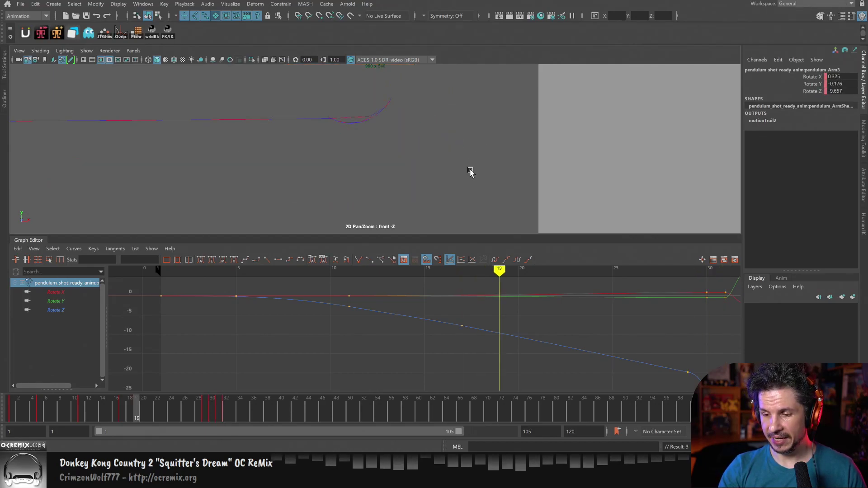
# Adjust the third arm's pose at frame 30 to a Rotate Z of about -36.3, comparing it with frames 29 and 31.
pyautogui.click(202, 408)
pyautogui.press('.')
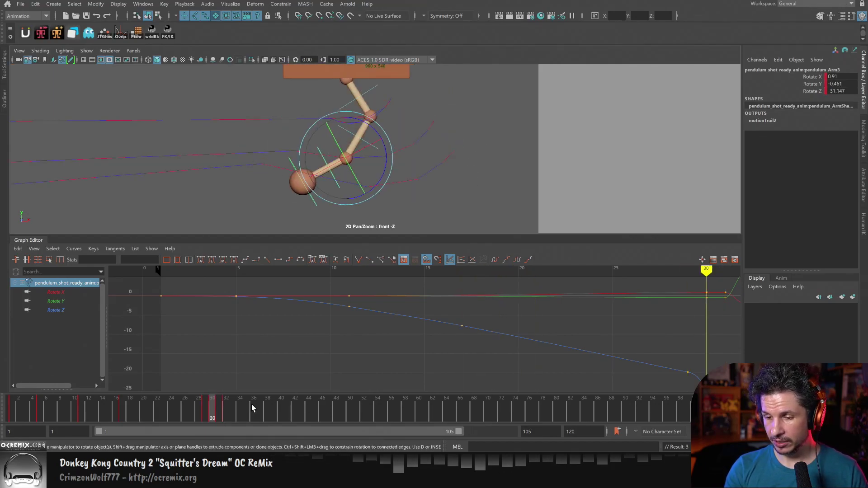
pyautogui.press('.')
pyautogui.press(',')
pyautogui.press(',')
pyautogui.press('.')
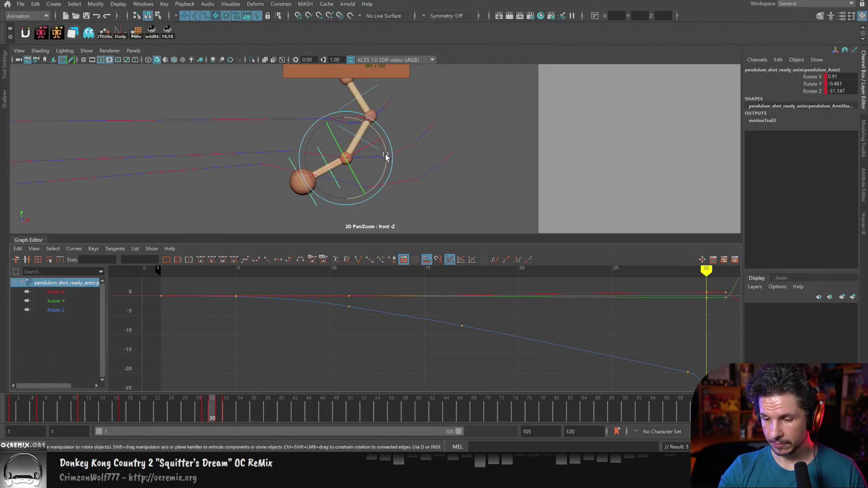
pyautogui.moveTo(384, 159); pyautogui.dragTo(384, 157)
pyautogui.press(',')
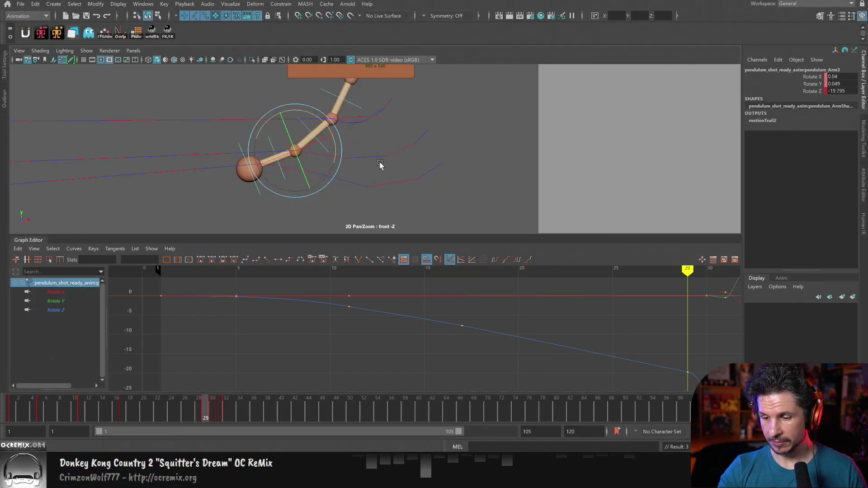
# Step back and forth between frames 28 and 32 to examine the third arm's spacing along the motion trails.
pyautogui.press('.')
pyautogui.press('.')
pyautogui.press('.')
pyautogui.press(',')
pyautogui.press(',')
pyautogui.press(',')
pyautogui.press(',')
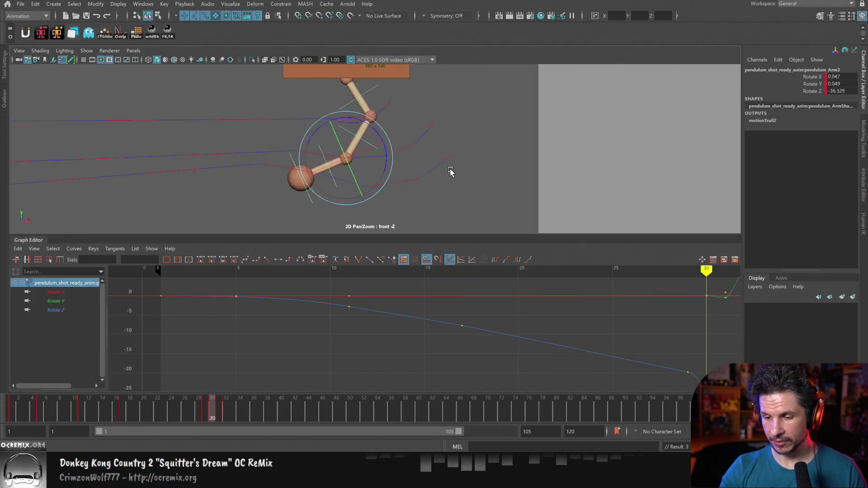
pyautogui.press('.')
pyautogui.press('.')
pyautogui.press('.')
pyautogui.press(',')
pyautogui.press(',')
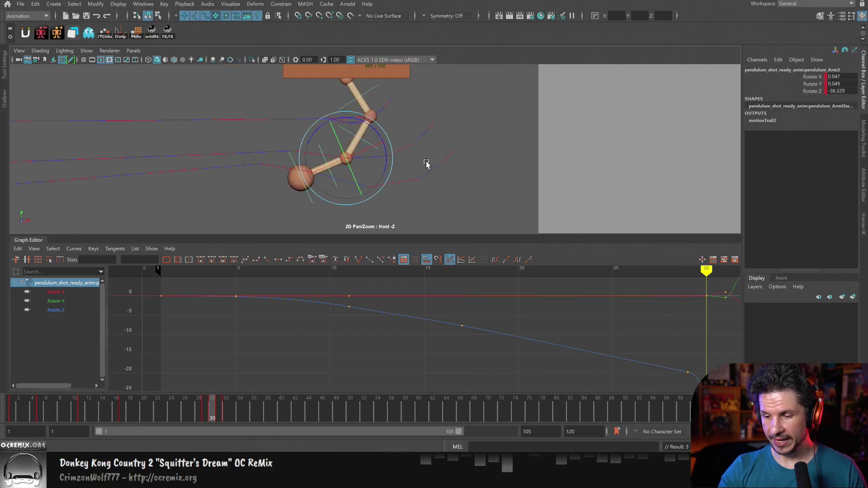
pyautogui.press('.')
pyautogui.press('.')
pyautogui.press(',')
pyautogui.press(',')
pyautogui.press(',')
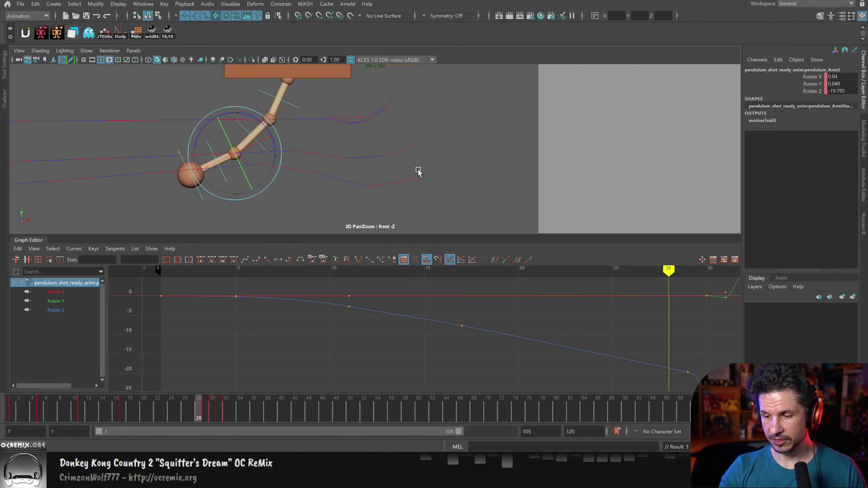
pyautogui.press('.')
pyautogui.press('.')
pyautogui.press('.')
pyautogui.press(',')
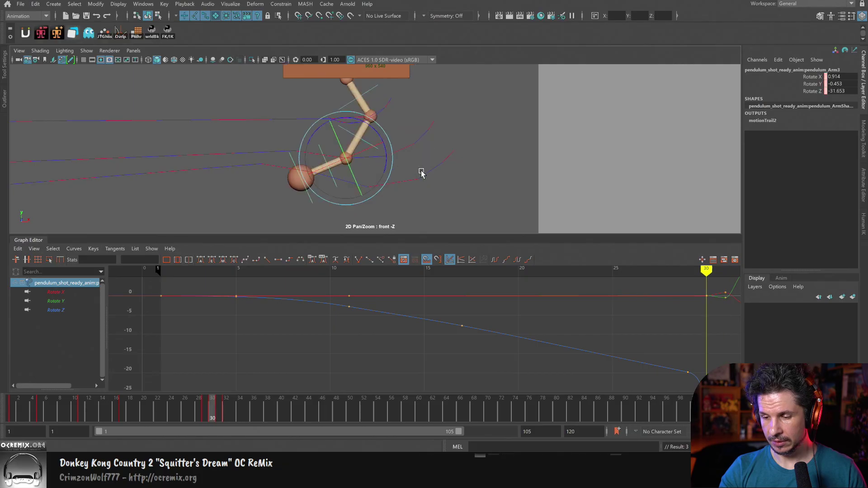
# Pose the third arm across frames 33 to 36, with Rotate Z about 8.3 at frame 34, 16 at 35 and 18.8 at 36.
pyautogui.press('.')
pyautogui.press('.')
pyautogui.press('.')
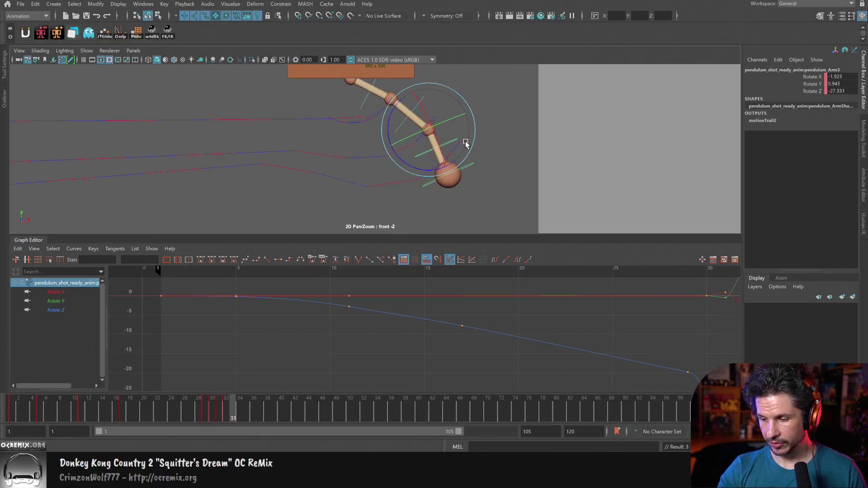
pyautogui.moveTo(465, 139)
pyautogui.mouseDown()
pyautogui.moveTo(463, 154)
pyautogui.moveTo(472, 142)
pyautogui.mouseUp()
pyautogui.hotkey('alt', '.')
pyautogui.hotkey('alt', '.')
pyautogui.hotkey('alt', '.')
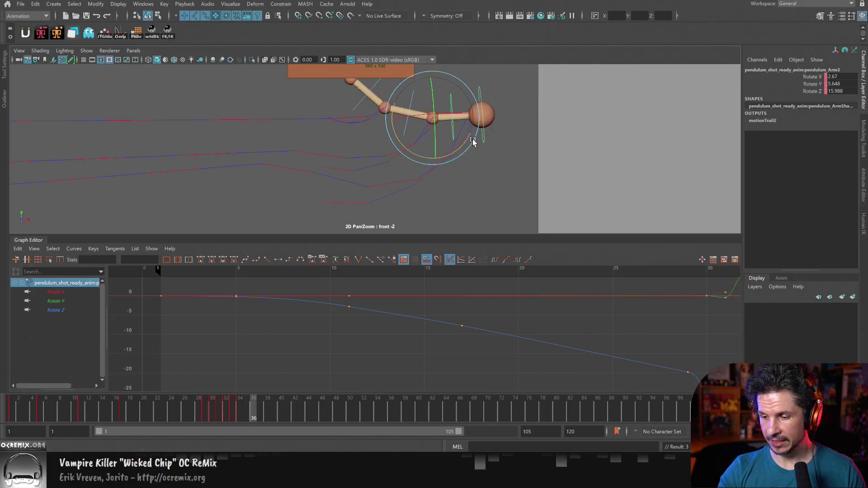
pyautogui.hotkey('alt', ',')
pyautogui.hotkey('alt', ',')
pyautogui.hotkey('alt', ',')
pyautogui.hotkey('alt', '.')
pyautogui.hotkey('alt', '.')
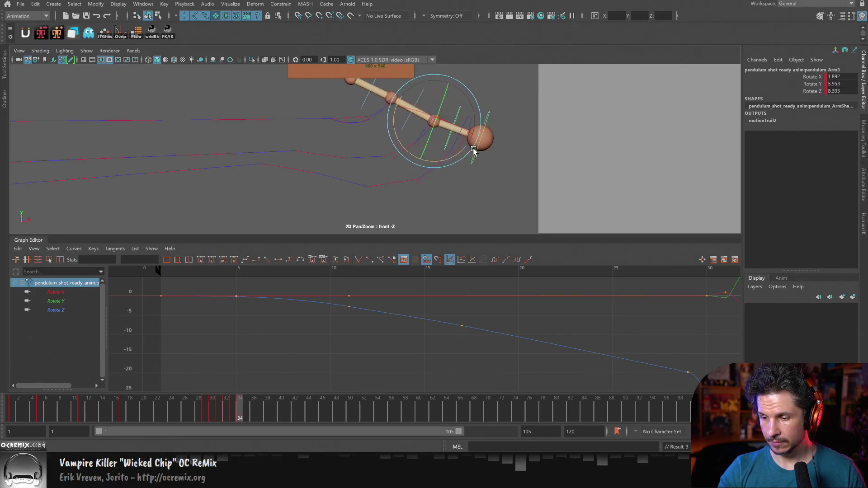
pyautogui.hotkey('alt', '.')
pyautogui.moveTo(464, 142); pyautogui.dragTo(466, 138)
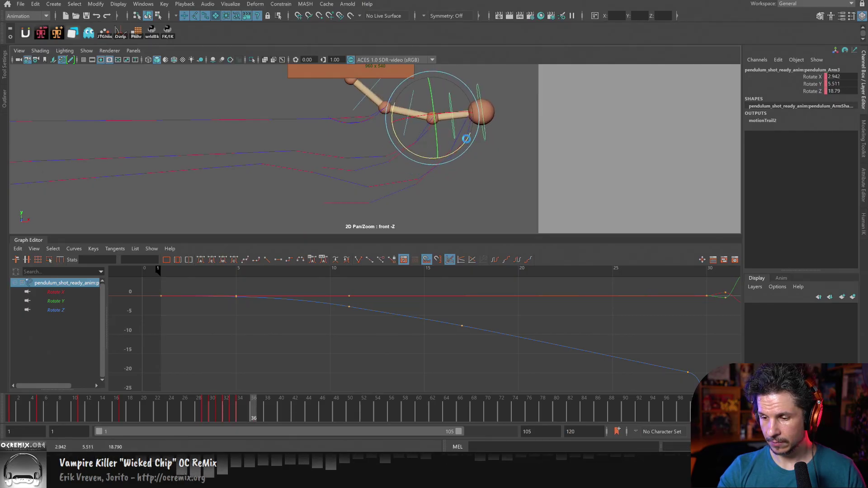
# Key the third arm at frame 37 with Rotate Y and Rotate Z set to 0.
pyautogui.hotkey('alt', '.')
pyautogui.moveTo(444, 172); pyautogui.dragTo(458, 158)
pyautogui.press('s')
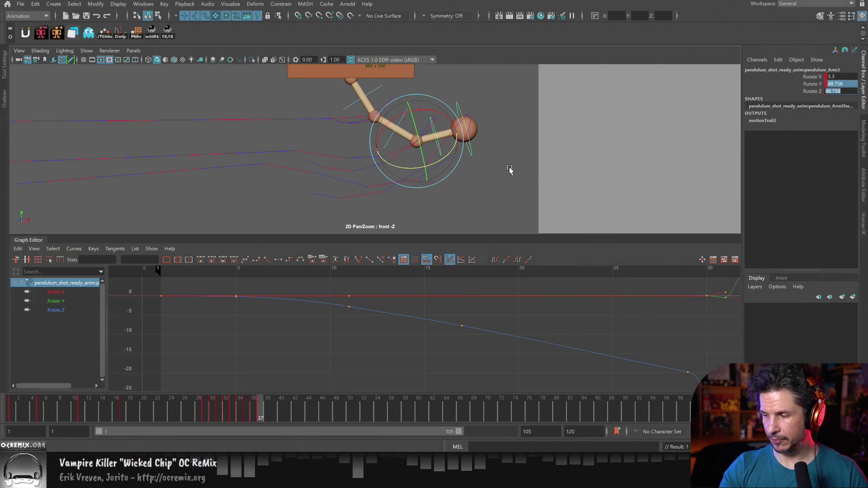
pyautogui.write('0')
pyautogui.press('Return')
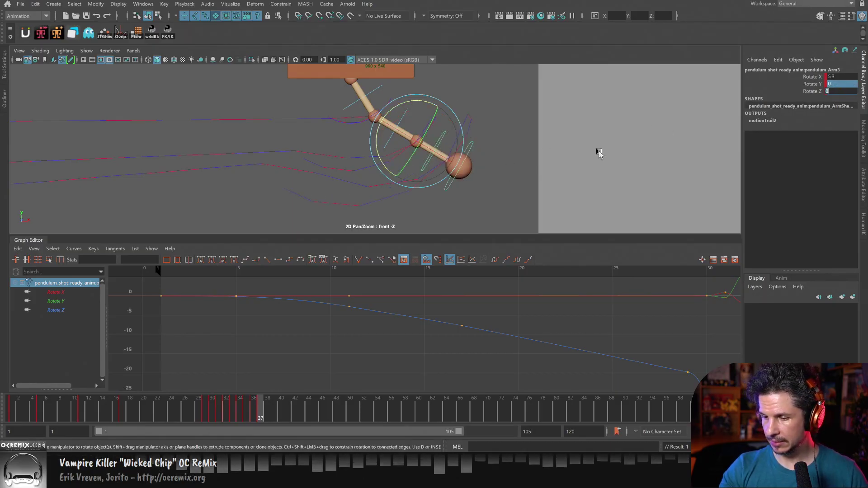
# Reselect the third arm and step through frames 29 to 38 to examine its swing against the trails and rotation curves.
pyautogui.press('q')
pyautogui.click(475, 152)
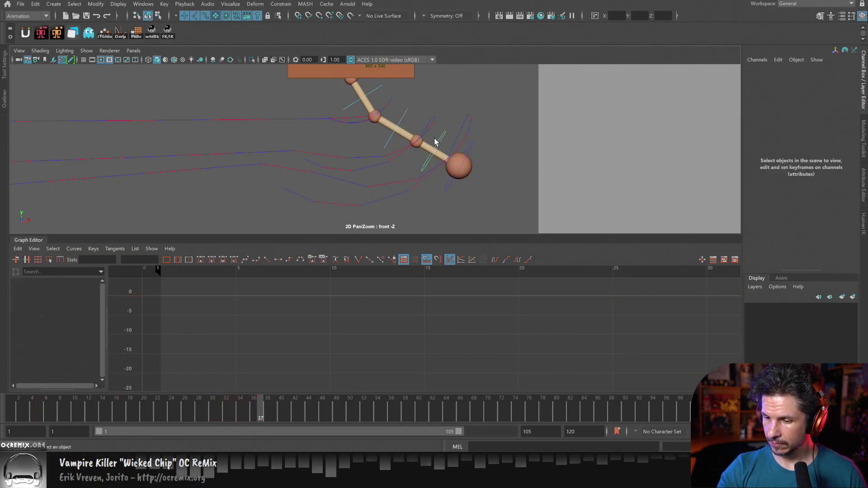
pyautogui.click(436, 141)
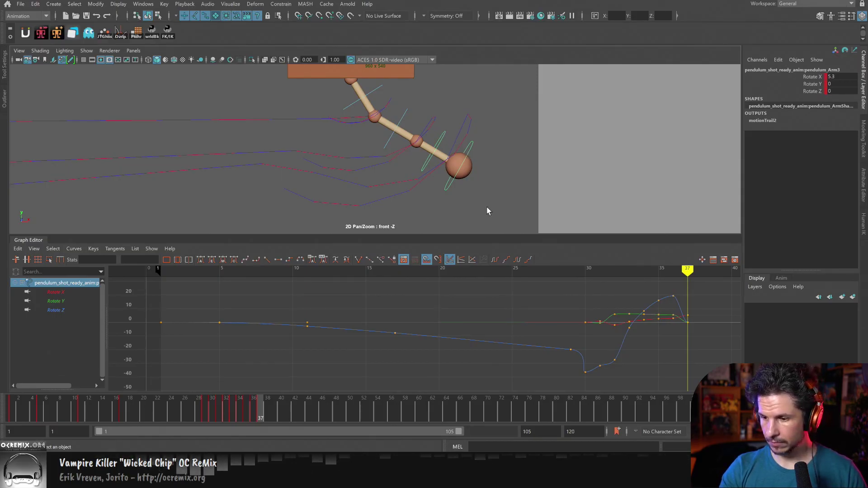
pyautogui.press('.')
pyautogui.press(',')
pyautogui.press(',')
pyautogui.press(',')
pyautogui.press('.')
pyautogui.press(',')
pyautogui.press(',')
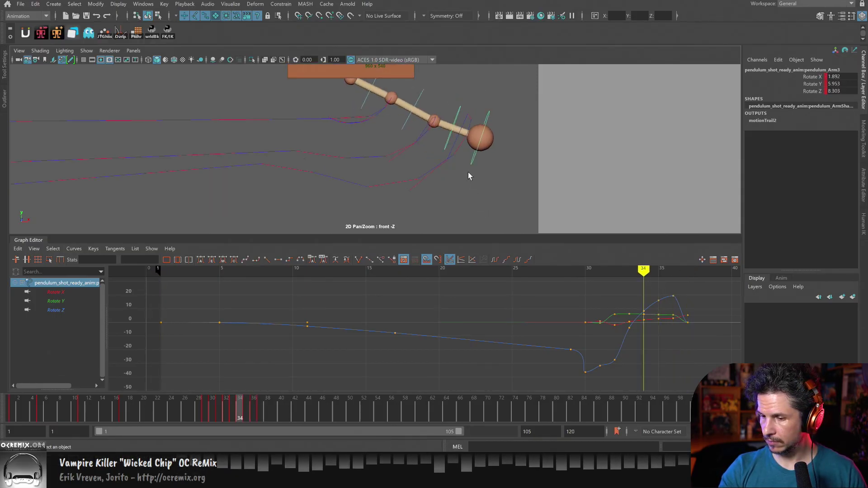
pyautogui.press(',')
pyautogui.press(',')
pyautogui.press('.')
pyautogui.press(',')
pyautogui.press(',')
pyautogui.press(',')
pyautogui.press('.')
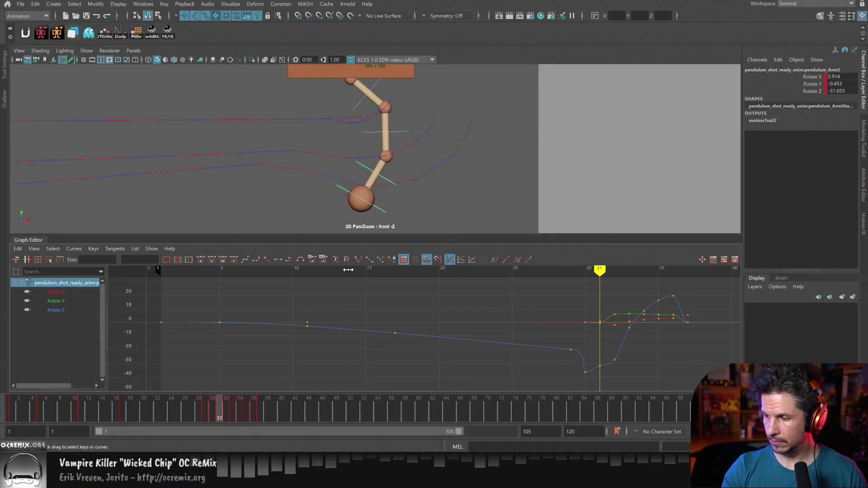
pyautogui.press(',')
pyautogui.press(',')
pyautogui.press('.')
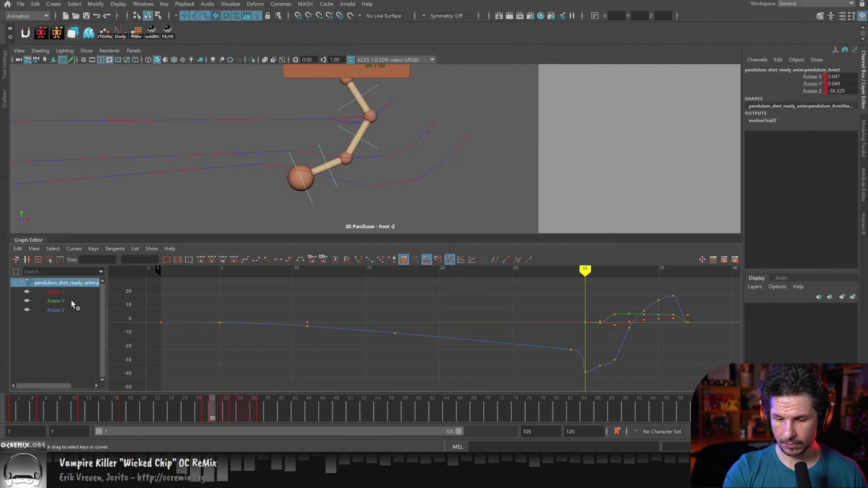
# Set all of the third arm's Rotate X and Rotate Y keys from frame 30 to 37 to 0.
pyautogui.moveTo(71, 302); pyautogui.dragTo(73, 311)
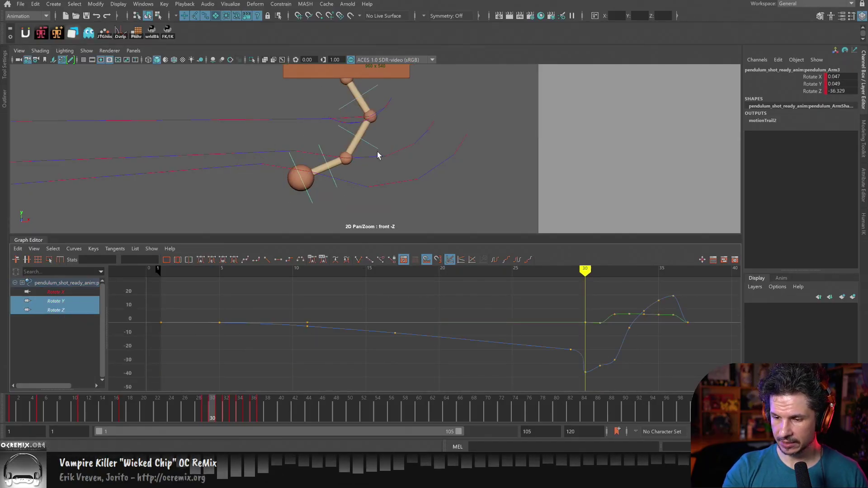
pyautogui.press('e')
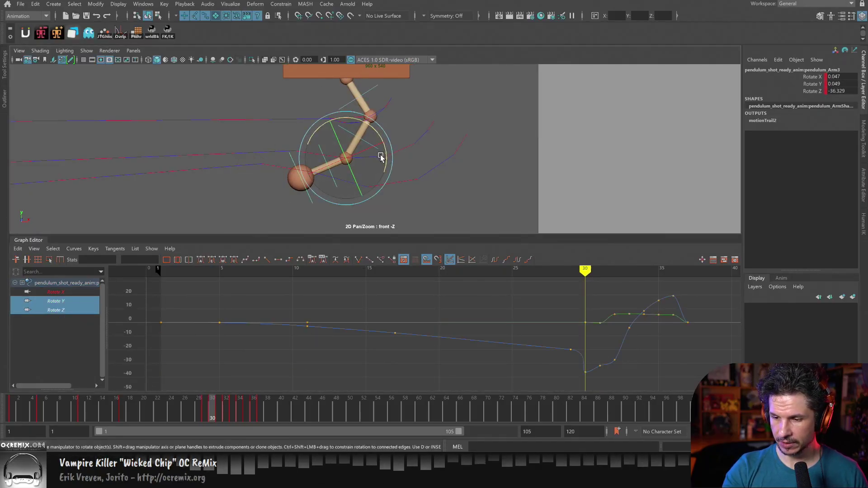
pyautogui.click(71, 292)
pyautogui.keyDown('ctrl'); pyautogui.click(78, 310); pyautogui.keyUp('ctrl')
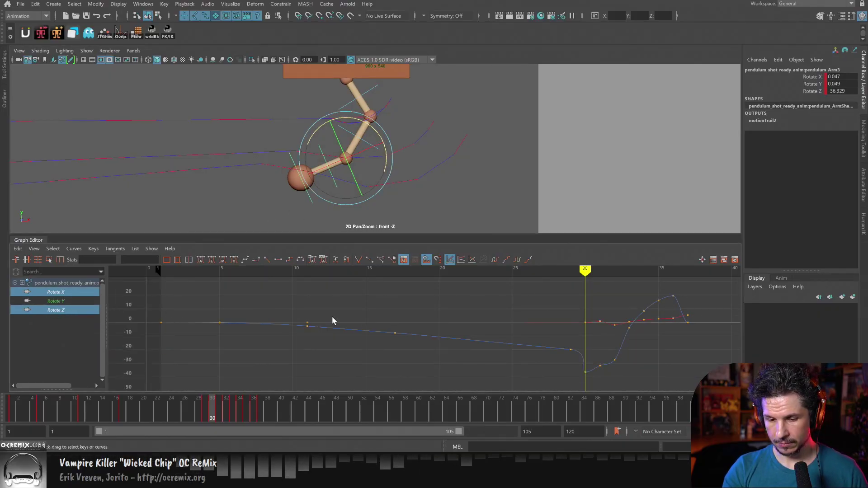
pyautogui.keyDown('ctrl'); pyautogui.click(56, 311); pyautogui.keyUp('ctrl')
pyautogui.keyDown('ctrl'); pyautogui.click(56, 302); pyautogui.keyUp('ctrl')
pyautogui.moveTo(718, 296); pyautogui.dragTo(416, 375)
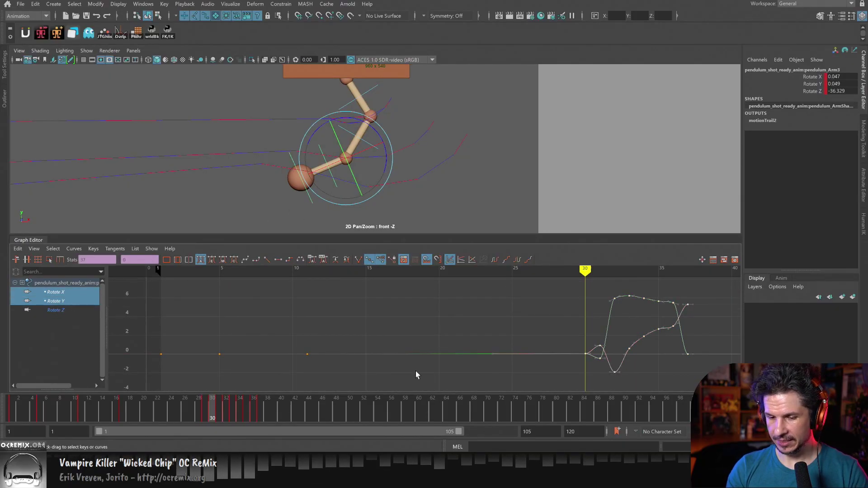
pyautogui.click(141, 260)
pyautogui.press('Return')
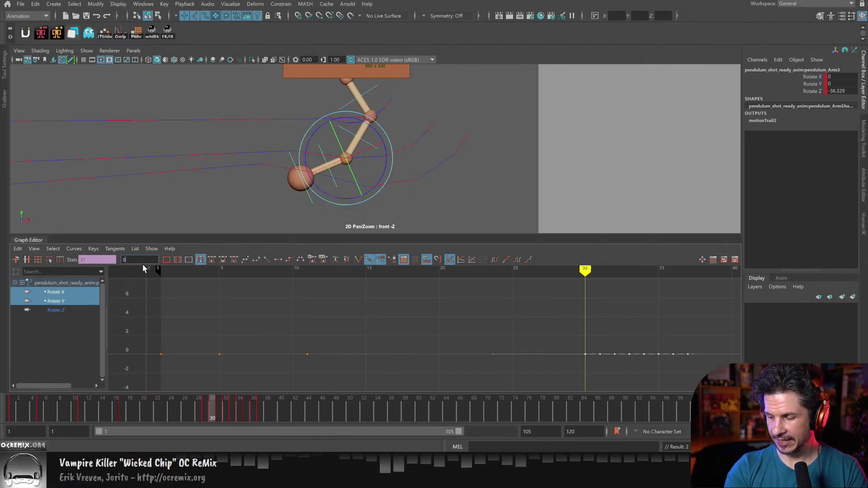
# Reselect the third arm and step between frames 28 and 32 to check how its pose leads into the drag.
pyautogui.click(412, 212)
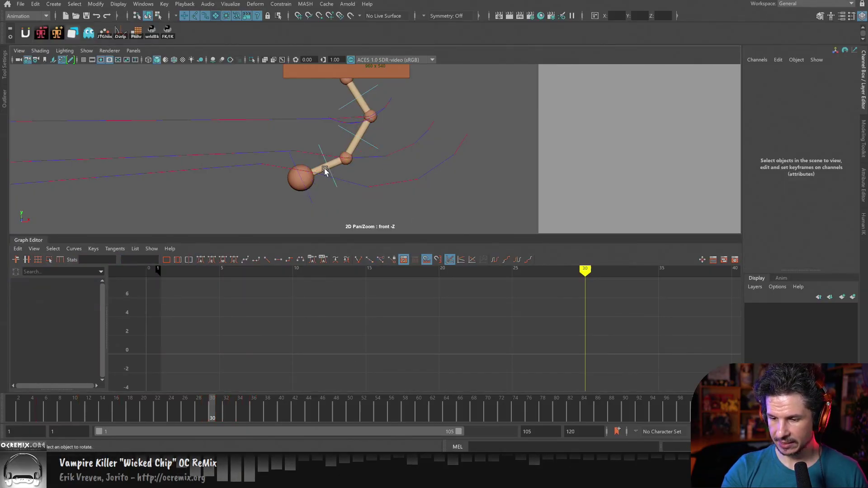
pyautogui.click(325, 168)
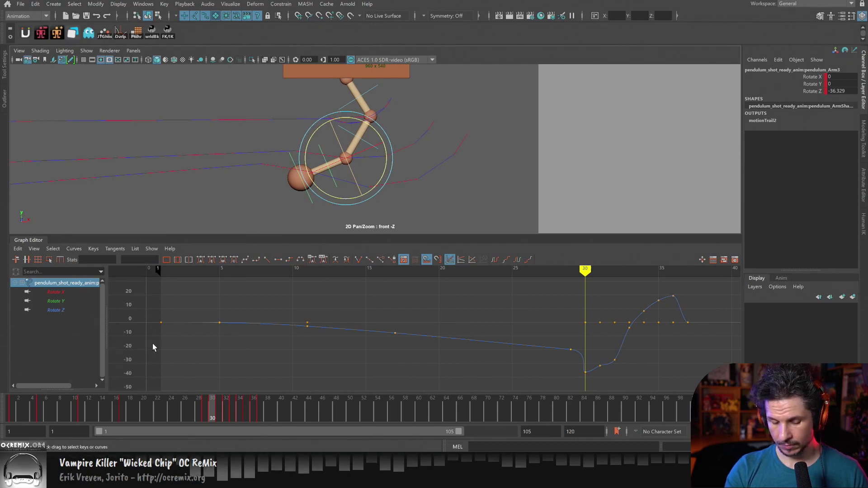
pyautogui.hotkey('alt', ',')
pyautogui.hotkey('alt', '.')
pyautogui.hotkey('alt', '.')
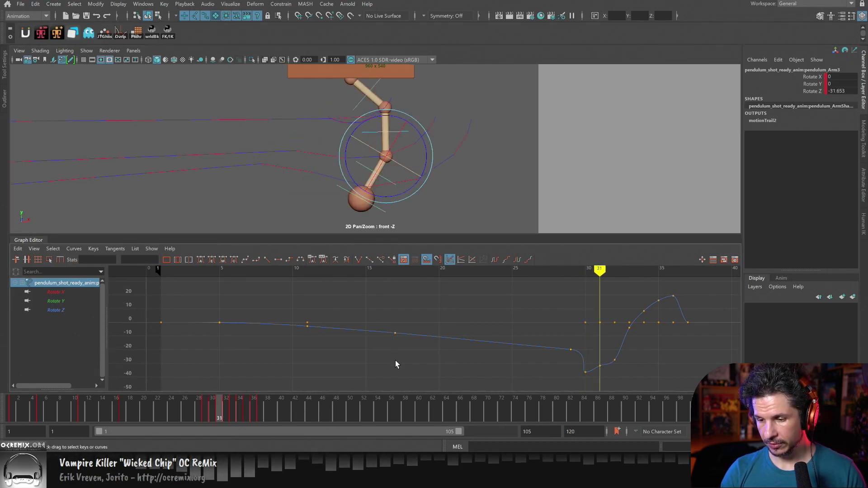
pyautogui.hotkey('alt', '.')
pyautogui.hotkey('alt', ',')
pyautogui.hotkey('alt', ',')
pyautogui.hotkey('alt', ',')
pyautogui.hotkey('alt', ',')
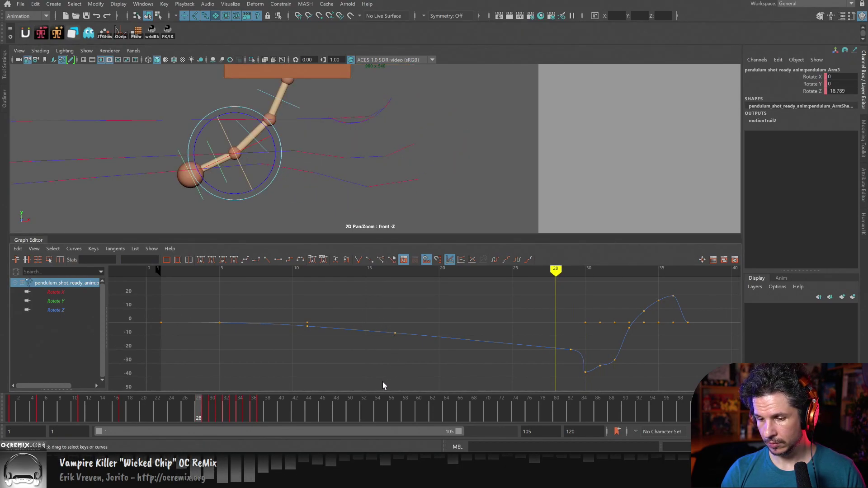
pyautogui.hotkey('alt', '.')
pyautogui.hotkey('alt', ',')
pyautogui.hotkey('alt', ',')
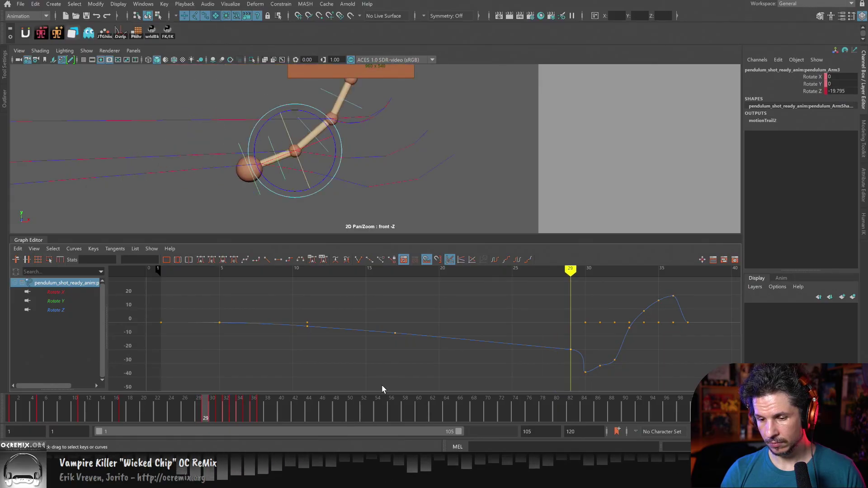
# Rotate the third arm at frame 29 to a Rotate Z of about -15 and compare the pose with frames 28 to 32.
pyautogui.moveTo(330, 161); pyautogui.dragTo(332, 159)
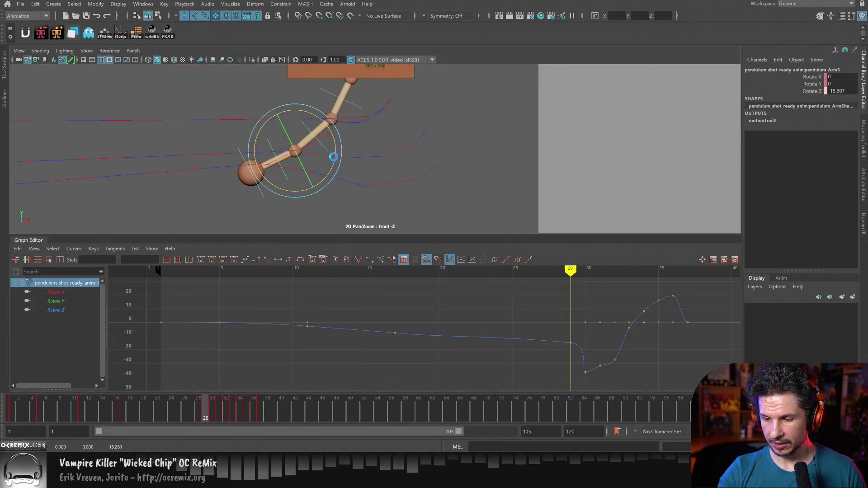
pyautogui.hotkey('alt', ',')
pyautogui.hotkey('alt', '.')
pyautogui.hotkey('alt', '.')
pyautogui.hotkey('alt', '.')
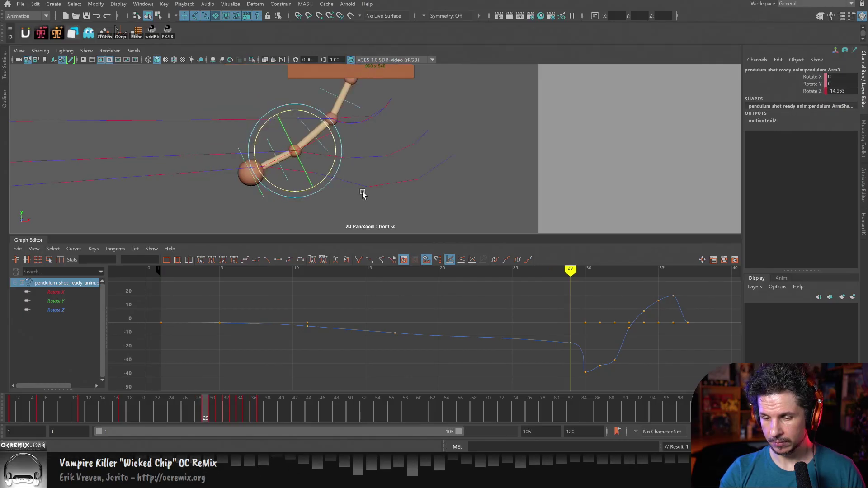
pyautogui.hotkey('alt', '.')
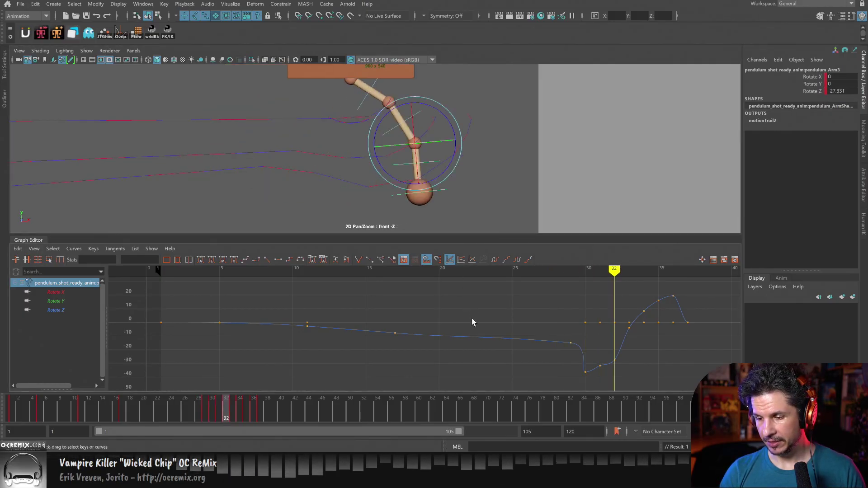
# Check the frames around 32, and rotate the third arm at frame 33 to a Rotate Z of about -7.7.
pyautogui.hotkey('alt', ',')
pyautogui.hotkey('alt', ',')
pyautogui.hotkey('alt', '.')
pyautogui.hotkey('alt', '.')
pyautogui.hotkey('alt', '.')
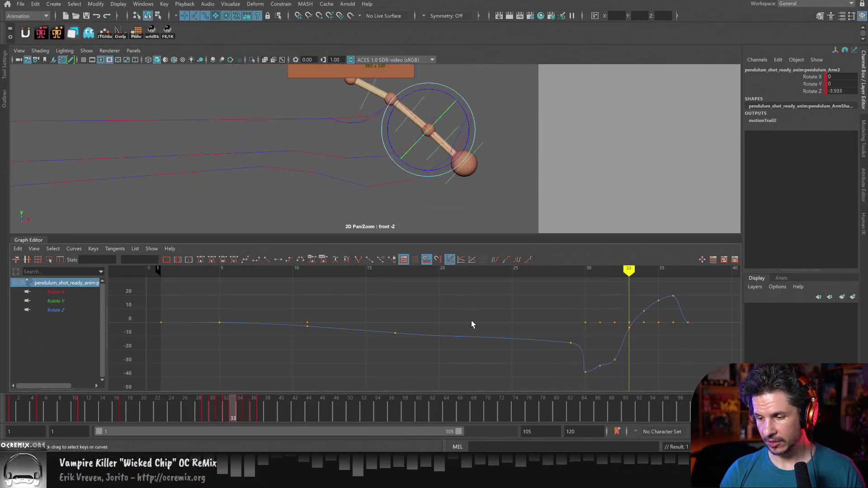
pyautogui.moveTo(467, 142); pyautogui.dragTo(467, 145)
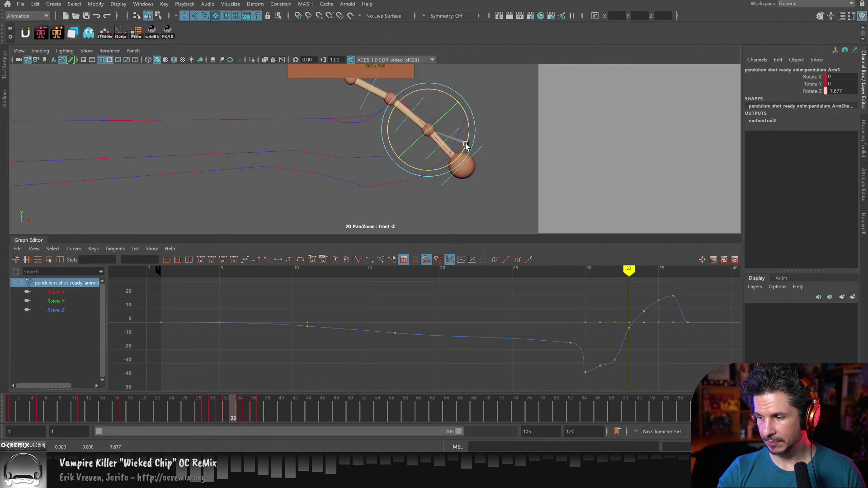
# Rotate the third arm to a Rotate Z of about 20.8 at frame 35 and about 22 at frame 36.
pyautogui.hotkey('alt', ',')
pyautogui.hotkey('alt', '.')
pyautogui.hotkey('alt', '.')
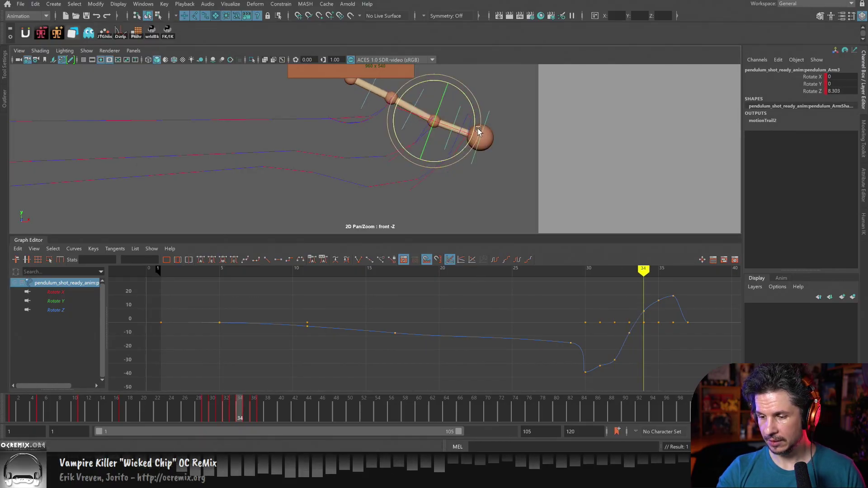
pyautogui.hotkey('alt', '.')
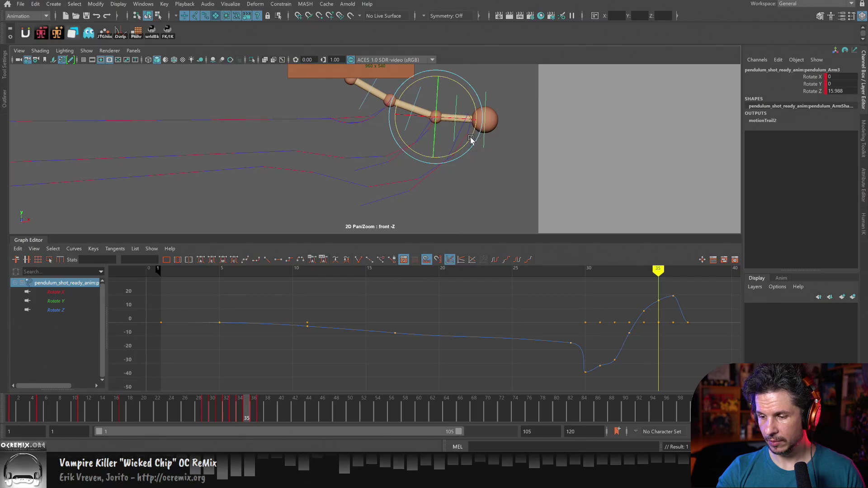
pyautogui.press('s')
pyautogui.hotkey('alt', '.')
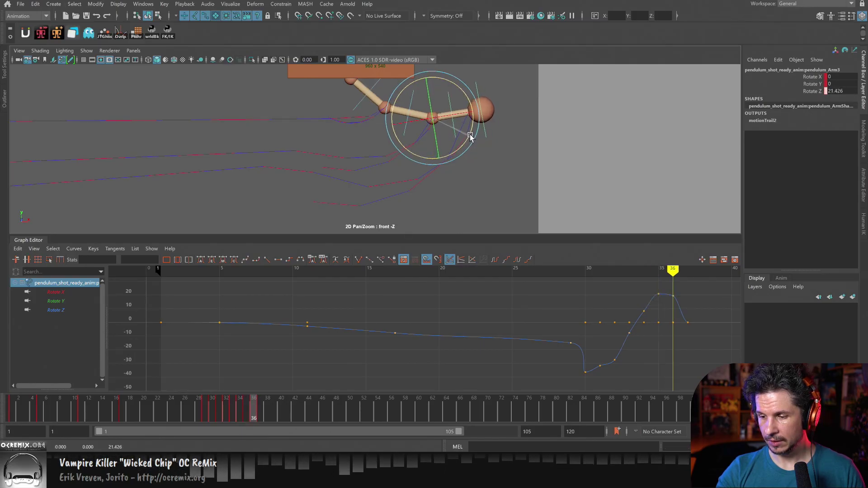
# Rotate and key the third arm at frame 37 with a Rotate Z of about 51.6.
pyautogui.hotkey('alt', '.')
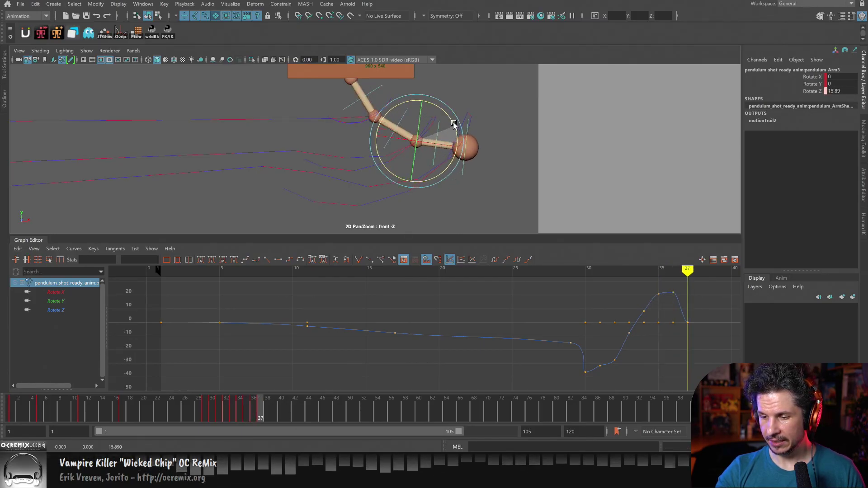
pyautogui.moveTo(449, 112); pyautogui.dragTo(470, 122)
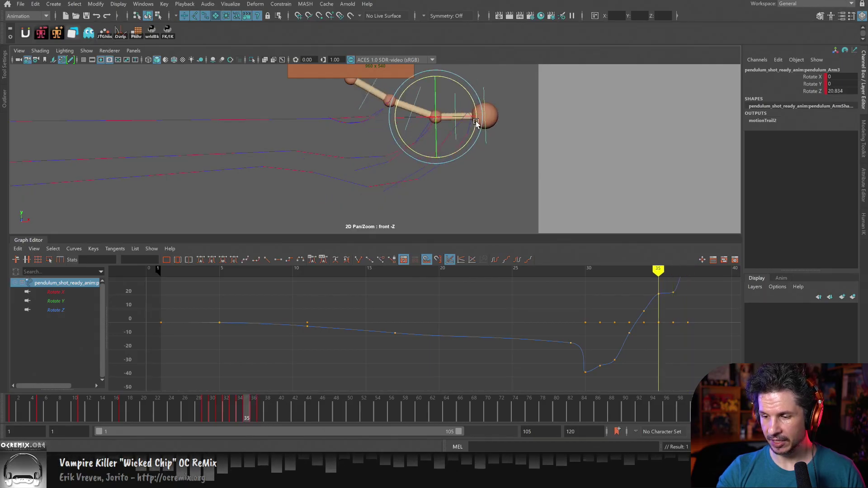
pyautogui.press('s')
# Step back and forth between frames 33 and 38 to examine the third arm's follow-through against its trail.
pyautogui.hotkey('alt', ',')
pyautogui.hotkey('alt', ',')
pyautogui.hotkey('alt', ',')
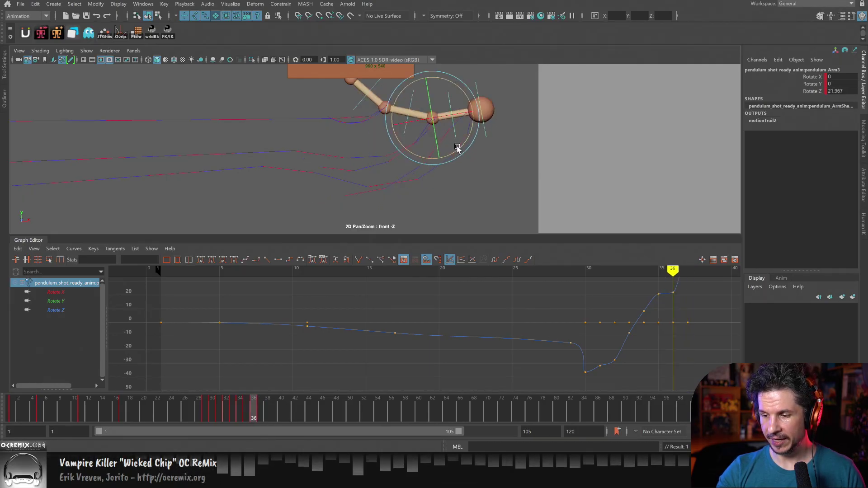
pyautogui.hotkey('alt', '.')
pyautogui.hotkey('alt', '.')
pyautogui.hotkey('alt', '.')
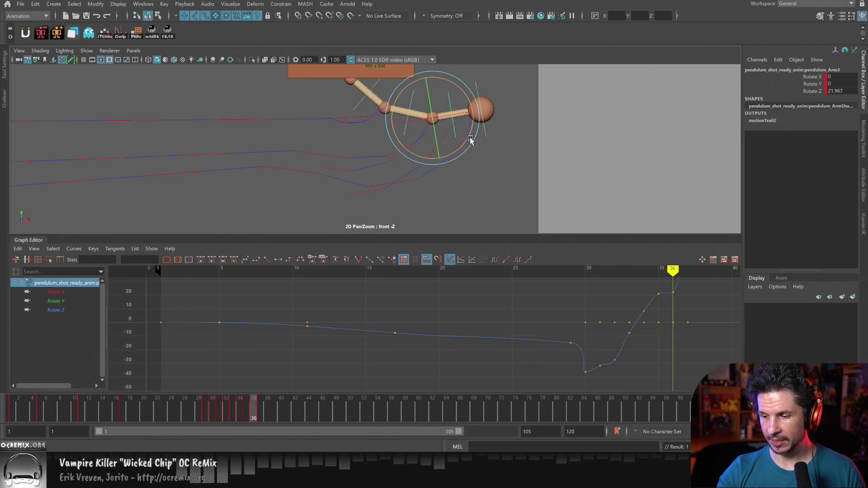
pyautogui.hotkey('alt', ',')
pyautogui.hotkey('alt', ',')
pyautogui.hotkey('alt', ',')
pyautogui.hotkey('alt', ',')
pyautogui.hotkey('alt', ',')
pyautogui.hotkey('alt', ',')
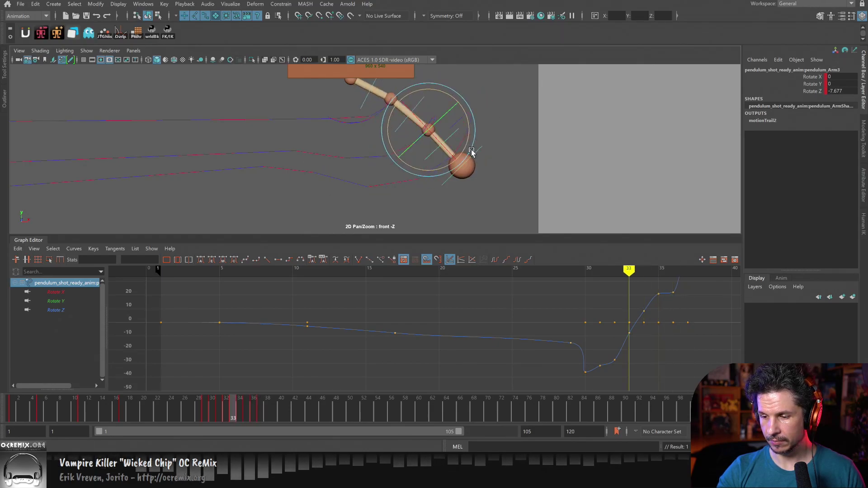
pyautogui.hotkey('alt', '.')
pyautogui.hotkey('alt', '.')
pyautogui.hotkey('alt', '.')
pyautogui.hotkey('alt', '.')
pyautogui.hotkey('alt', '.')
pyautogui.hotkey('alt', '.')
pyautogui.hotkey('alt', '.')
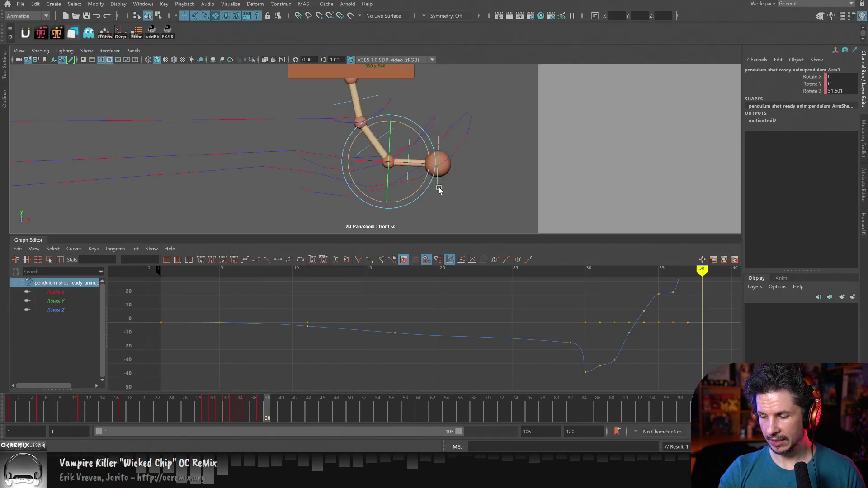
pyautogui.hotkey('alt', ',')
pyautogui.hotkey('alt', ',')
pyautogui.hotkey('alt', ',')
pyautogui.hotkey('alt', ',')
# Lower the third arm's Rotate Z key at frame 35 to about 15.9.
pyautogui.hotkey('alt', '.')
pyautogui.hotkey('alt', '.')
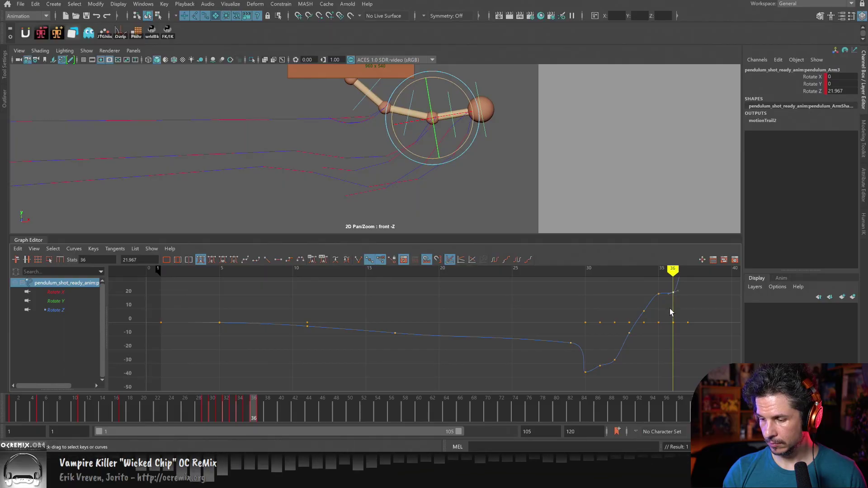
pyautogui.hotkey('alt', ',')
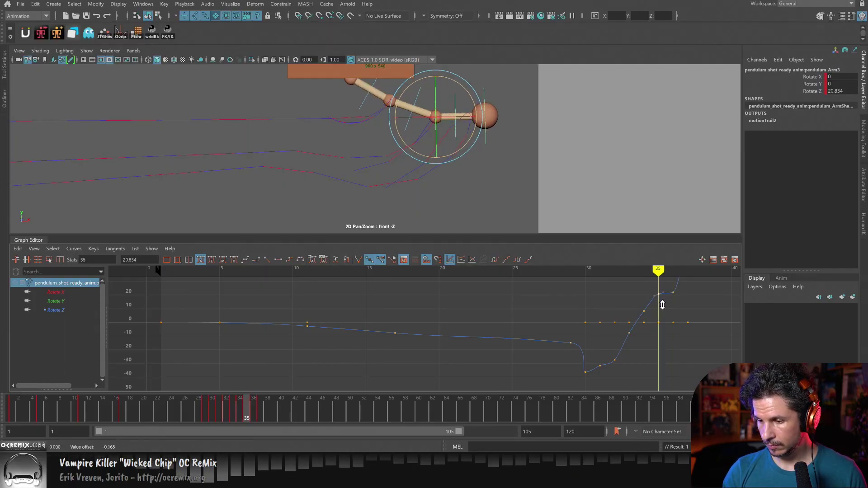
pyautogui.moveTo(662, 305); pyautogui.dragTo(661, 310, button='middle')
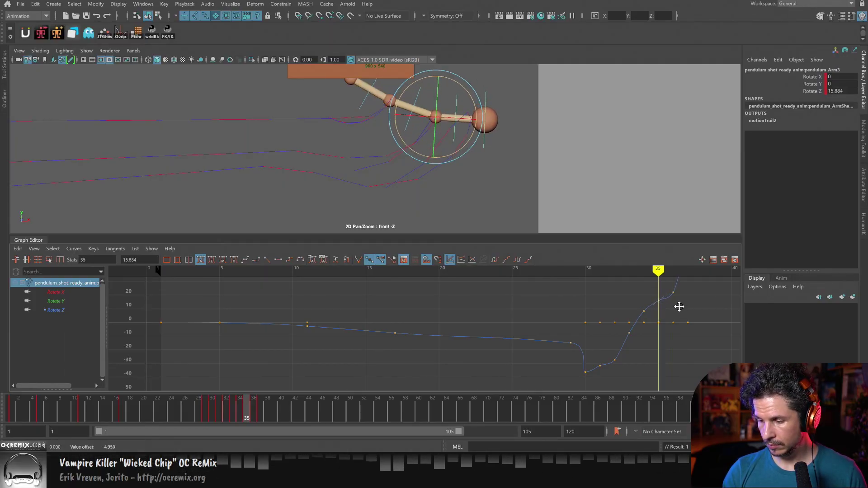
# Step and scrub through frames 16 to 38 to review how the third arm drags and swings through.
pyautogui.keyDown('alt'); pyautogui.moveTo(680, 307); pyautogui.dragTo(571, 331, button='right'); pyautogui.keyUp('alt')
pyautogui.hotkey('alt', '.')
pyautogui.hotkey('alt', '.')
pyautogui.hotkey('alt', '.')
pyautogui.hotkey('alt', ',')
pyautogui.hotkey('alt', ',')
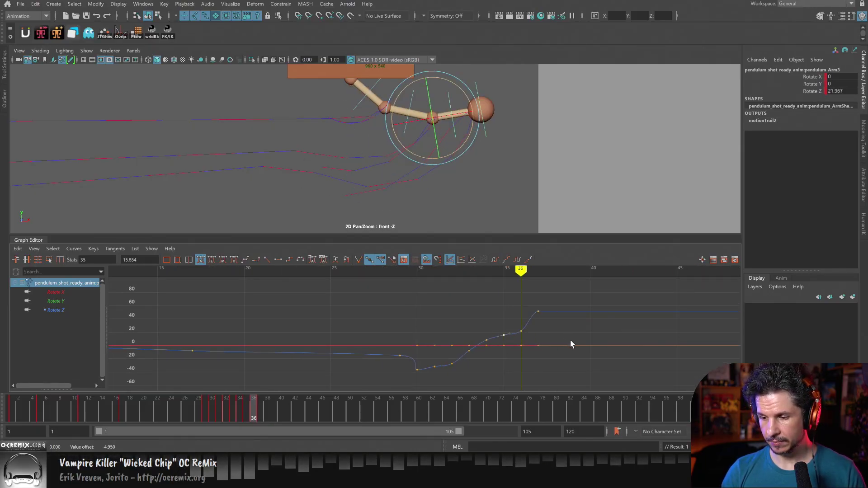
pyautogui.hotkey('alt', ',')
pyautogui.hotkey('alt', ',')
pyautogui.hotkey('alt', ',')
pyautogui.hotkey('alt', ',')
pyautogui.hotkey('alt', ',')
pyautogui.hotkey('alt', ',')
pyautogui.hotkey('alt', ',')
pyautogui.hotkey('alt', ',')
pyautogui.hotkey('alt', ',')
pyautogui.hotkey('alt', ',')
pyautogui.hotkey('alt', ',')
pyautogui.hotkey('alt', ',')
pyautogui.hotkey('alt', ',')
pyautogui.hotkey('alt', ',')
pyautogui.hotkey('alt', ',')
pyautogui.hotkey('alt', ',')
pyautogui.hotkey('alt', ',')
pyautogui.hotkey('alt', ',')
pyautogui.hotkey('alt', ',')
pyautogui.hotkey('alt', ',')
pyautogui.hotkey('alt', '.')
pyautogui.hotkey('alt', '.')
pyautogui.hotkey('alt', '.')
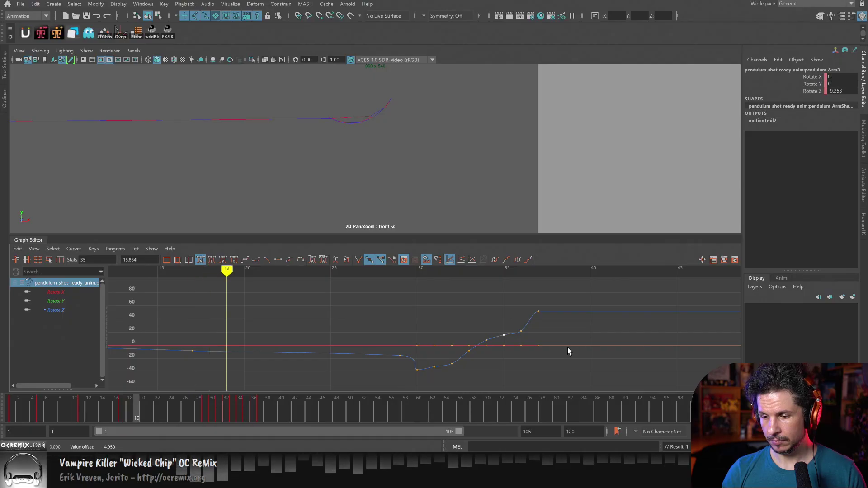
pyautogui.hotkey('alt', '.')
pyautogui.moveTo(197, 411); pyautogui.dragTo(257, 411)
pyautogui.press('e')
pyautogui.hotkey('alt', ',')
pyautogui.hotkey('alt', '.')
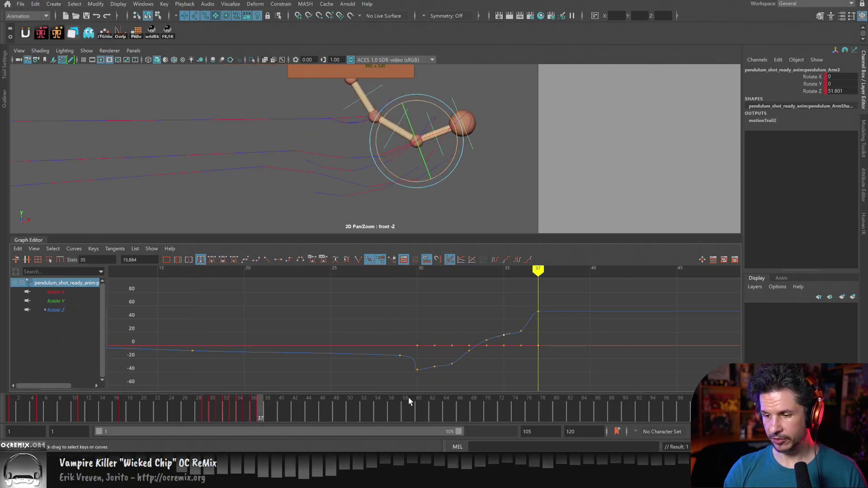
# Compare the third arm's poses at frames 35, 36 and 37 with the shape of its rotation curve.
pyautogui.hotkey('alt', ',')
pyautogui.hotkey('alt', ',')
pyautogui.hotkey('alt', '.')
pyautogui.hotkey('alt', '.')
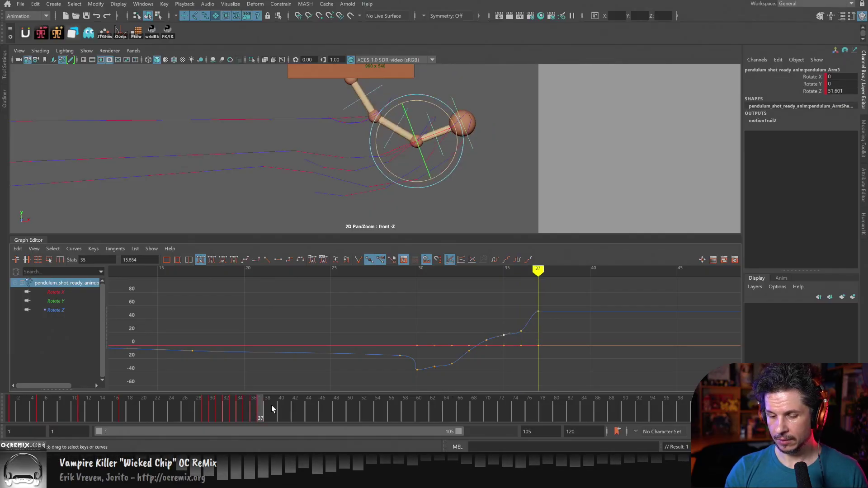
pyautogui.keyDown('alt'); pyautogui.moveTo(598, 313); pyautogui.dragTo(566, 324, button='right'); pyautogui.keyUp('alt')
pyautogui.keyDown('alt'); pyautogui.moveTo(566, 324); pyautogui.dragTo(514, 327, button='middle'); pyautogui.keyUp('alt')
pyautogui.keyDown('alt'); pyautogui.moveTo(511, 327); pyautogui.dragTo(526, 326, button='right'); pyautogui.keyUp('alt')
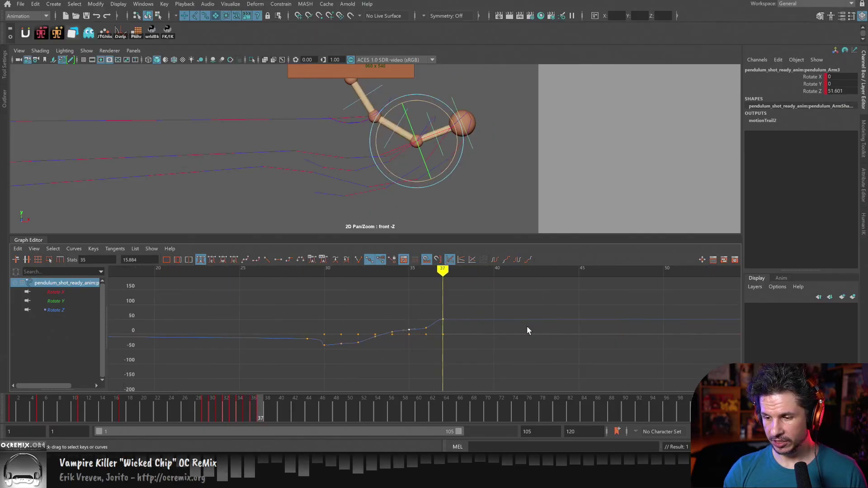
pyautogui.keyDown('alt'); pyautogui.moveTo(526, 324); pyautogui.dragTo(509, 326, button='middle'); pyautogui.keyUp('alt')
pyautogui.hotkey('alt', ',')
pyautogui.hotkey('alt', ',')
pyautogui.hotkey('alt', '.')
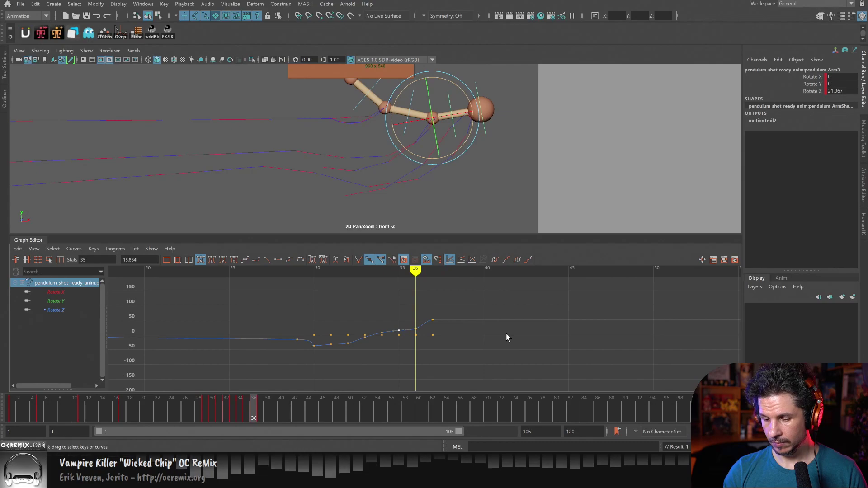
pyautogui.hotkey('alt', ',')
pyautogui.hotkey('alt', '.')
pyautogui.hotkey('alt', '.')
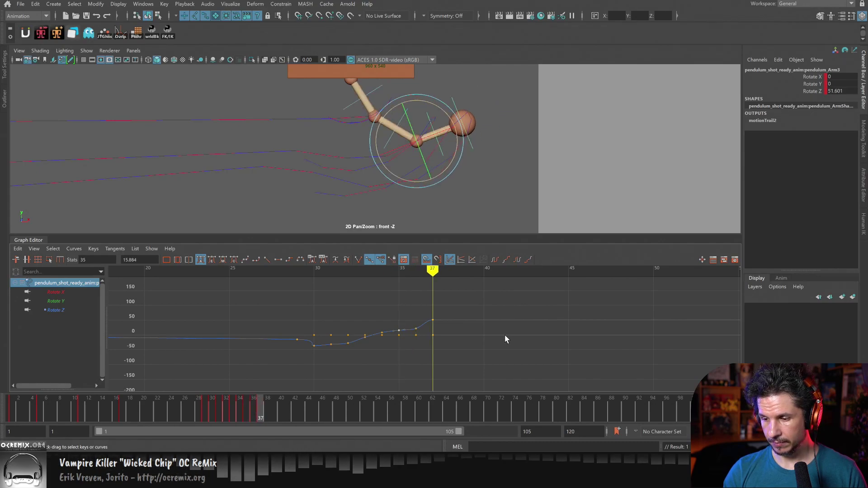
pyautogui.hotkey('alt', ',')
pyautogui.hotkey('alt', ',')
pyautogui.hotkey('alt', '.')
pyautogui.hotkey('alt', ',')
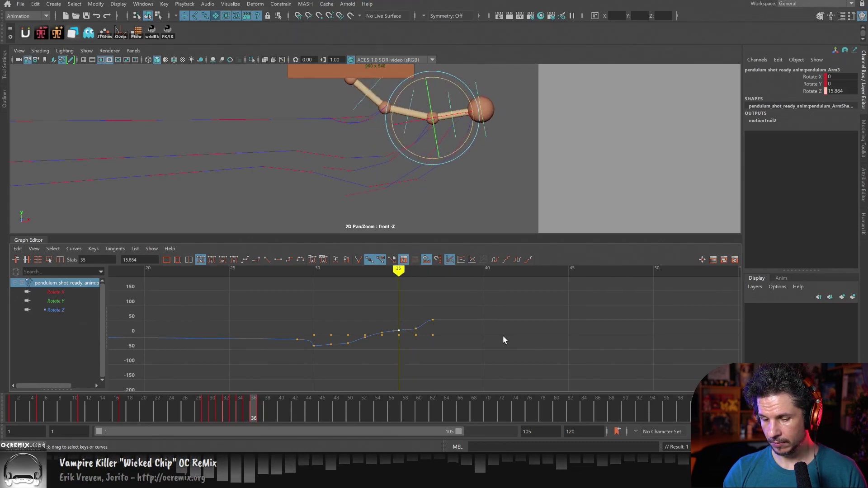
pyautogui.hotkey('alt', '.')
pyautogui.hotkey('alt', '.')
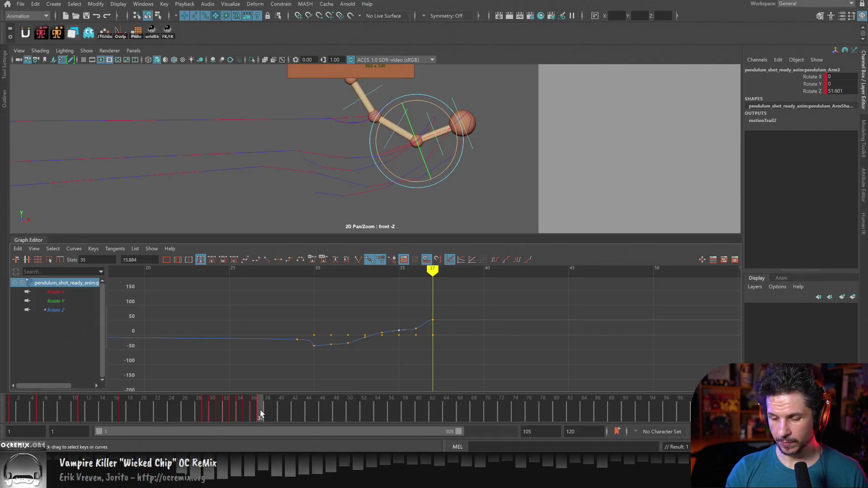
# Key the third arm every eight frames from frame 45 to frame 93.
pyautogui.moveTo(262, 411); pyautogui.dragTo(644, 418)
pyautogui.press('s')
pyautogui.press('s')
pyautogui.hotkey('ctrl', 'z')
pyautogui.click(370, 414)
pyautogui.press('s')
pyautogui.press('s')
pyautogui.press('s')
pyautogui.press('s')
pyautogui.press('s')
pyautogui.press('s')
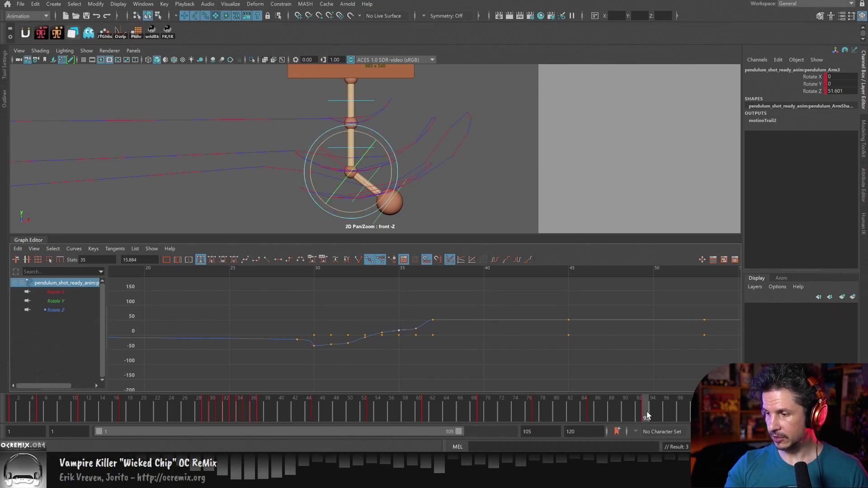
# Set the third arm's Rotate Z to 0 at frame 93.
pyautogui.click(839, 91)
pyautogui.write('0')
pyautogui.press('Return')
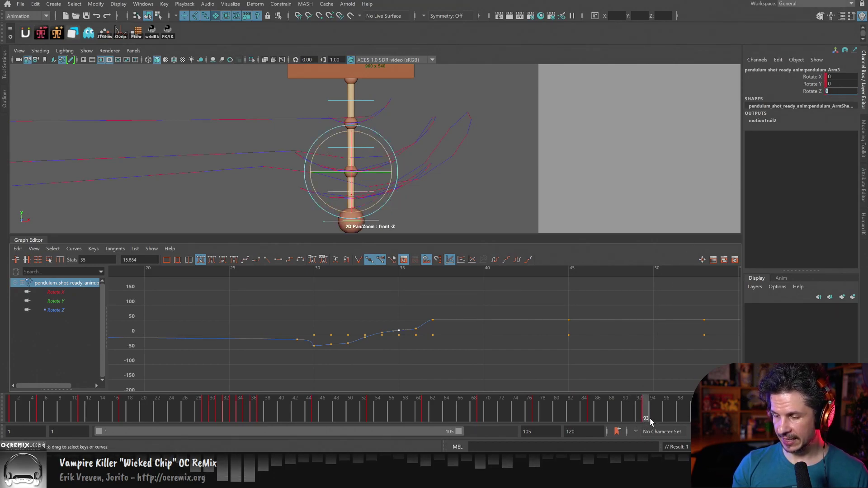
# Isolate the third arm's Rotate Z curve and lower its frame 45 key to about -11.7.
pyautogui.moveTo(649, 419); pyautogui.dragTo(466, 417)
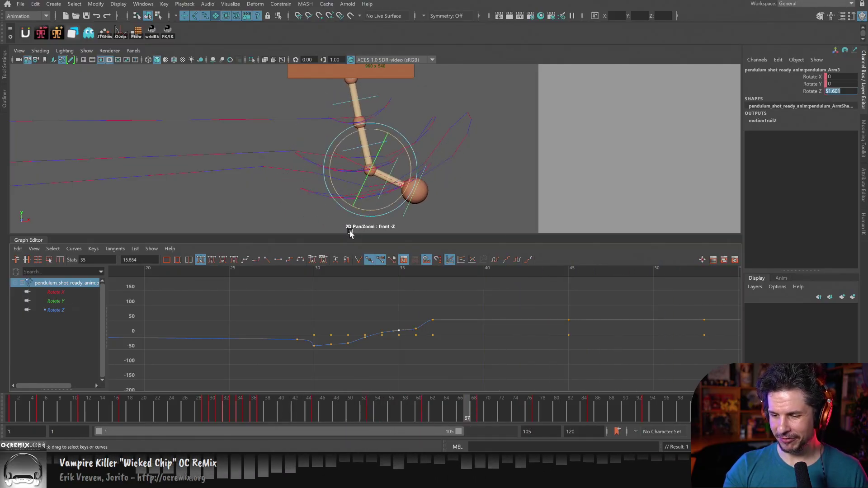
pyautogui.click(395, 186)
pyautogui.click(403, 182)
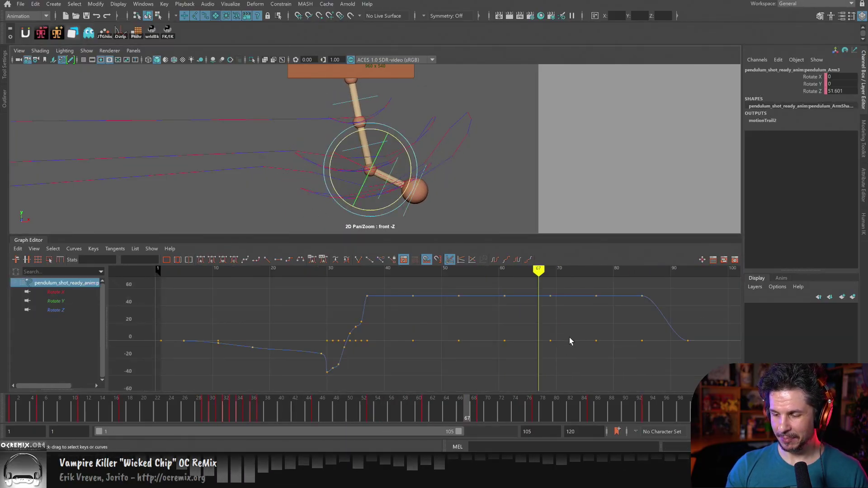
pyautogui.click(93, 311)
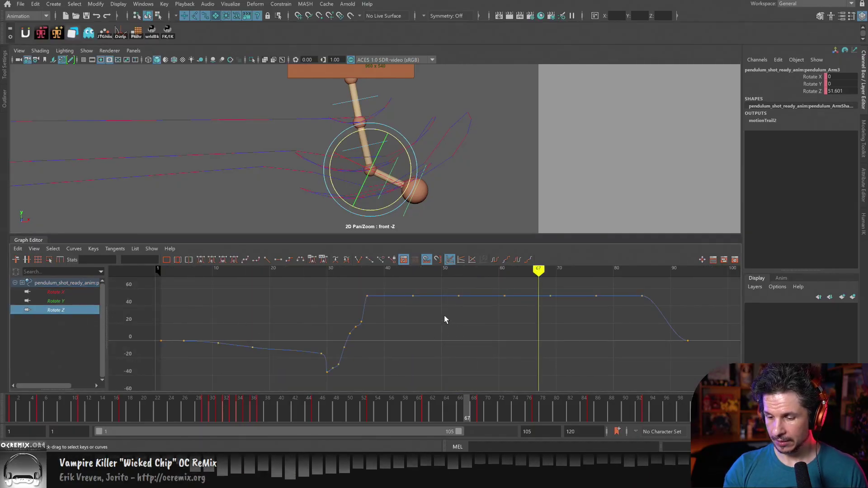
pyautogui.moveTo(400, 285); pyautogui.dragTo(431, 323)
pyautogui.keyDown('shift'); pyautogui.moveTo(433, 327); pyautogui.dragTo(440, 381, button='middle'); pyautogui.keyUp('shift')
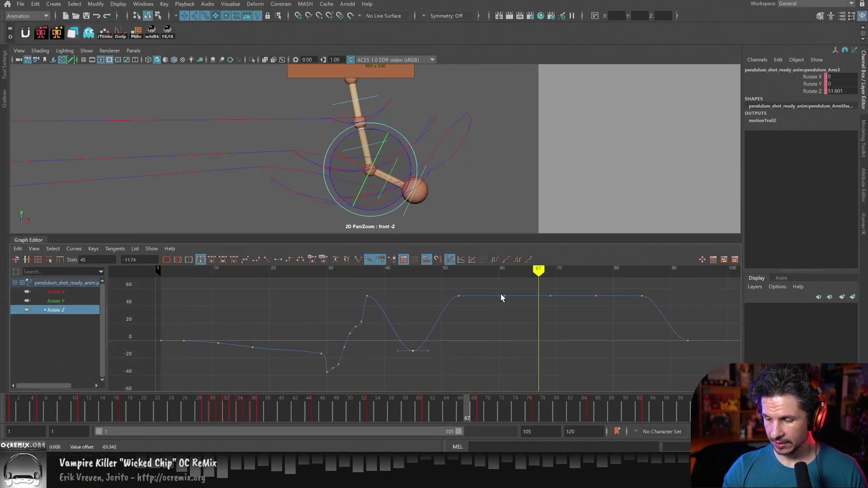
# Lower the third arm's Rotate Z keys at frames 61 and 77 together by about 72.7.
pyautogui.moveTo(510, 288); pyautogui.dragTo(485, 323)
pyautogui.keyDown('shift'); pyautogui.moveTo(604, 288); pyautogui.dragTo(579, 318); pyautogui.keyUp('shift')
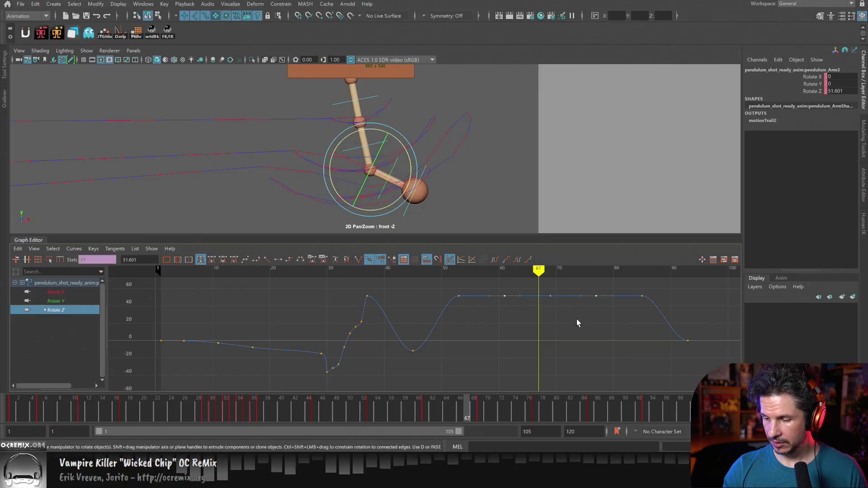
pyautogui.keyDown('shift'); pyautogui.moveTo(578, 337); pyautogui.dragTo(578, 401, button='middle'); pyautogui.keyUp('shift')
# Lower the third arm's Rotate Z key at frame 85 to about 0.9, just above the zero line.
pyautogui.moveTo(654, 287); pyautogui.dragTo(627, 323)
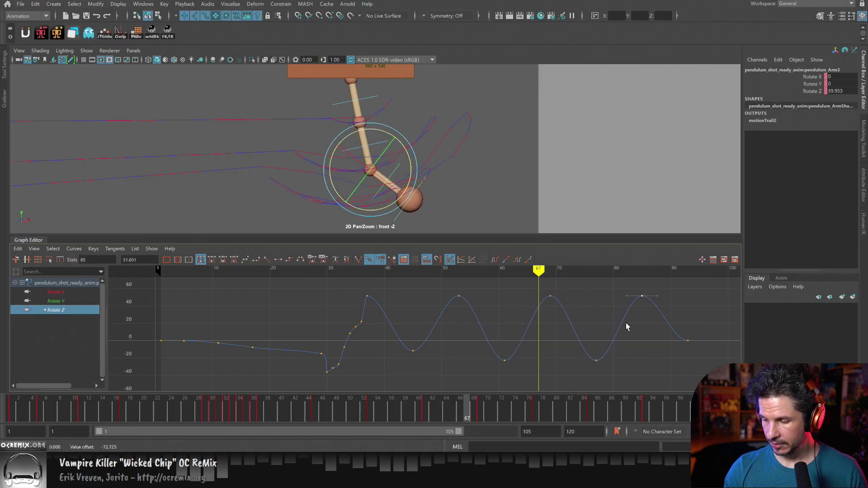
pyautogui.keyDown('alt'); pyautogui.moveTo(611, 374); pyautogui.dragTo(469, 368, button='middle'); pyautogui.keyUp('alt')
pyautogui.keyDown('alt'); pyautogui.keyDown('shift'); pyautogui.moveTo(470, 367); pyautogui.dragTo(530, 320, button='right'); pyautogui.keyUp('shift'); pyautogui.keyUp('alt')
pyautogui.keyDown('shift'); pyautogui.moveTo(533, 345); pyautogui.dragTo(535, 381, button='middle'); pyautogui.keyUp('shift')
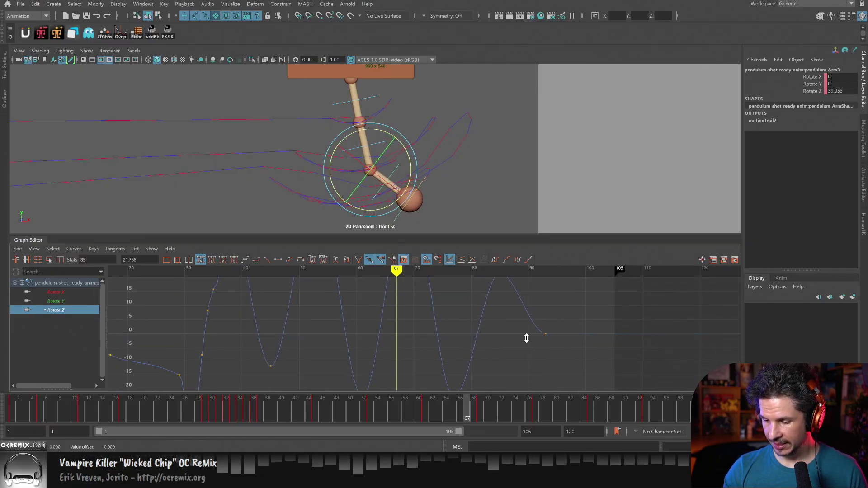
pyautogui.keyDown('shift'); pyautogui.moveTo(523, 351); pyautogui.dragTo(522, 350, button='middle'); pyautogui.keyUp('shift')
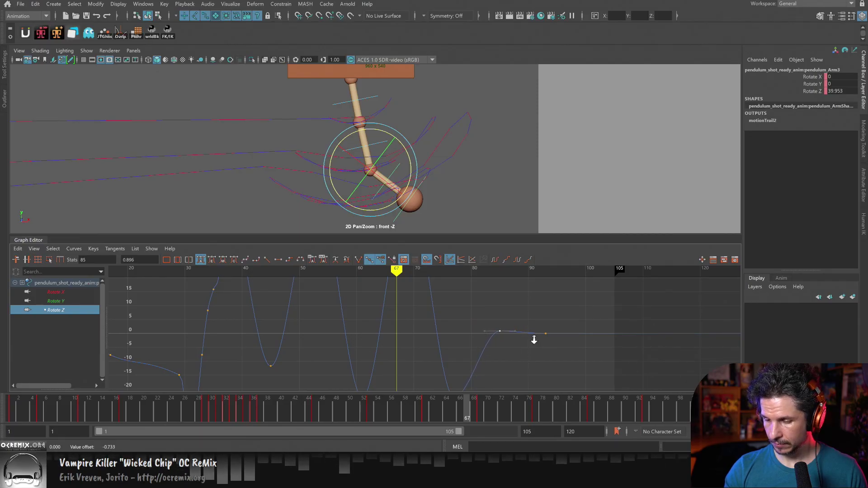
# Lower the third arm's Rotate Z key at frame 45 to about -25.
pyautogui.keyDown('alt'); pyautogui.moveTo(534, 340); pyautogui.dragTo(463, 348, button='right'); pyautogui.keyUp('alt')
pyautogui.keyDown('alt'); pyautogui.moveTo(459, 346); pyautogui.dragTo(522, 355, button='middle'); pyautogui.keyUp('alt')
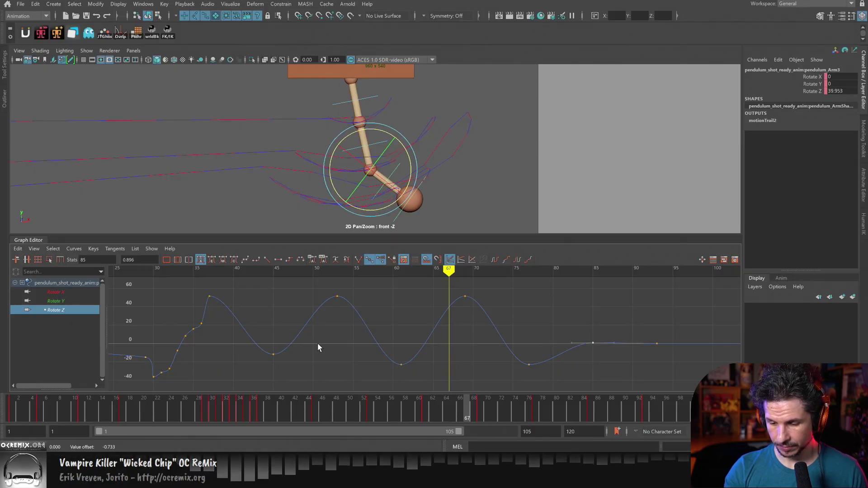
pyautogui.moveTo(281, 340); pyautogui.dragTo(270, 356)
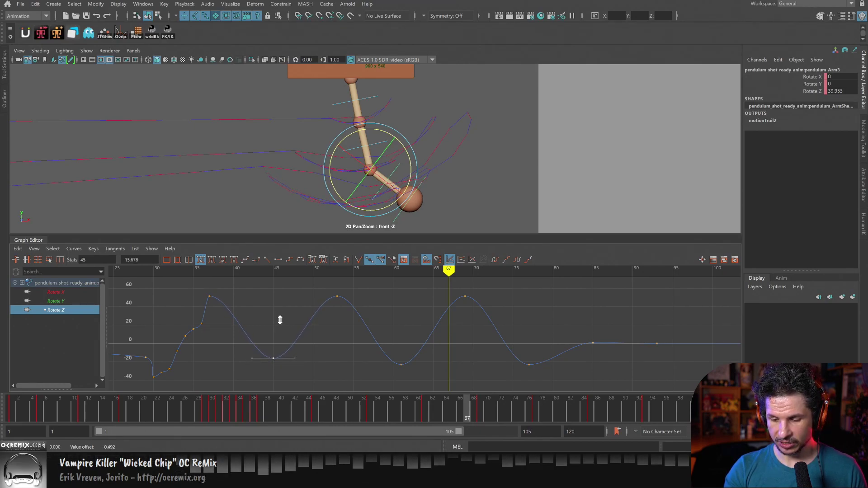
pyautogui.keyDown('shift'); pyautogui.moveTo(279, 320); pyautogui.dragTo(280, 321, button='middle'); pyautogui.keyUp('shift')
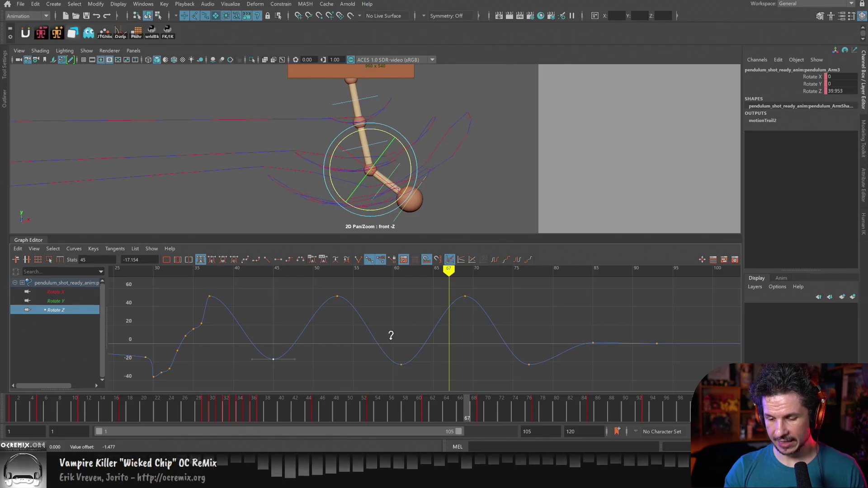
pyautogui.keyDown('alt'); pyautogui.moveTo(390, 335); pyautogui.dragTo(430, 393, button='right'); pyautogui.keyUp('alt')
pyautogui.moveTo(536, 411); pyautogui.dragTo(309, 407)
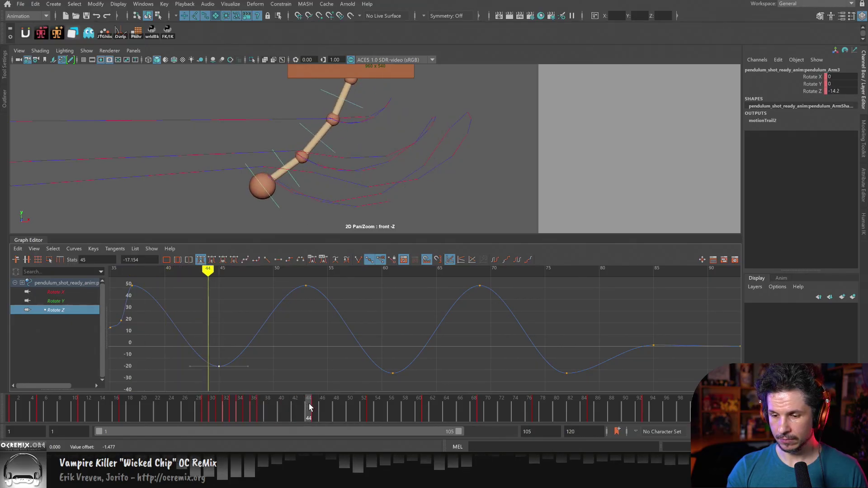
pyautogui.moveTo(226, 344); pyautogui.dragTo(234, 348, button='middle')
# Lower the third arm's Rotate Z key at frame 53 to about 13.9 and raise its frame 61 key to about -8.
pyautogui.moveTo(352, 406); pyautogui.dragTo(370, 407)
pyautogui.moveTo(281, 320); pyautogui.dragTo(312, 283)
pyautogui.moveTo(352, 316); pyautogui.dragTo(351, 347, button='middle')
pyautogui.moveTo(378, 409); pyautogui.dragTo(430, 409)
pyautogui.keyDown('alt'); pyautogui.moveTo(424, 381); pyautogui.dragTo(409, 352, button='right'); pyautogui.keyUp('alt')
pyautogui.moveTo(421, 376); pyautogui.dragTo(423, 358, button='middle')
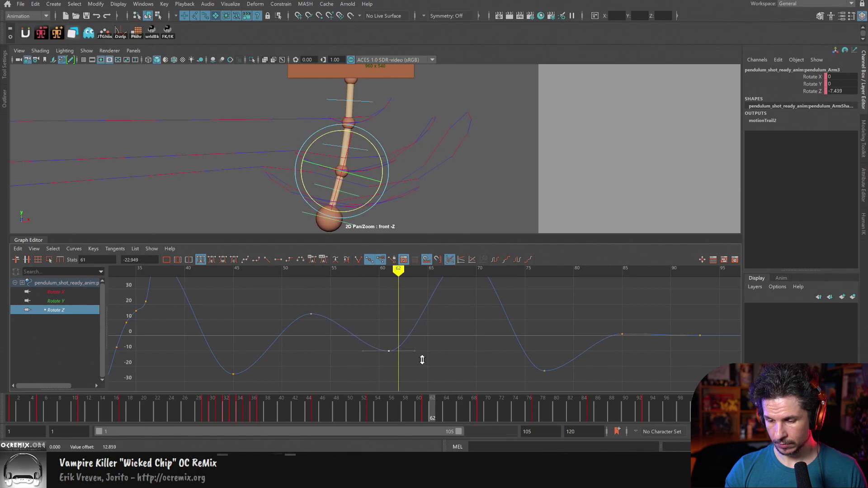
# Lower the third arm's Rotate Z key at frame 69 to about 6.25 and raise its frame 77 key to about -2.5.
pyautogui.keyDown('alt'); pyautogui.moveTo(432, 356); pyautogui.dragTo(465, 341, button='right'); pyautogui.keyUp('alt')
pyautogui.scroll(-3, 466, 340)
pyautogui.moveTo(402, 294); pyautogui.dragTo(437, 320)
pyautogui.keyDown('shift'); pyautogui.moveTo(447, 313); pyautogui.dragTo(428, 357, button='middle'); pyautogui.keyUp('shift')
pyautogui.moveTo(436, 371); pyautogui.dragTo(452, 352)
pyautogui.keyDown('shift'); pyautogui.moveTo(454, 369); pyautogui.dragTo(454, 358, button='middle'); pyautogui.keyUp('shift')
pyautogui.keyDown('alt'); pyautogui.moveTo(455, 367); pyautogui.dragTo(445, 333, button='right'); pyautogui.keyUp('alt')
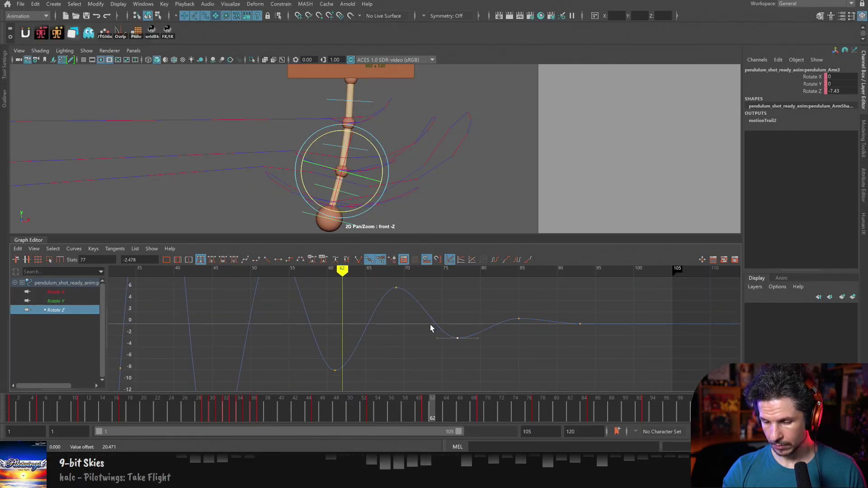
# Refine the decay by lowering the third arm's frame 69 Rotate Z key to about 4 and raising frame 77 to about -2.
pyautogui.click(397, 288)
pyautogui.keyDown('shift'); pyautogui.moveTo(428, 317); pyautogui.dragTo(433, 328, button='middle'); pyautogui.keyUp('shift')
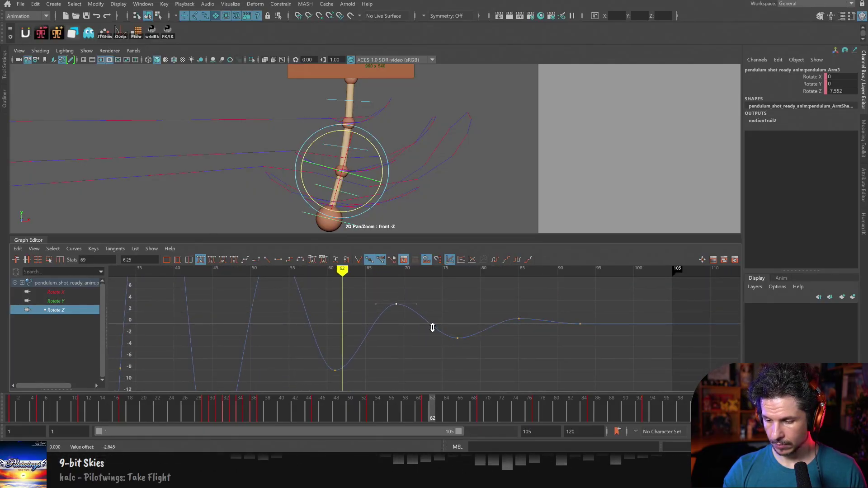
pyautogui.moveTo(439, 325); pyautogui.dragTo(465, 367)
pyautogui.keyDown('shift'); pyautogui.moveTo(469, 367); pyautogui.dragTo(471, 364, button='middle'); pyautogui.keyUp('shift')
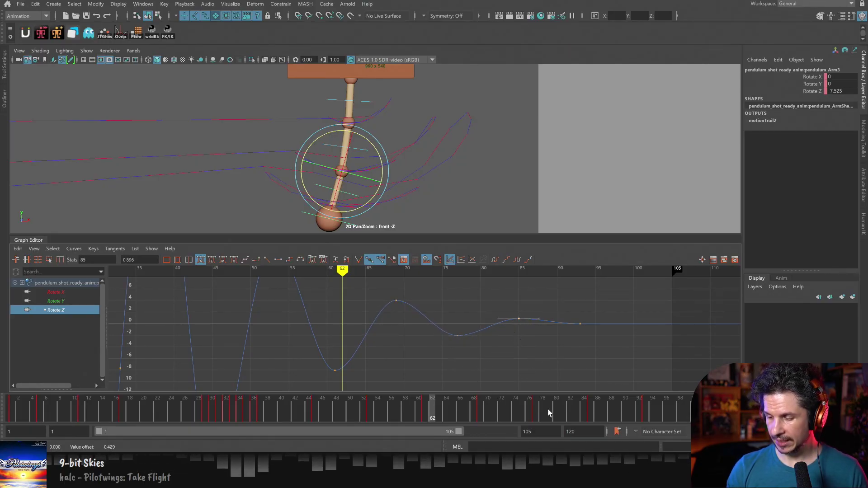
# Free the tangent weights and lengthen the tangent handles of the third arm's Rotate Z peak keys from frame 37 to 69.
pyautogui.click(590, 412)
pyautogui.moveTo(589, 413); pyautogui.dragTo(260, 414)
pyautogui.scroll(-3, 453, 327)
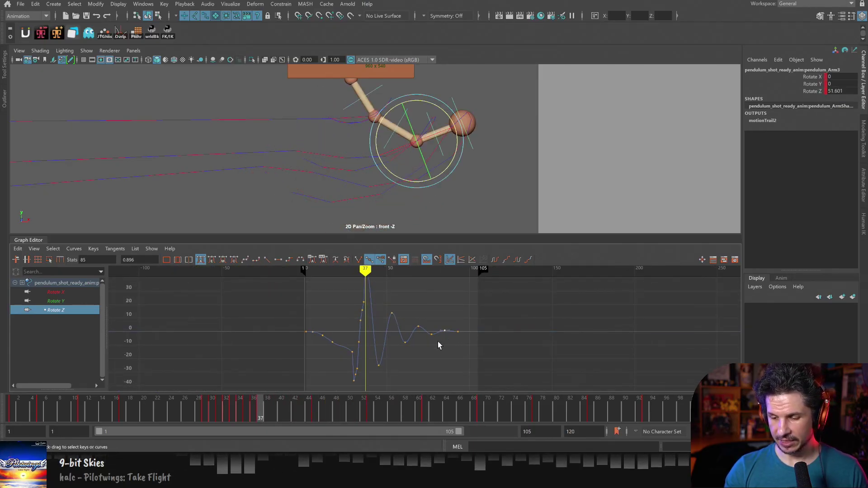
pyautogui.scroll(3, 438, 338)
pyautogui.scroll(4, 425, 343)
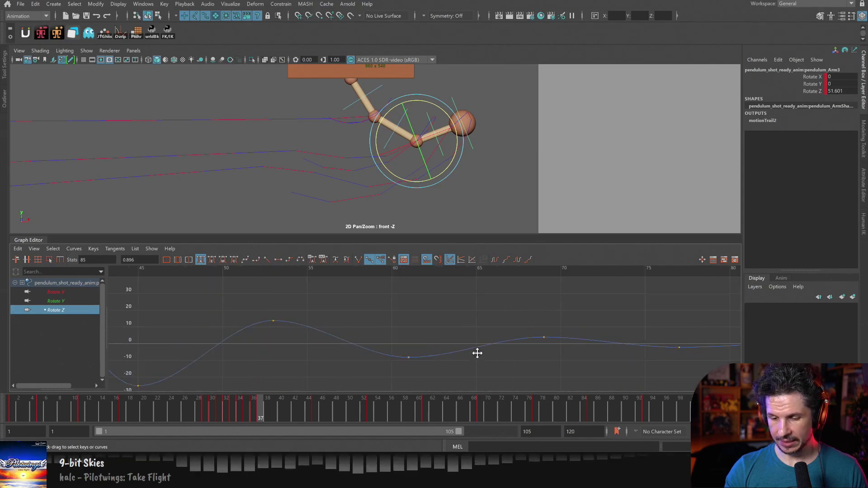
pyautogui.click(192, 283)
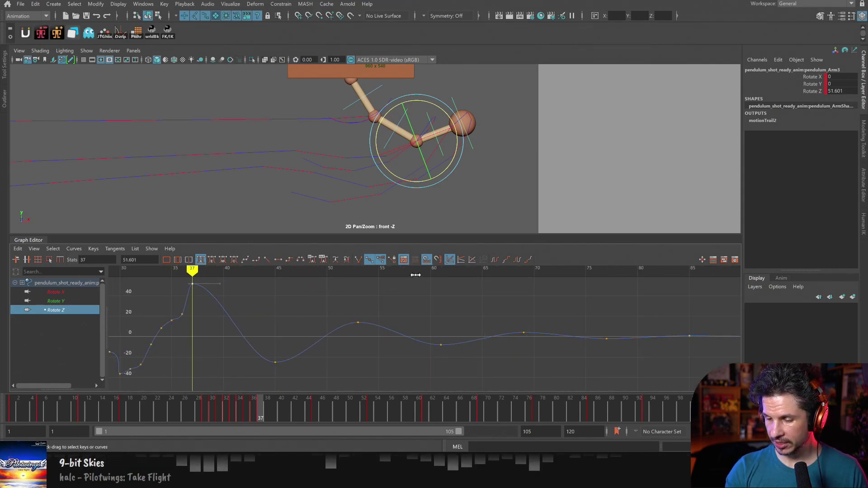
pyautogui.click(359, 260)
pyautogui.moveTo(287, 349); pyautogui.dragTo(276, 376)
pyautogui.click(358, 322)
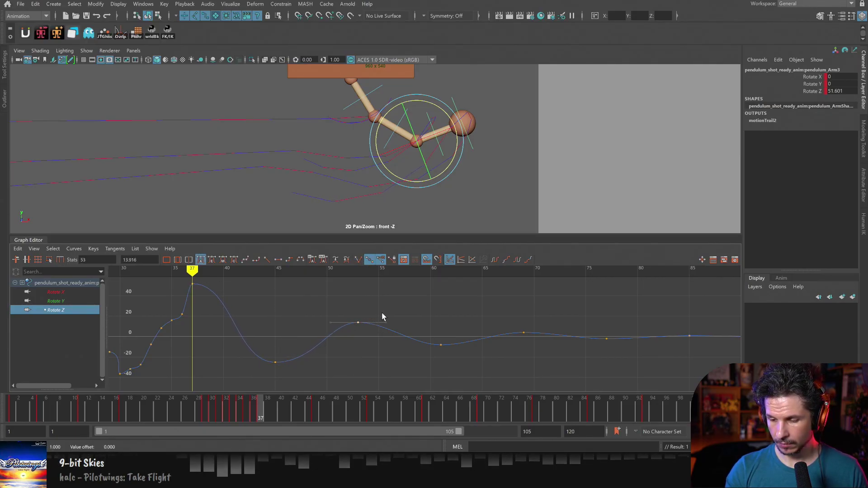
pyautogui.moveTo(419, 353); pyautogui.dragTo(425, 353, button='middle')
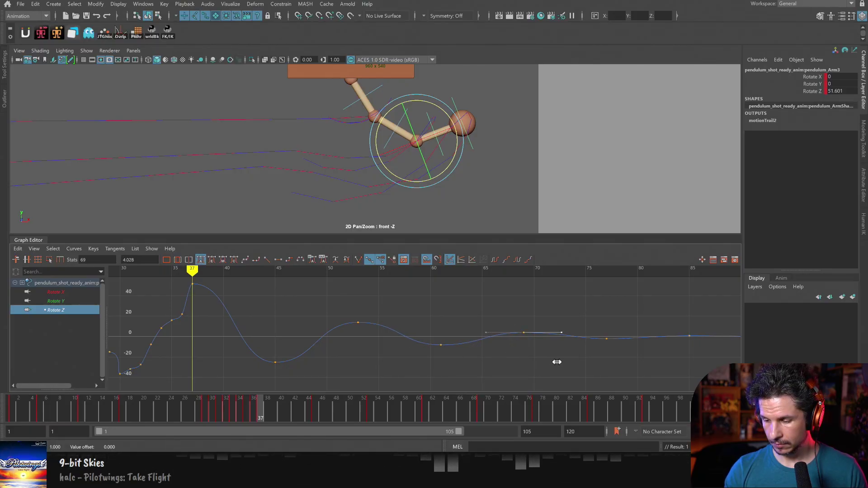
# Lengthen the tangent handles of the third arm's Rotate Z keys at frames 77 and 85.
pyautogui.keyDown('alt'); pyautogui.keyDown('shift'); pyautogui.moveTo(615, 366); pyautogui.dragTo(633, 374, button='right'); pyautogui.keyUp('shift'); pyautogui.keyUp('alt')
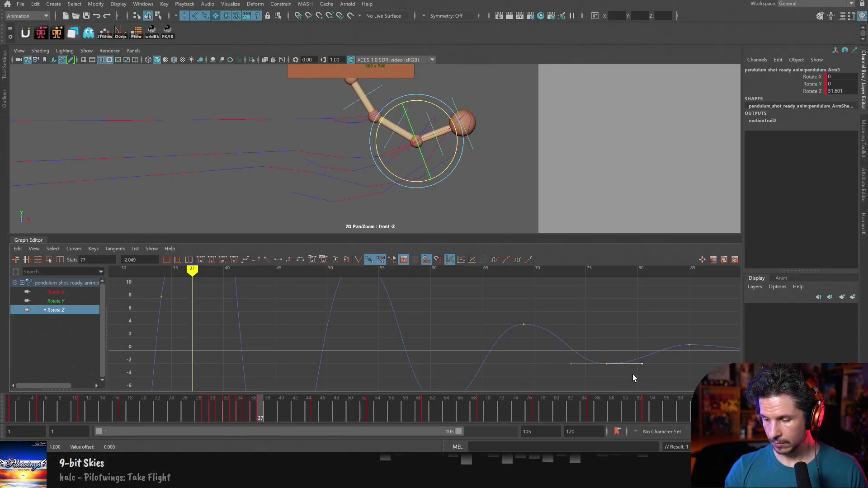
pyautogui.keyDown('alt'); pyautogui.moveTo(606, 372); pyautogui.dragTo(526, 346, button='middle'); pyautogui.keyUp('alt')
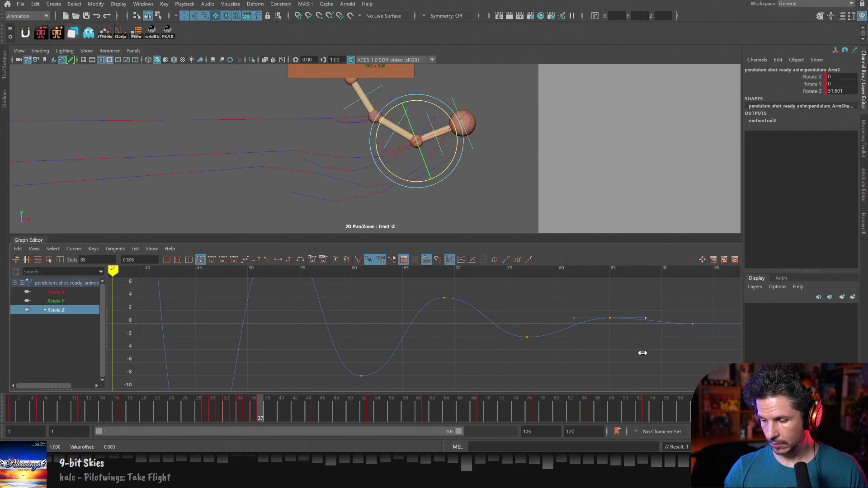
pyautogui.keyDown('alt'); pyautogui.moveTo(642, 352); pyautogui.dragTo(478, 351, button='right'); pyautogui.keyUp('alt')
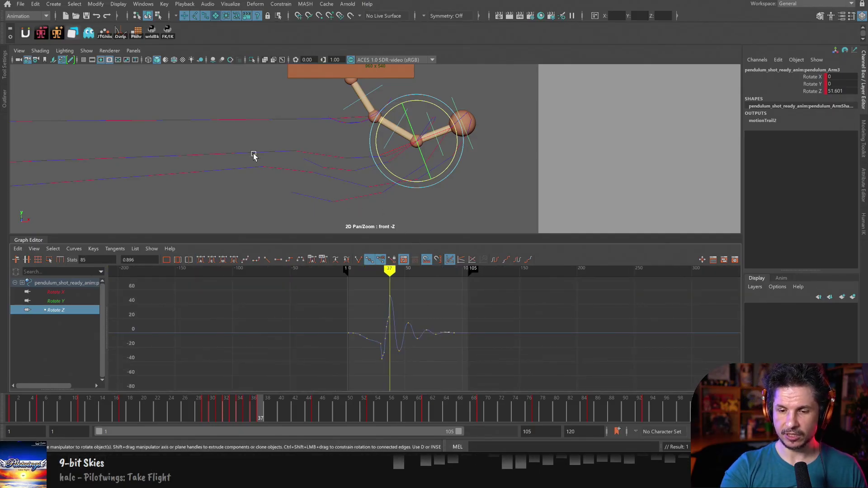
# Hide the motion trails in the viewport and deselect the third arm.
pyautogui.click(87, 51)
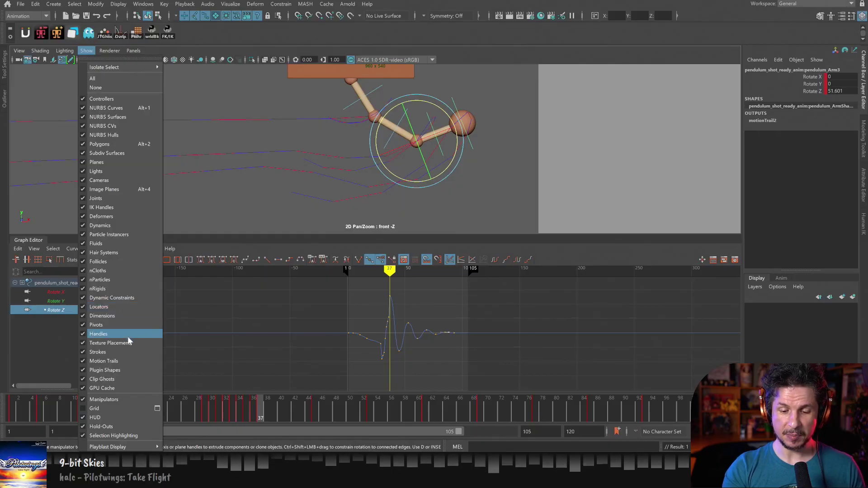
pyautogui.click(126, 361)
pyautogui.click(494, 183)
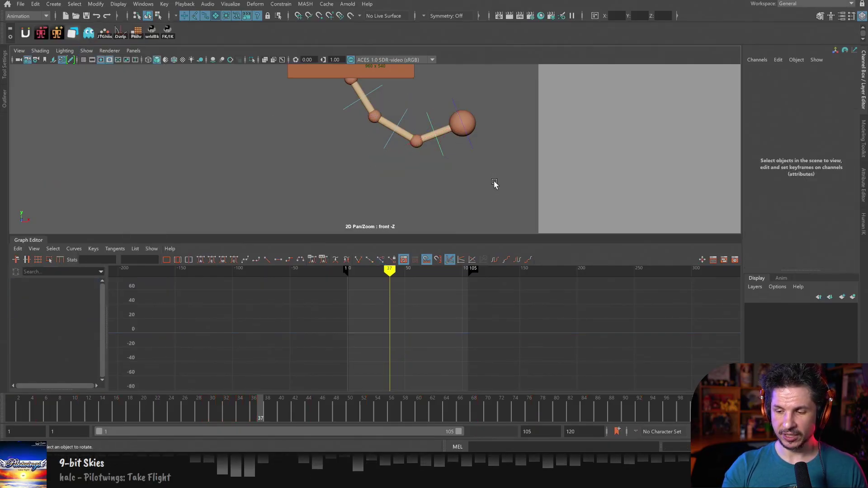
# Play the animation in full-screen view with the whole camera frame shown to review the pendulum's swing.
pyautogui.press('\\')
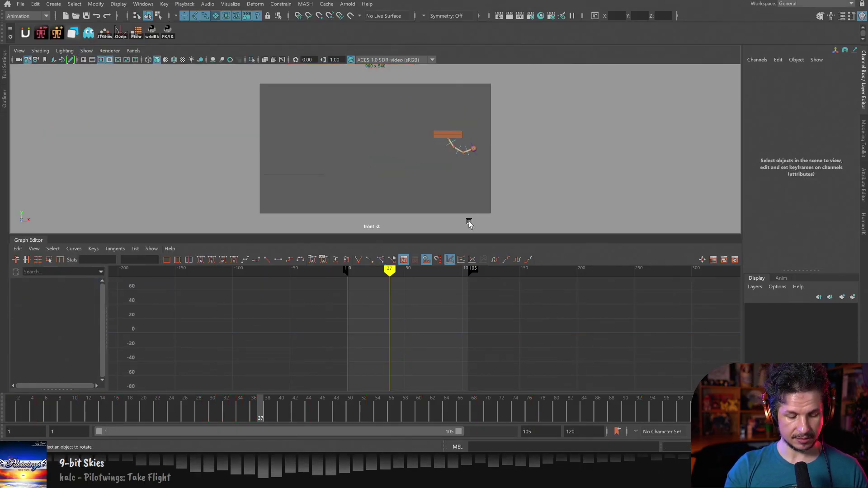
pyautogui.hotkey('ctrl', 'space')
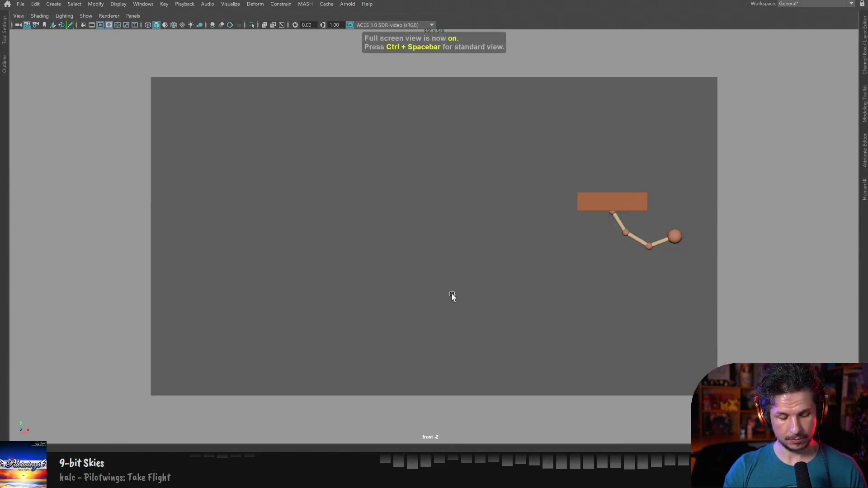
pyautogui.hotkey('alt', 'v')
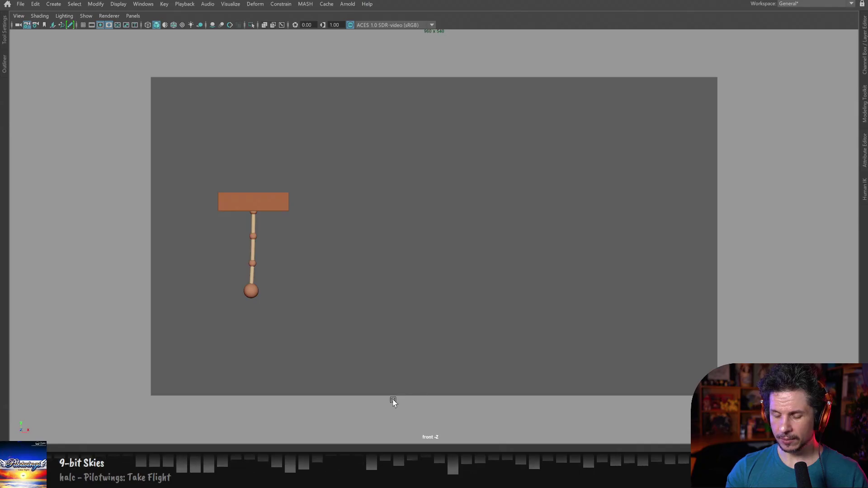
pyautogui.hotkey('ctrl', 'space')
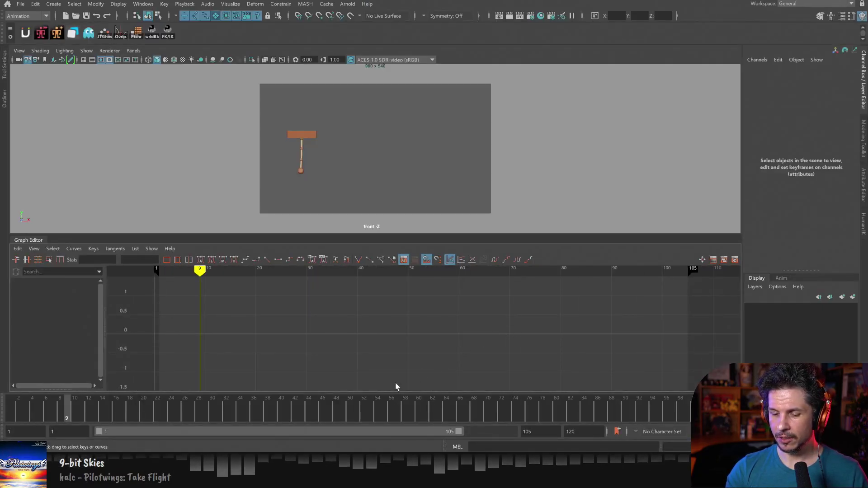
# Step back and forth between frames 39 and 56 in a close-up view to examine how the three arms overlap while swinging.
pyautogui.press('\\')
pyautogui.moveTo(432, 164); pyautogui.dragTo(341, 156, button='right')
pyautogui.moveTo(266, 403); pyautogui.dragTo(289, 405)
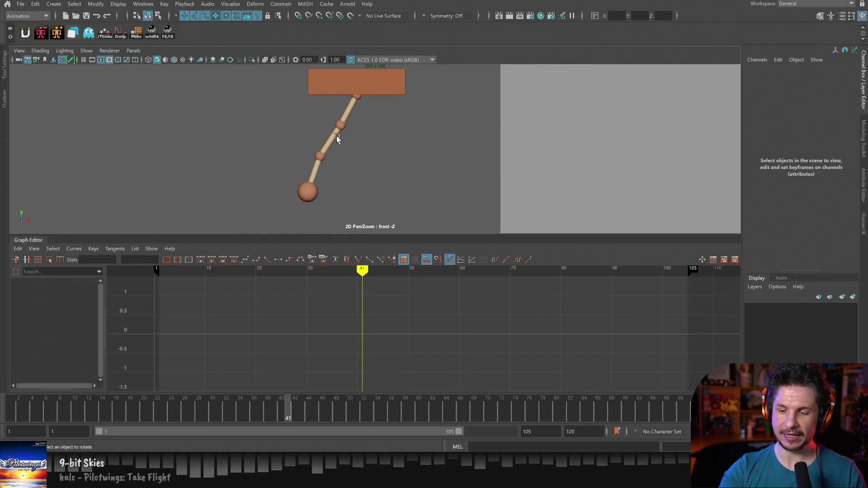
pyautogui.hotkey('alt', ',')
pyautogui.hotkey('alt', ',')
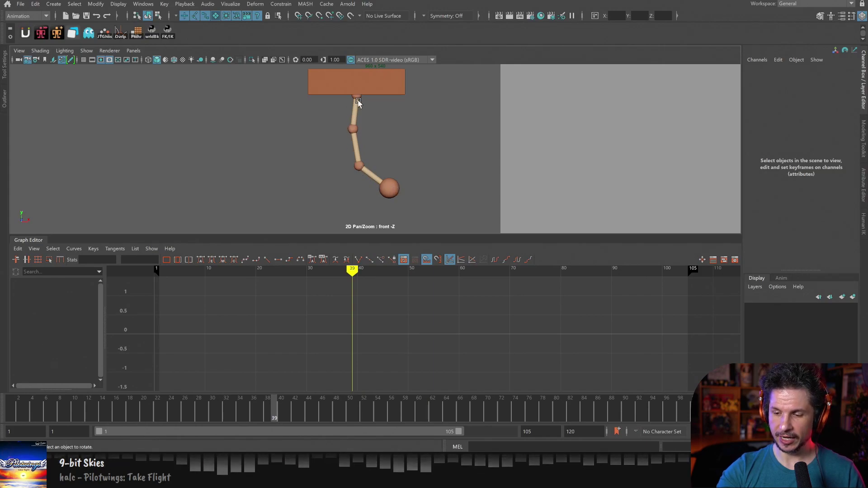
pyautogui.hotkey('alt', '.')
pyautogui.hotkey('alt', '.')
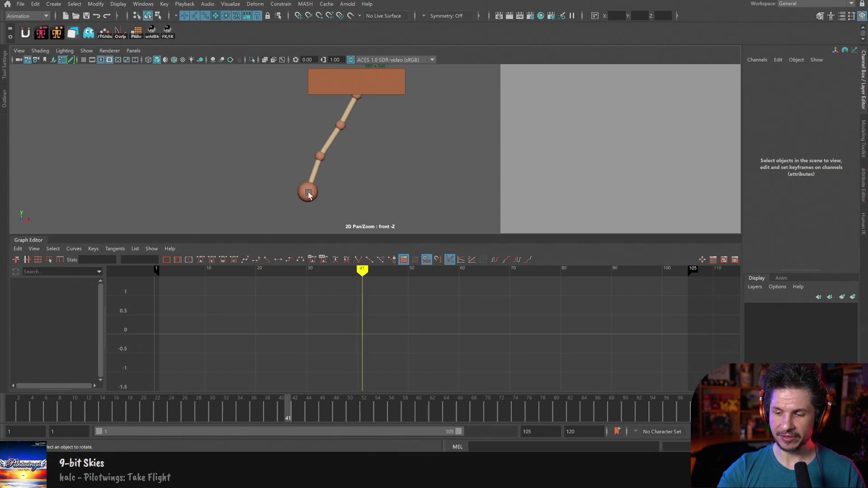
pyautogui.hotkey('alt', '.')
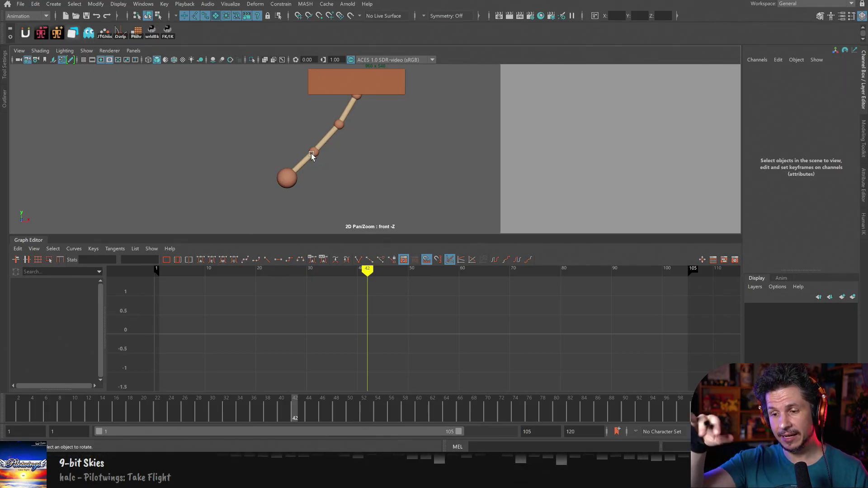
pyautogui.hotkey('alt', '.')
pyautogui.hotkey('alt', '.')
pyautogui.hotkey('alt', '.')
pyautogui.hotkey('alt', '.')
pyautogui.hotkey('alt', '.')
pyautogui.hotkey('alt', '.')
pyautogui.hotkey('alt', '.')
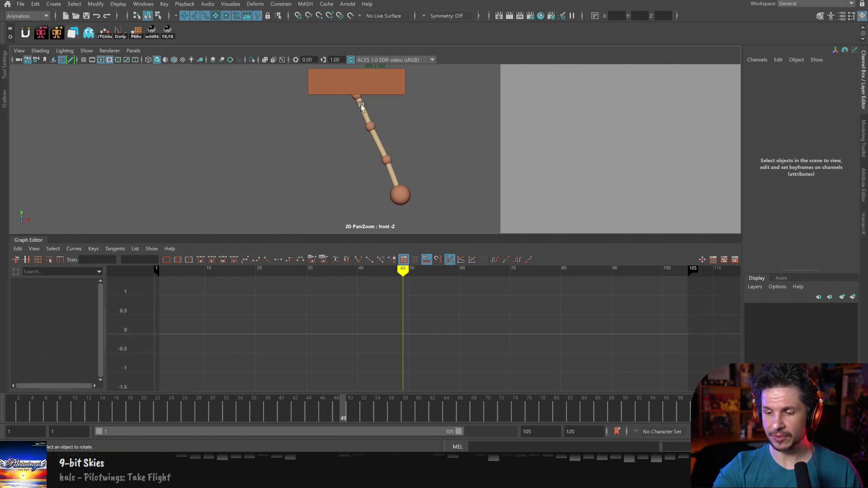
pyautogui.hotkey('alt', '.')
pyautogui.hotkey('alt', '.')
pyautogui.hotkey('alt', '.')
pyautogui.hotkey('alt', '.')
pyautogui.hotkey('alt', '.')
pyautogui.hotkey('alt', '.')
pyautogui.hotkey('alt', '.')
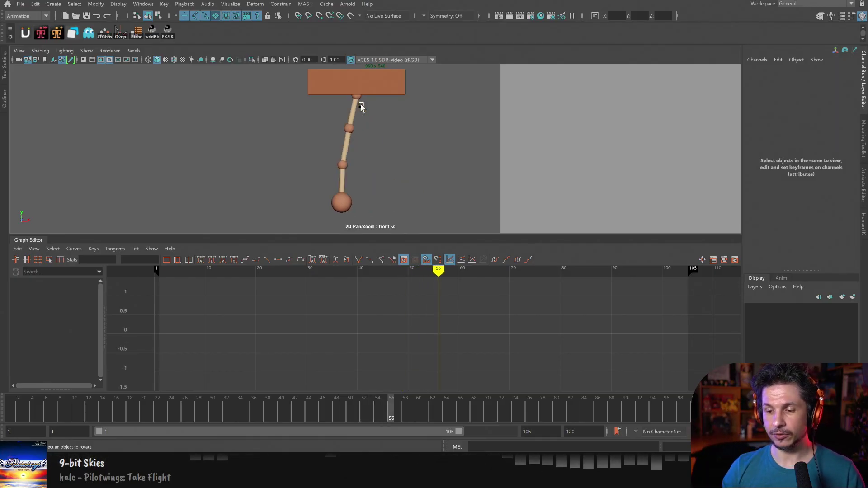
pyautogui.hotkey('alt', ',')
pyautogui.hotkey('alt', ',')
pyautogui.hotkey('alt', ',')
pyautogui.hotkey('alt', ',')
pyautogui.hotkey('alt', ',')
pyautogui.hotkey('alt', ',')
pyautogui.hotkey('alt', ',')
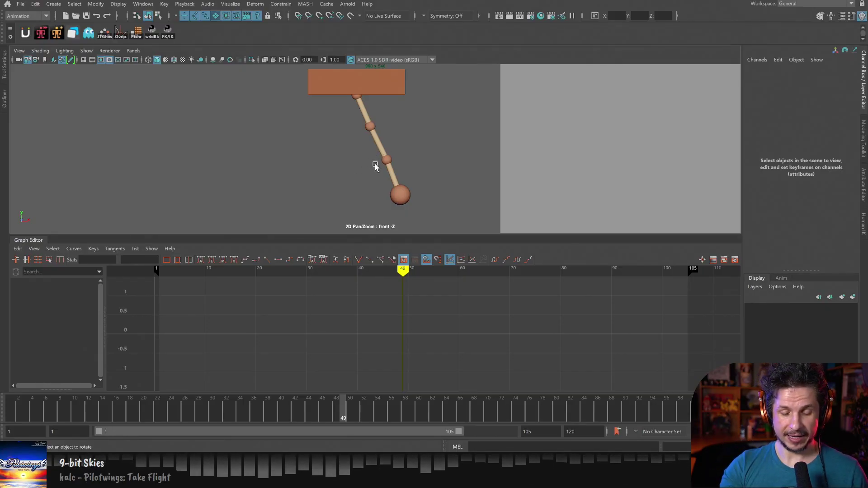
# Show the control curves again, select the first arm, and go to frame 38 with its rotation curves framed closely.
pyautogui.hotkey('alt', '1')
pyautogui.click(400, 119)
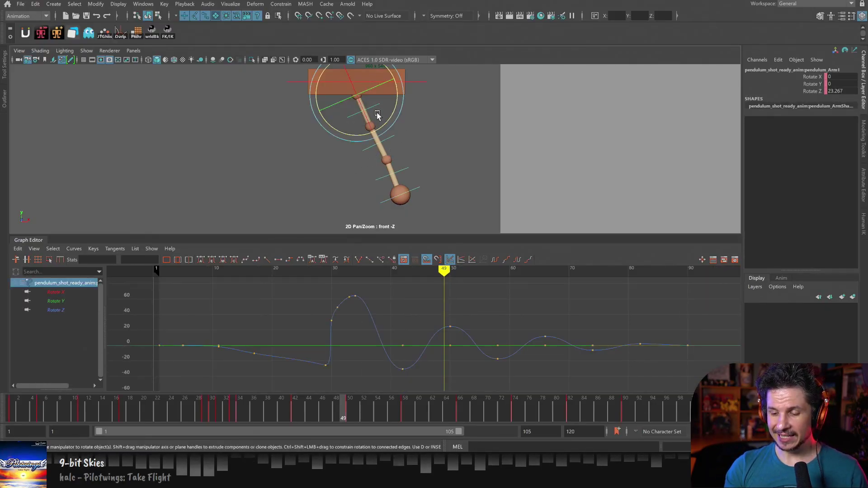
pyautogui.keyDown('alt'); pyautogui.keyDown('shift'); pyautogui.moveTo(409, 352); pyautogui.dragTo(430, 354, button='right'); pyautogui.keyUp('shift'); pyautogui.keyUp('alt')
pyautogui.keyDown('alt'); pyautogui.moveTo(431, 354); pyautogui.dragTo(434, 356, button='middle'); pyautogui.keyUp('alt')
pyautogui.moveTo(122, 409); pyautogui.dragTo(267, 422)
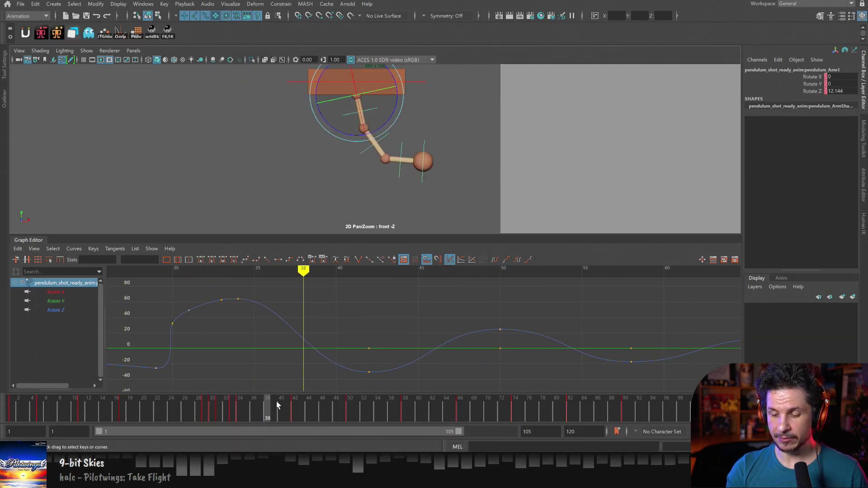
# Insert a key at frame 38 on the first arm's Rotate Z curve and isolate that curve.
pyautogui.moveTo(313, 342); pyautogui.dragTo(323, 357)
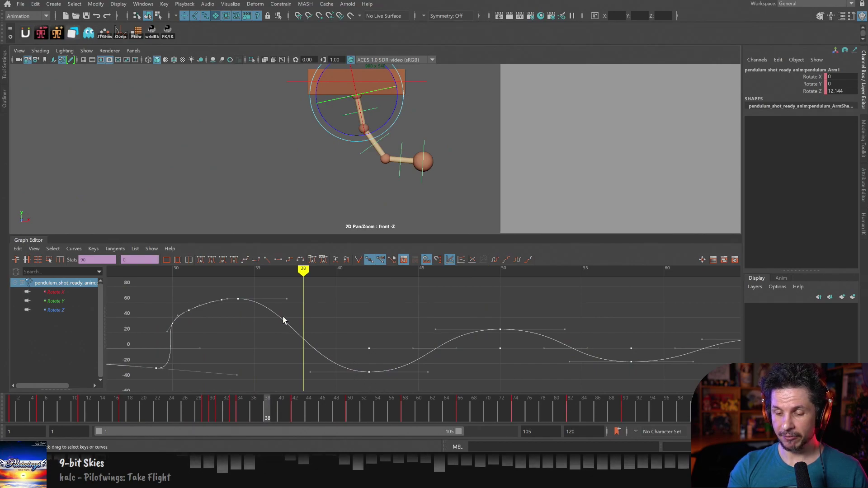
pyautogui.click(310, 333)
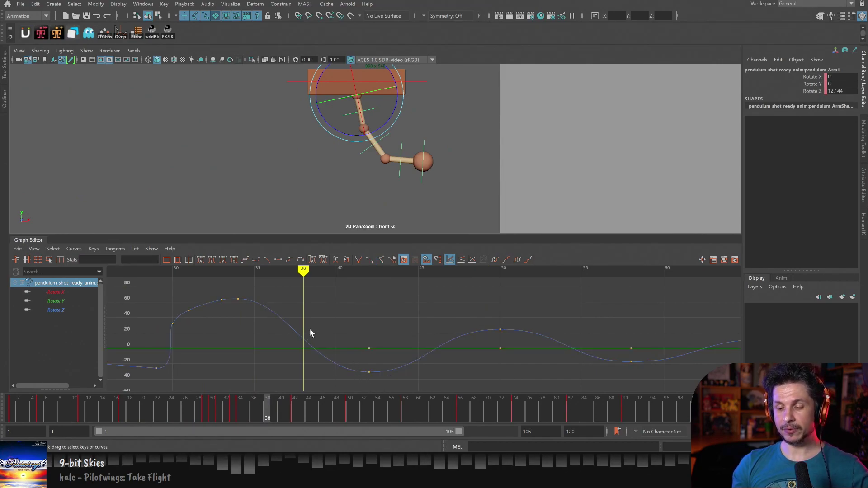
pyautogui.press('i')
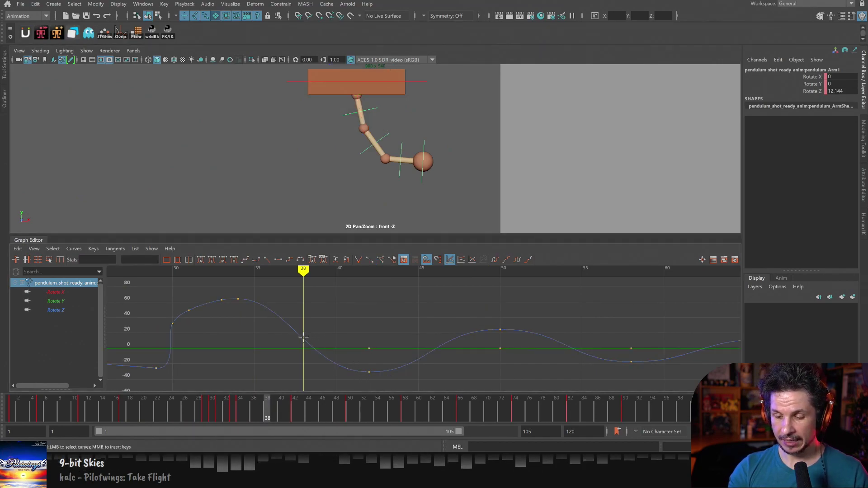
pyautogui.middleClick(307, 335)
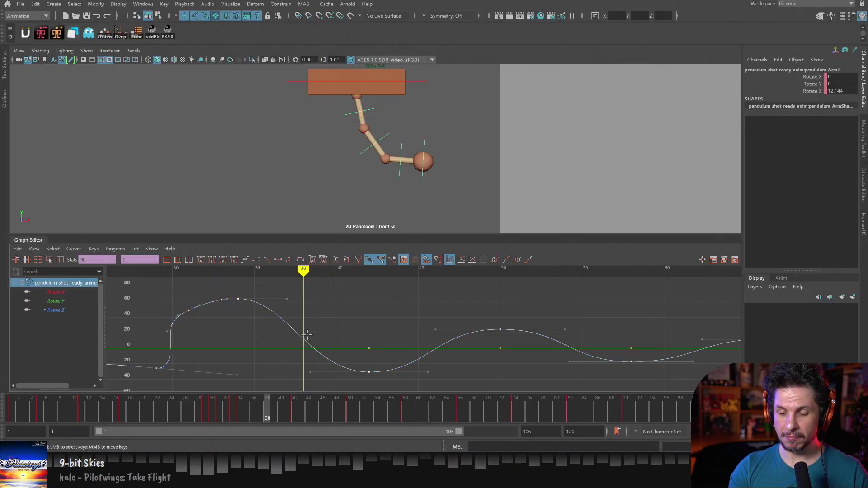
pyautogui.moveTo(230, 292); pyautogui.dragTo(376, 391)
pyautogui.click(68, 308)
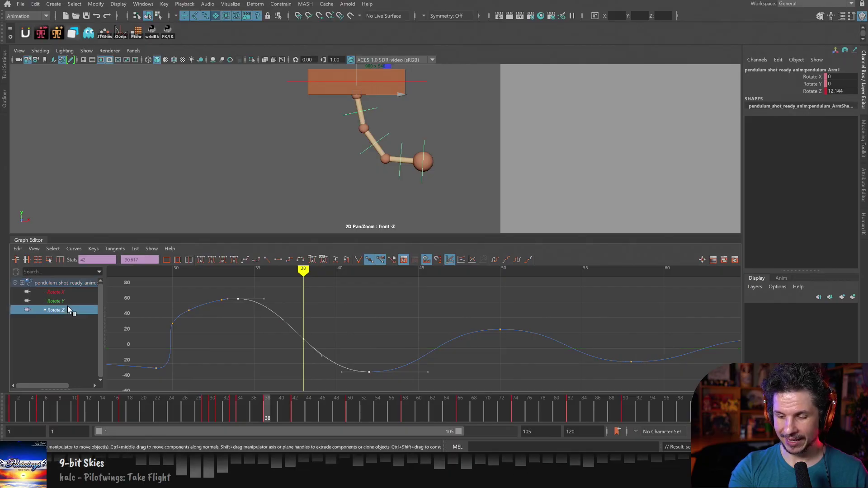
pyautogui.moveTo(230, 286); pyautogui.dragTo(396, 385)
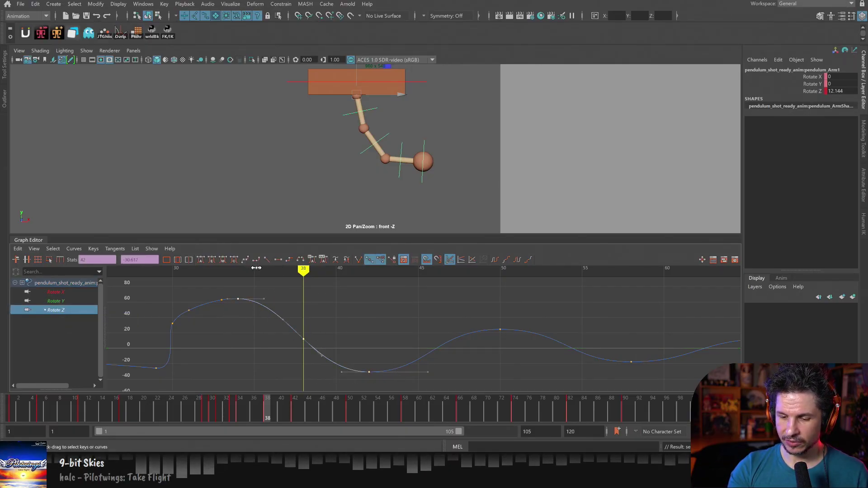
pyautogui.click(290, 261)
pyautogui.click(366, 353)
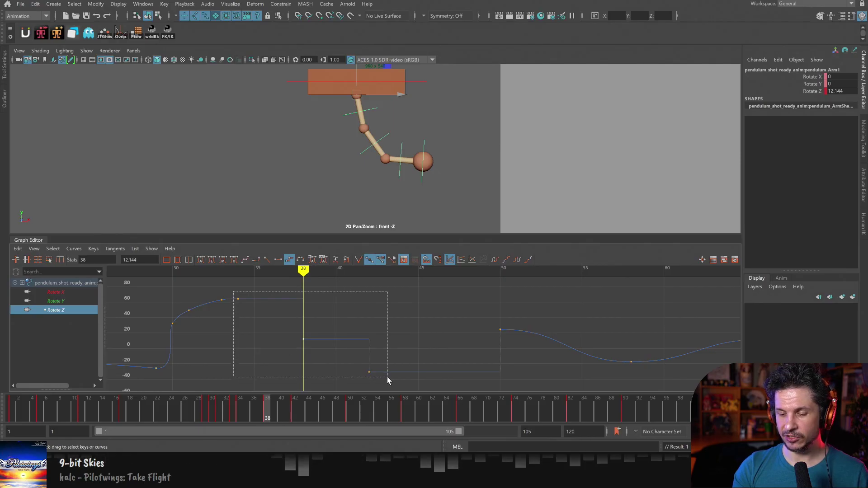
pyautogui.moveTo(387, 377); pyautogui.dragTo(387, 377)
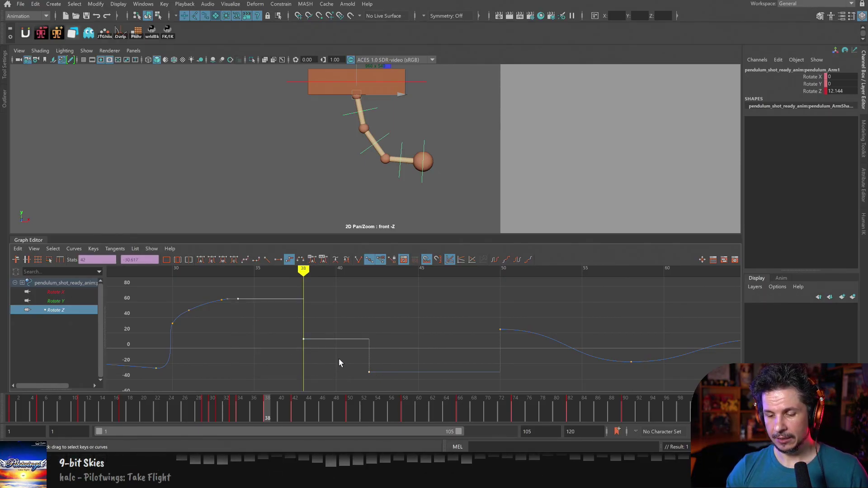
pyautogui.hotkey('ctrl', 'z')
pyautogui.hotkey('ctrl', 'z')
pyautogui.hotkey('ctrl', 'z')
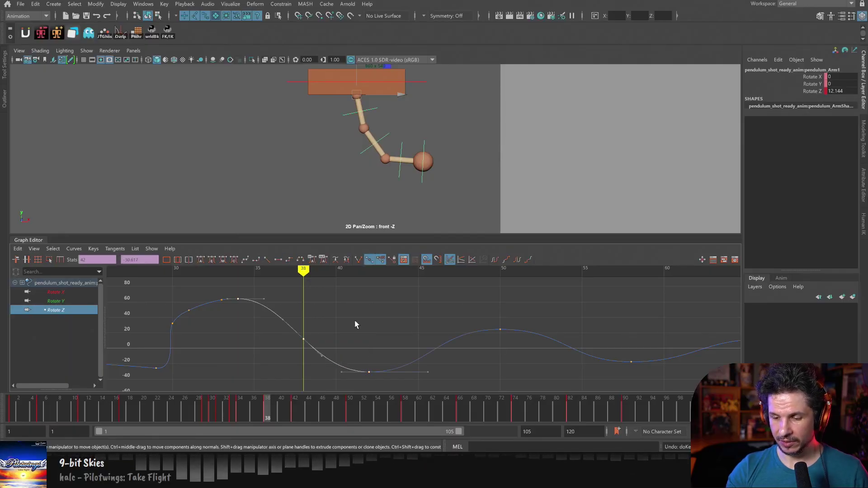
# Try linear tangents on the first arm's Rotate Z keys from frame 34 to 42, with the frame 38 key at 14.189.
pyautogui.click(267, 260)
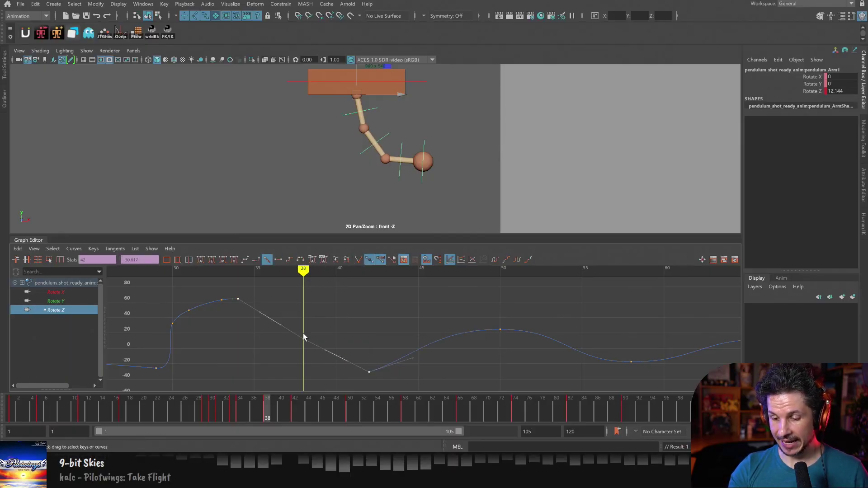
pyautogui.moveTo(294, 356); pyautogui.dragTo(295, 355)
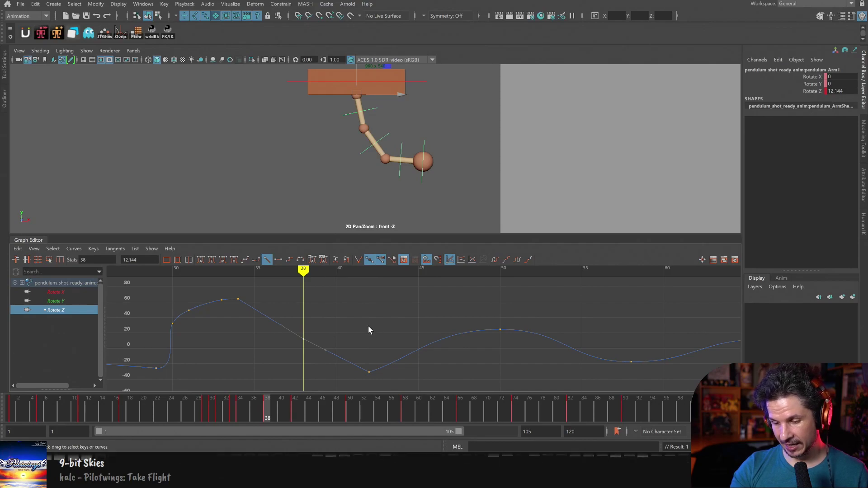
pyautogui.keyDown('shift'); pyautogui.moveTo(363, 325); pyautogui.dragTo(362, 328, button='middle'); pyautogui.keyUp('shift')
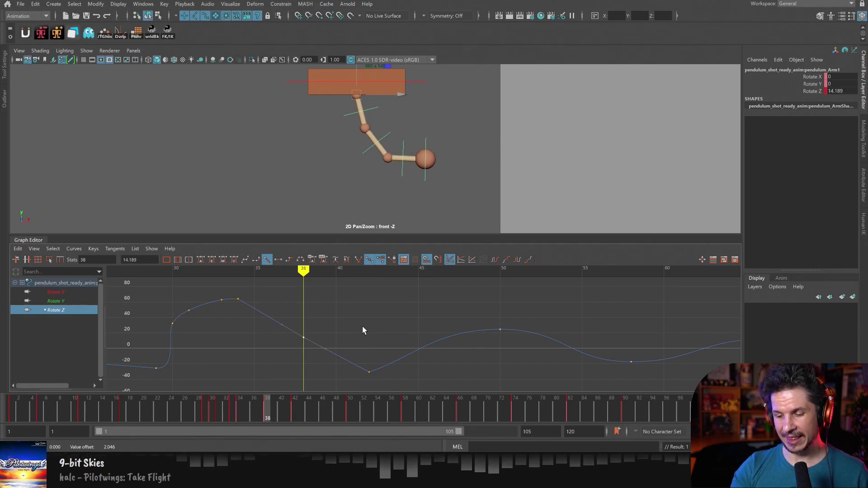
pyautogui.hotkey('ctrl', 'z')
pyautogui.hotkey('ctrl', 'z')
pyautogui.hotkey('ctrl', 'z')
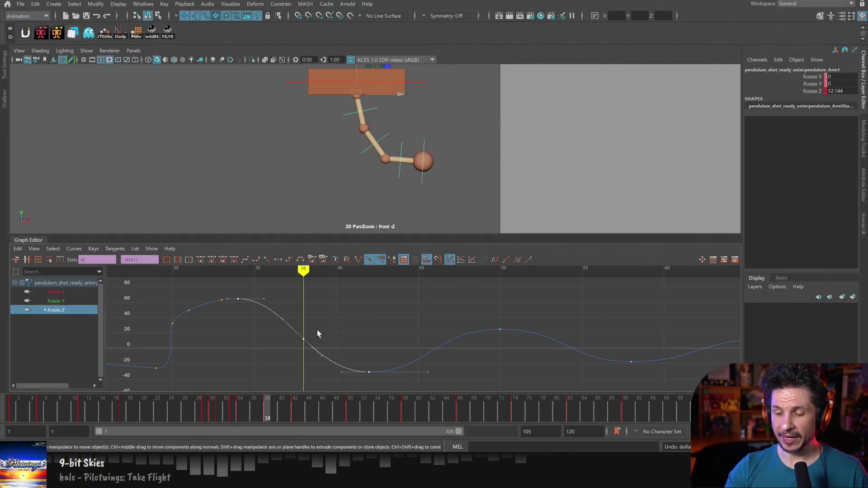
# Raise the first arm's Rotate Z key at frame 38 to 21.787 so the arm lingers before swinging down.
pyautogui.keyDown('shift'); pyautogui.moveTo(316, 330); pyautogui.dragTo(306, 313, button='middle'); pyautogui.keyUp('shift')
pyautogui.hotkey('ctrl', 'z')
pyautogui.hotkey('ctrl', 'z')
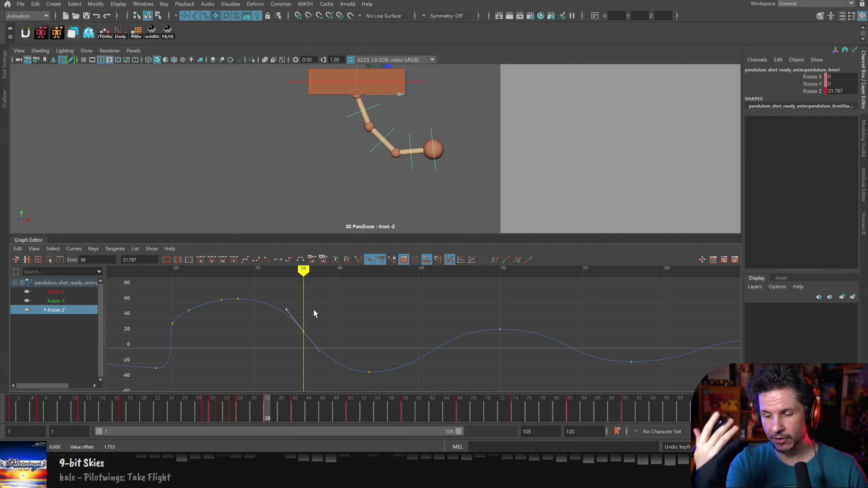
# Add Rotate Z keys to the first arm at frames 46, 54 and 62, lowering 46 and 62 and raising 54 to 8.92.
pyautogui.press('i')
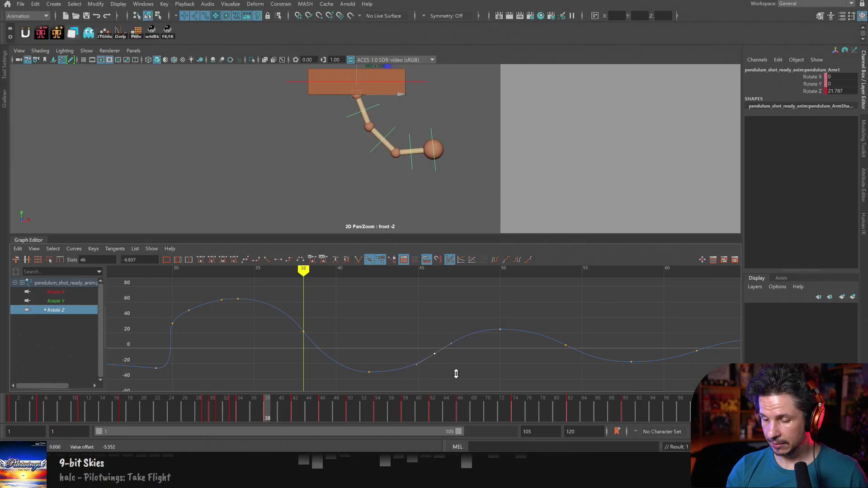
pyautogui.keyDown('alt'); pyautogui.moveTo(544, 360); pyautogui.dragTo(484, 337, button='middle'); pyautogui.keyUp('alt')
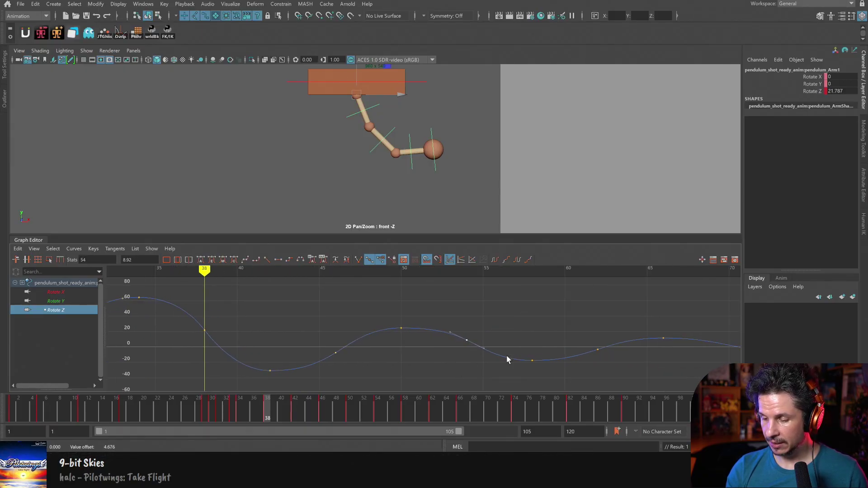
pyautogui.keyDown('alt'); pyautogui.moveTo(612, 366); pyautogui.dragTo(453, 344, button='middle'); pyautogui.keyUp('alt')
pyautogui.keyDown('alt'); pyautogui.moveTo(452, 344); pyautogui.dragTo(577, 344, button='right'); pyautogui.keyUp('alt')
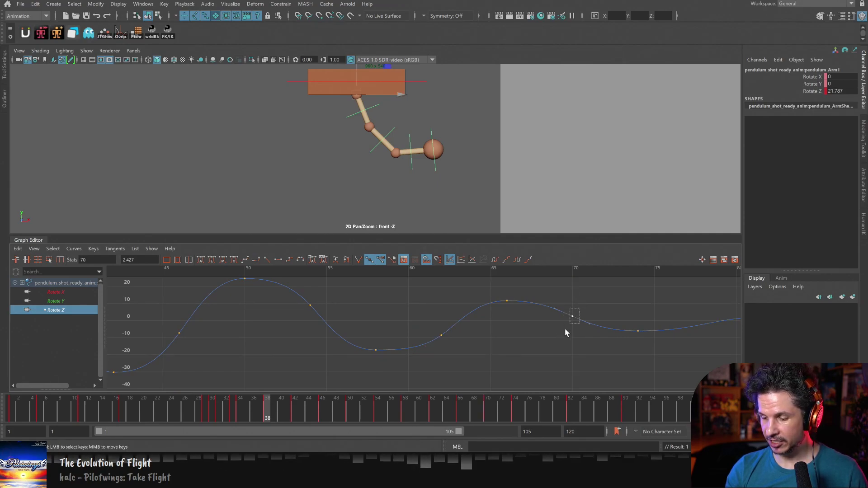
# Set the first arm's added Rotate Z keys to 4.021 at frame 70 and -2.95 at frame 78.
pyautogui.keyDown('shift'); pyautogui.moveTo(572, 355); pyautogui.dragTo(572, 356, button='middle'); pyautogui.keyUp('shift')
pyautogui.keyDown('alt'); pyautogui.moveTo(590, 348); pyautogui.dragTo(462, 346, button='middle'); pyautogui.keyUp('alt')
pyautogui.keyDown('alt'); pyautogui.keyDown('shift'); pyautogui.moveTo(587, 347); pyautogui.dragTo(581, 330, button='right'); pyautogui.keyUp('shift'); pyautogui.keyUp('alt')
pyautogui.keyDown('alt'); pyautogui.moveTo(581, 330); pyautogui.dragTo(504, 333, button='middle'); pyautogui.keyUp('alt')
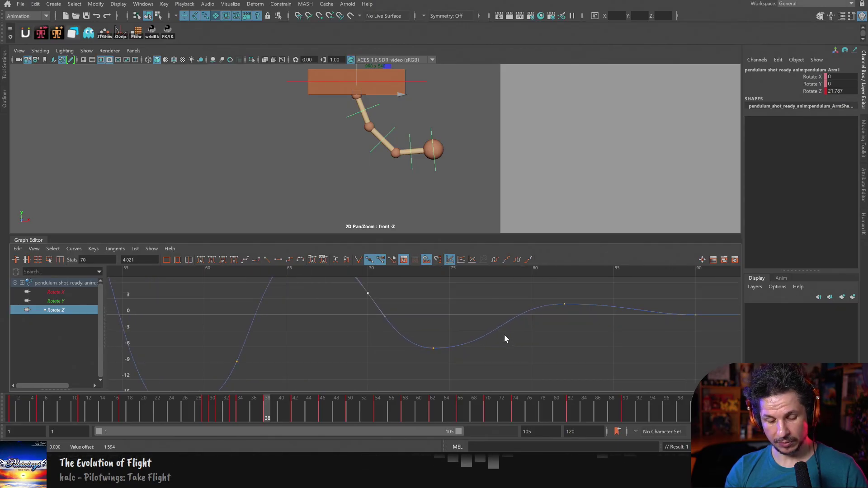
pyautogui.middleClick(500, 324)
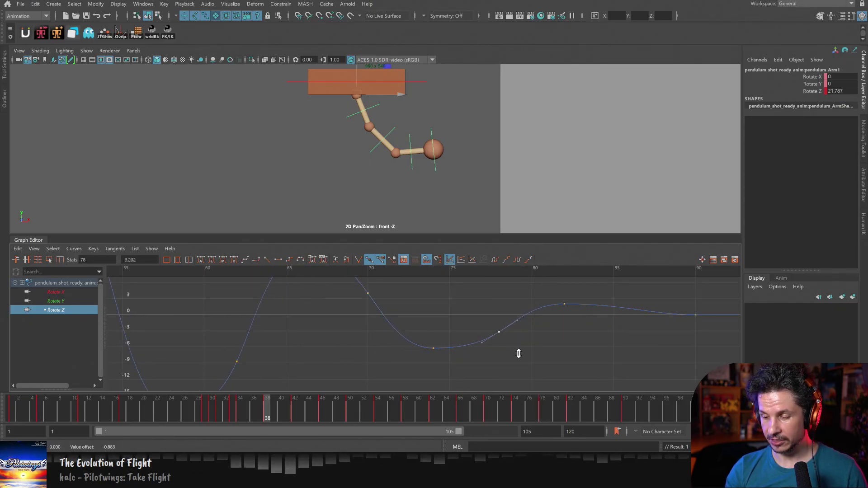
pyautogui.moveTo(633, 328)
pyautogui.keyDown('alt'); pyautogui.mouseDown(button='right')
pyautogui.moveTo(577, 333)
pyautogui.moveTo(533, 320)
pyautogui.mouseUp(button='right'); pyautogui.keyUp('alt')
pyautogui.keyDown('alt'); pyautogui.moveTo(533, 320); pyautogui.dragTo(521, 359, button='middle'); pyautogui.keyUp('alt')
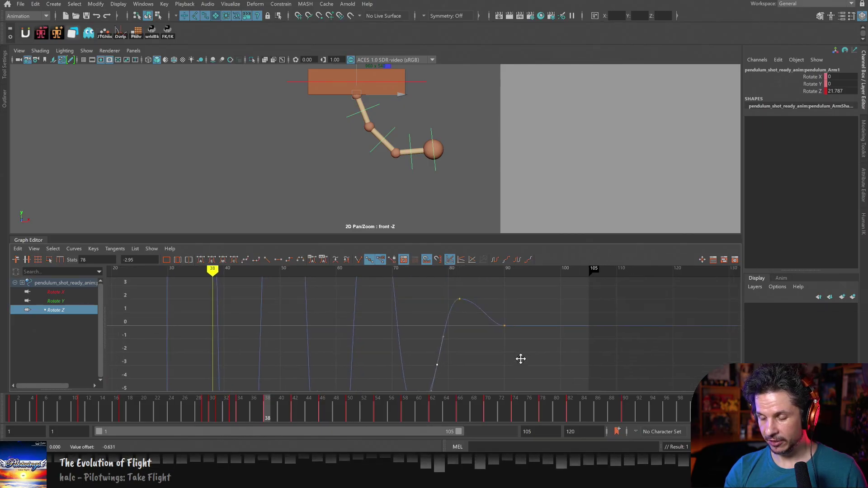
# Insert a Rotate Z key at frame 86 on the first arm and raise it to 1.276.
pyautogui.click(483, 323)
pyautogui.click(481, 312)
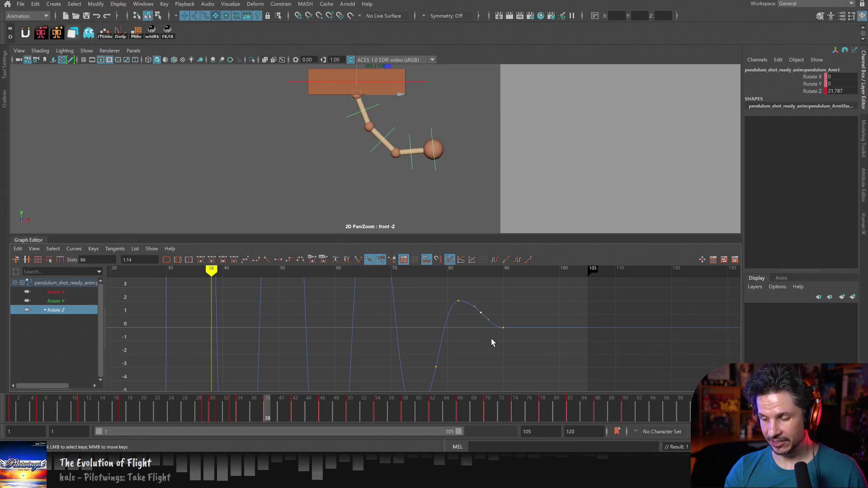
pyautogui.scroll(-5, 496, 338)
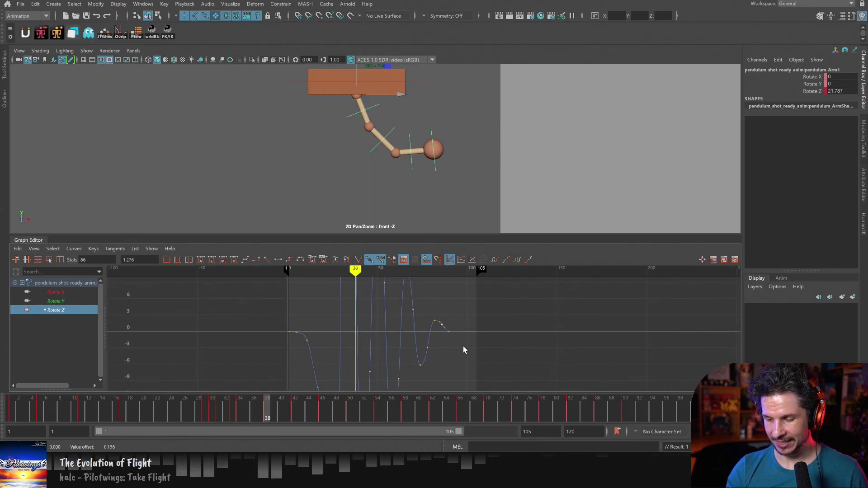
pyautogui.scroll(-3, 494, 344)
pyautogui.scroll(5, 498, 341)
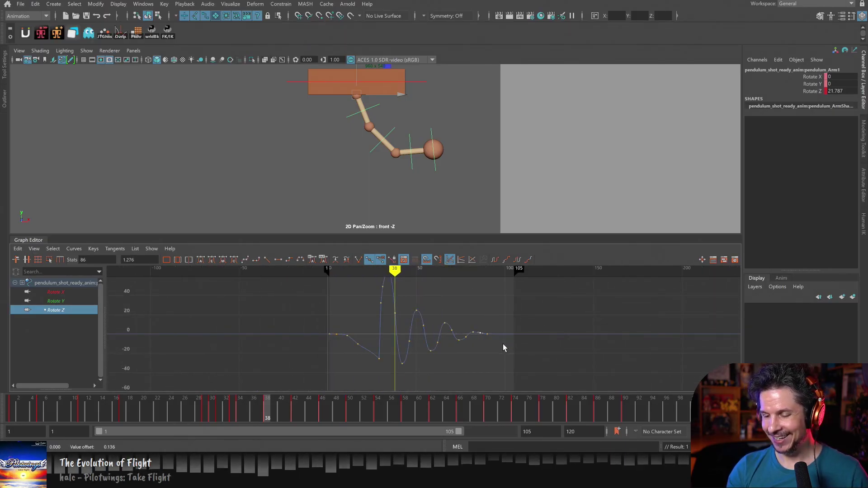
# Frame the whole Rotate Z curve and play the animation to review the first arm's adjusted swing.
pyautogui.press('a')
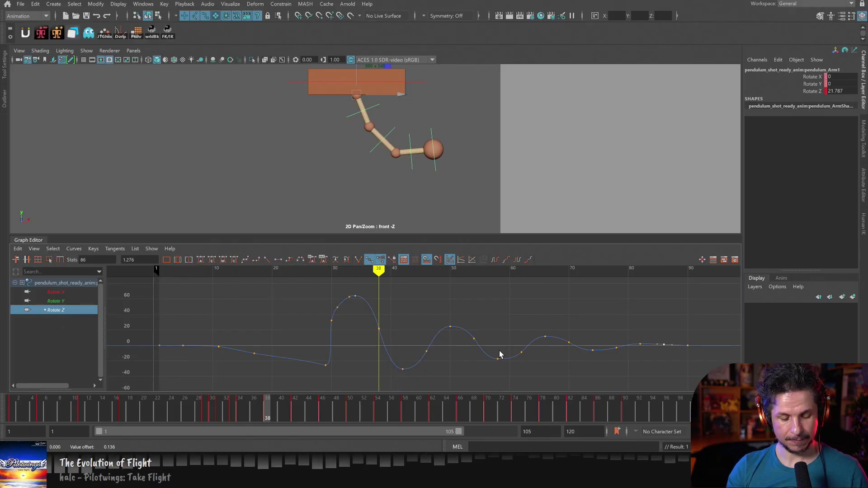
pyautogui.hotkey('alt', 'v')
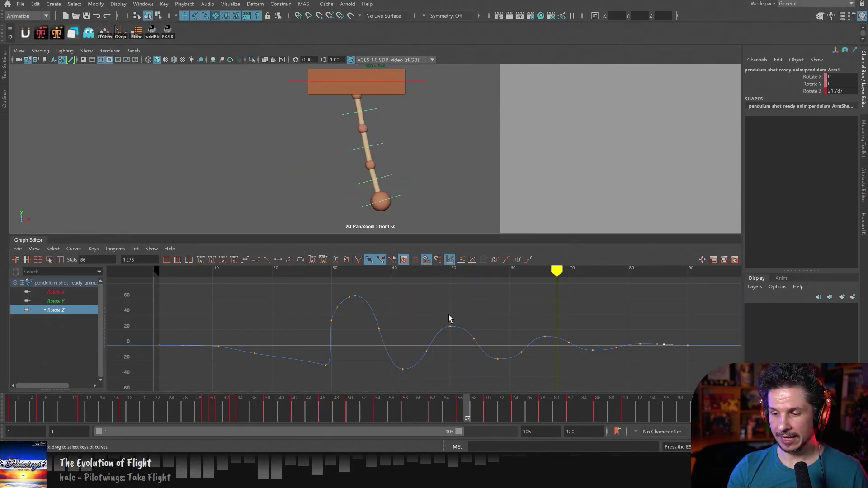
pyautogui.click(226, 412)
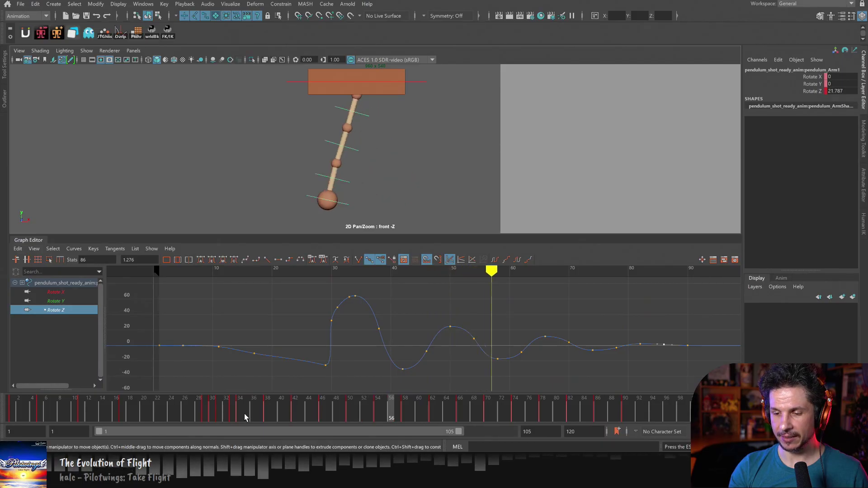
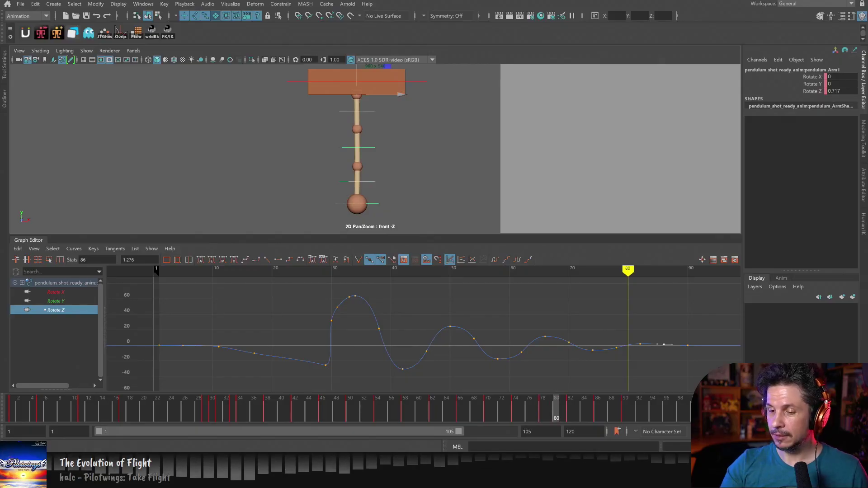
# Select the second arm, insert a Rotate Z key at frame 40 and raise it to 8.456.
pyautogui.click(363, 163)
pyautogui.moveTo(454, 349)
pyautogui.keyDown('alt'); pyautogui.mouseDown(button='right')
pyautogui.moveTo(407, 365)
pyautogui.moveTo(413, 369)
pyautogui.moveTo(417, 357)
pyautogui.moveTo(405, 349)
pyautogui.moveTo(378, 359)
pyautogui.moveTo(448, 348)
pyautogui.mouseUp(button='right'); pyautogui.keyUp('alt')
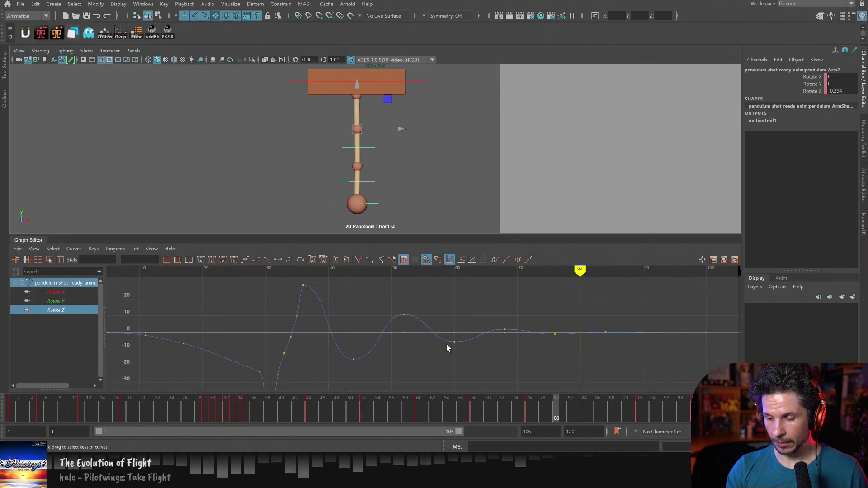
pyautogui.press('i')
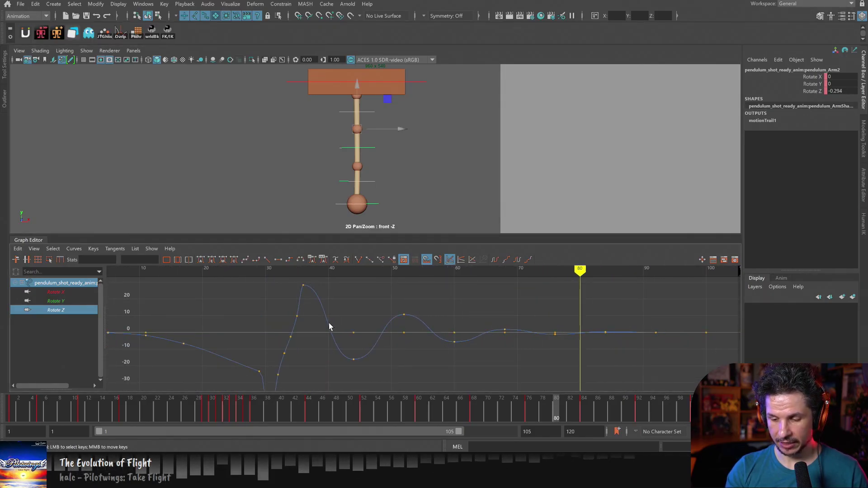
pyautogui.middleClick(329, 327)
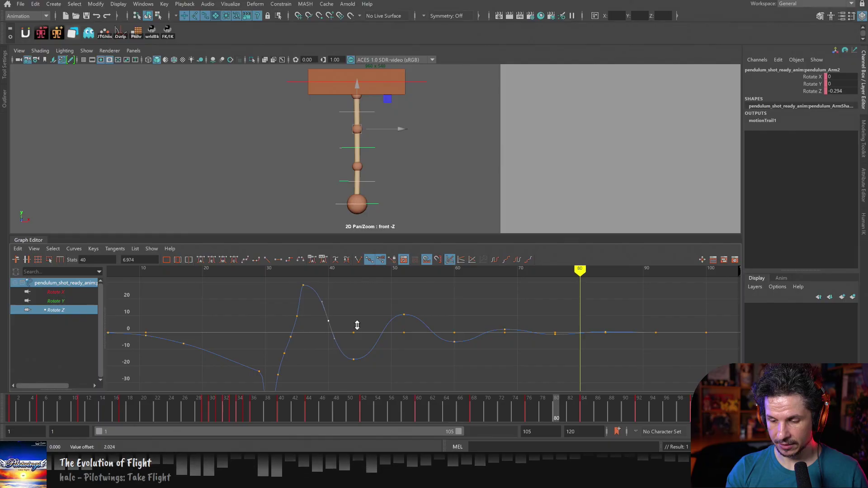
pyautogui.moveTo(357, 326); pyautogui.dragTo(357, 323, button='middle')
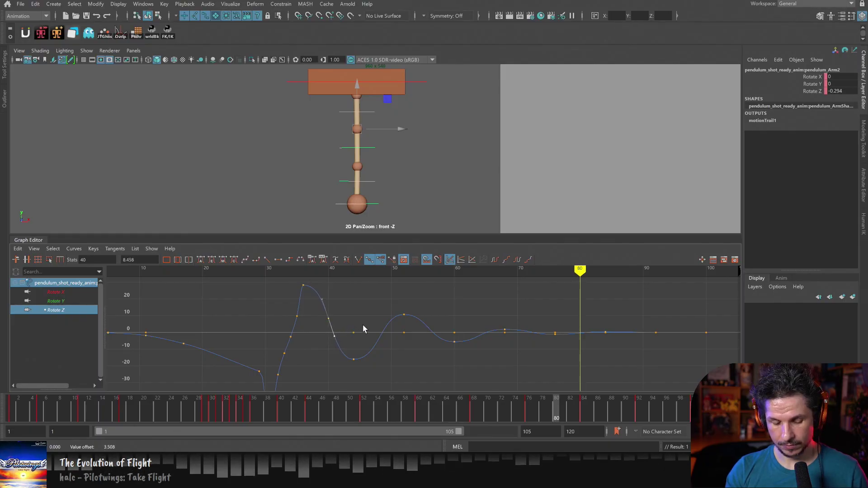
# Add Rotate Z keys to the second arm at frames 48, 56, 64, 72 and 80, delaying each swing, with frame 80 at -0.449.
pyautogui.middleClick(384, 335)
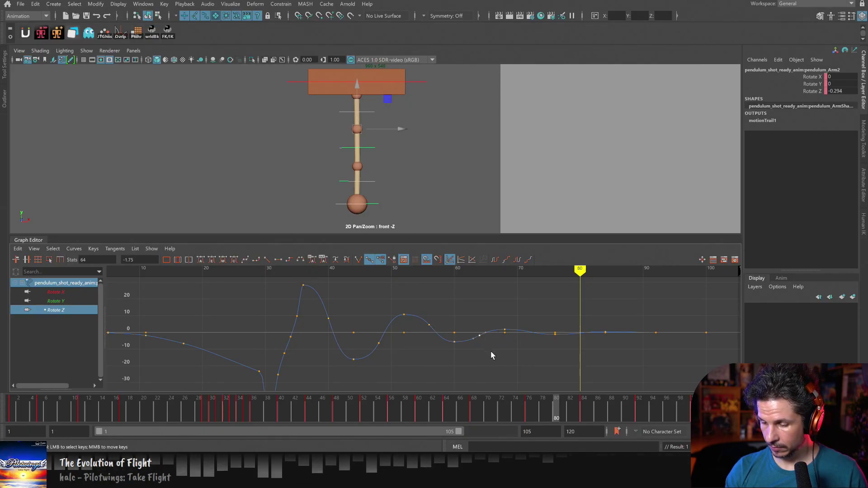
pyautogui.keyDown('alt'); pyautogui.keyDown('shift'); pyautogui.moveTo(495, 356); pyautogui.dragTo(534, 336, button='right'); pyautogui.keyUp('shift'); pyautogui.keyUp('alt')
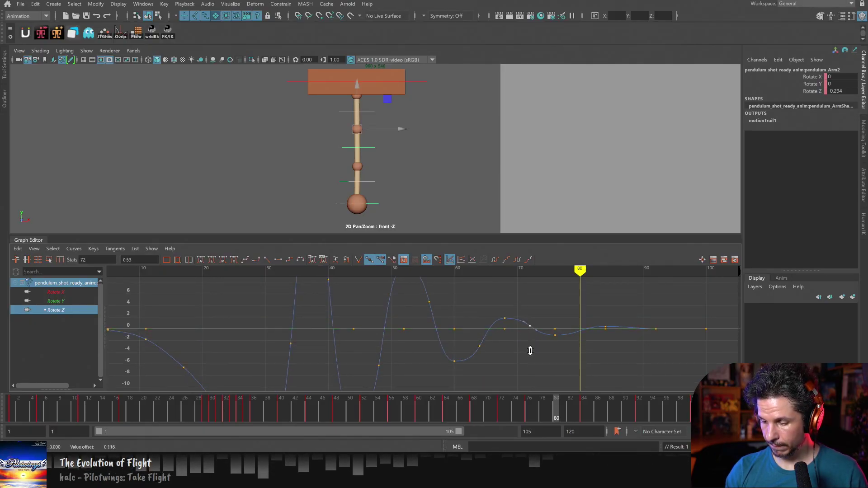
pyautogui.click(581, 332)
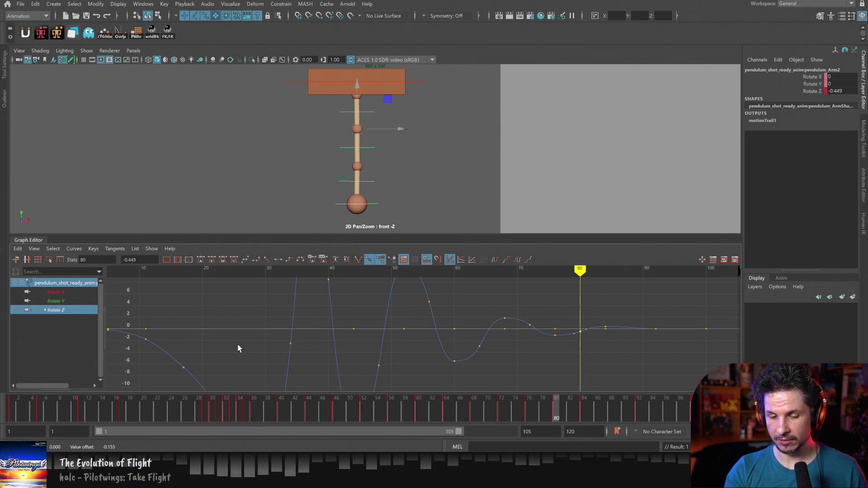
# Select the third arm, insert a Rotate Z key at frame 41 and raise it to about 22.6.
pyautogui.moveTo(344, 178); pyautogui.dragTo(373, 196)
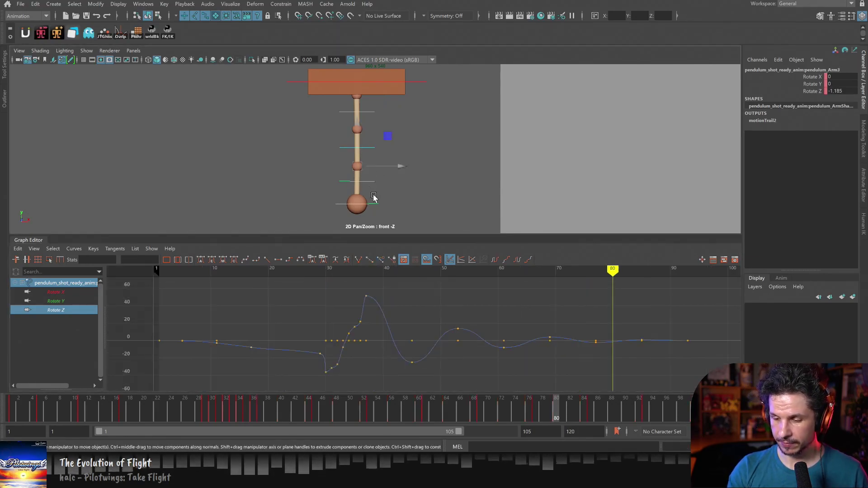
pyautogui.click(388, 334)
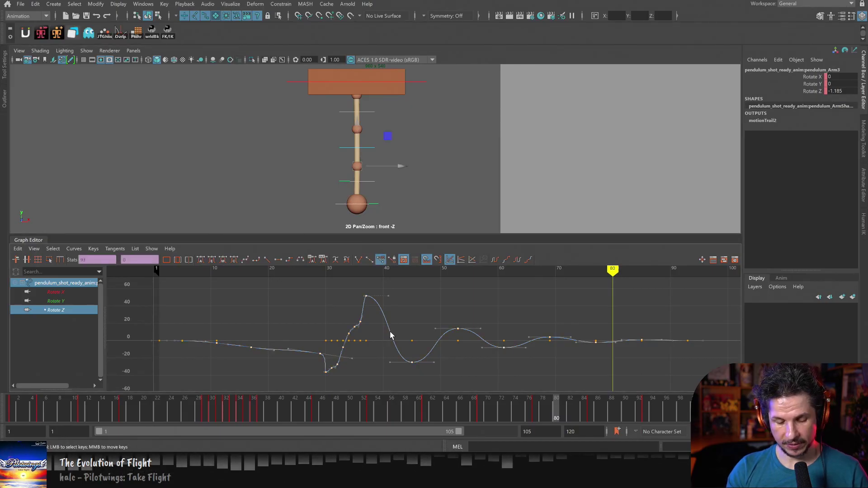
pyautogui.click(389, 329)
pyautogui.moveTo(254, 413); pyautogui.dragTo(295, 418)
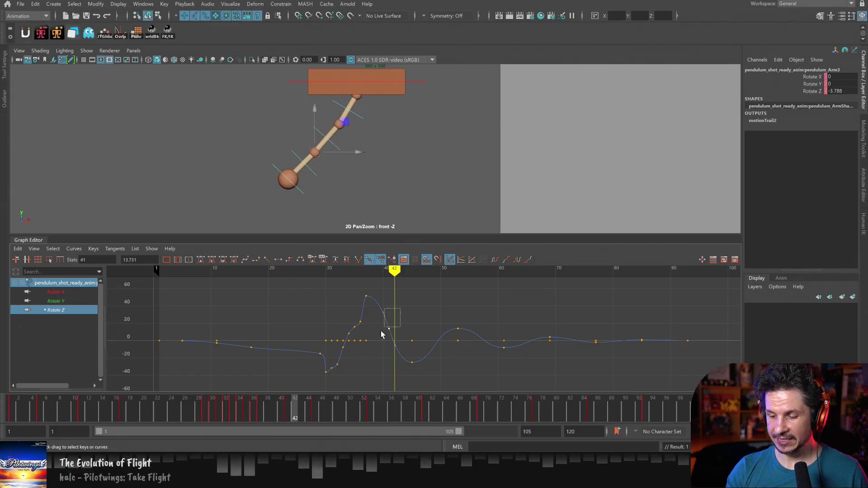
pyautogui.keyDown('shift'); pyautogui.moveTo(397, 333); pyautogui.dragTo(398, 316, button='middle'); pyautogui.keyUp('shift')
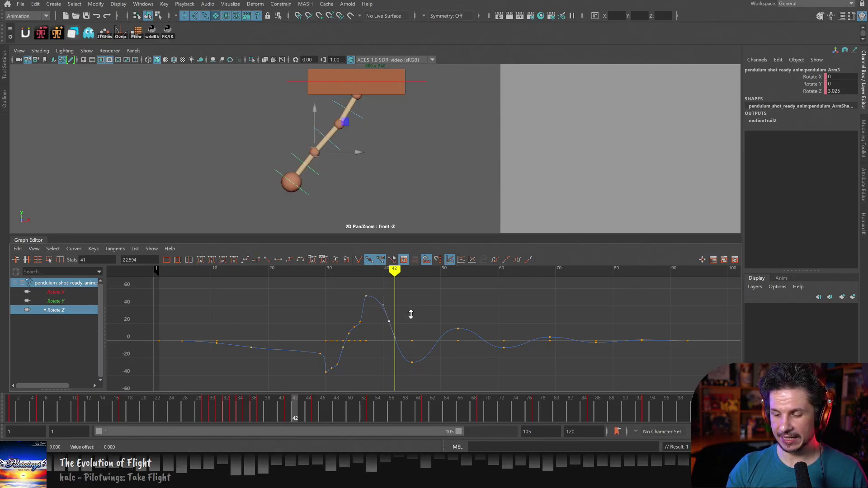
pyautogui.keyDown('shift'); pyautogui.moveTo(411, 311); pyautogui.dragTo(411, 313, button='middle'); pyautogui.keyUp('shift')
# Add Rotate Z keys to the third arm at frame 49 with value -7.786 and frame 57 with value 5.541.
pyautogui.moveTo(295, 408); pyautogui.dragTo(344, 413)
pyautogui.press('s')
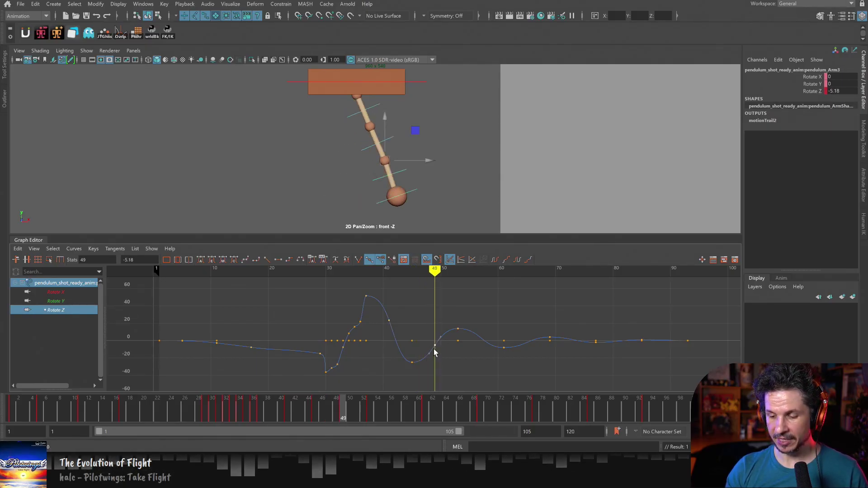
pyautogui.moveTo(448, 350); pyautogui.dragTo(447, 358, button='middle')
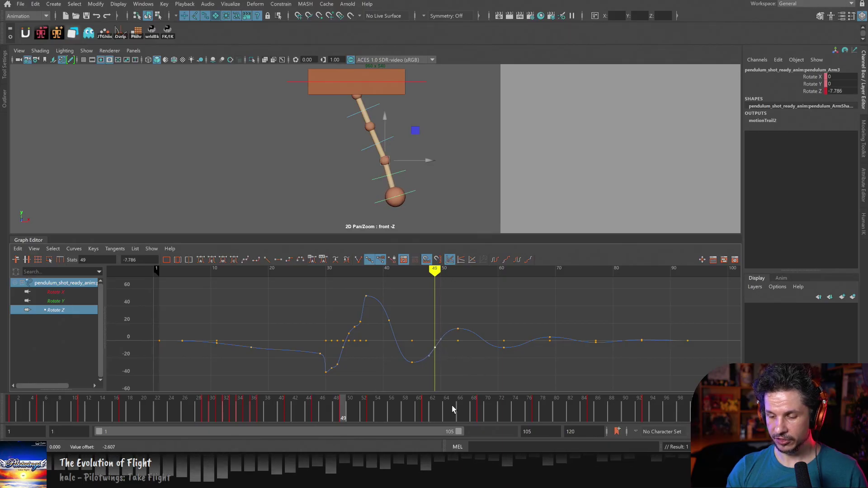
pyautogui.moveTo(365, 416); pyautogui.dragTo(398, 409)
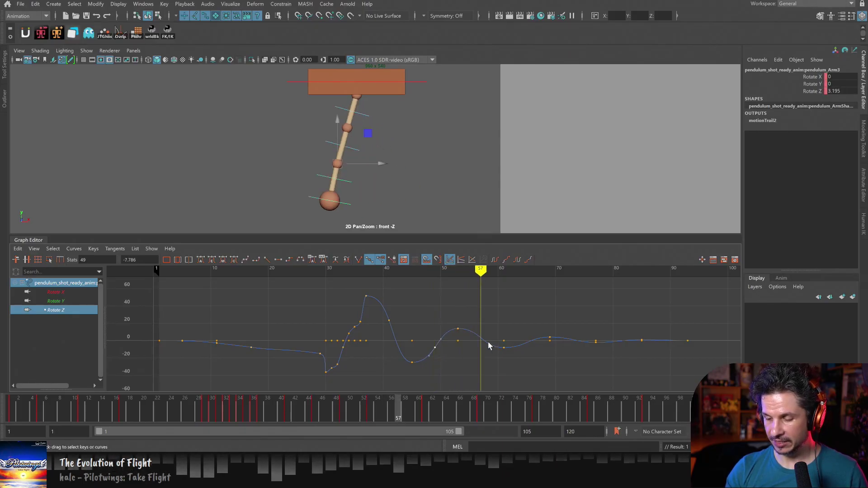
pyautogui.press('s')
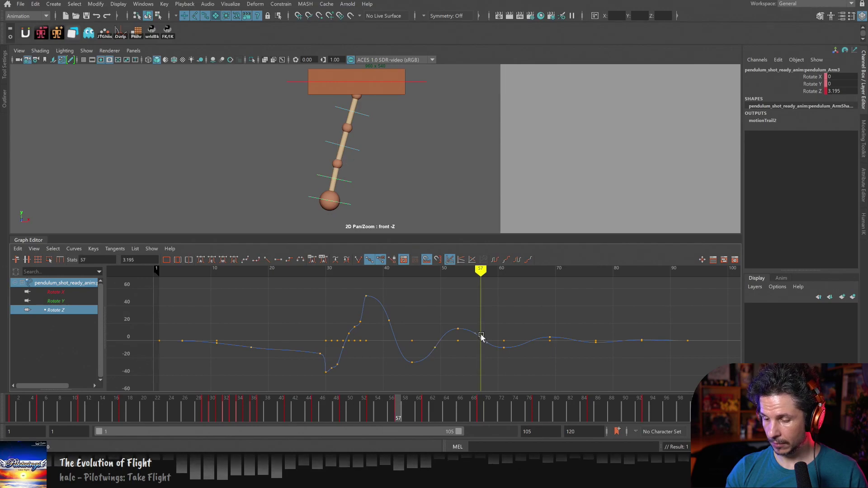
pyautogui.moveTo(484, 357); pyautogui.dragTo(484, 355, button='middle')
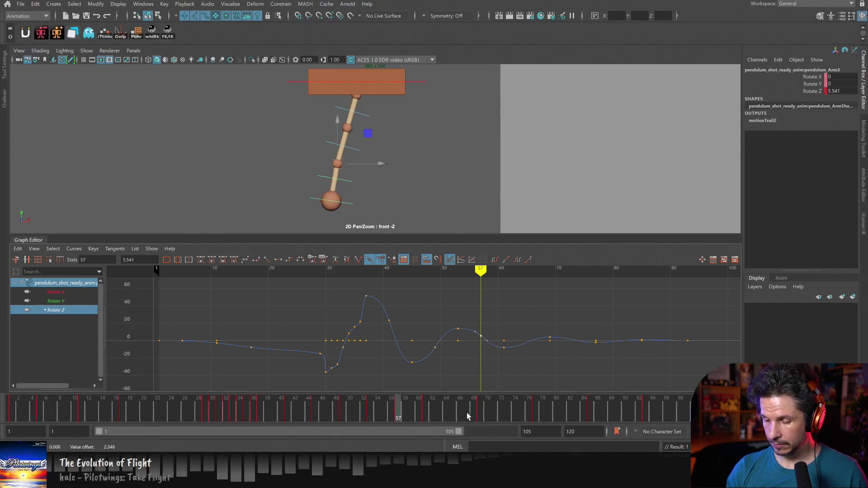
# Add Rotate Z keys to the third arm at frame 65 with value -3.735 and frame 73 with value 1.759.
pyautogui.moveTo(466, 413); pyautogui.dragTo(452, 413)
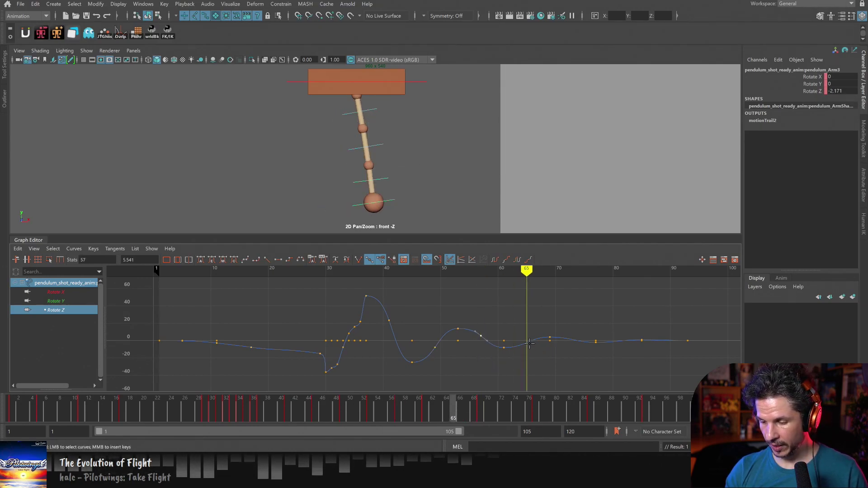
pyautogui.press('s')
pyautogui.moveTo(536, 349); pyautogui.dragTo(533, 354, button='middle')
pyautogui.click(508, 411)
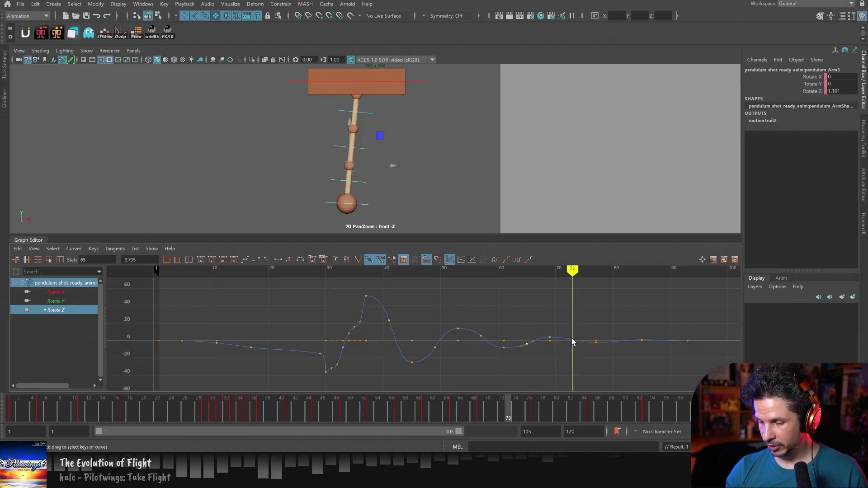
pyautogui.press('s')
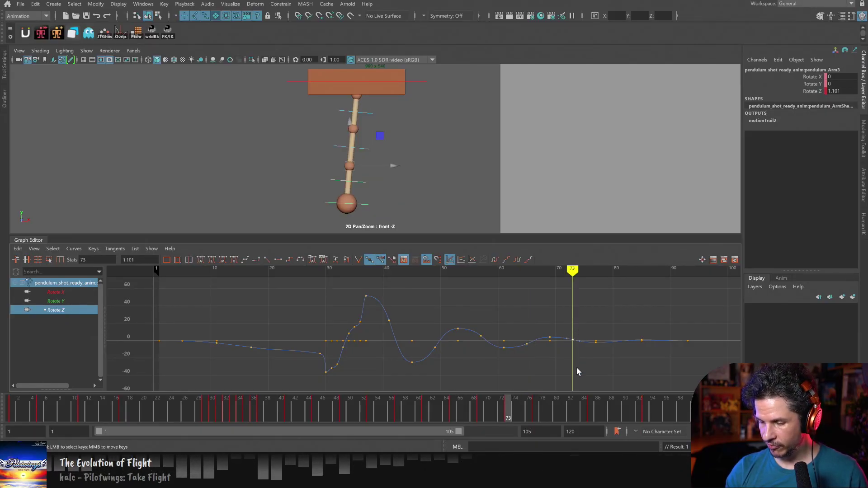
pyautogui.keyDown('alt'); pyautogui.keyDown('shift'); pyautogui.moveTo(577, 368); pyautogui.dragTo(587, 332, button='right'); pyautogui.keyUp('shift'); pyautogui.keyUp('alt')
pyautogui.moveTo(570, 379); pyautogui.dragTo(569, 377, button='middle')
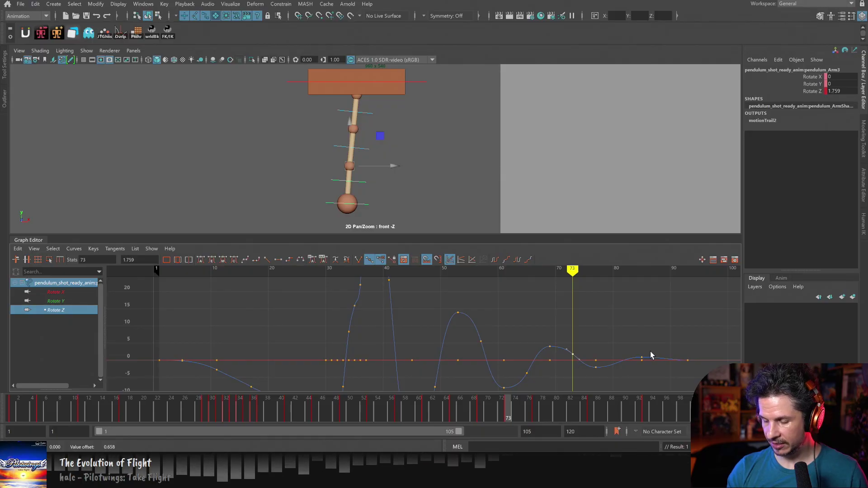
# Frame the third arm's whole Rotate Z curve and play the animation with nothing selected to review the swing.
pyautogui.press('a')
pyautogui.press('a')
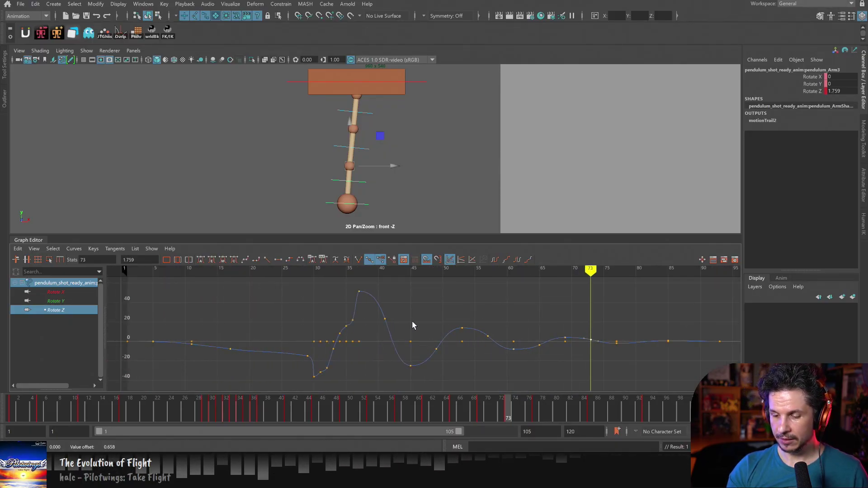
pyautogui.hotkey('alt', 'v')
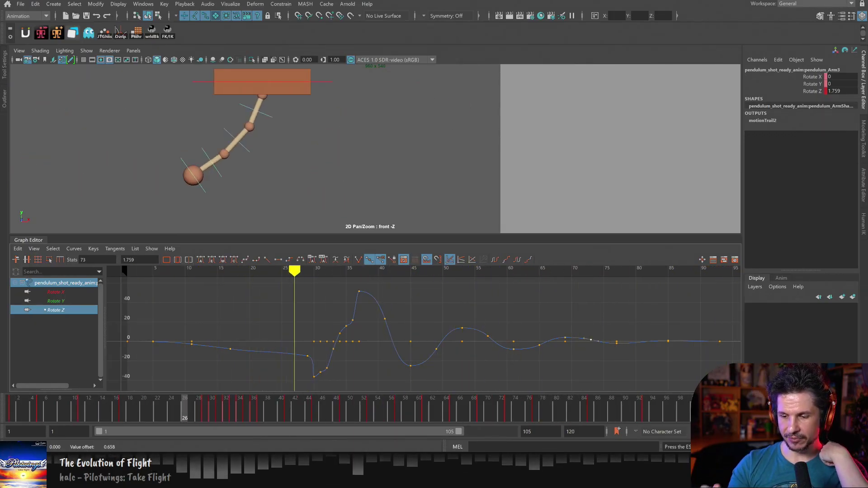
pyautogui.click(430, 195)
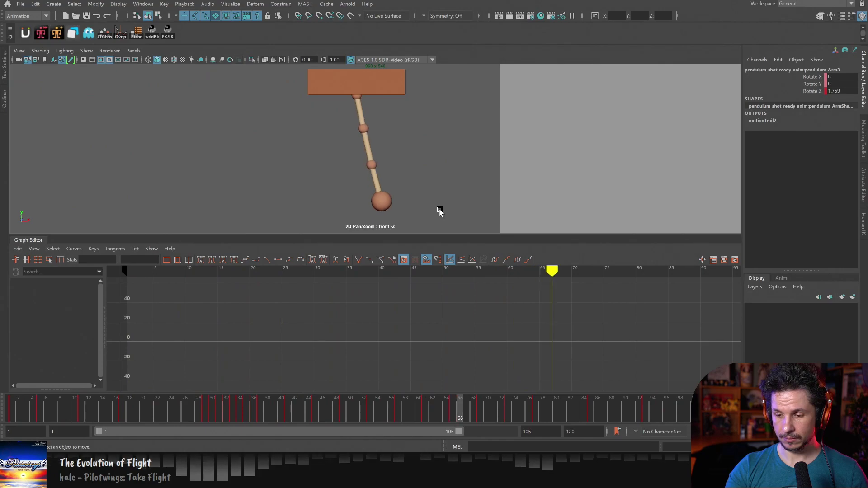
pyautogui.hotkey('alt', 'v')
# Turn off the front view's 2D pan/zoom and play the animation full screen in the whole camera frame.
pyautogui.press('\\')
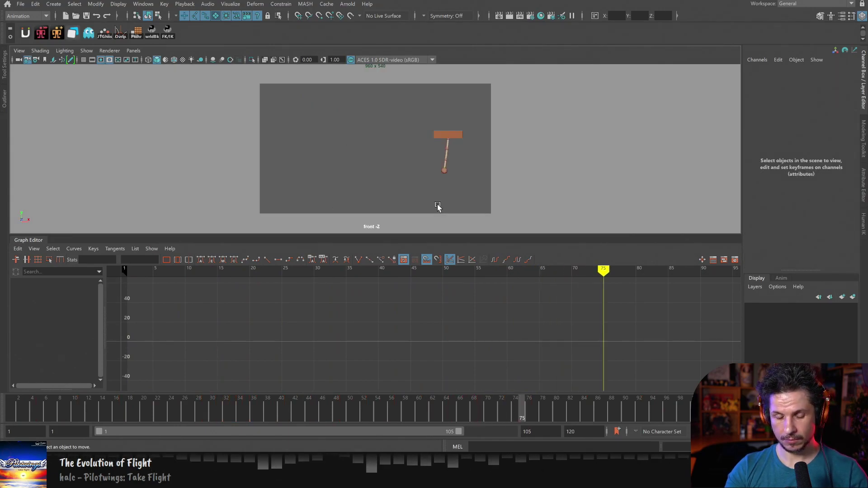
pyautogui.hotkey('ctrl', 'space')
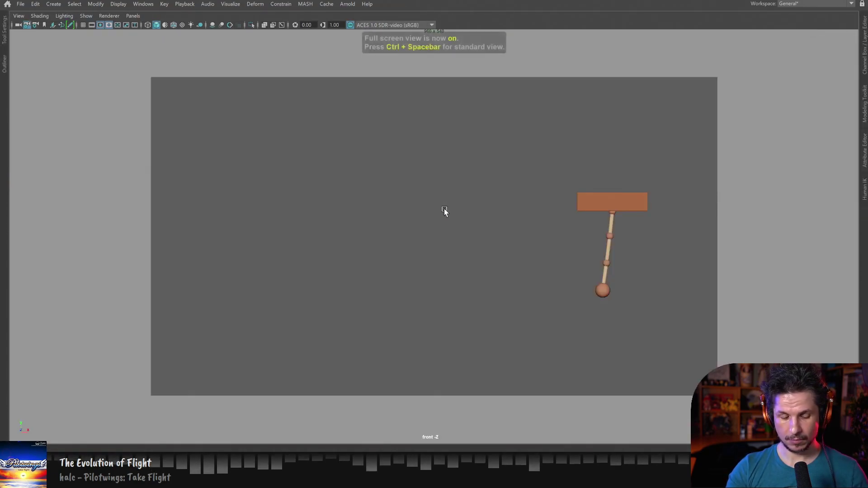
pyautogui.hotkey('alt', 'v')
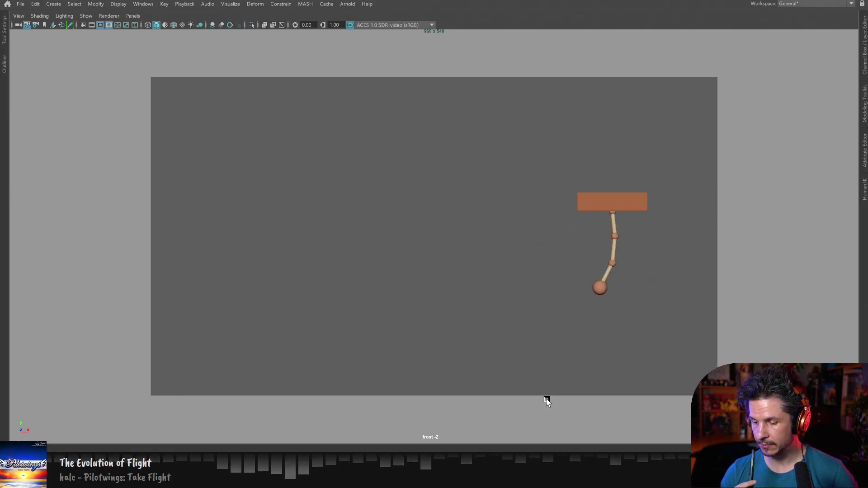
# Leave the full-screen display and restore the front view in the standard layout.
pyautogui.press('space')
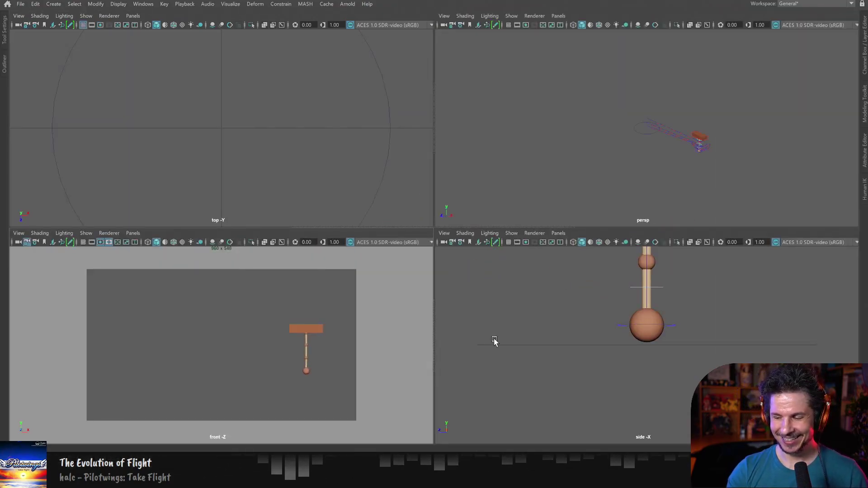
pyautogui.press('space')
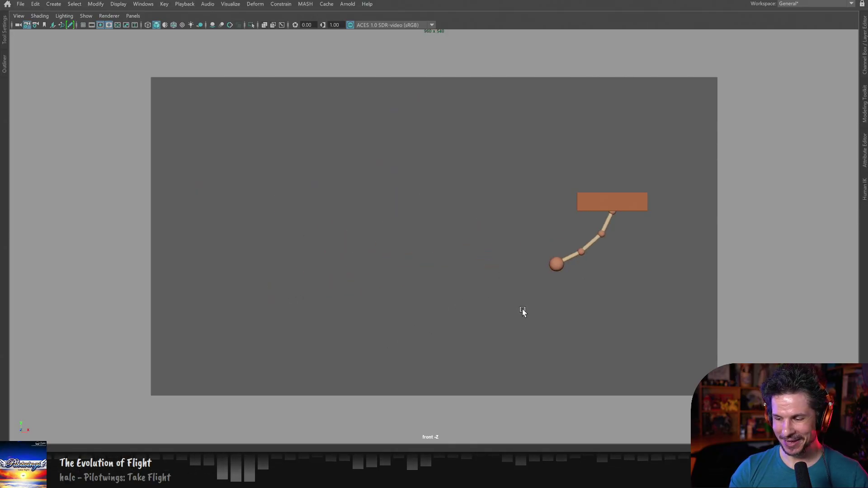
pyautogui.press('space')
pyautogui.press('space')
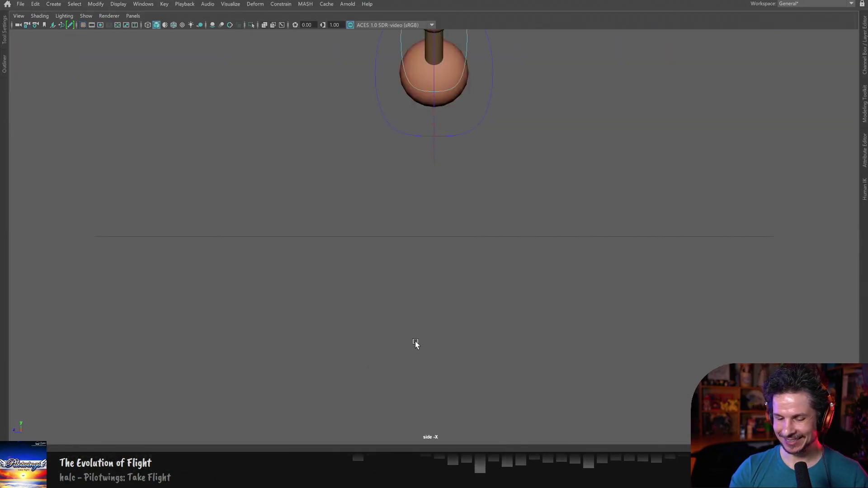
pyautogui.hotkey('ctrl', 'space')
pyautogui.press('space')
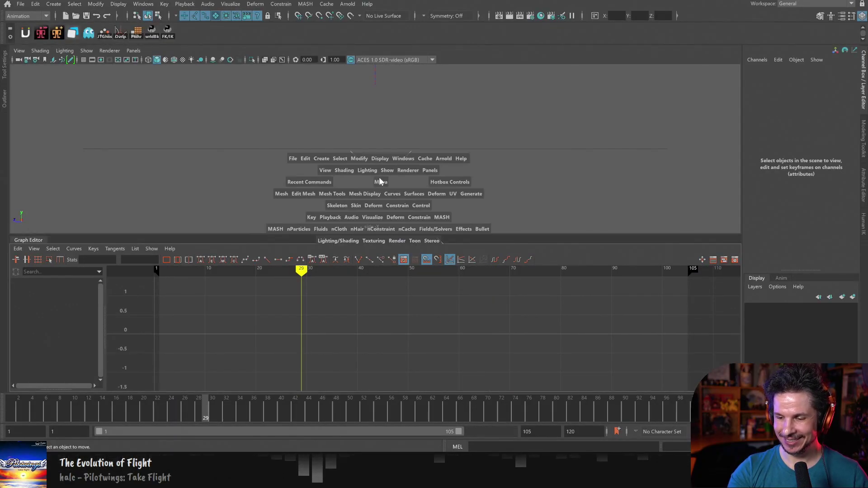
pyautogui.press('space')
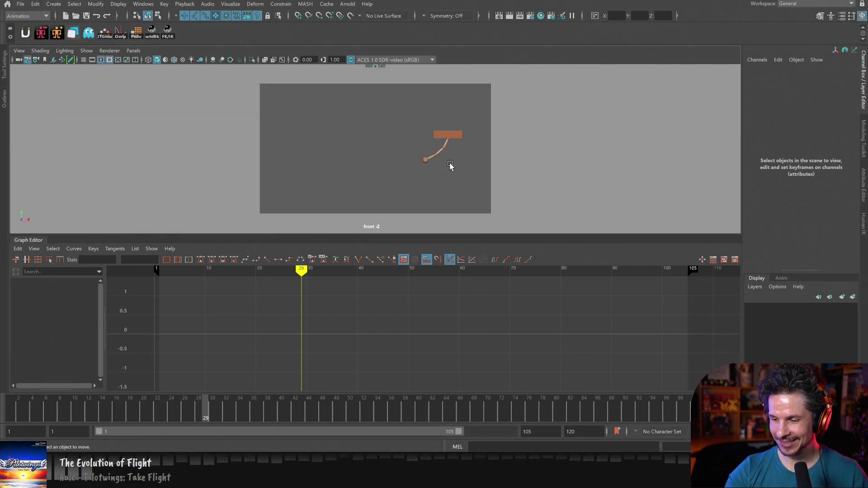
# On the first arm's Rotate Z curve, add a resting key of 0 at frame 98 and lower the frame 90 key to -0.562.
pyautogui.moveTo(454, 145); pyautogui.dragTo(431, 163)
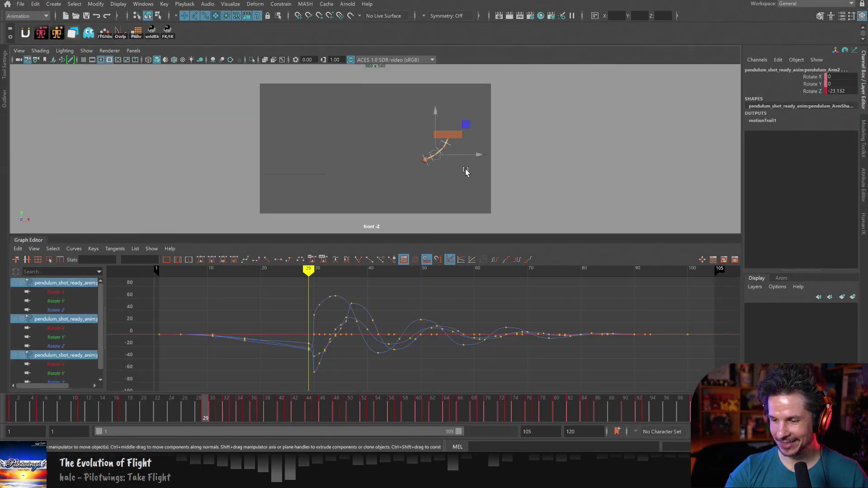
pyautogui.click(464, 167)
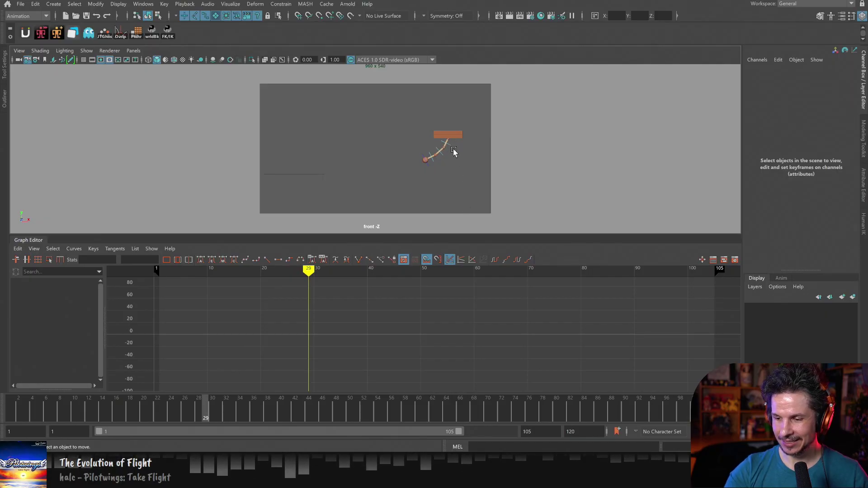
pyautogui.click(454, 152)
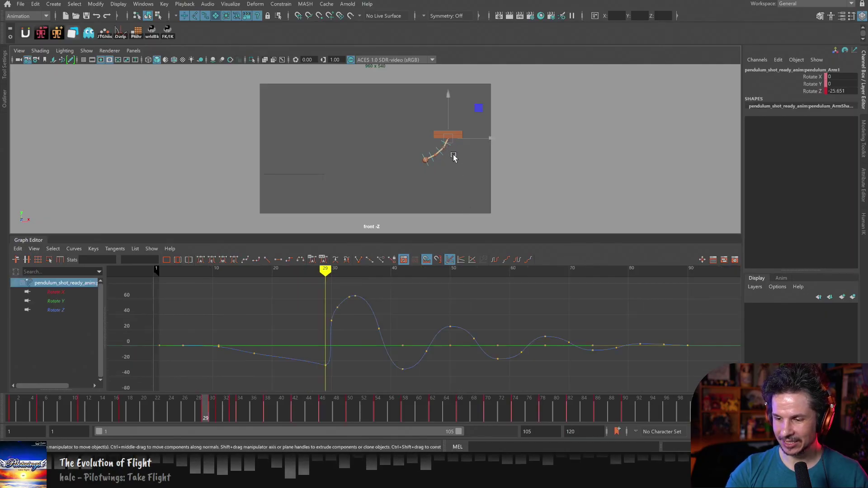
pyautogui.click(628, 411)
pyautogui.scroll(-5, 599, 347)
pyautogui.keyDown('alt'); pyautogui.moveTo(599, 347); pyautogui.dragTo(320, 345, button='middle'); pyautogui.keyUp('alt')
pyautogui.click(73, 311)
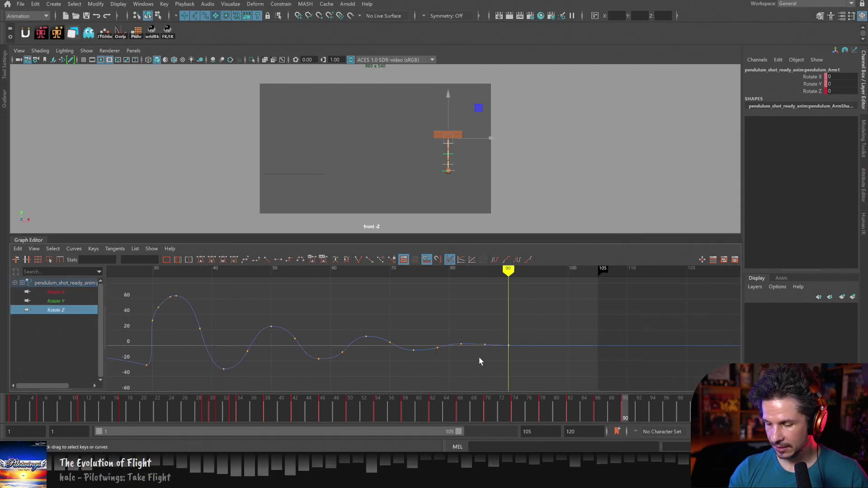
pyautogui.keyDown('alt'); pyautogui.keyDown('shift'); pyautogui.moveTo(481, 360); pyautogui.dragTo(569, 368, button='right'); pyautogui.keyUp('shift'); pyautogui.keyUp('alt')
pyautogui.keyDown('alt'); pyautogui.moveTo(570, 370); pyautogui.dragTo(494, 344, button='middle'); pyautogui.keyUp('alt')
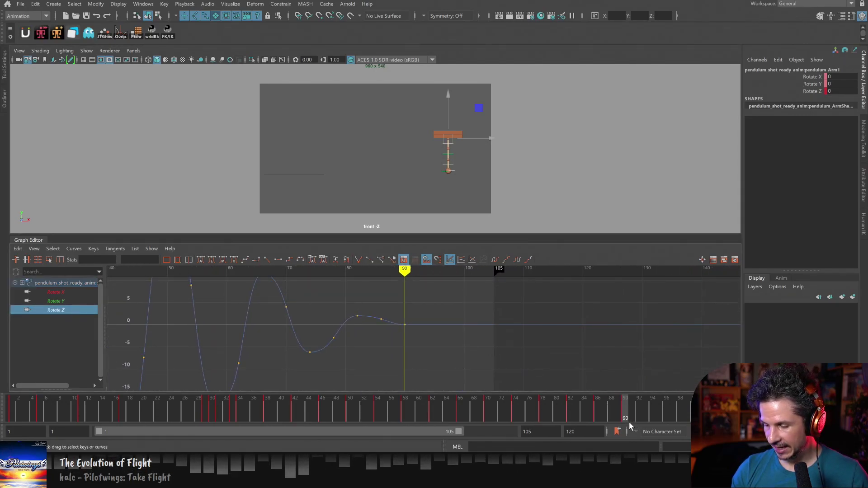
pyautogui.moveTo(628, 420); pyautogui.dragTo(680, 419)
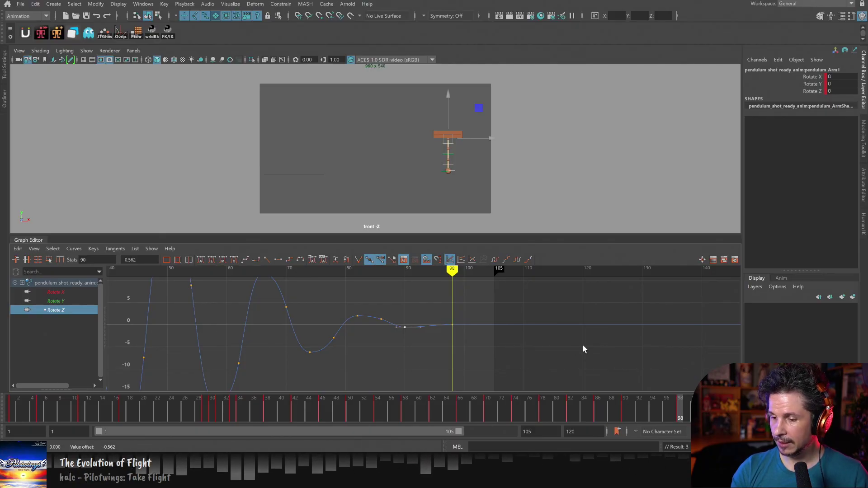
# Examine the end of the second arm's Rotate Z curve up to its last key at frame 92.
pyautogui.click(466, 185)
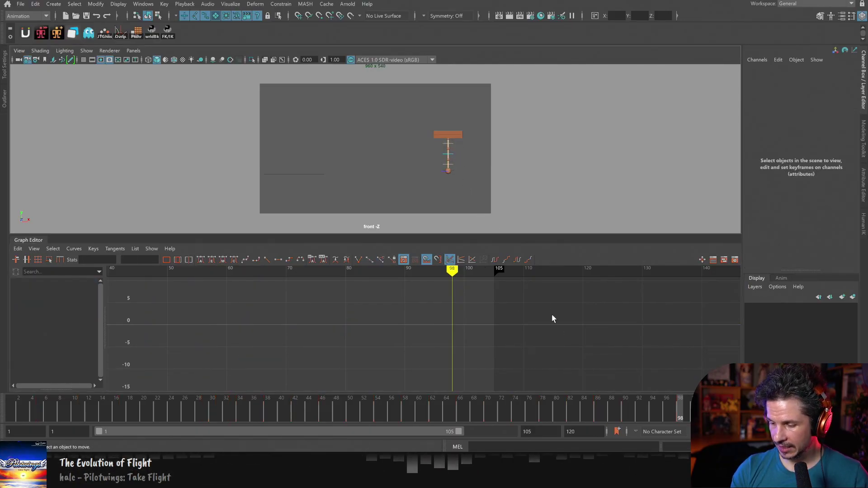
pyautogui.click(457, 159)
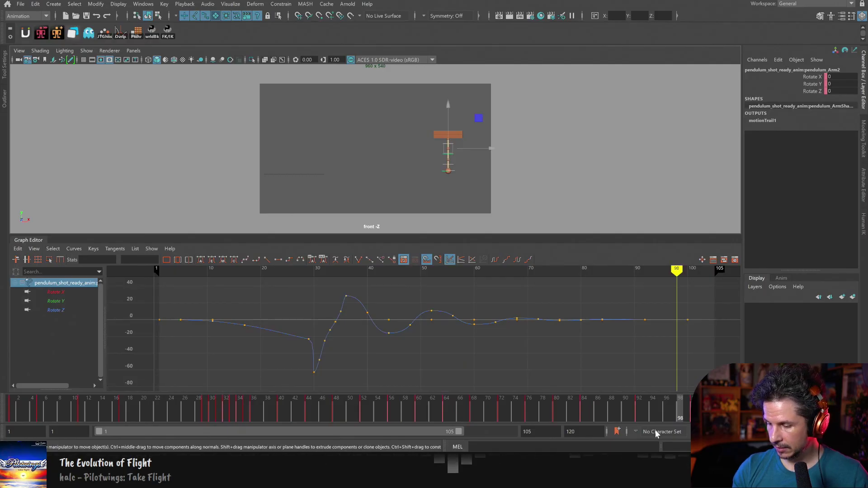
pyautogui.moveTo(684, 419); pyautogui.dragTo(639, 418)
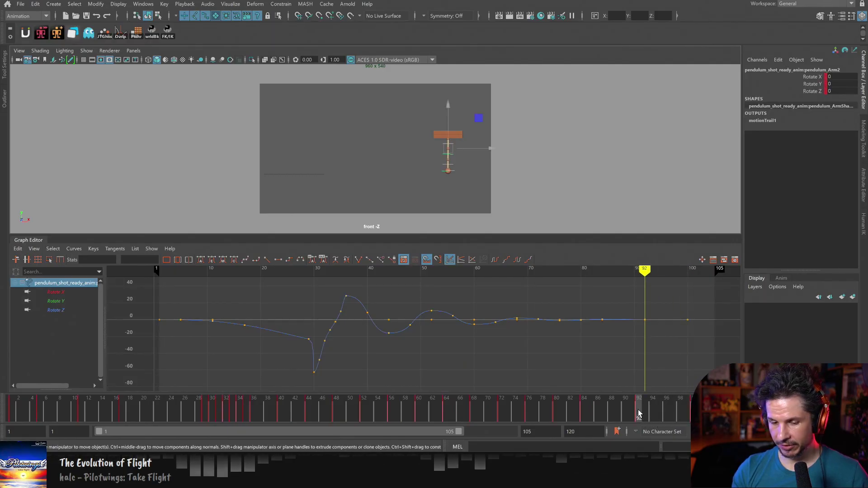
pyautogui.click(86, 311)
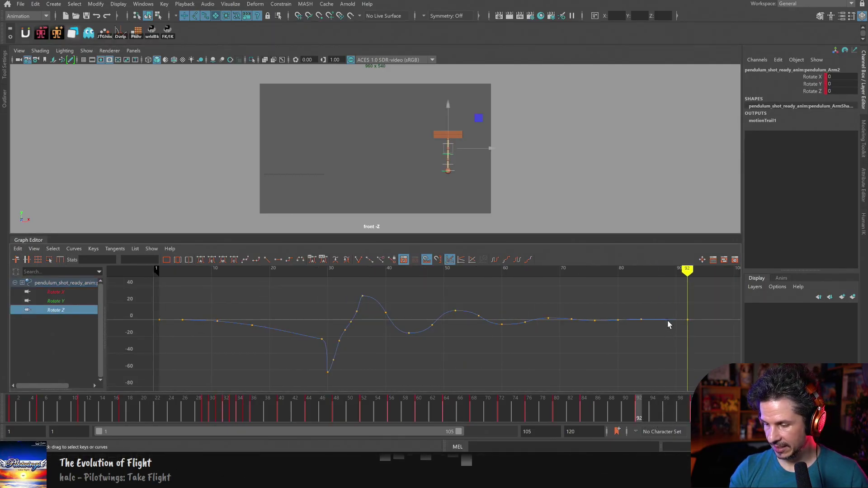
pyautogui.keyDown('alt'); pyautogui.keyDown('shift'); pyautogui.moveTo(668, 321); pyautogui.dragTo(656, 322, button='right'); pyautogui.keyUp('shift'); pyautogui.keyUp('alt')
pyautogui.keyDown('alt'); pyautogui.keyDown('shift'); pyautogui.moveTo(656, 321); pyautogui.dragTo(504, 368, button='middle'); pyautogui.keyUp('shift'); pyautogui.keyUp('alt')
pyautogui.keyDown('alt'); pyautogui.keyDown('shift'); pyautogui.moveTo(553, 336); pyautogui.dragTo(560, 306, button='right'); pyautogui.keyUp('shift'); pyautogui.keyUp('alt')
pyautogui.keyDown('alt'); pyautogui.moveTo(560, 301); pyautogui.dragTo(518, 407, button='middle'); pyautogui.keyUp('alt')
pyautogui.moveTo(636, 416)
pyautogui.mouseDown()
pyautogui.moveTo(563, 413)
pyautogui.moveTo(687, 410)
pyautogui.moveTo(598, 411)
pyautogui.moveTo(678, 411)
pyautogui.moveTo(639, 410)
pyautogui.mouseUp()
# On the third arm's Rotate Z curve, add a resting key of 0 at frame 101 and lower the frame 93 key to -0.372.
pyautogui.click(455, 161)
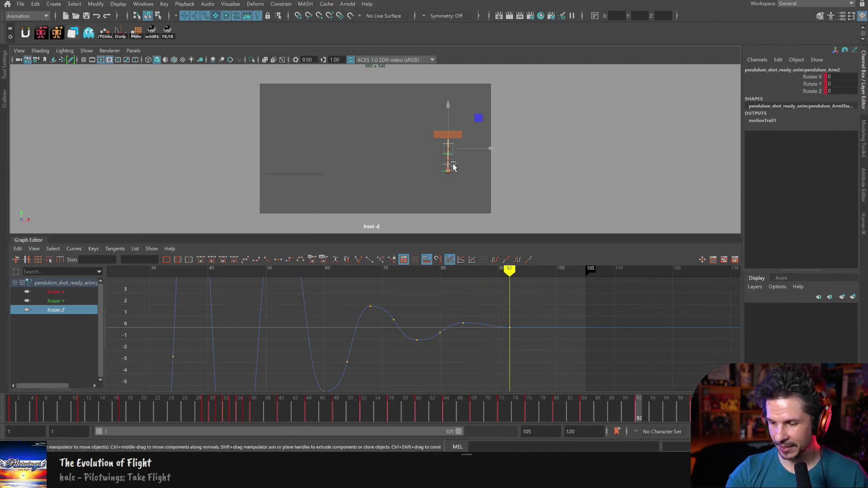
pyautogui.click(72, 315)
pyautogui.keyDown('alt'); pyautogui.keyDown('shift'); pyautogui.moveTo(622, 310); pyautogui.dragTo(672, 361, button='right'); pyautogui.keyUp('shift'); pyautogui.keyUp('alt')
pyautogui.keyDown('alt'); pyautogui.moveTo(672, 362); pyautogui.dragTo(591, 348, button='middle'); pyautogui.keyUp('alt')
pyautogui.click(645, 420)
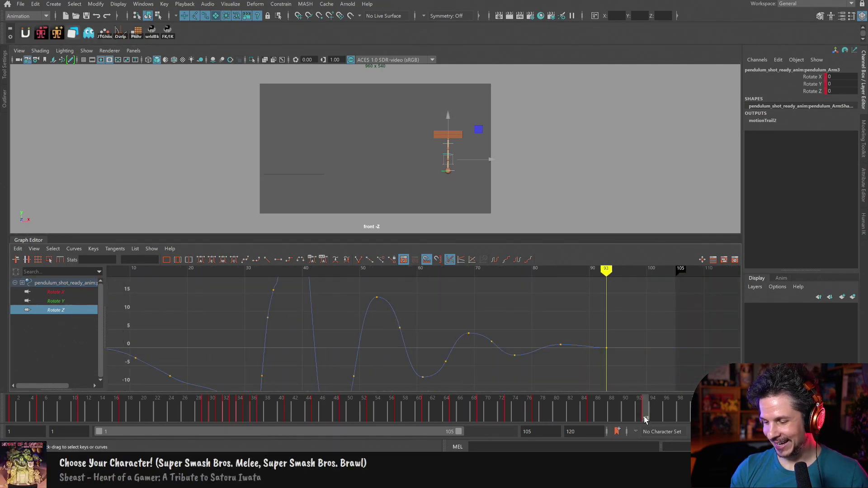
pyautogui.moveTo(646, 420); pyautogui.dragTo(701, 420)
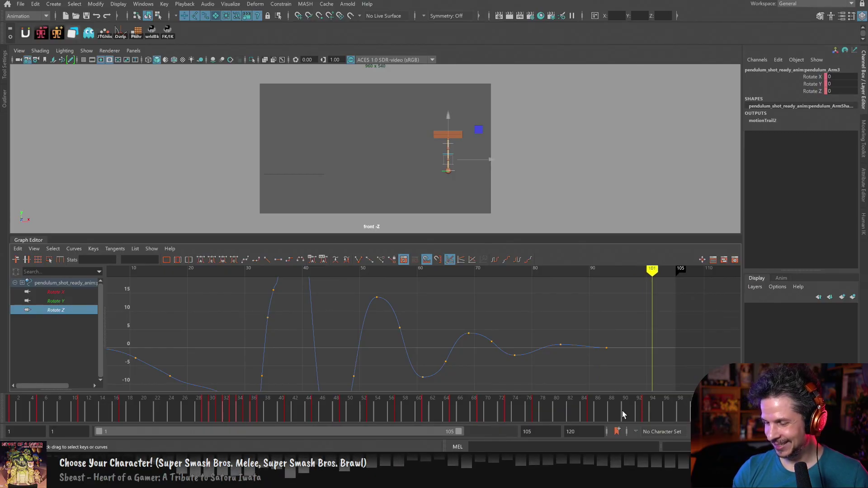
pyautogui.moveTo(599, 338); pyautogui.dragTo(612, 368)
pyautogui.keyDown('shift'); pyautogui.moveTo(613, 372); pyautogui.dragTo(613, 375, button='middle'); pyautogui.keyUp('shift')
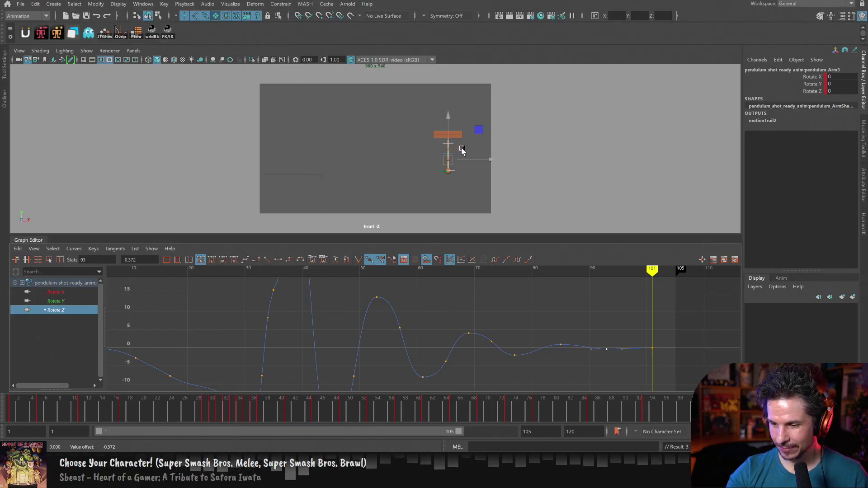
# Isolate the second arm's Rotate Z curve and move the current time to frame 100.
pyautogui.click(448, 154)
pyautogui.click(77, 311)
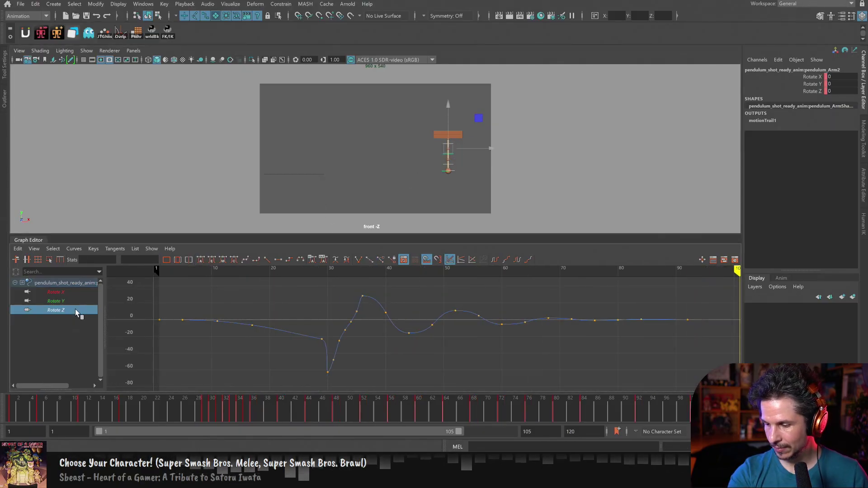
pyautogui.keyDown('alt'); pyautogui.moveTo(651, 351); pyautogui.dragTo(599, 365, button='middle'); pyautogui.keyUp('alt')
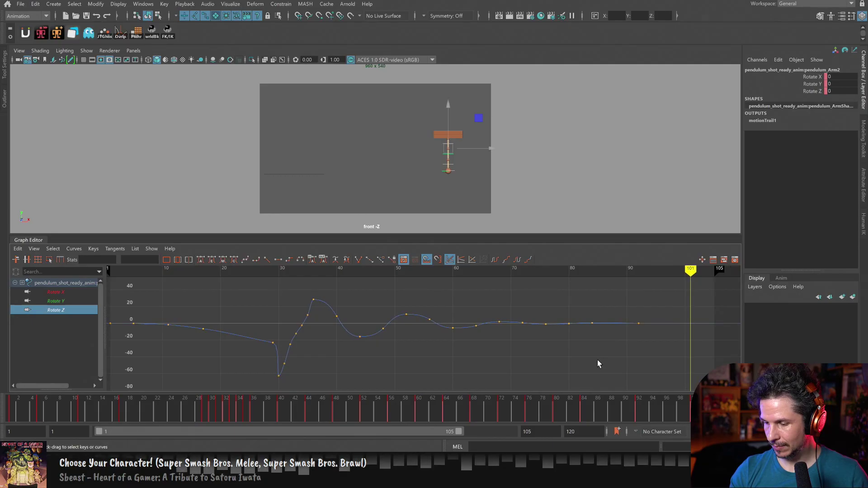
pyautogui.keyDown('alt'); pyautogui.keyDown('shift'); pyautogui.moveTo(598, 364); pyautogui.dragTo(613, 336, button='right'); pyautogui.keyUp('shift'); pyautogui.keyUp('alt')
pyautogui.keyDown('alt'); pyautogui.moveTo(614, 336); pyautogui.dragTo(547, 380, button='middle'); pyautogui.keyUp('alt')
pyautogui.keyDown('alt'); pyautogui.keyDown('shift'); pyautogui.moveTo(547, 380); pyautogui.dragTo(624, 380, button='right'); pyautogui.keyUp('shift'); pyautogui.keyUp('alt')
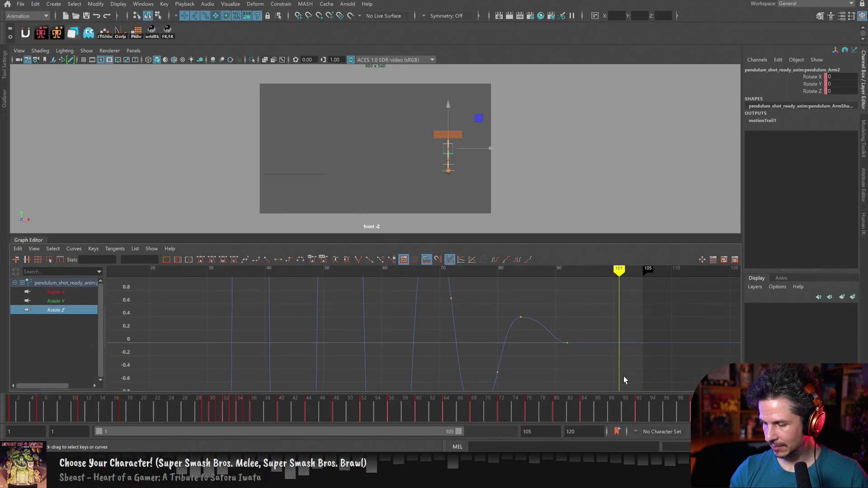
pyautogui.keyDown('alt'); pyautogui.moveTo(624, 380); pyautogui.dragTo(618, 377, button='middle'); pyautogui.keyUp('alt')
pyautogui.moveTo(699, 410); pyautogui.dragTo(692, 409)
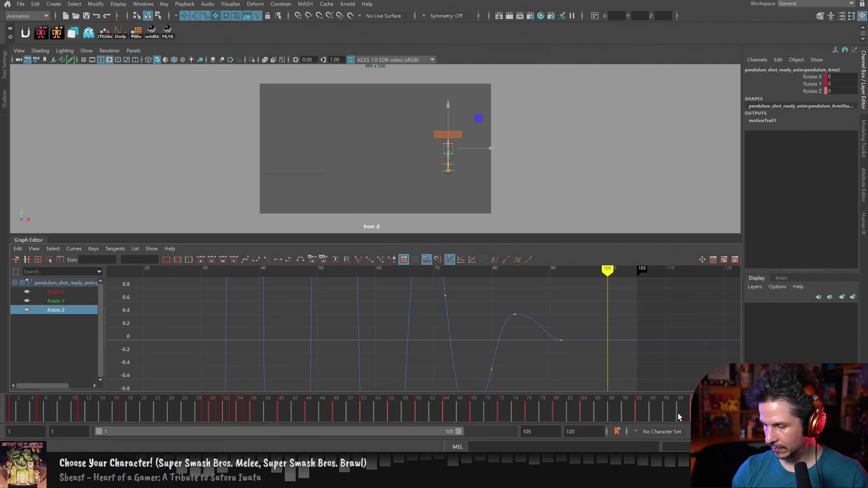
# On the second arm's Rotate Z curve, add a resting key of 0 at frame 100 and lower the frame 92 key to -0.23.
pyautogui.click(467, 168)
pyautogui.moveTo(430, 161); pyautogui.dragTo(467, 165)
pyautogui.click(66, 309)
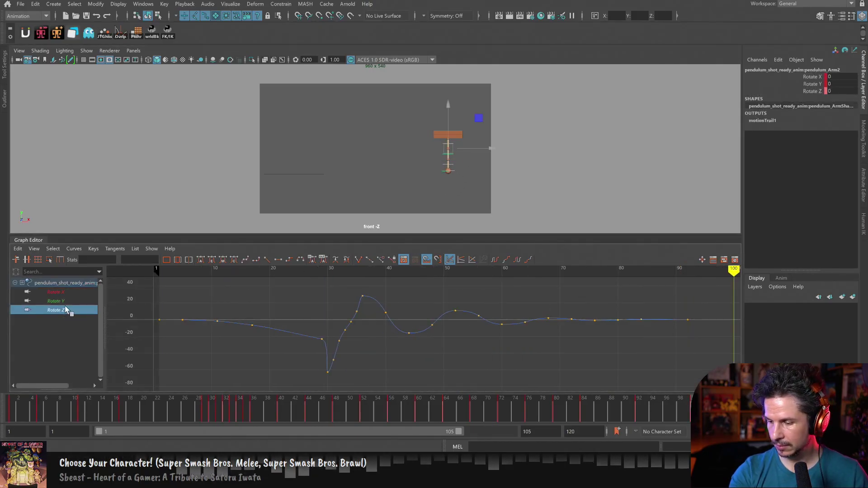
pyautogui.keyDown('alt'); pyautogui.moveTo(616, 345); pyautogui.dragTo(514, 335, button='middle'); pyautogui.keyUp('alt')
pyautogui.keyDown('alt'); pyautogui.keyDown('shift'); pyautogui.moveTo(514, 342); pyautogui.dragTo(554, 329, button='right'); pyautogui.keyUp('shift'); pyautogui.keyUp('alt')
pyautogui.keyDown('alt'); pyautogui.moveTo(554, 330); pyautogui.dragTo(542, 367, button='middle'); pyautogui.keyUp('alt')
pyautogui.moveTo(689, 420)
pyautogui.mouseDown()
pyautogui.moveTo(641, 413)
pyautogui.moveTo(689, 419)
pyautogui.mouseUp()
pyautogui.moveTo(521, 309); pyautogui.dragTo(506, 327)
pyautogui.keyDown('alt'); pyautogui.keyDown('shift'); pyautogui.moveTo(522, 340); pyautogui.dragTo(521, 316, button='right'); pyautogui.keyUp('shift'); pyautogui.keyUp('alt')
pyautogui.keyDown('alt'); pyautogui.moveTo(521, 316); pyautogui.dragTo(506, 362, button='middle'); pyautogui.keyUp('alt')
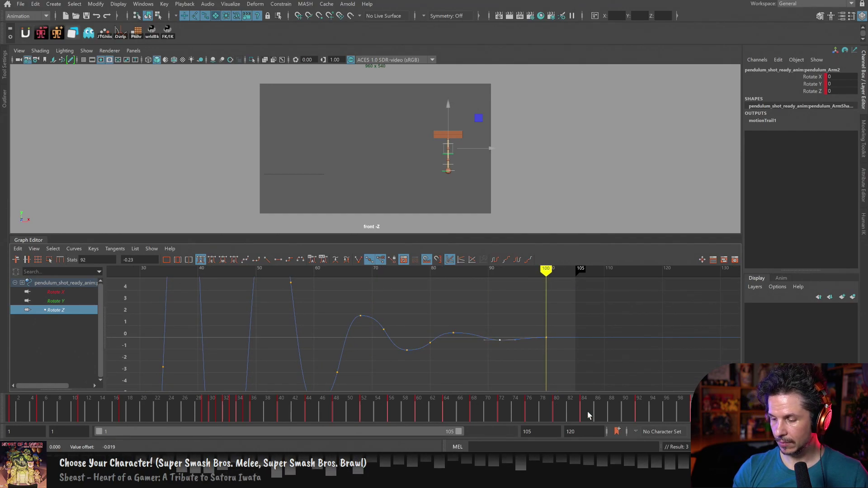
# Soften the second arm's last swing by raising its frame 92 Rotate Z key to -0.166.
pyautogui.moveTo(688, 409); pyautogui.dragTo(652, 409)
pyautogui.keyDown('alt'); pyautogui.keyDown('shift'); pyautogui.moveTo(508, 365); pyautogui.dragTo(507, 353, button='right'); pyautogui.keyUp('shift'); pyautogui.keyUp('alt')
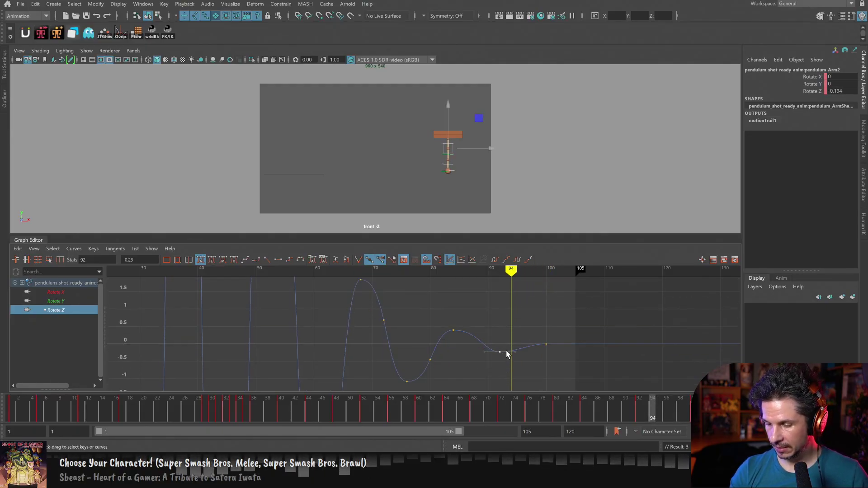
pyautogui.keyDown('shift'); pyautogui.moveTo(512, 368); pyautogui.dragTo(511, 363, button='middle'); pyautogui.keyUp('shift')
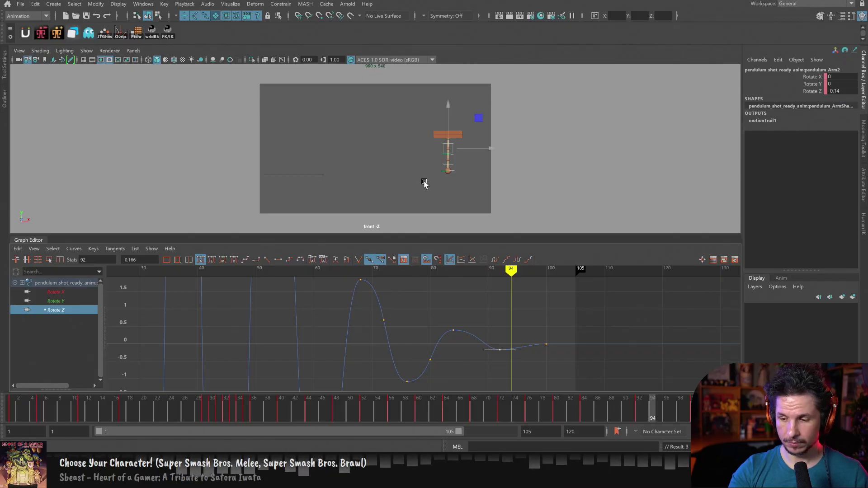
# Play the animation in the full-screen front view to review the extended settling.
pyautogui.hotkey('ctrl', 'space')
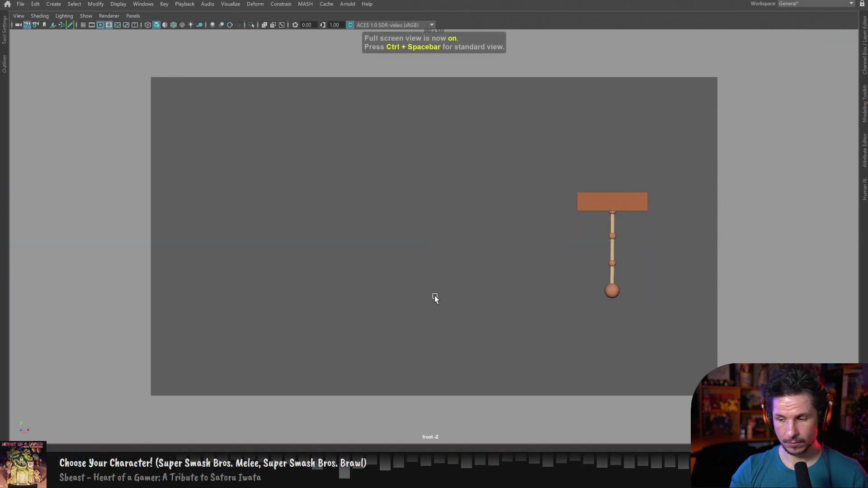
pyautogui.hotkey('alt', 'v')
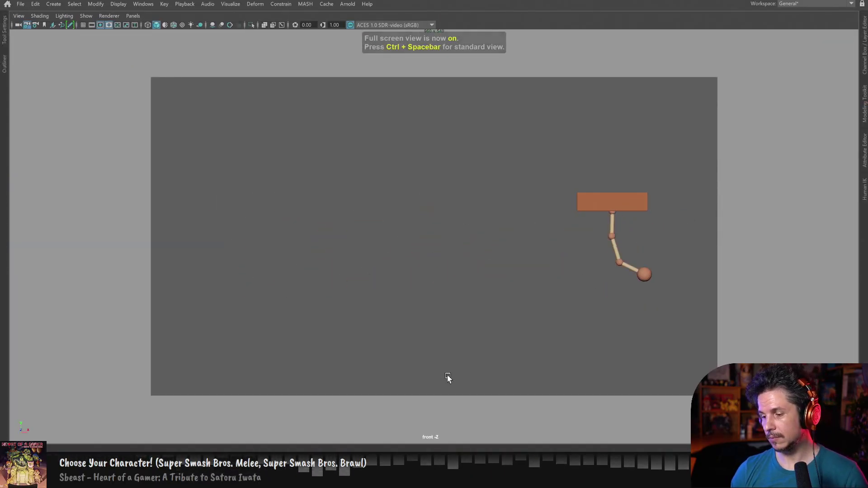